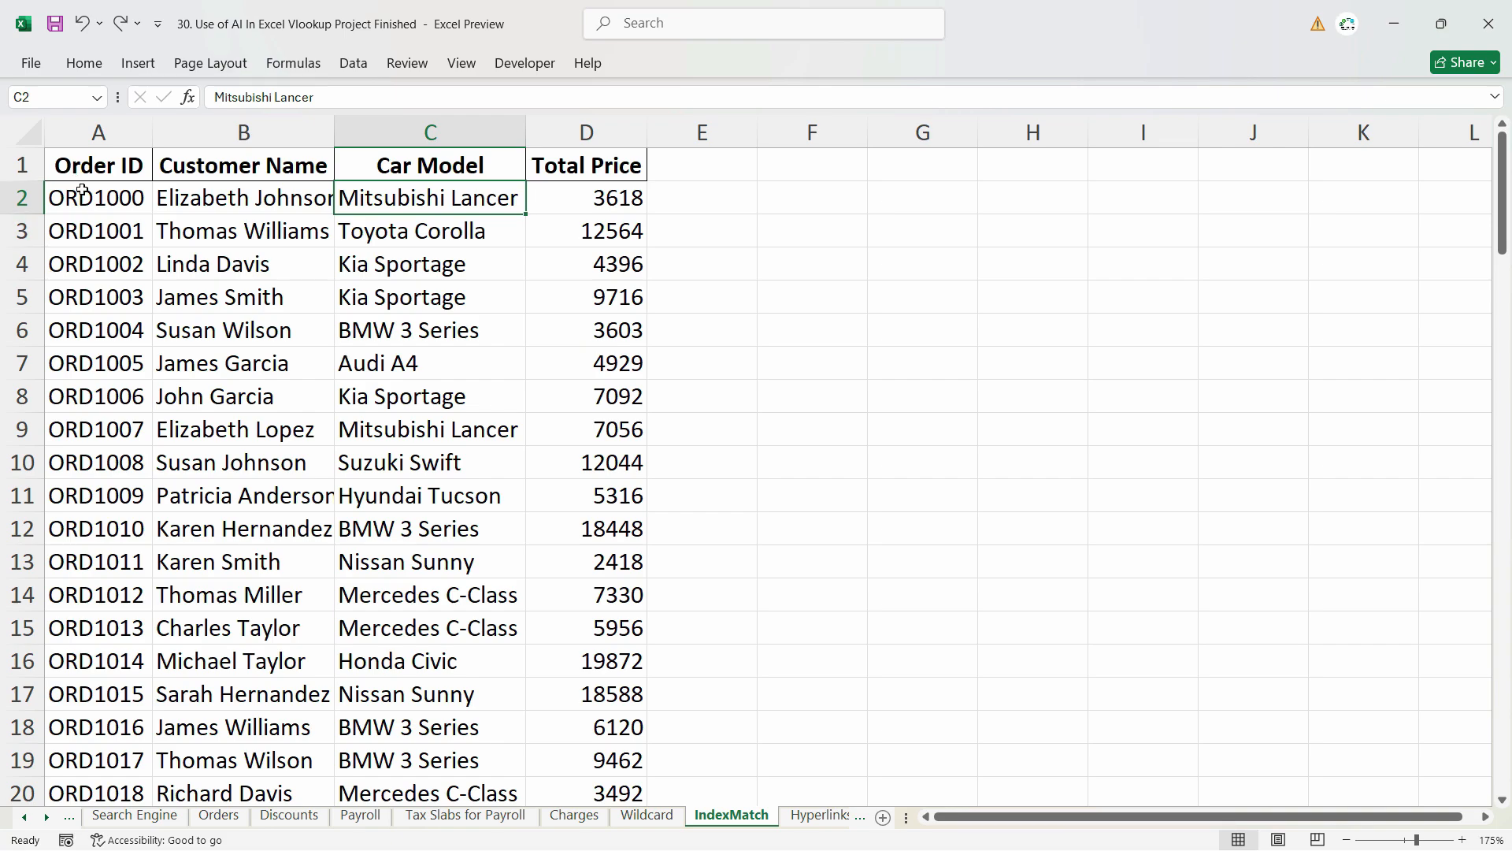
- Copy the header row A1:D1 to the empty area starting at cell G2
click(82, 193)
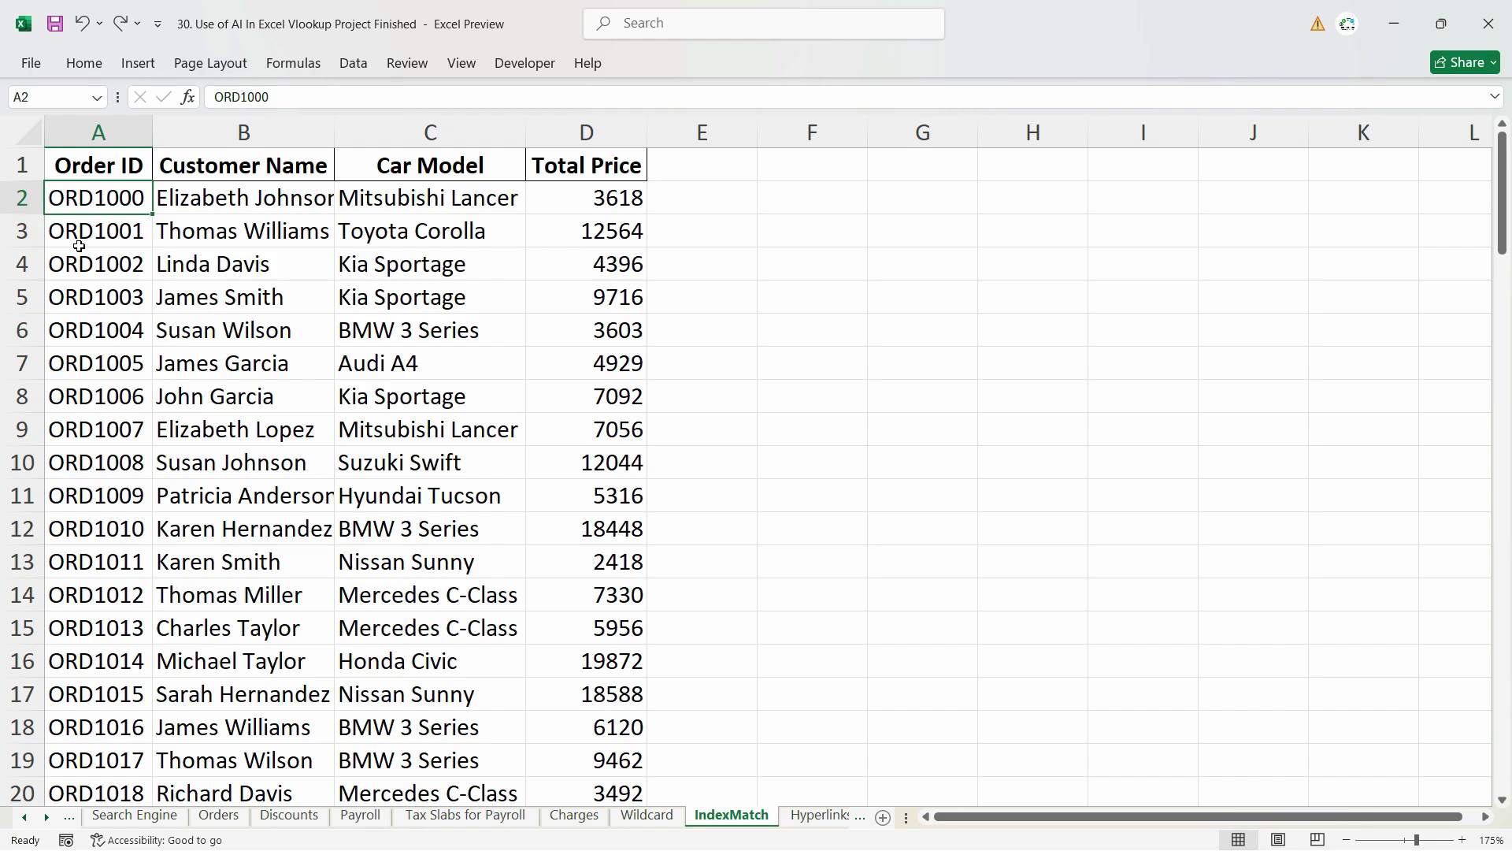
drag(93, 171, 557, 173)
key(ctrl+c)
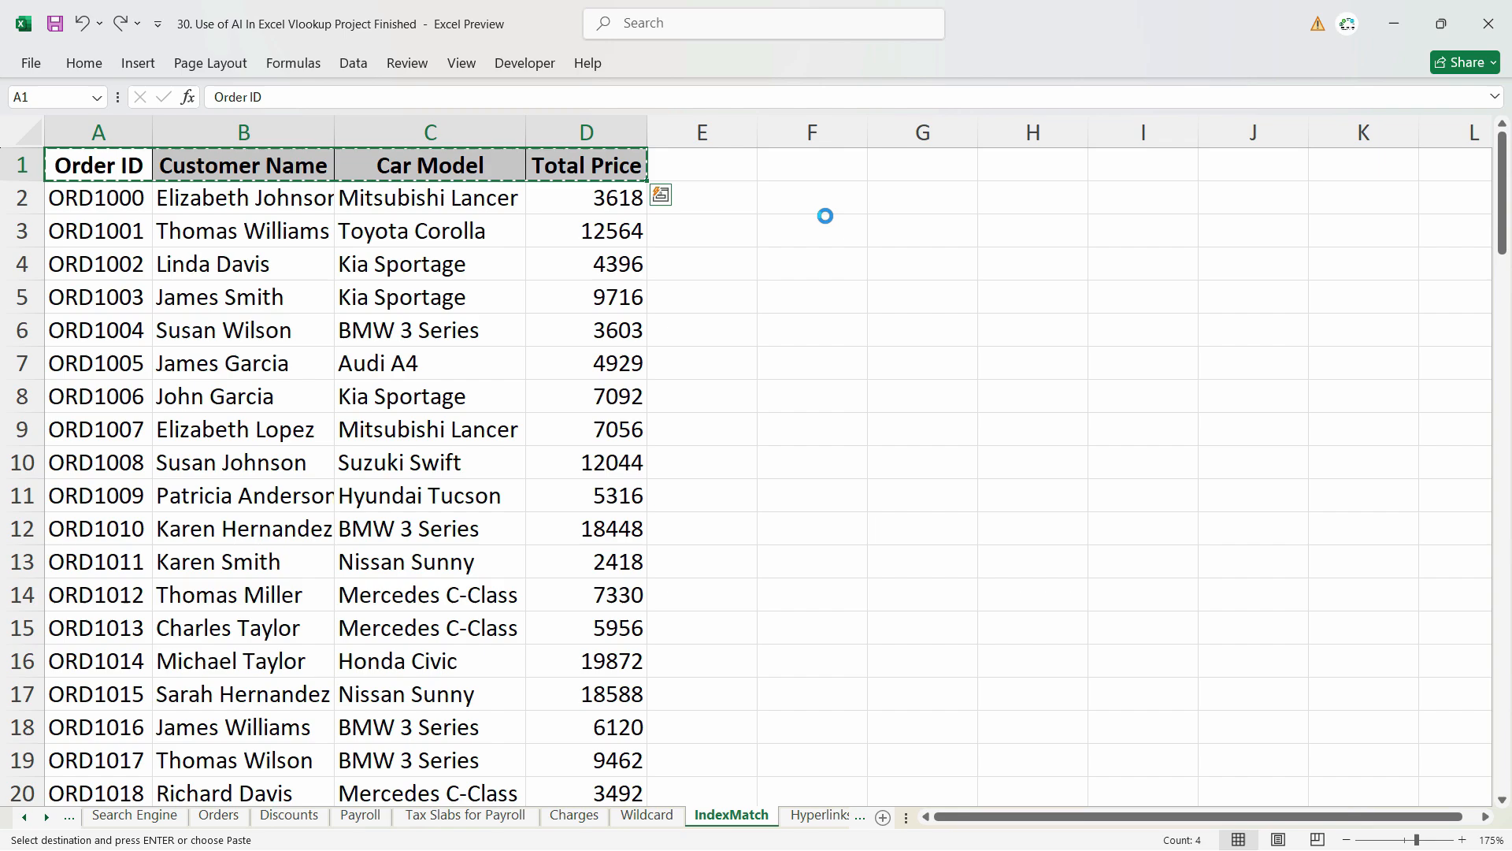
click(893, 202)
key(ctrl+v)
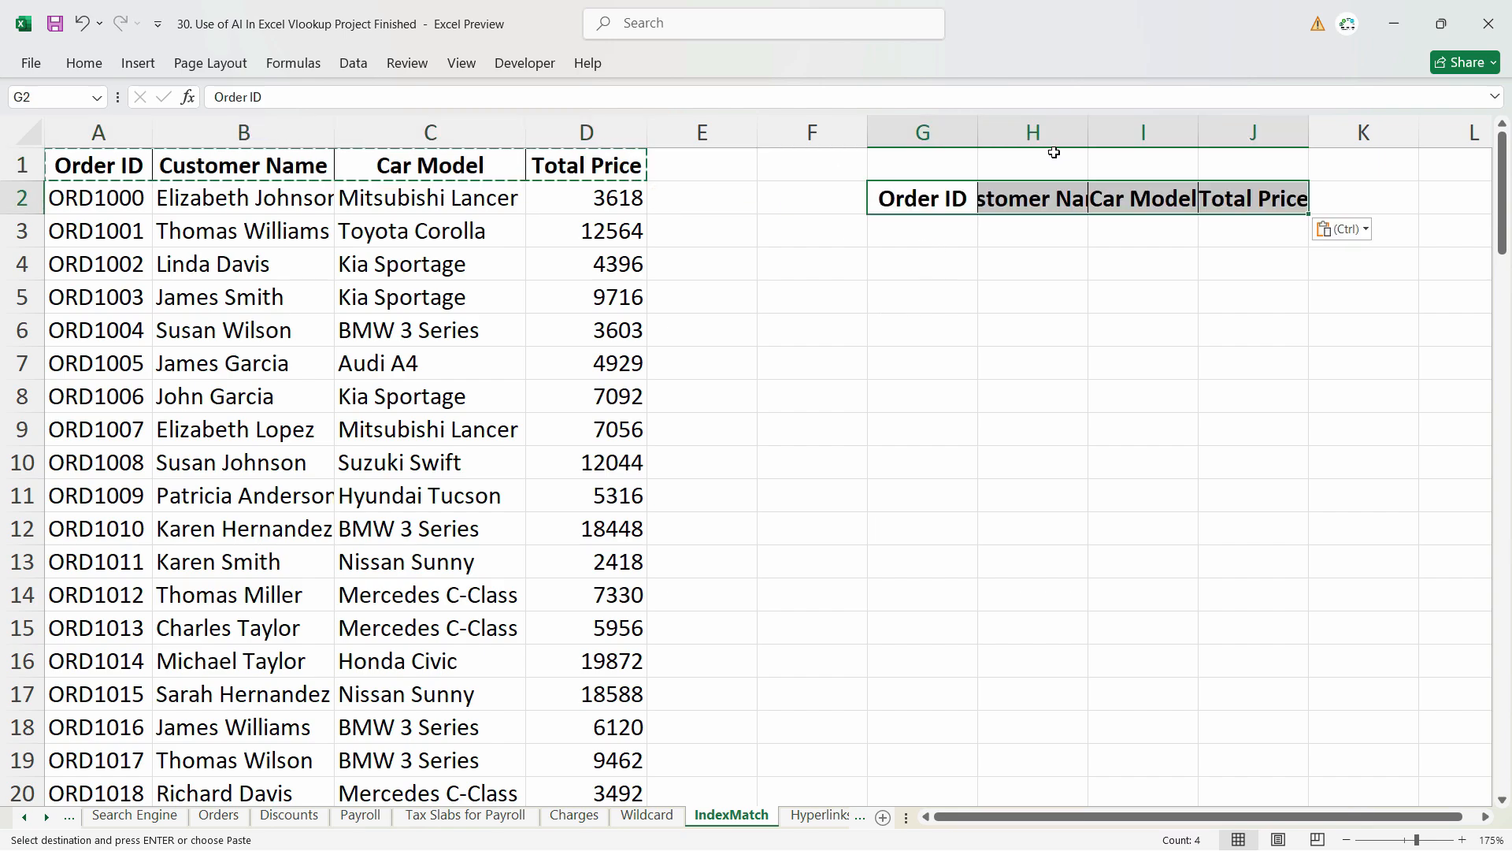
- Auto-fit the widths of columns G through J to the copied headers and clear the copy selection
mouse_move(937, 132)
mouse_down()
mouse_move(1257, 129)
mouse_move(962, 131)
mouse_up()
click(1253, 133)
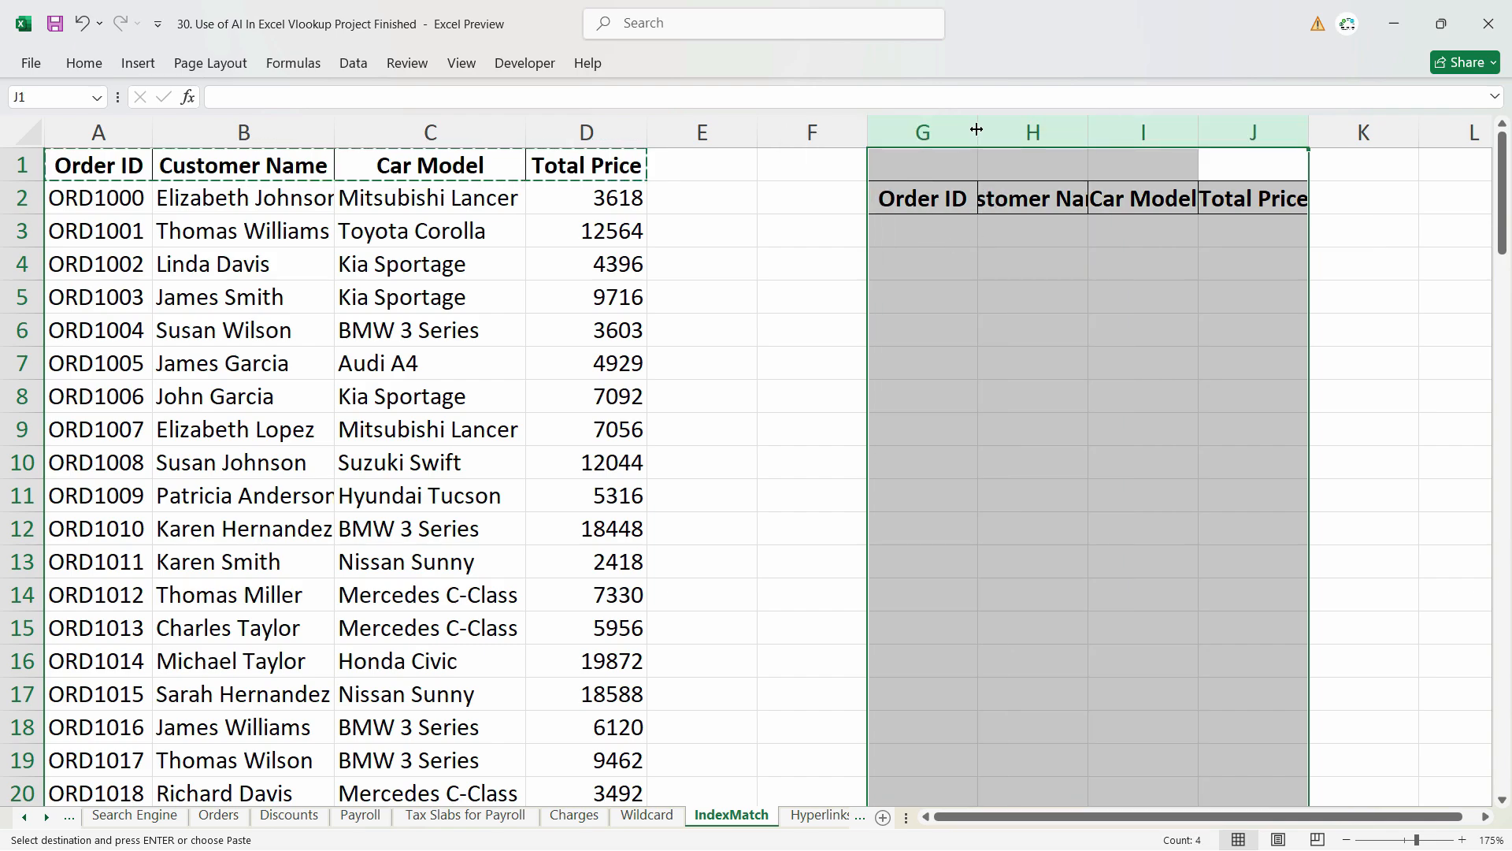
double_click(977, 130)
click(995, 226)
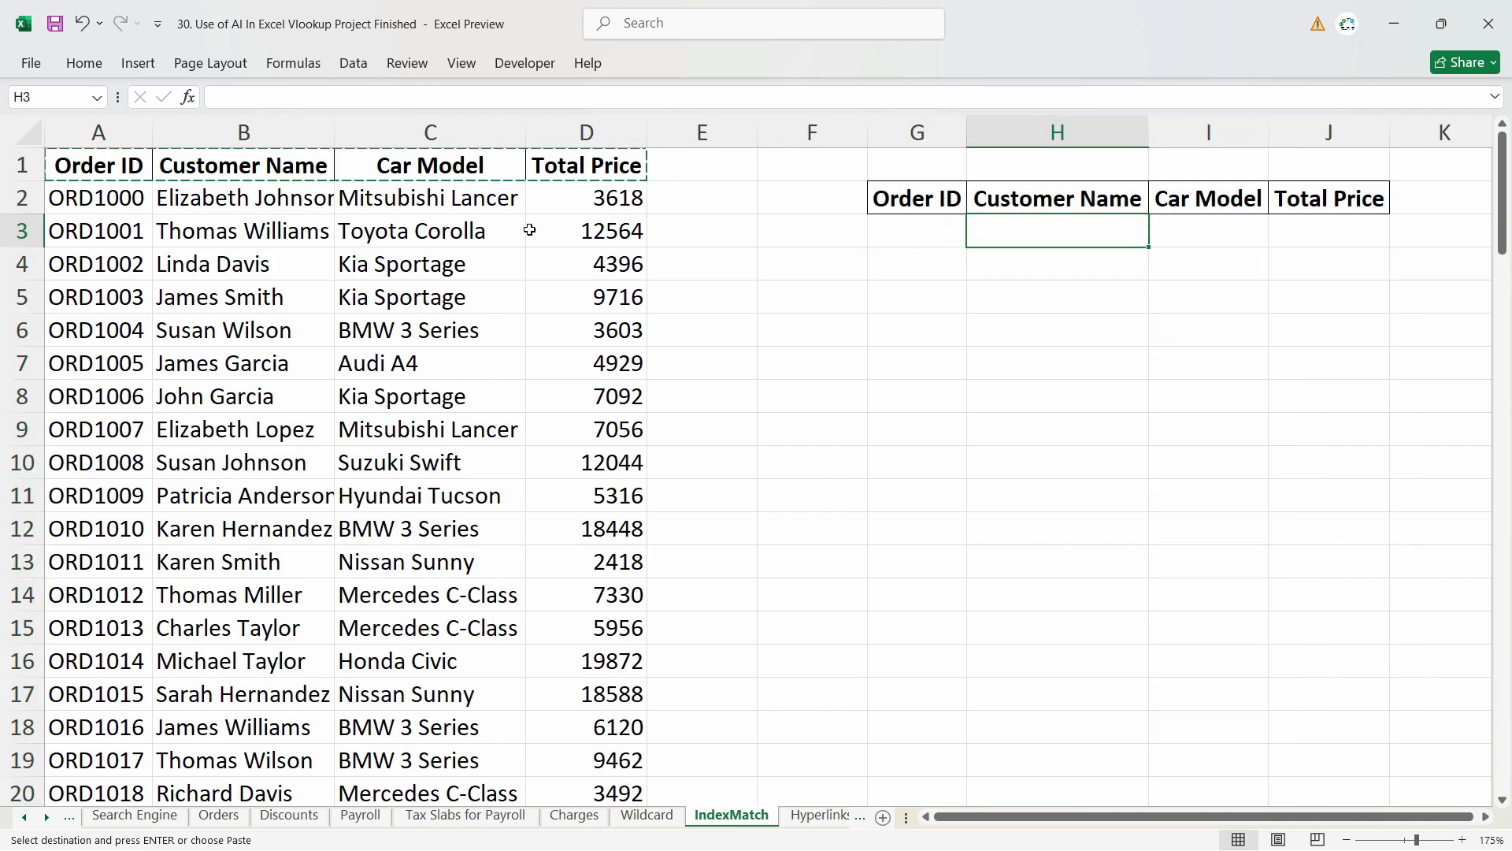
key(Escape)
- Move the whole Order ID column, A1:A101, to column E beside Total Price
click(100, 168)
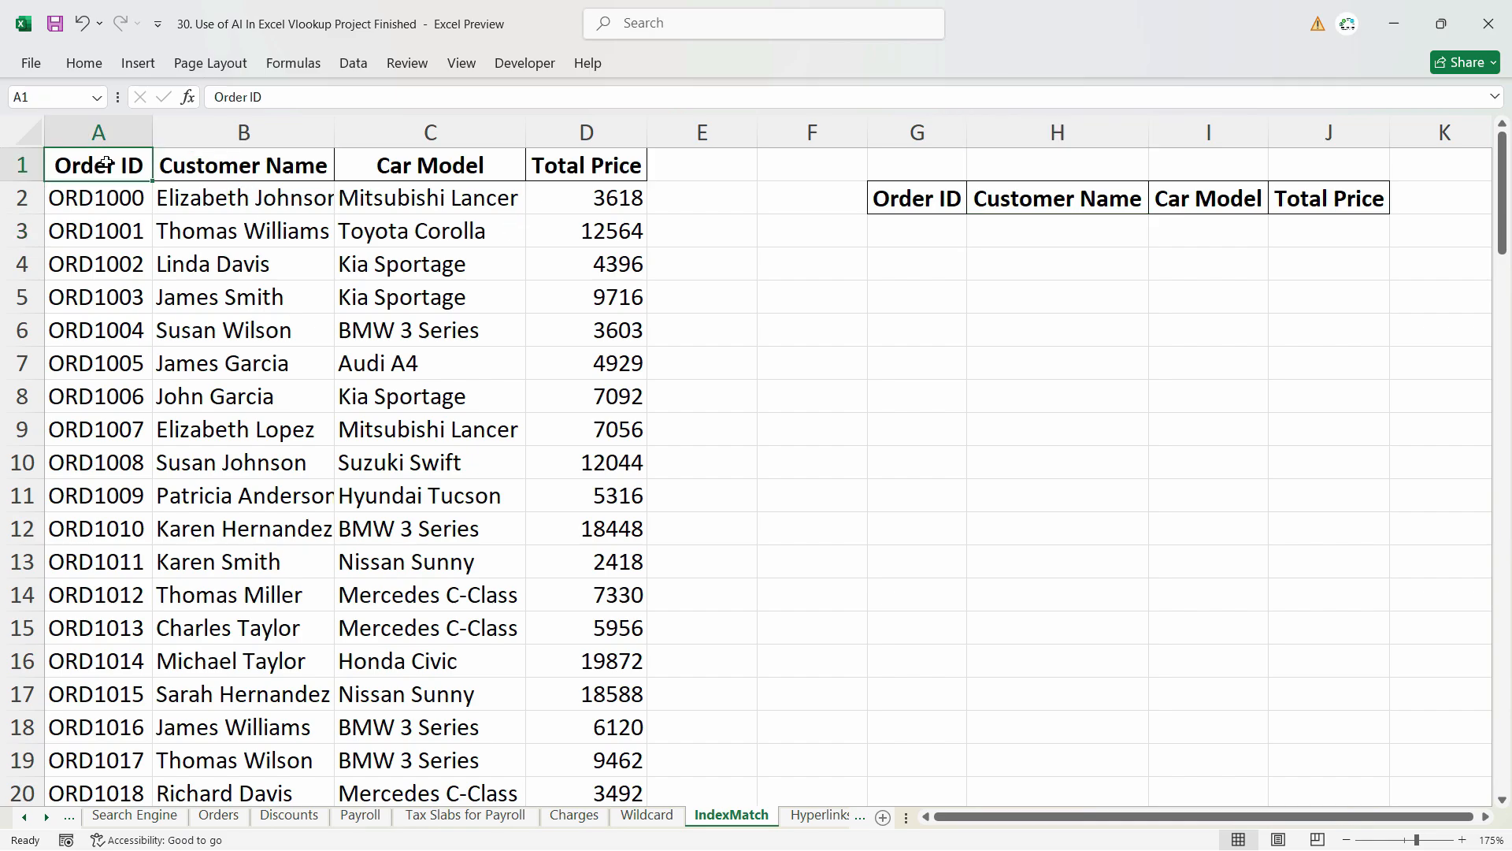
key(ctrl+shift+Down)
scroll(195, 349, up, 20)
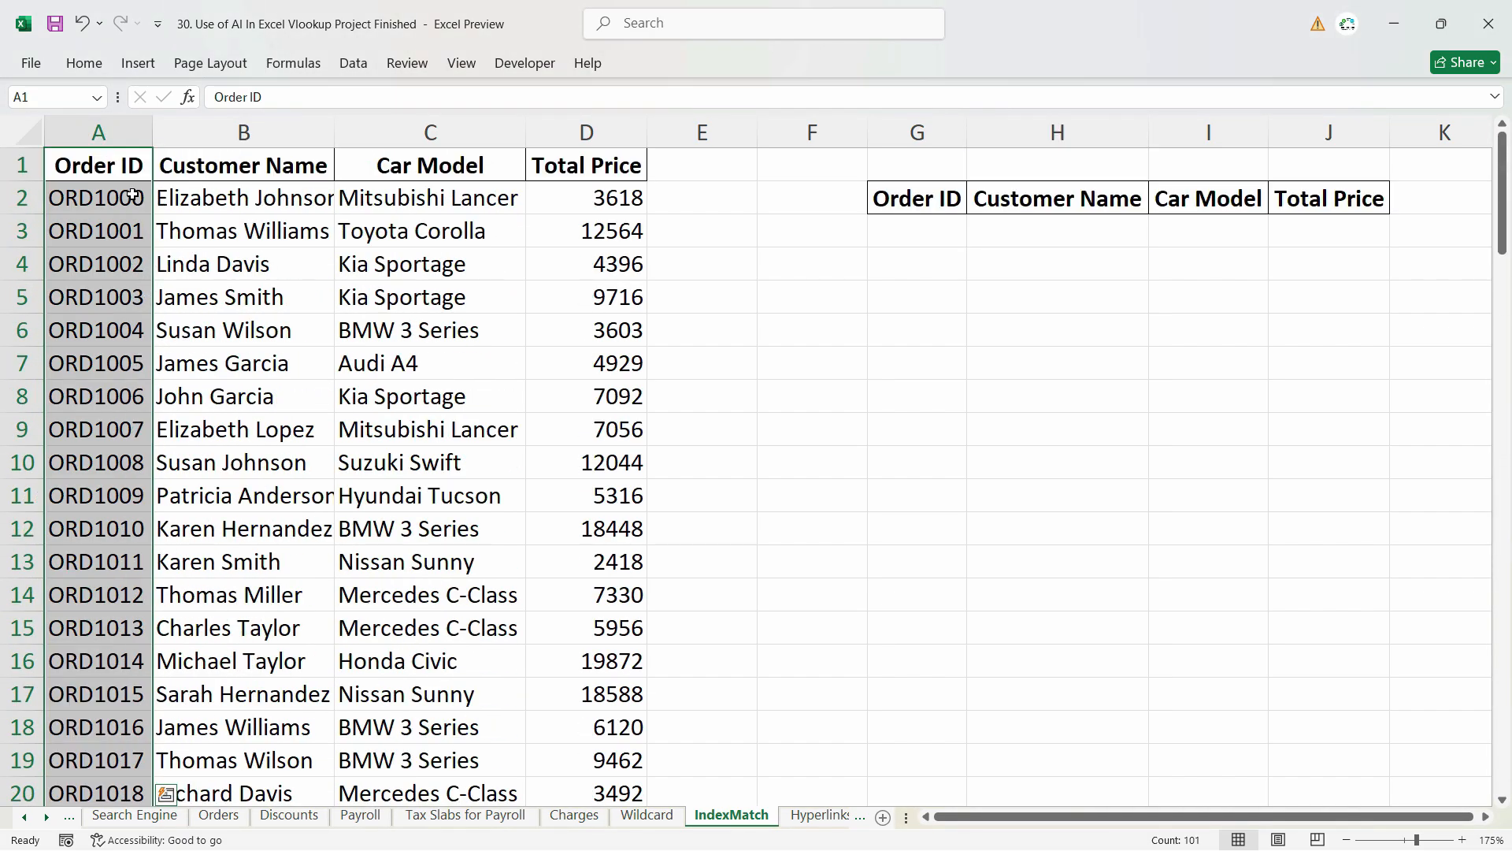
click(121, 167)
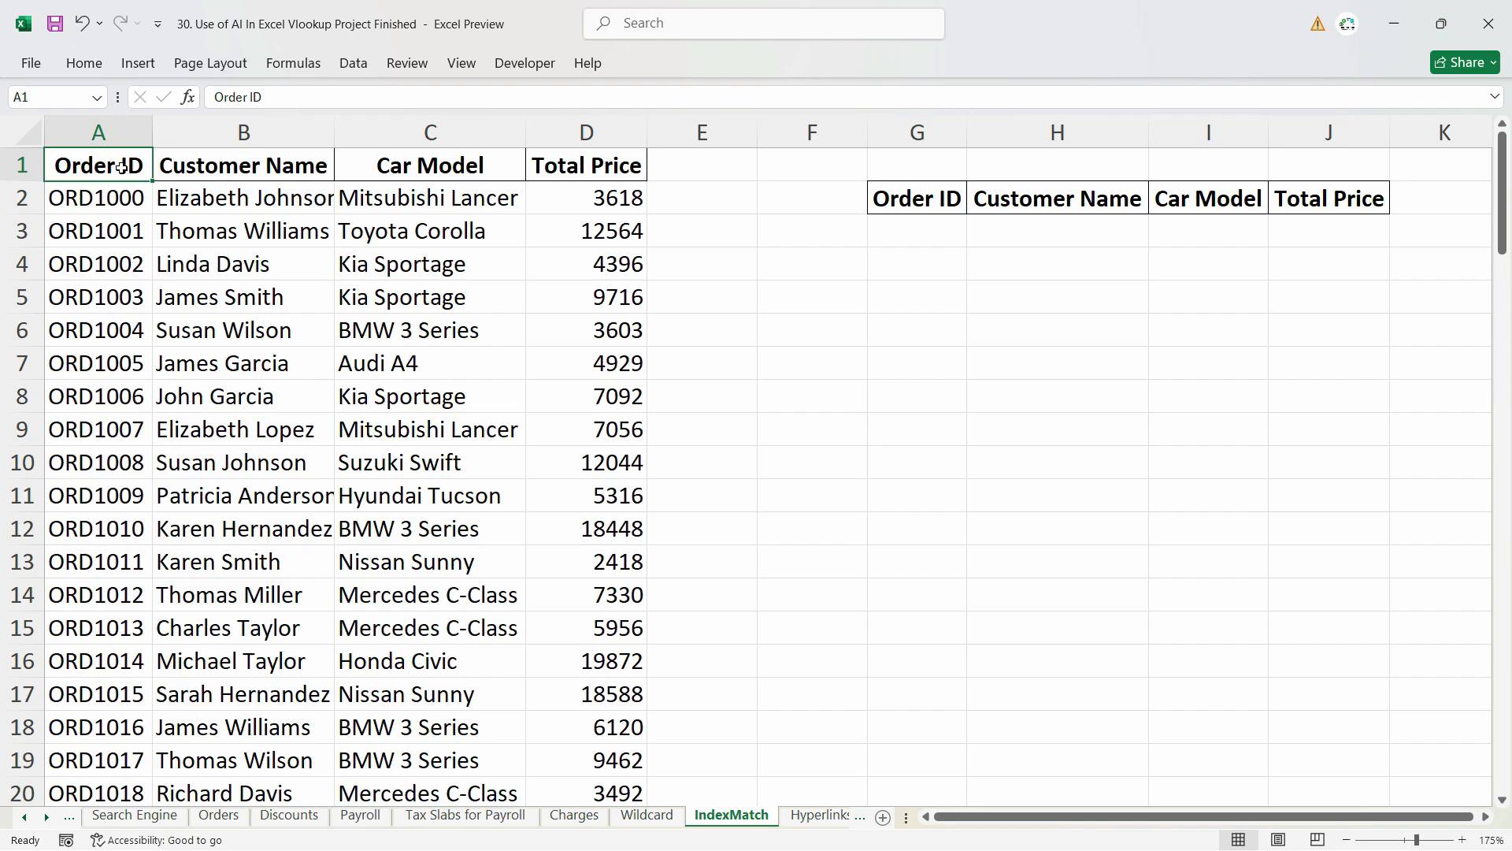
key(ctrl+shift+Down)
scroll(163, 219, up, 20)
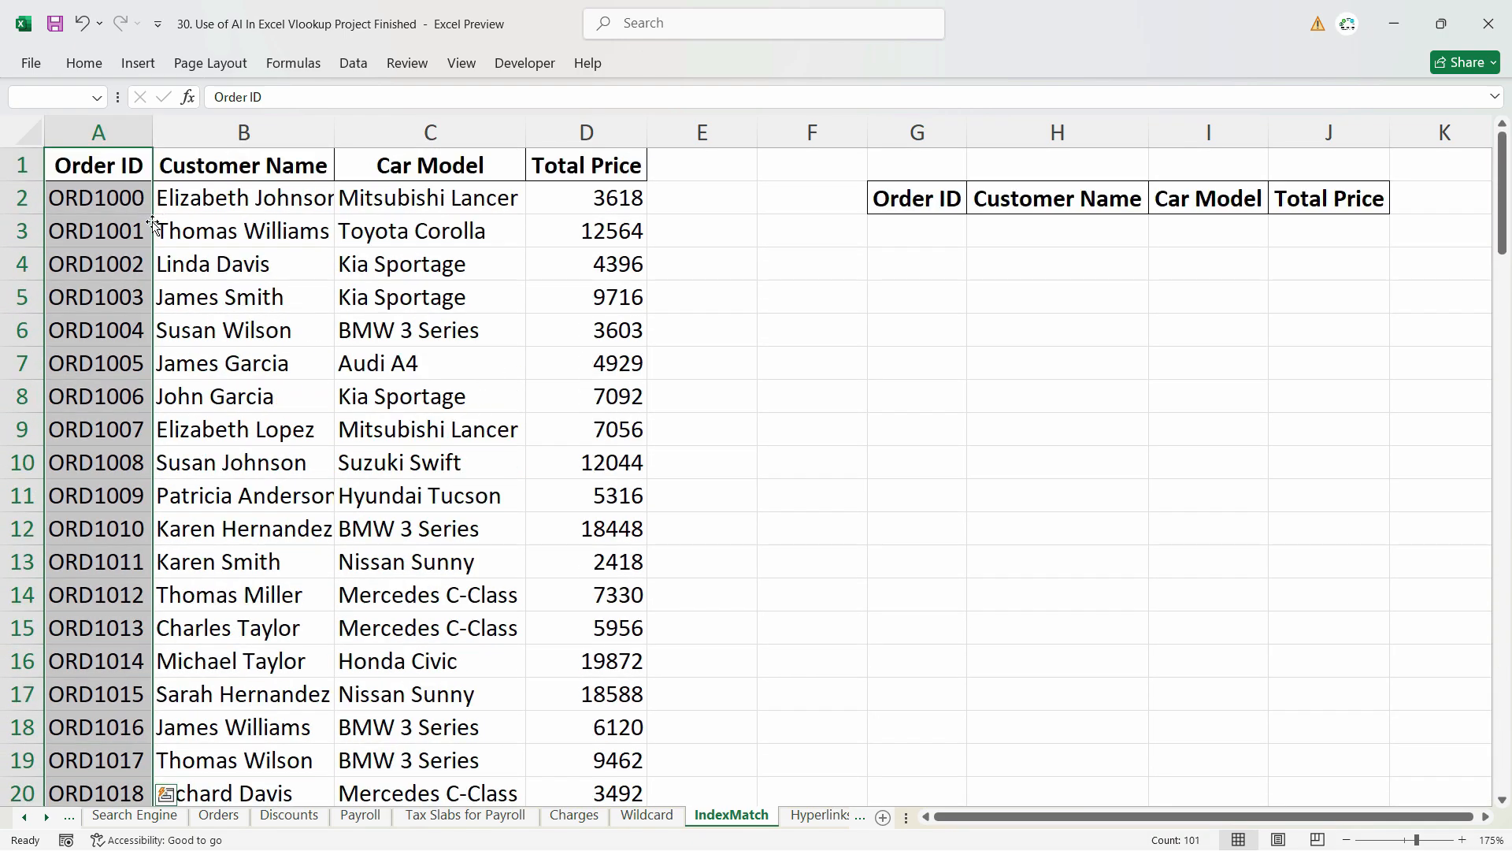
key(ctrl+q)
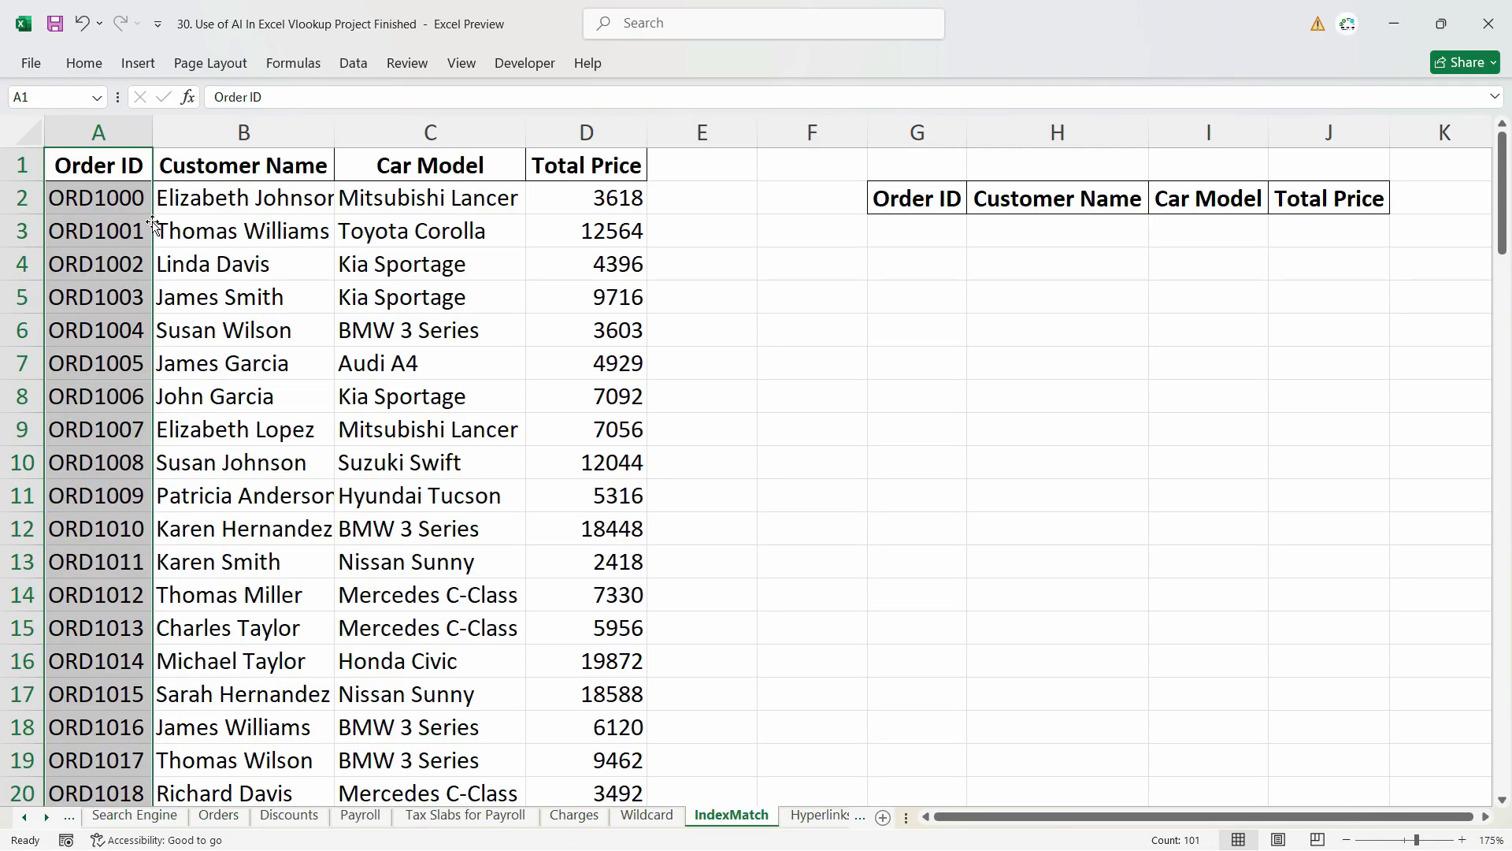
drag(190, 228, 993, 220)
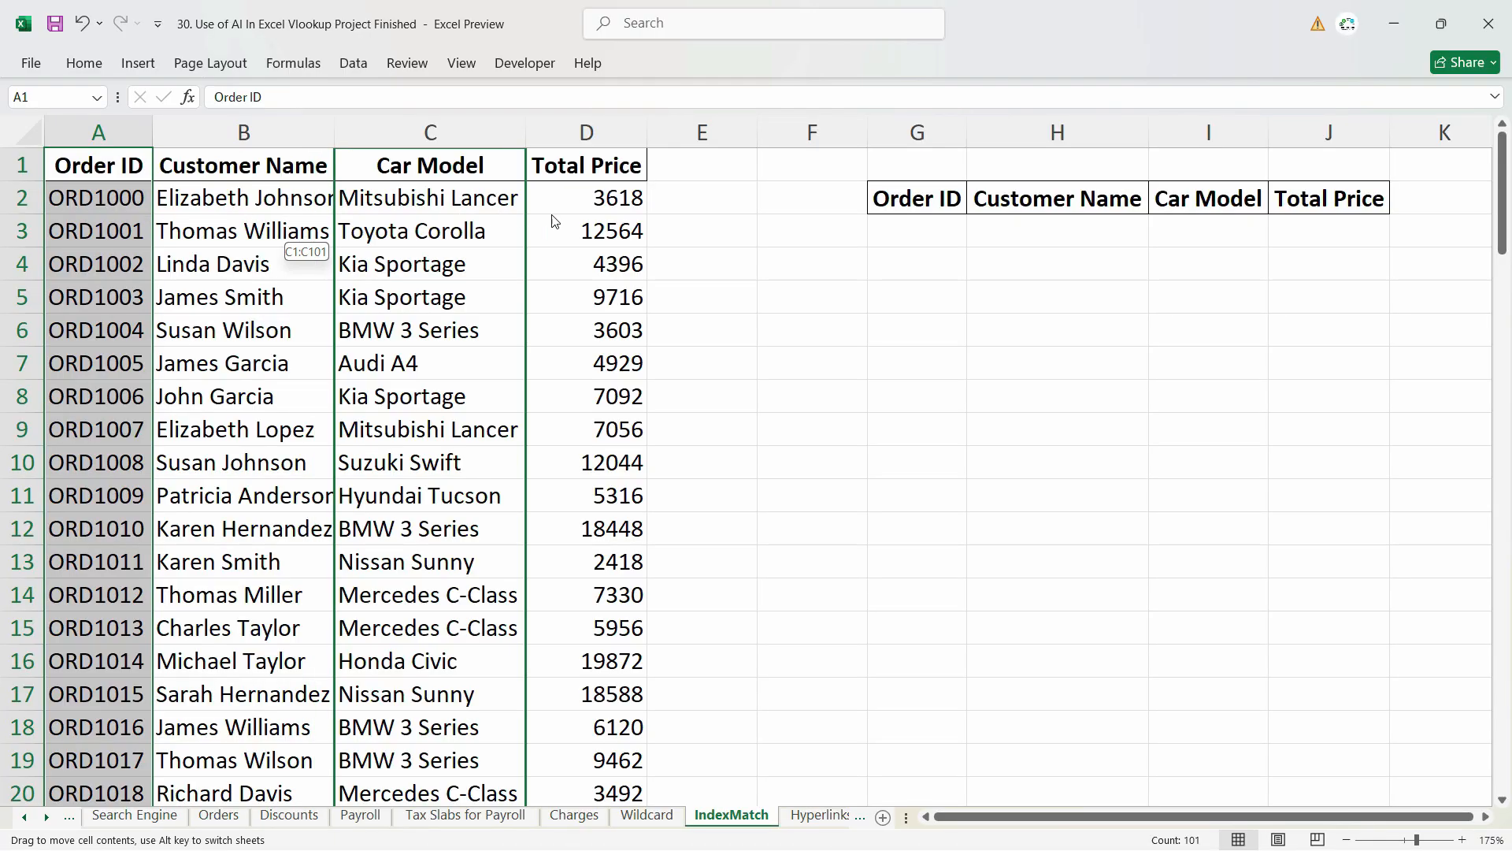
drag(556, 221, 693, 228)
- Delete the empty column A
right_click(87, 131)
click(149, 353)
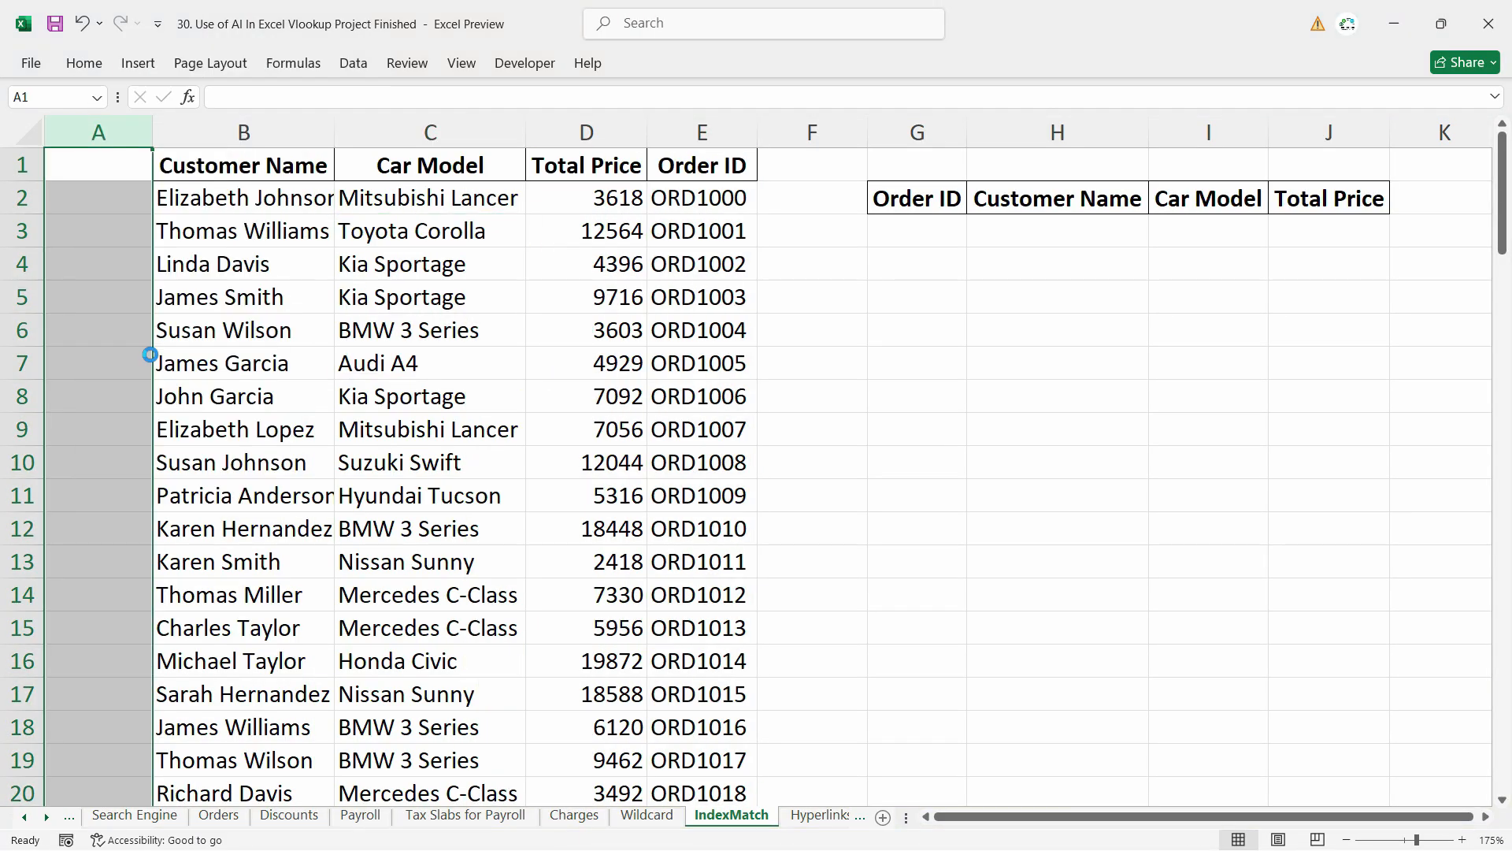
click(118, 264)
- Copy the first order ID from D2 into F3 of the lookup table and auto-fit column F
click(611, 213)
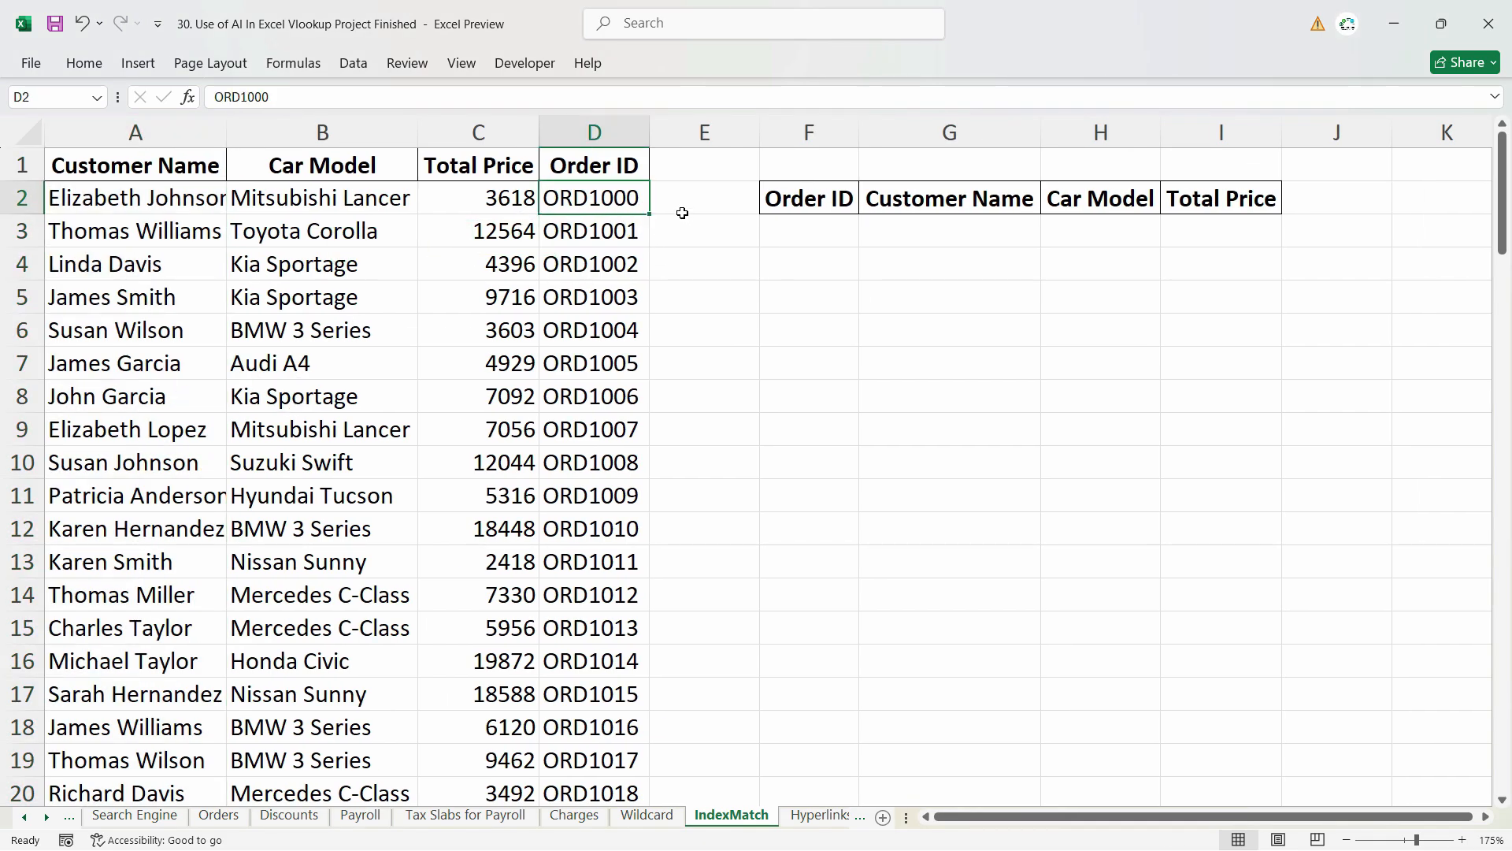
click(798, 239)
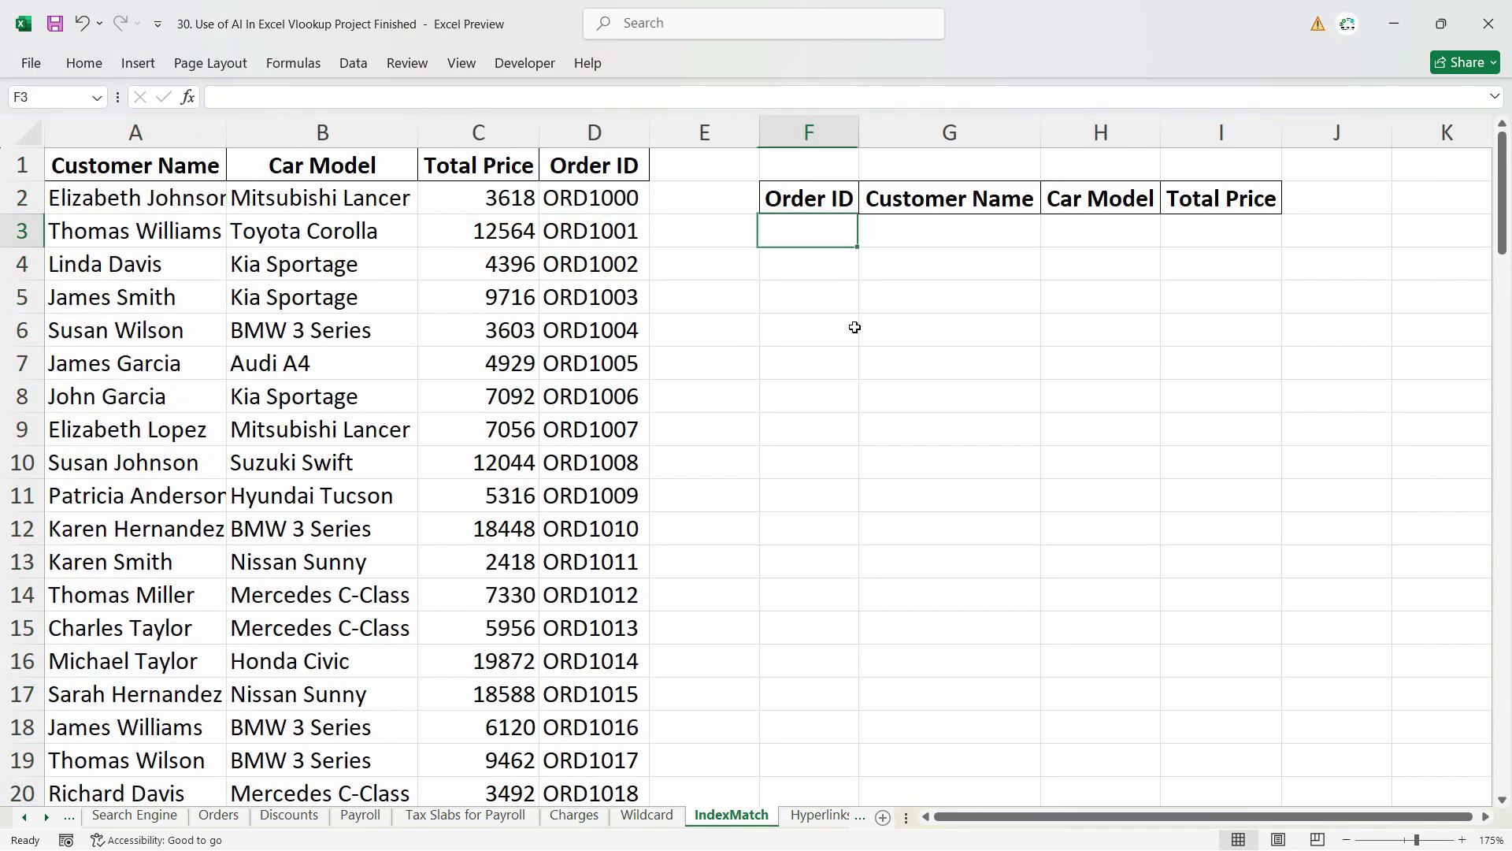
key(ctrl+c)
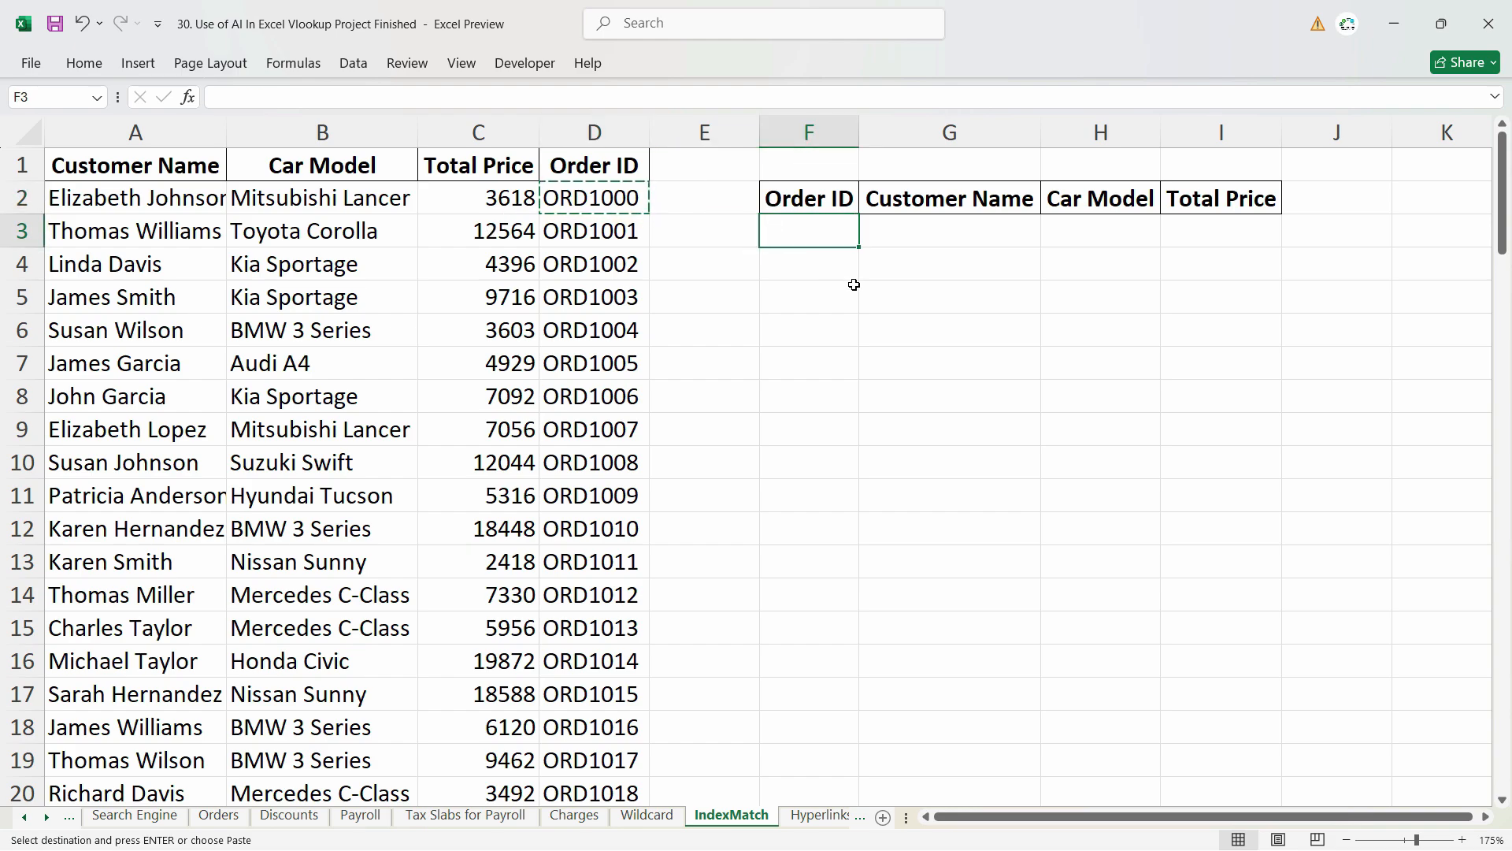
key(ctrl+v)
click(955, 233)
key(Escape)
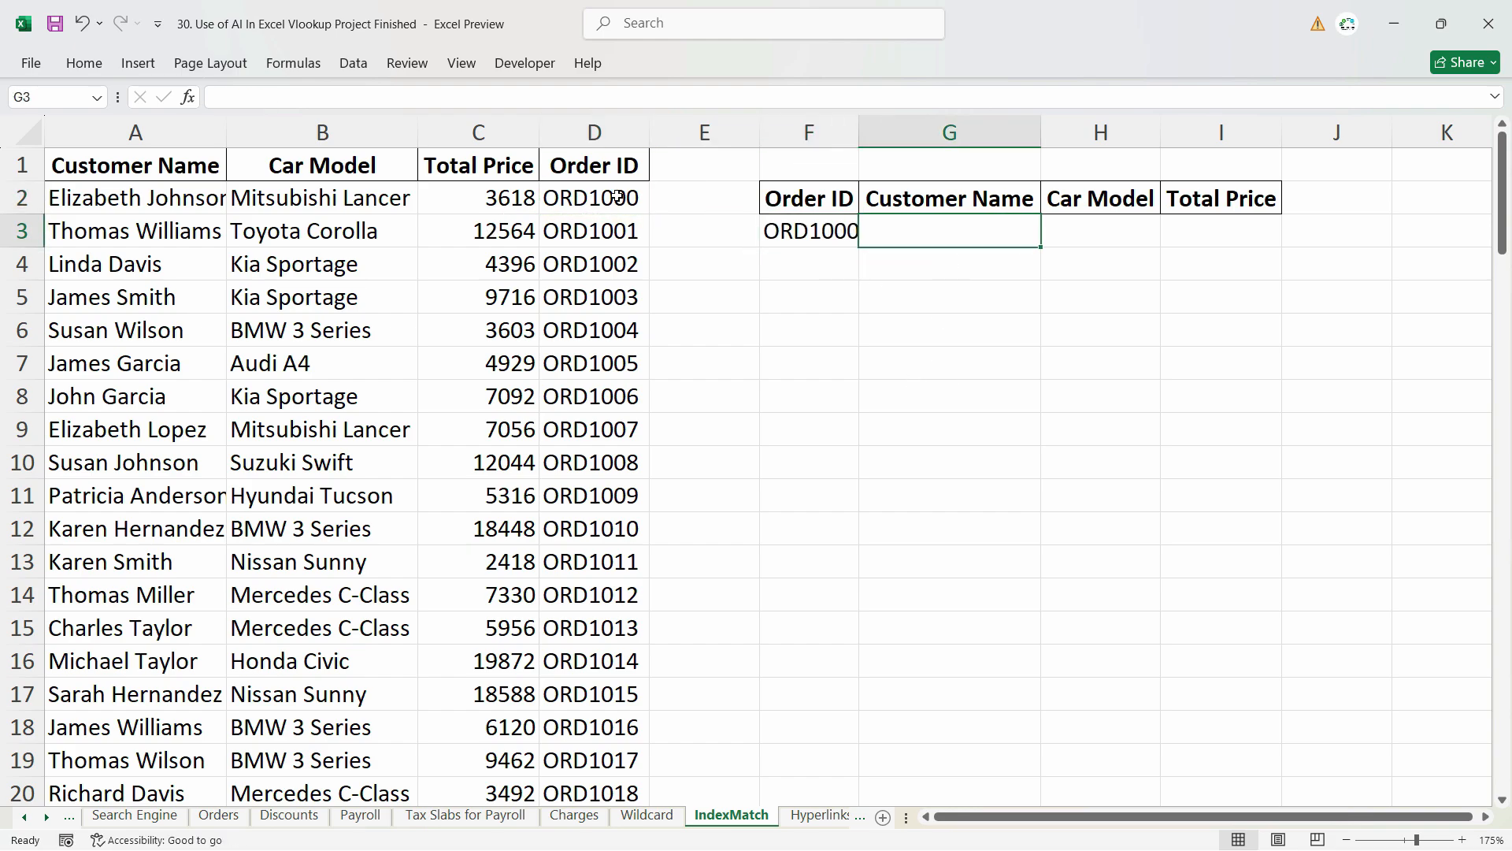
click(574, 193)
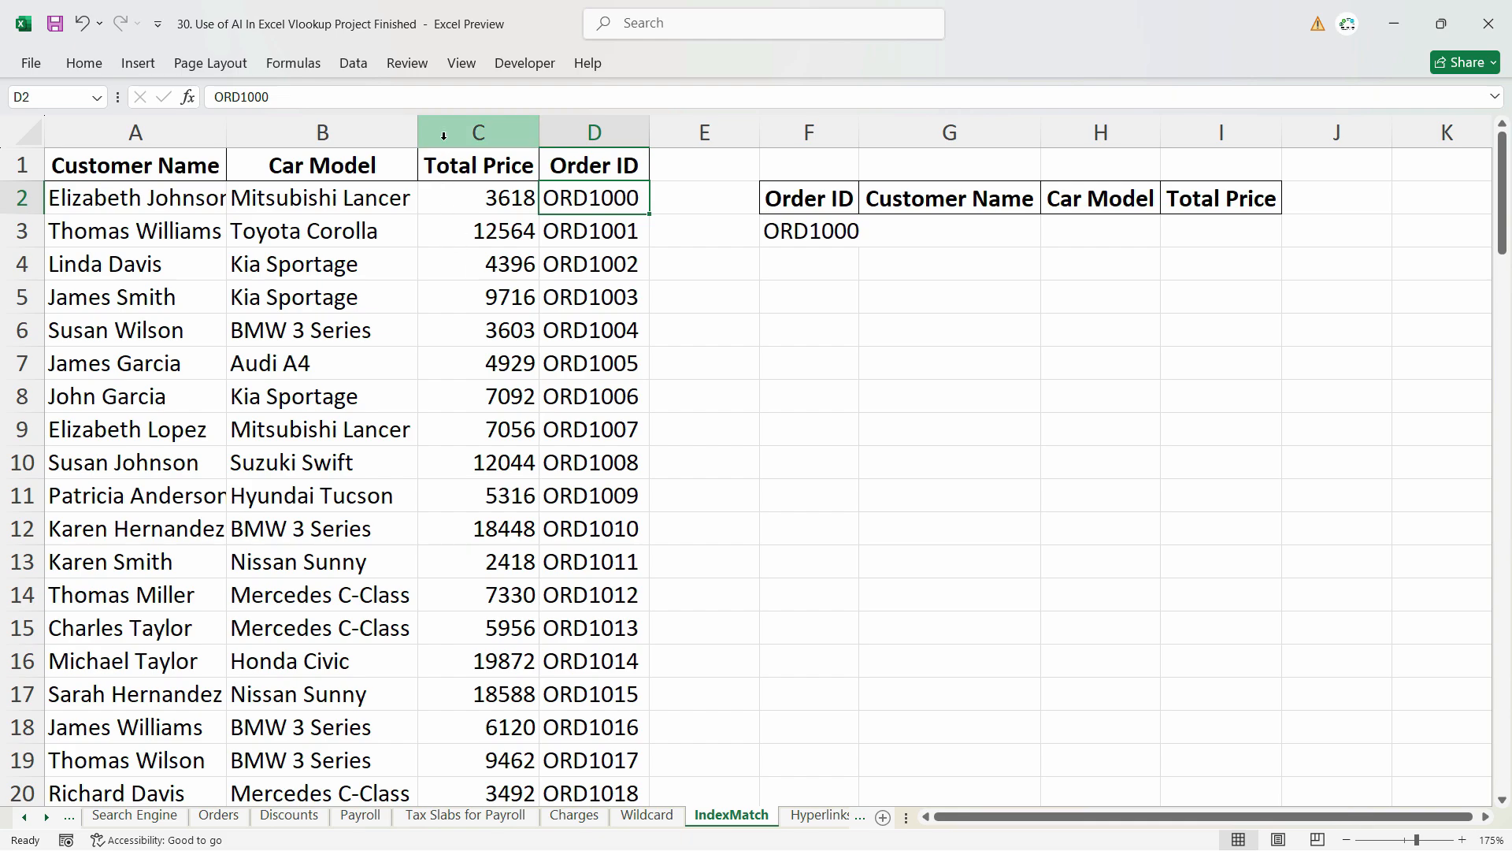
click(803, 239)
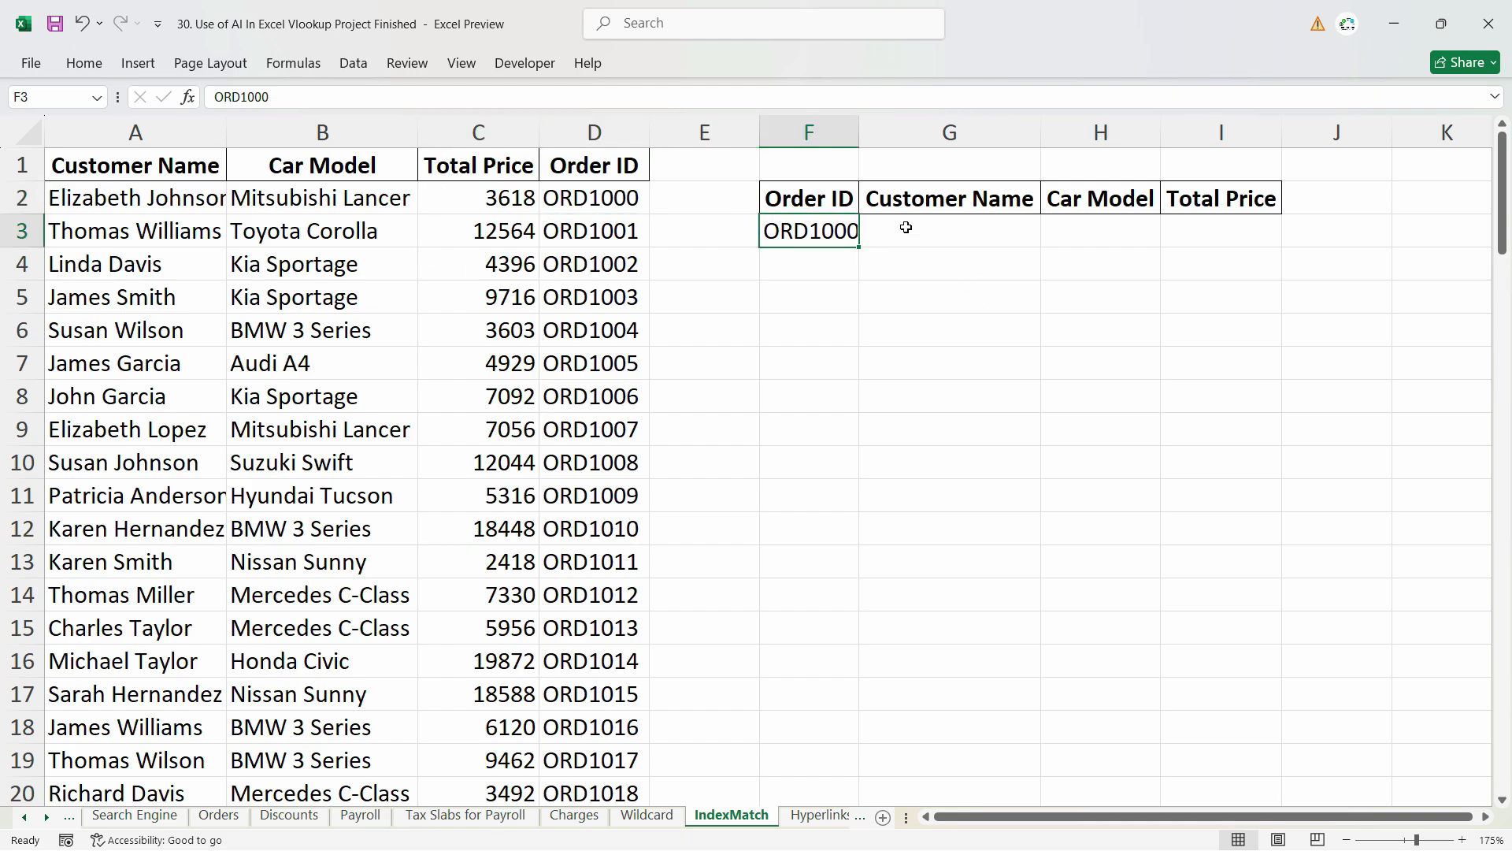
double_click(864, 138)
click(951, 228)
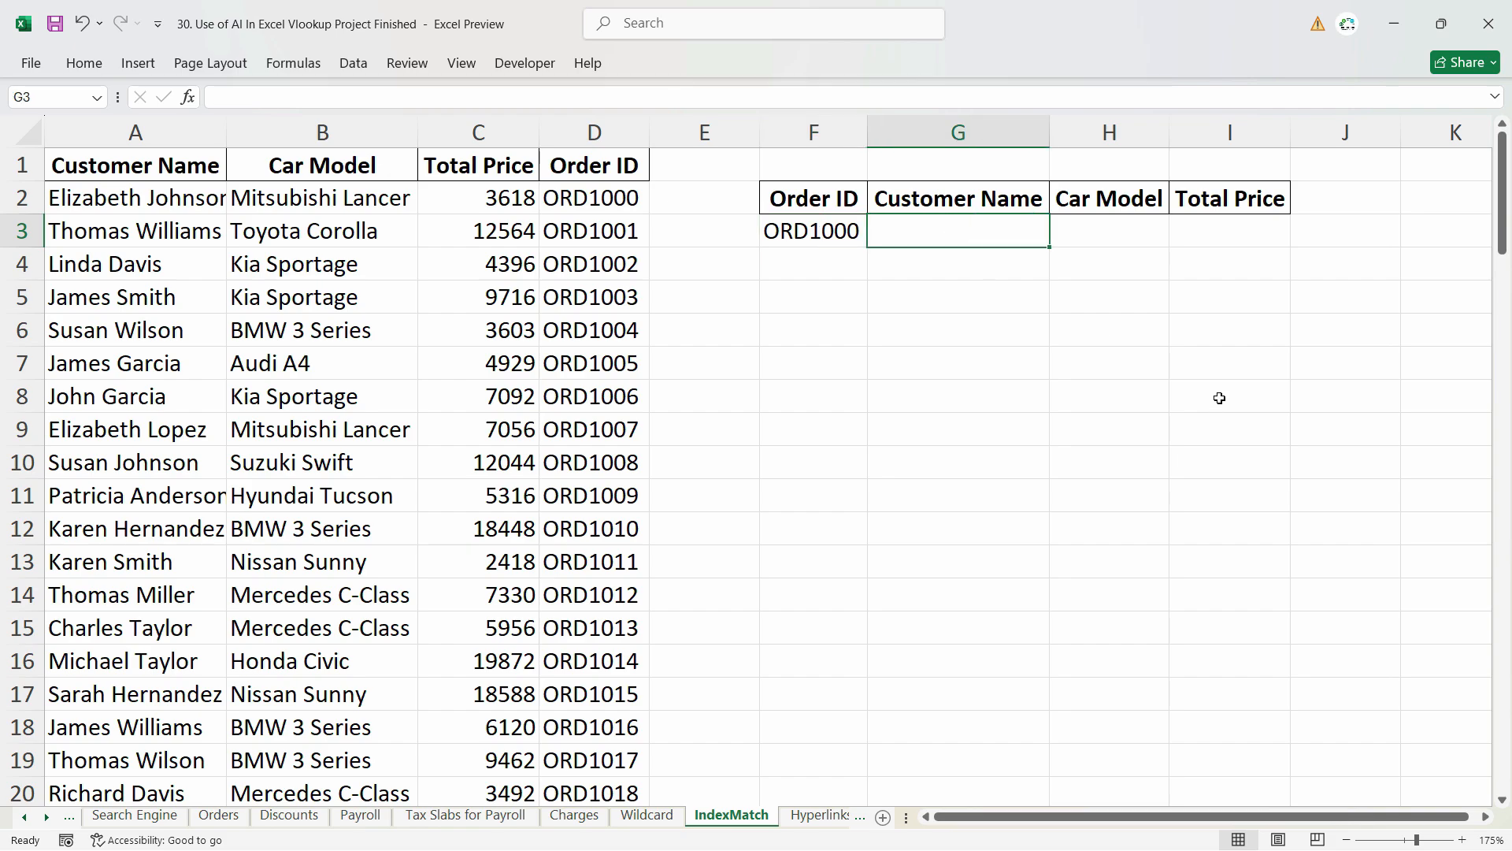
click(949, 271)
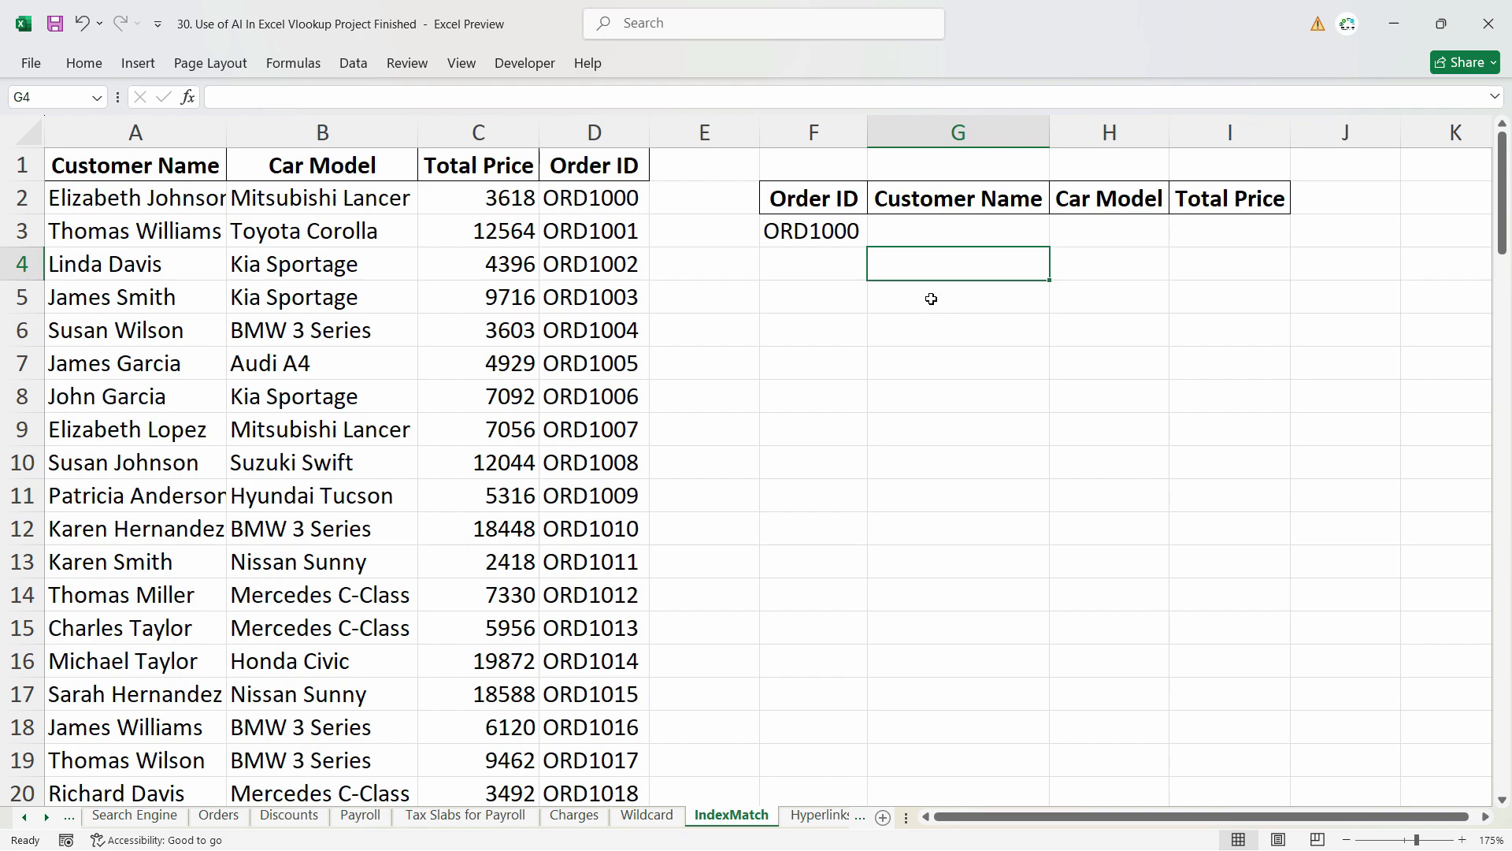
click(838, 299)
click(961, 232)
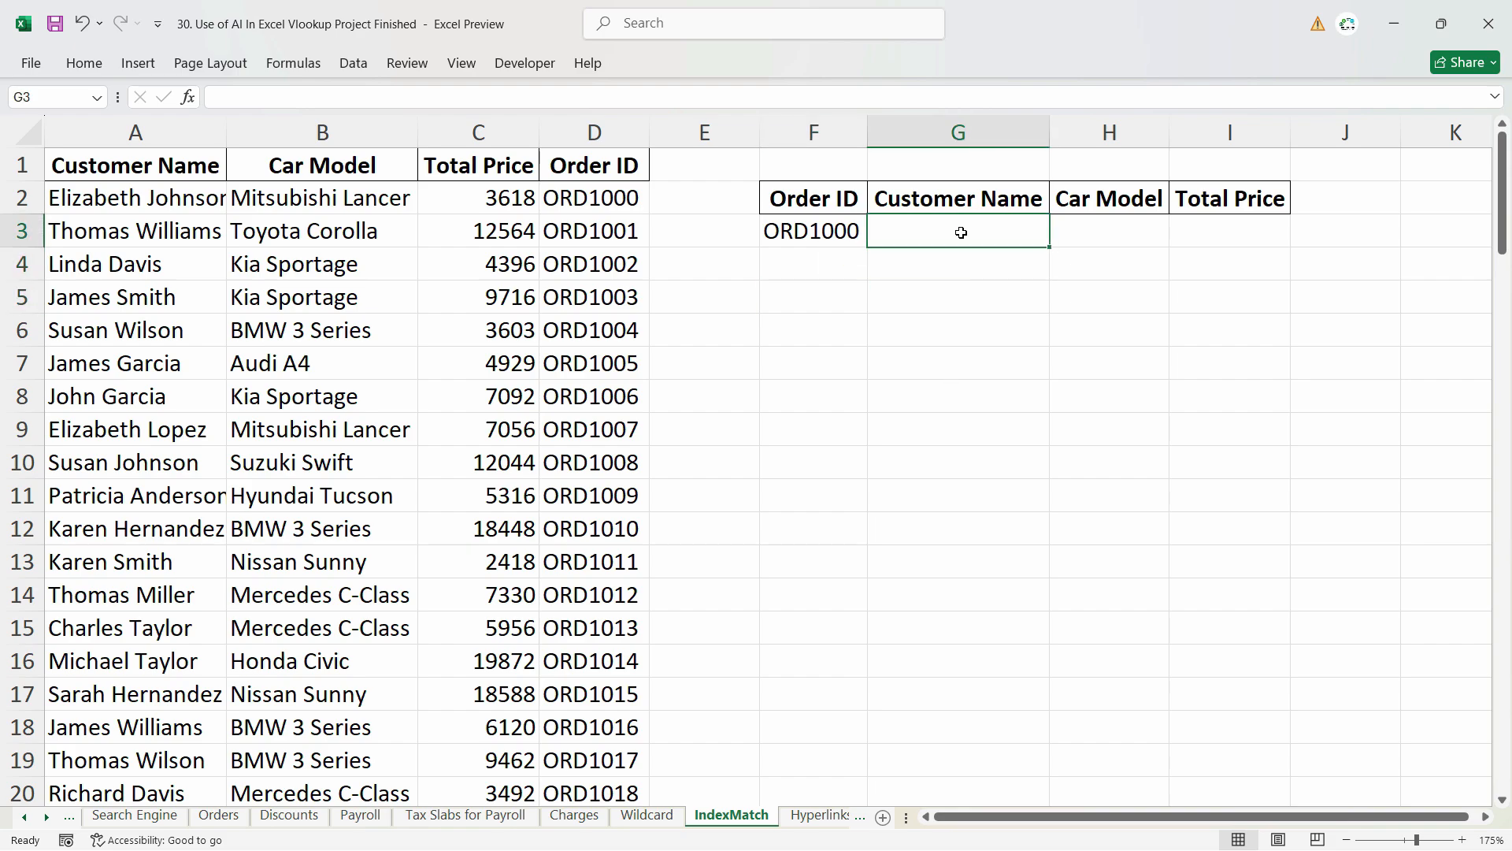
click(963, 309)
click(943, 265)
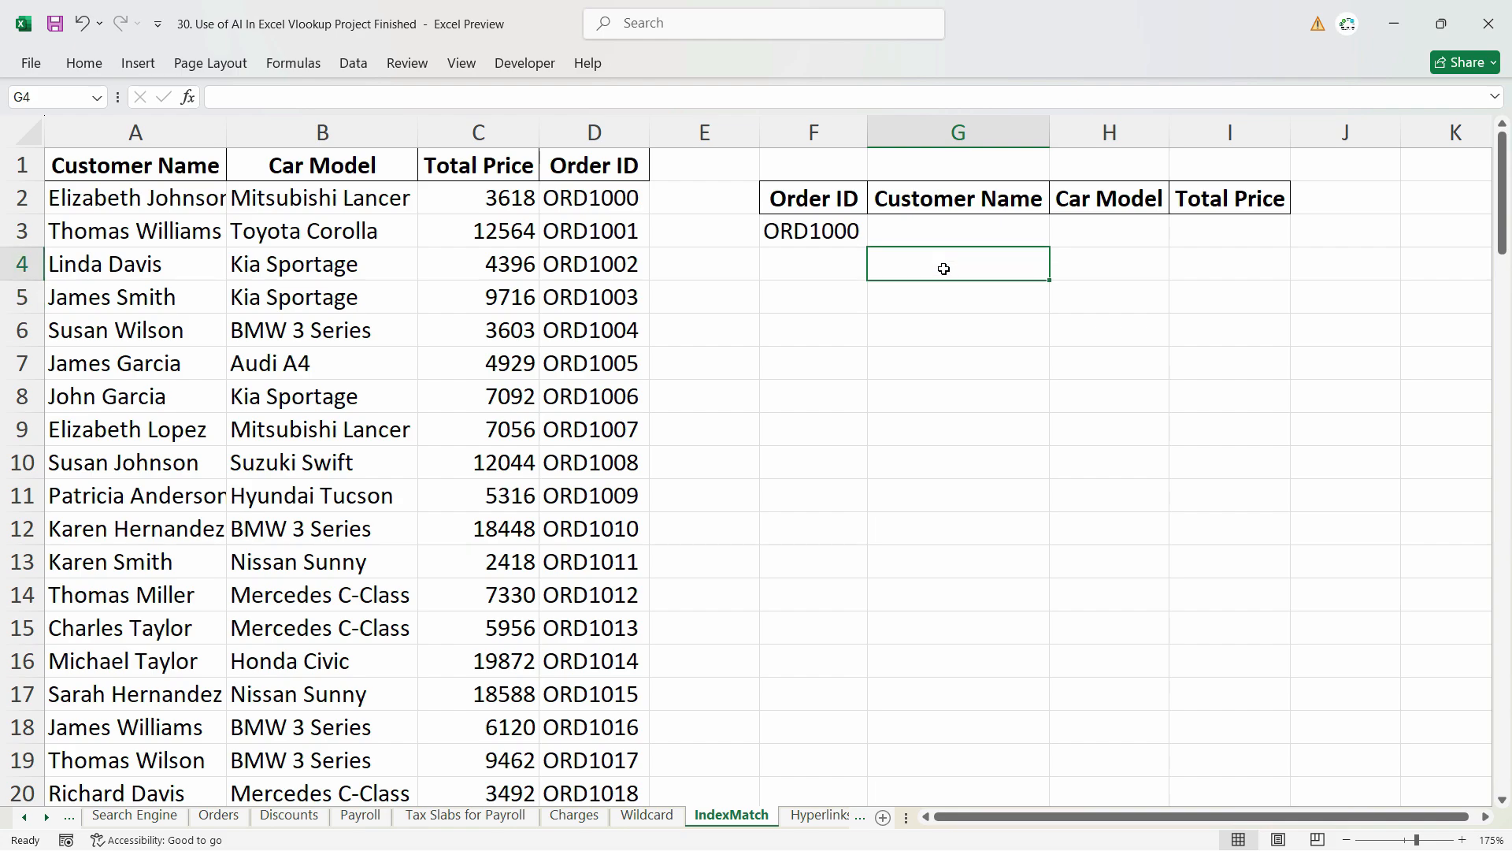
click(940, 234)
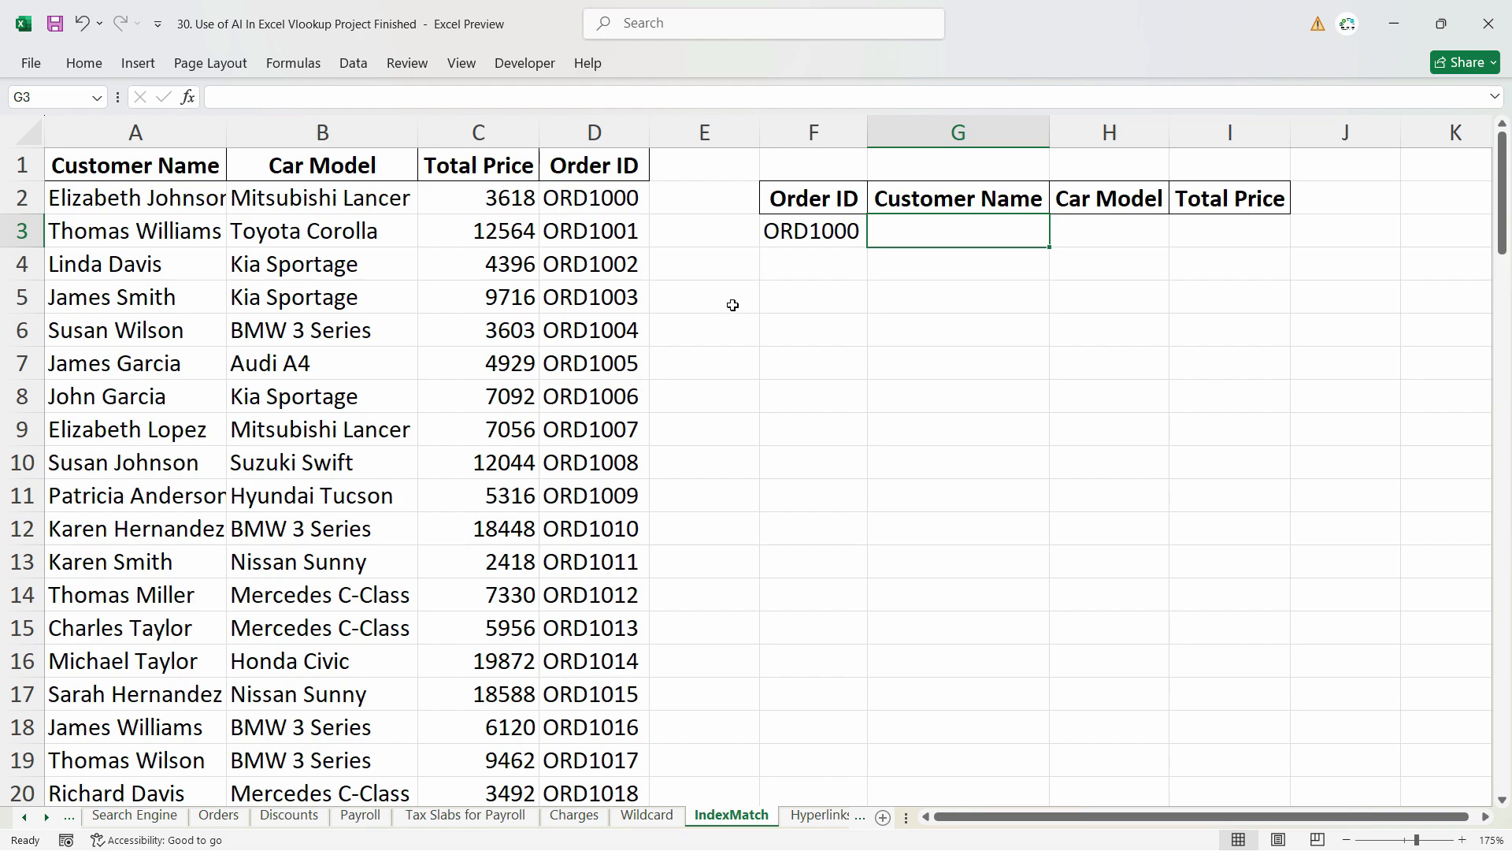
- Replace the lookup order ID in F3 with a copy of the one in D4
click(796, 233)
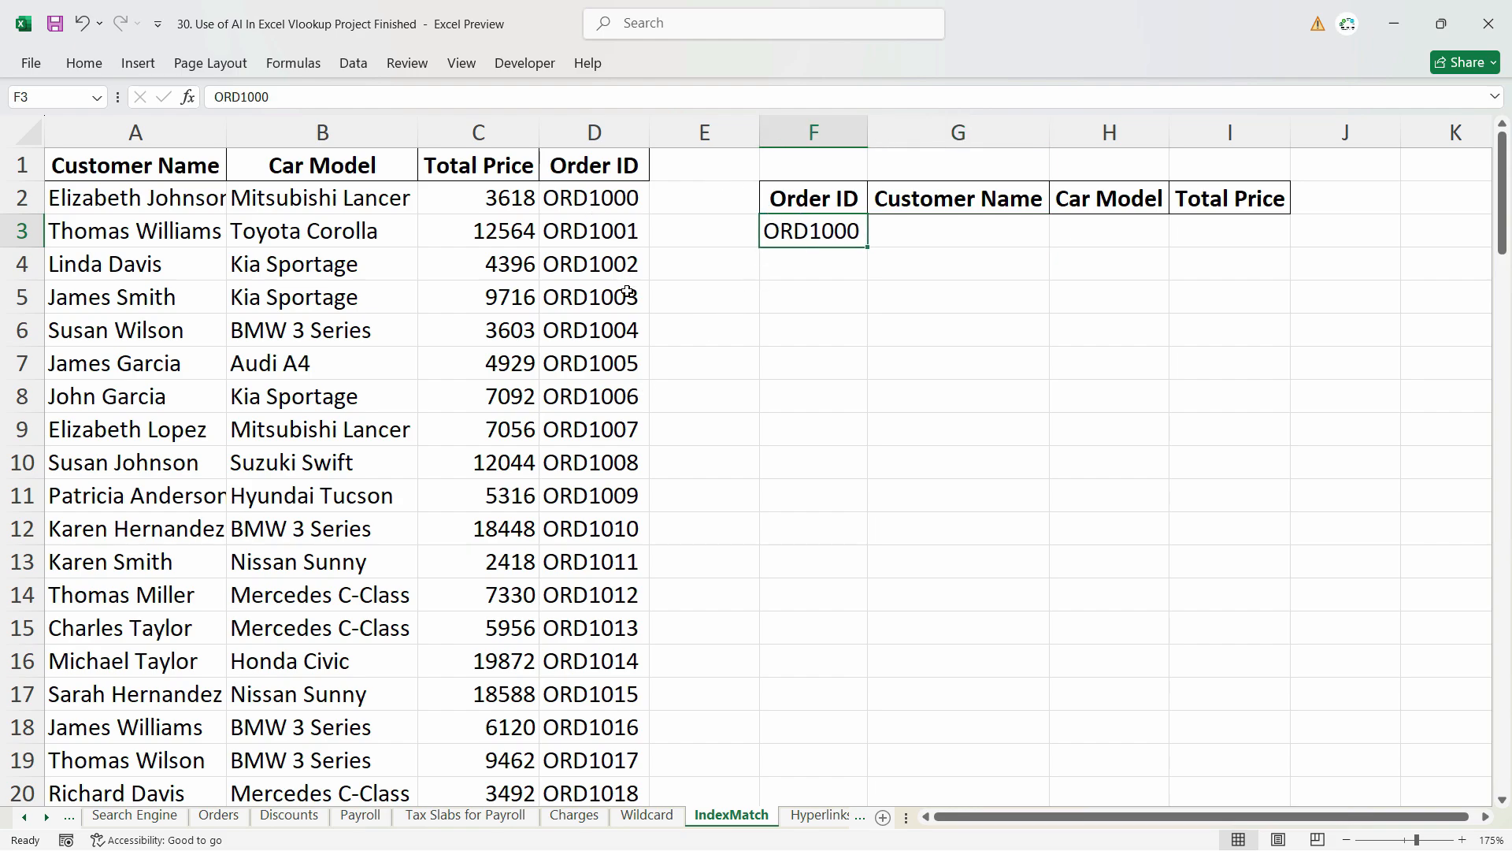
click(614, 261)
key(ctrl+c)
click(792, 236)
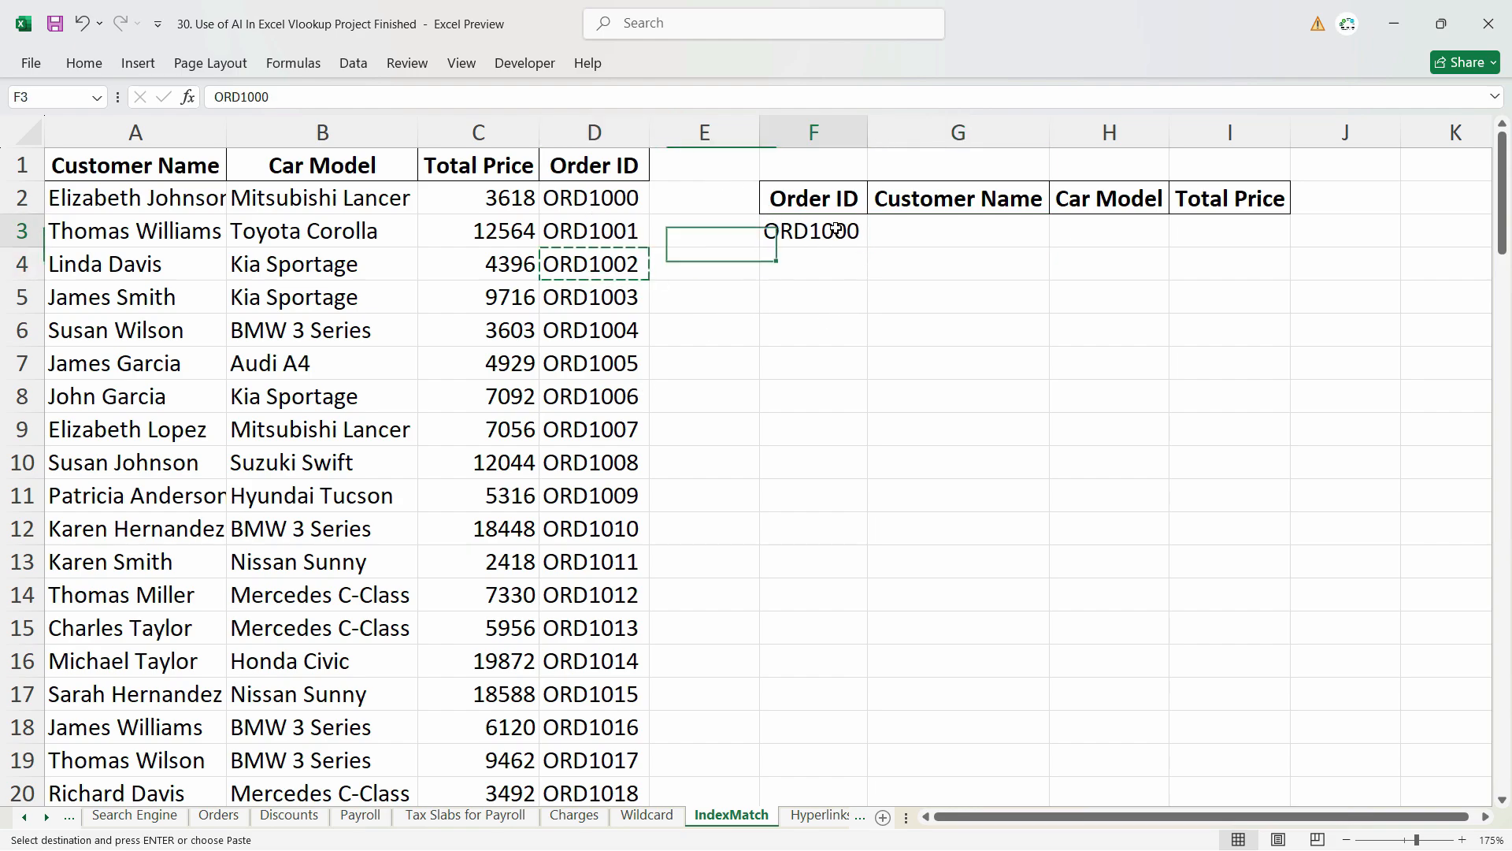
key(ctrl+v)
- Start a MATCH formula in G3 under Customer Name with F3 as the lookup value
click(957, 224)
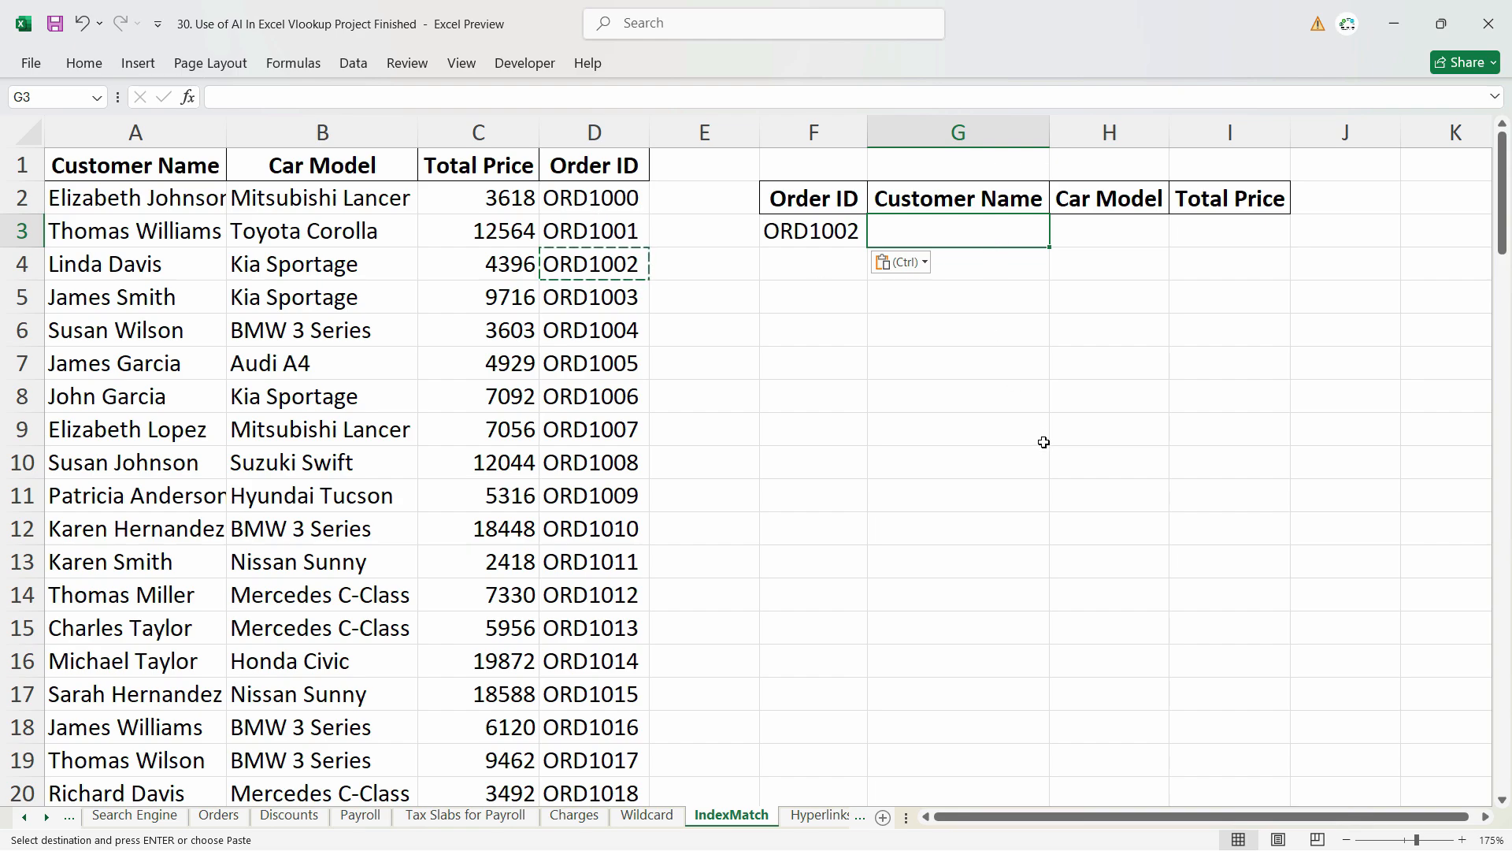
text(=)
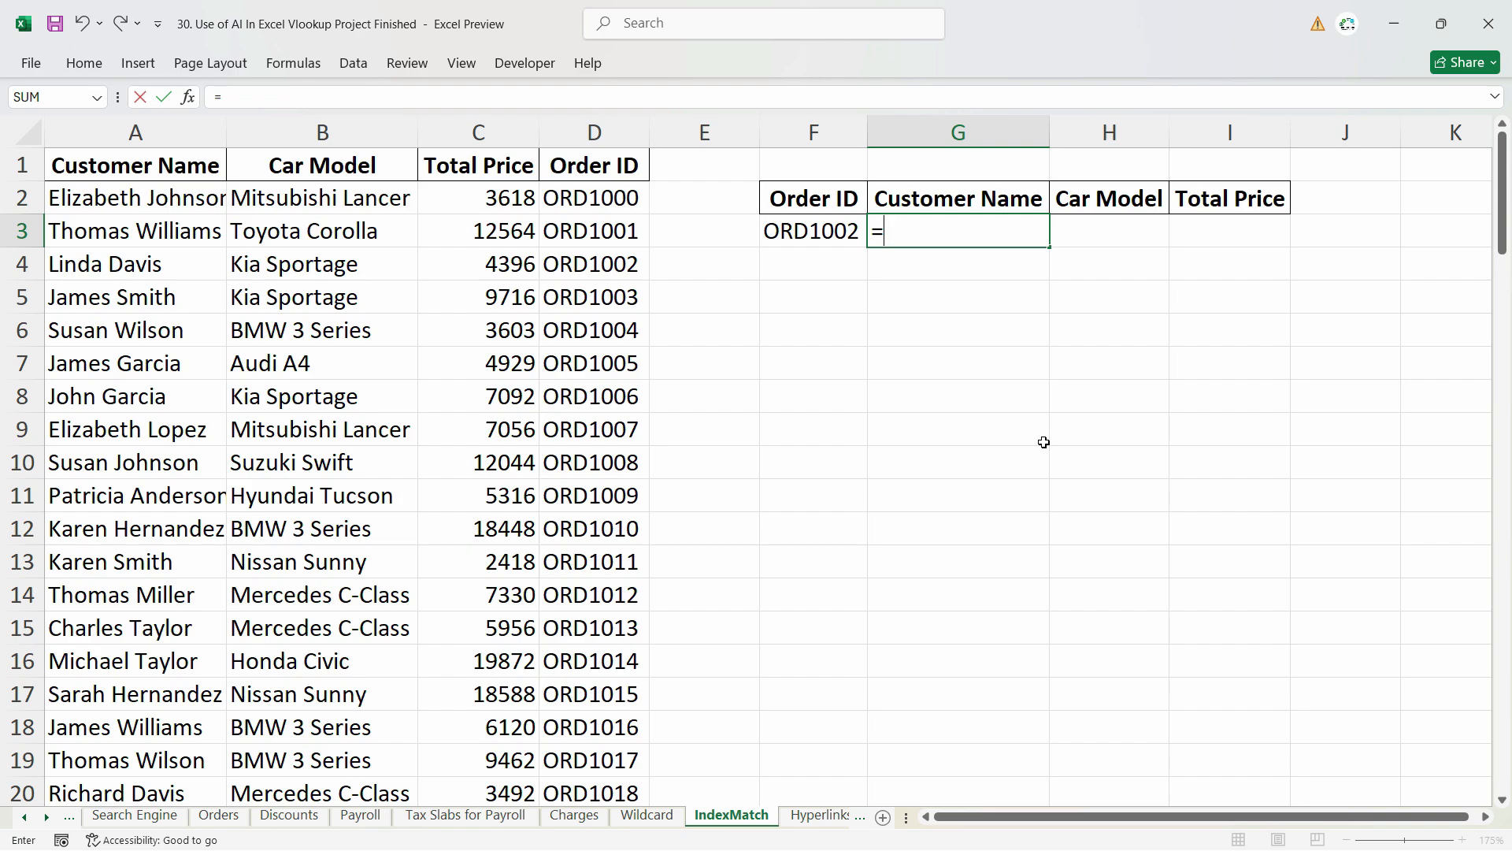
text(mat)
key(Tab)
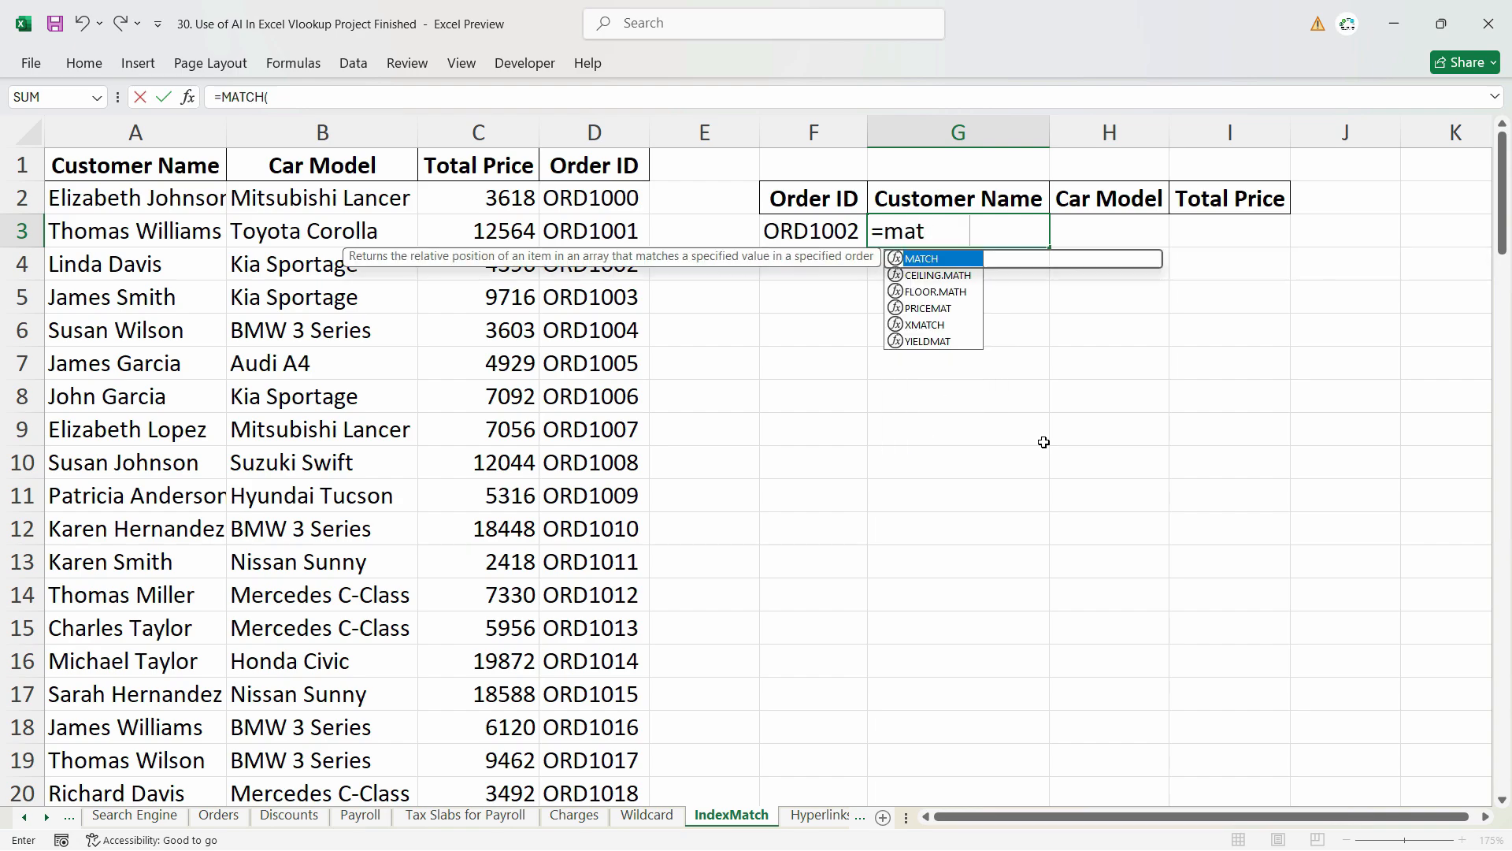
click(824, 234)
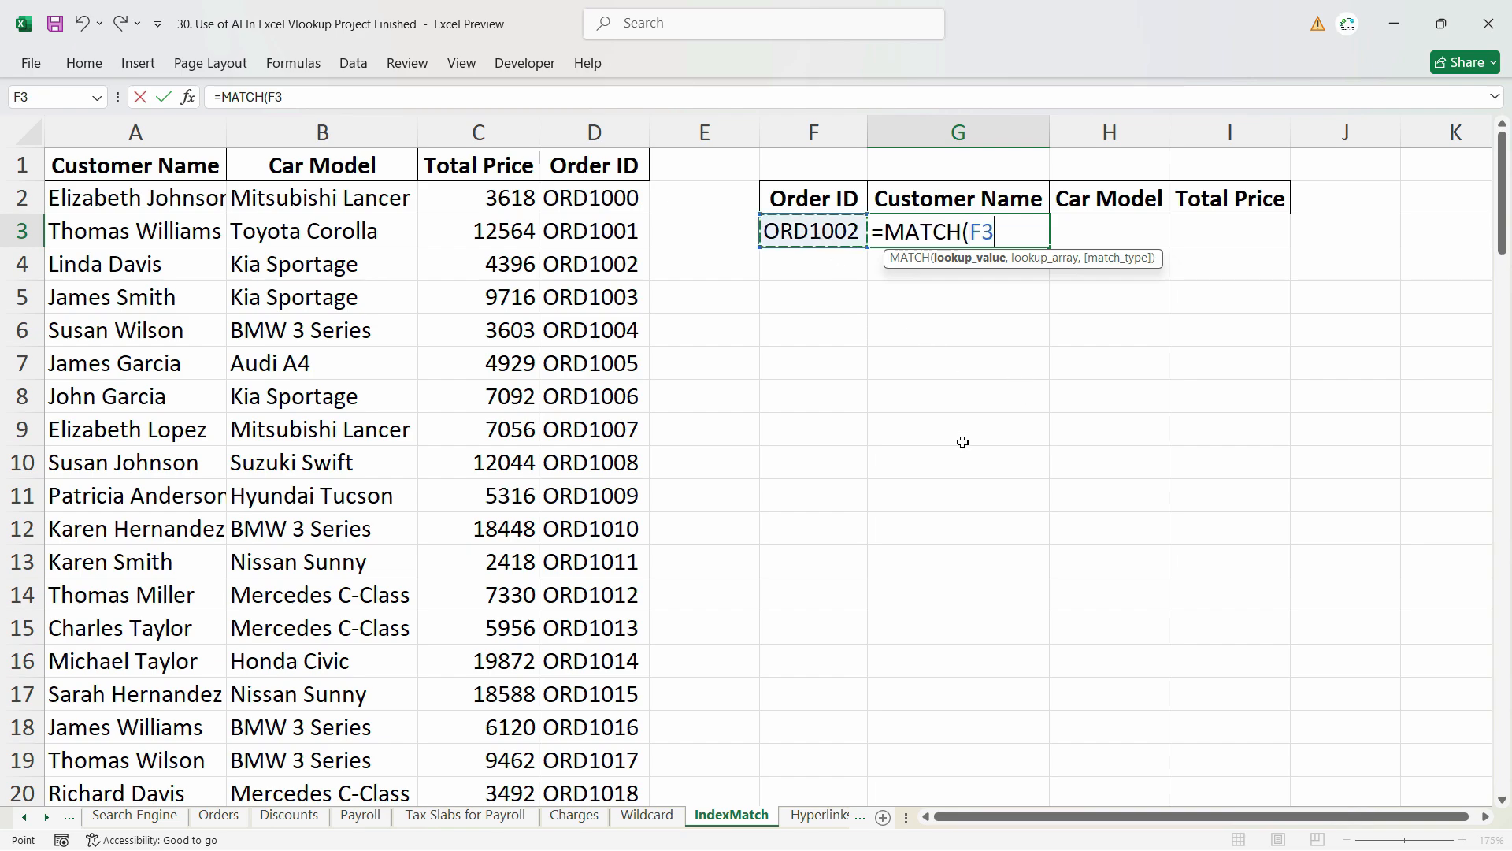
text(,)
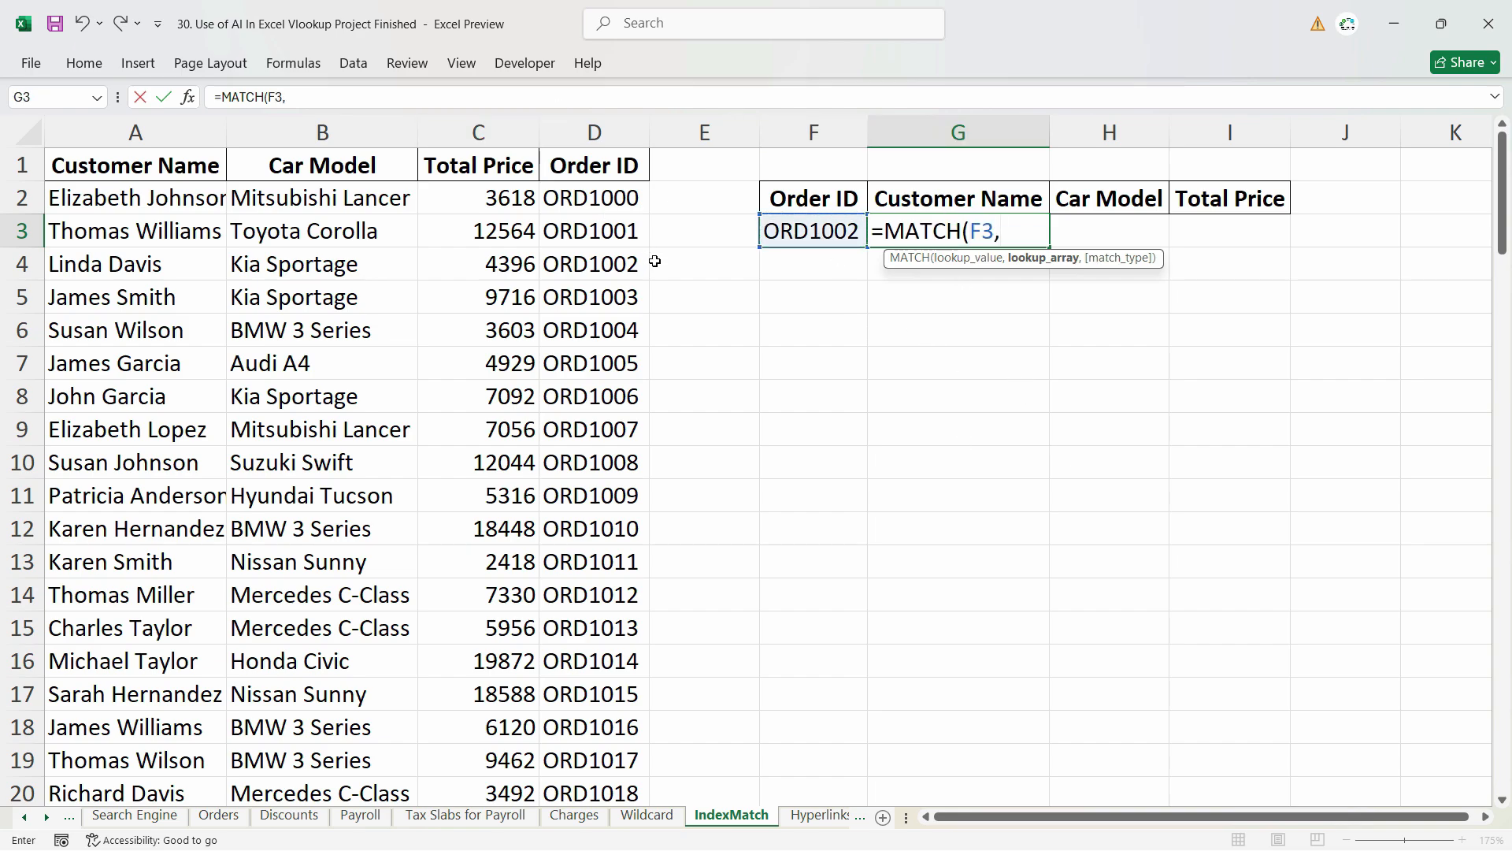
- Complete the MATCH formula in G3 with the absolute lookup array $D$2:$D$101 and match type 0 for an exact match
click(593, 203)
key(ctrl+shift+Down)
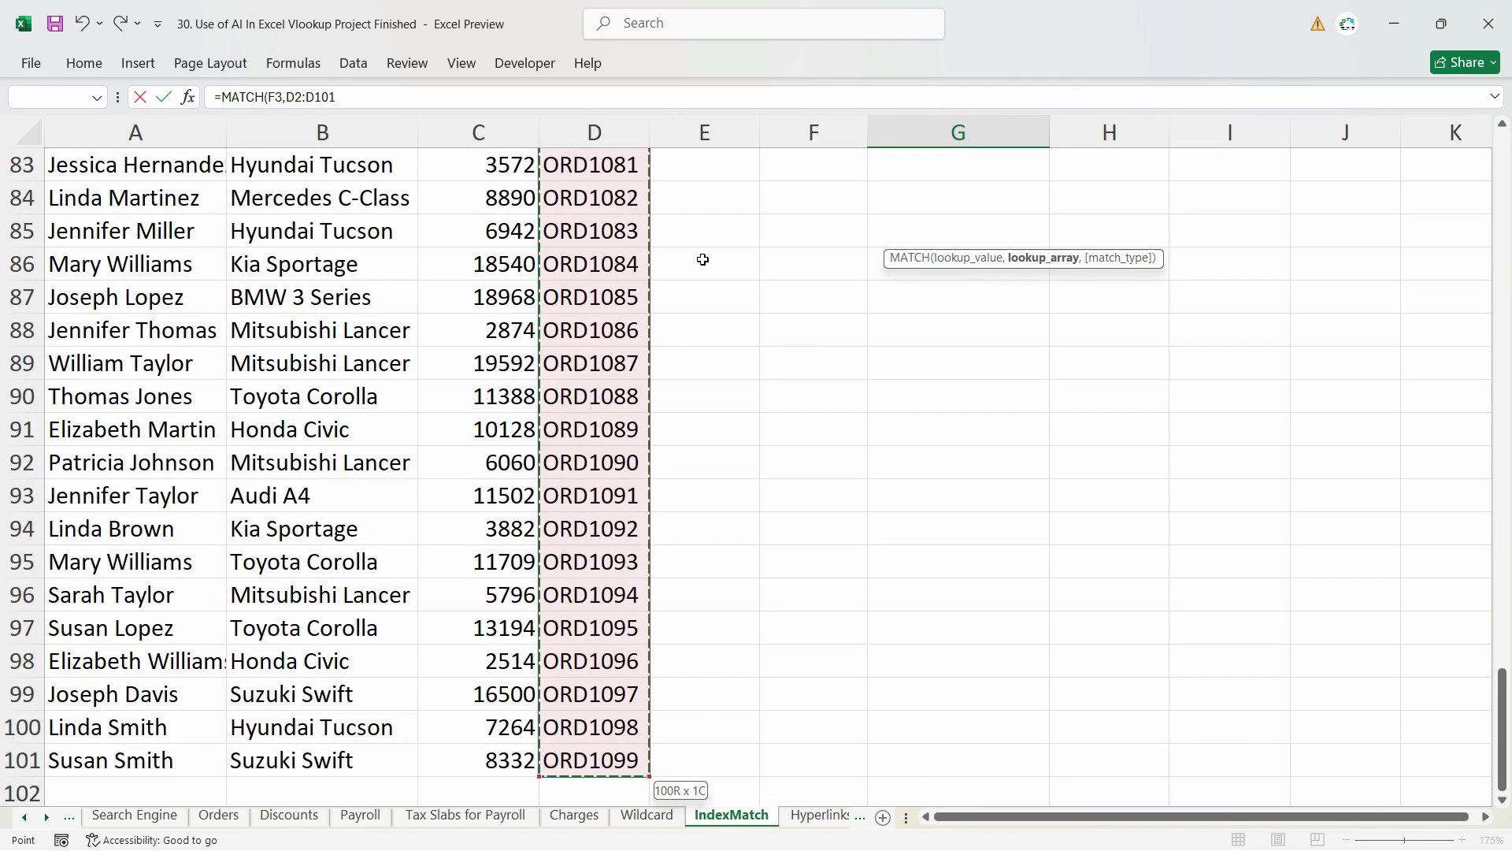
scroll(701, 257, up, 20)
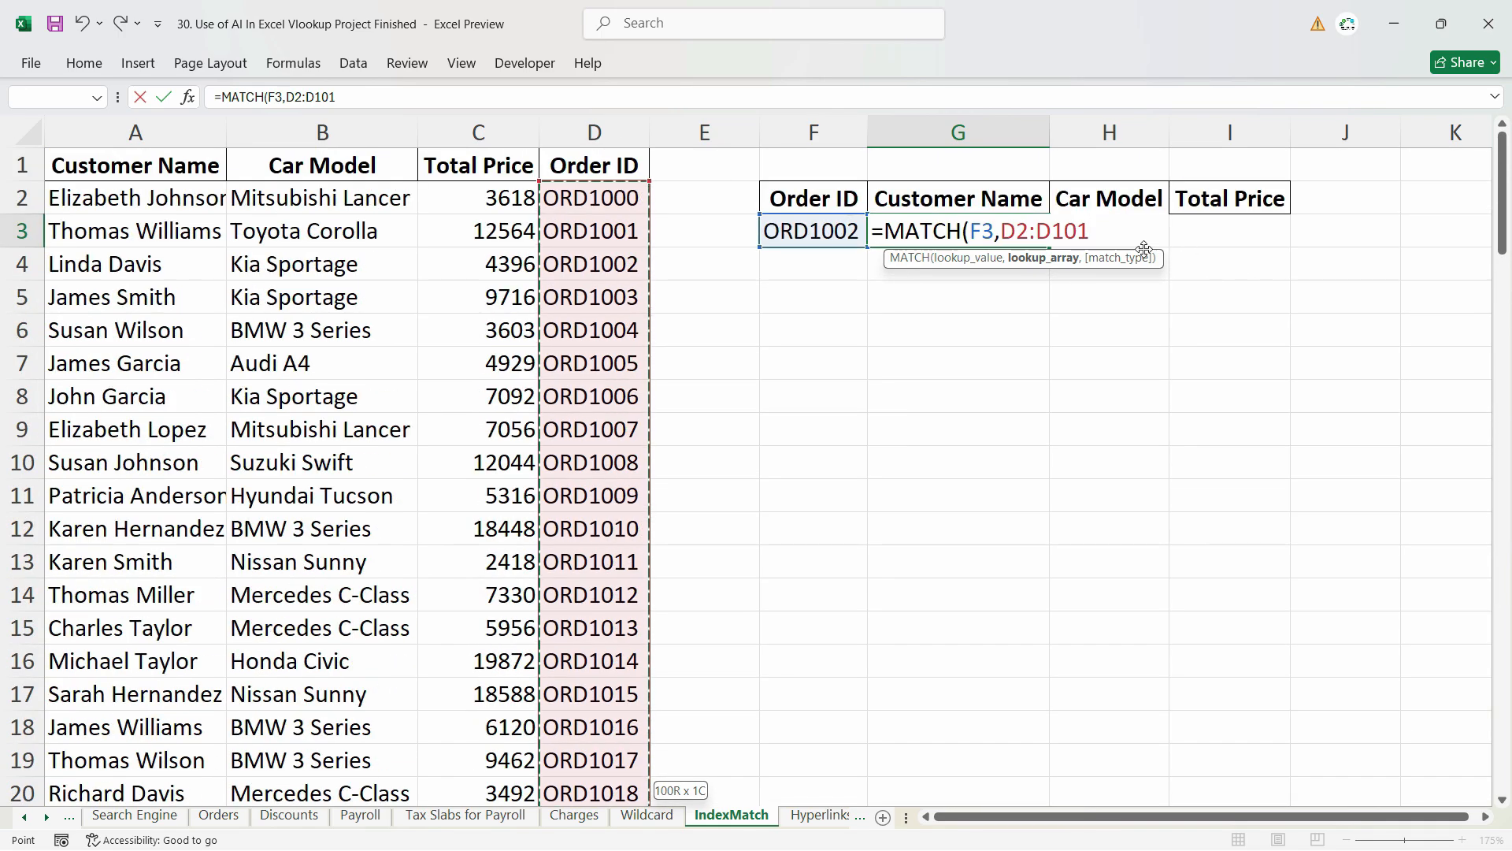
drag(1103, 230, 1002, 236)
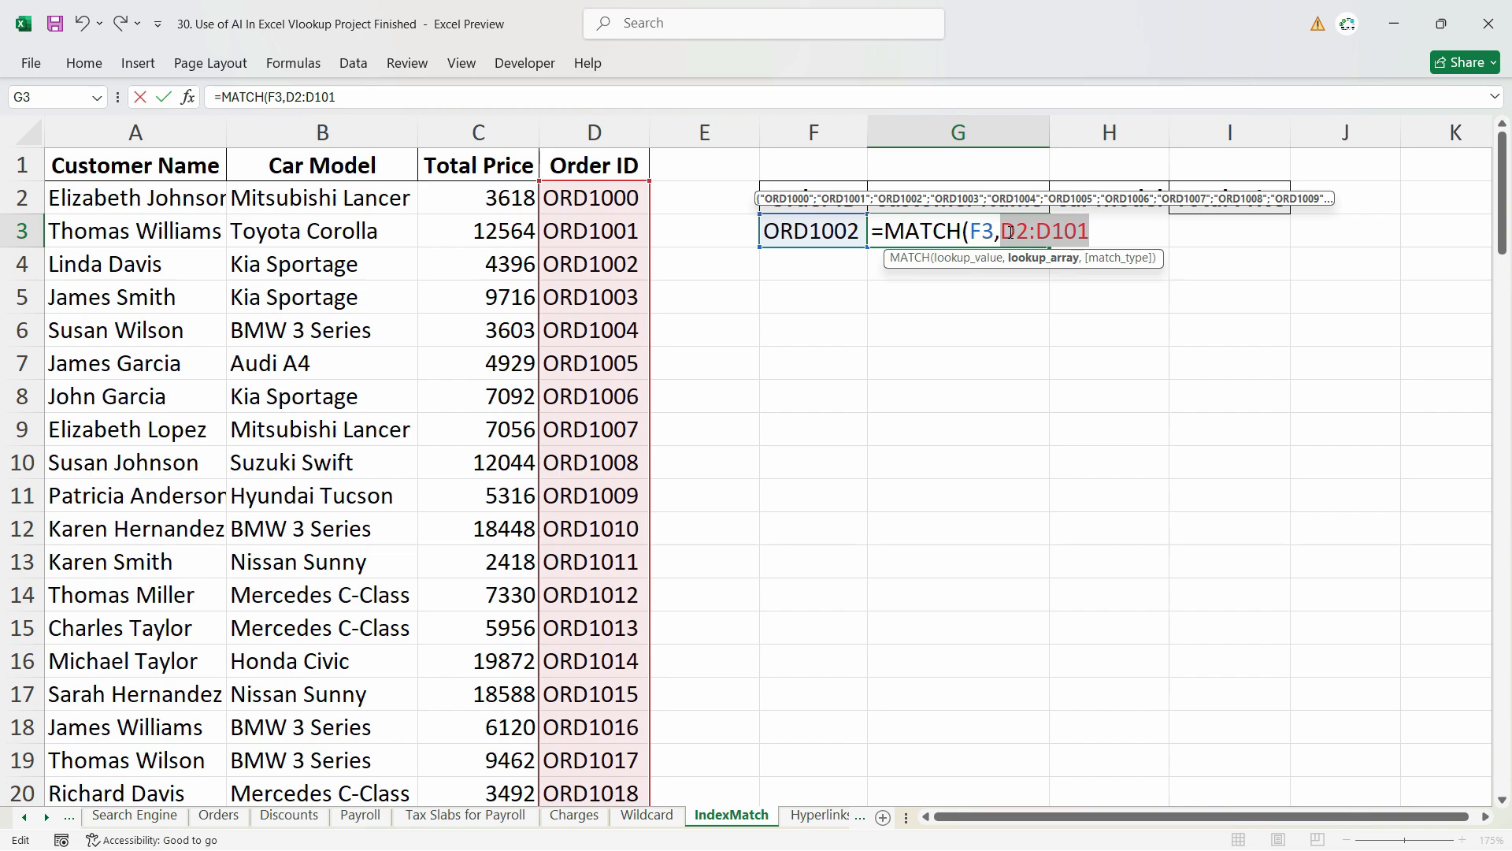
key(F4)
key(Right)
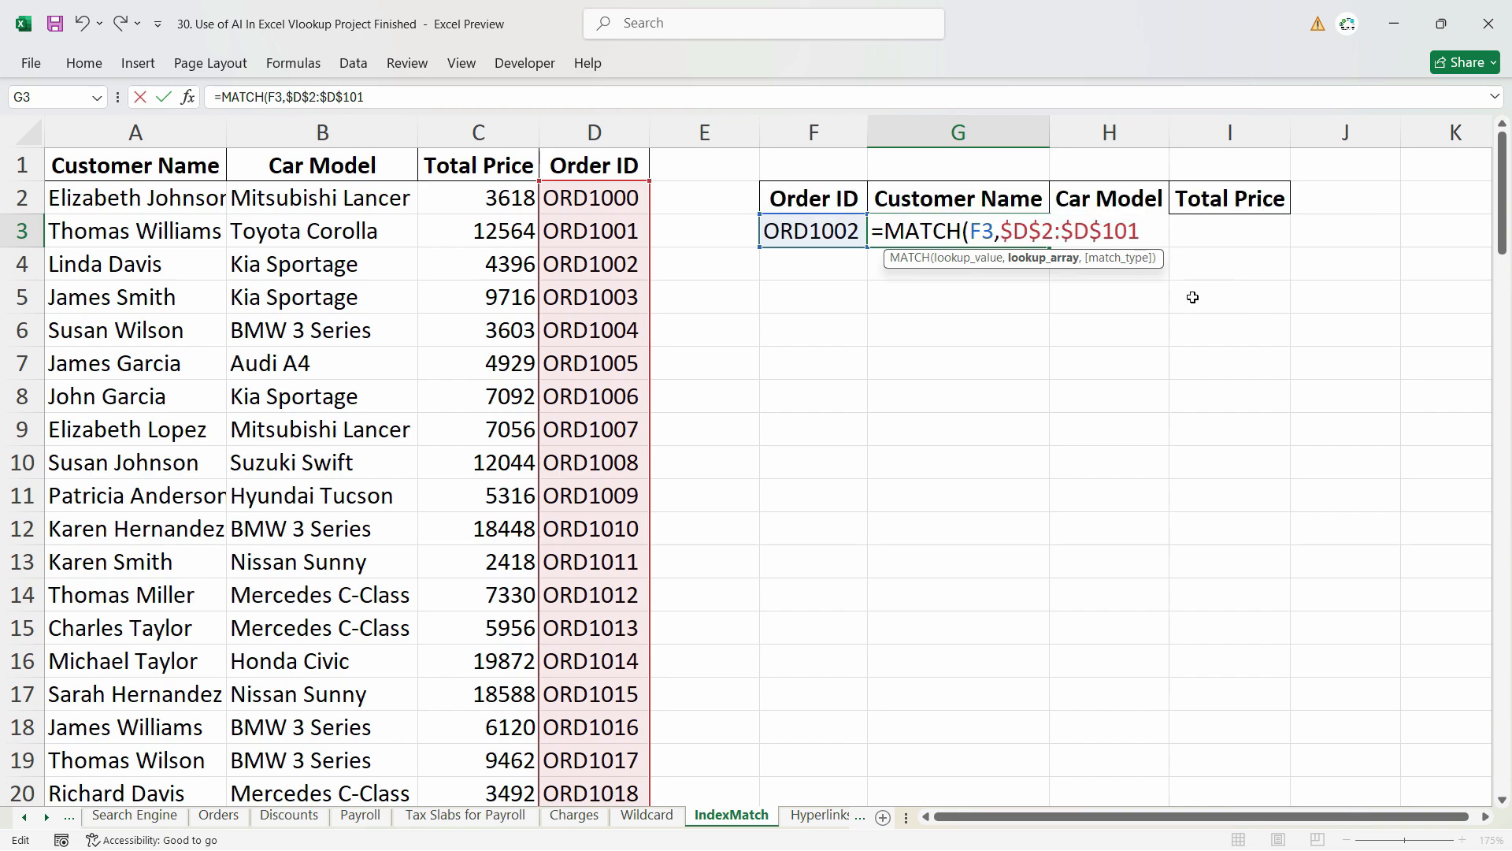
text(,0)
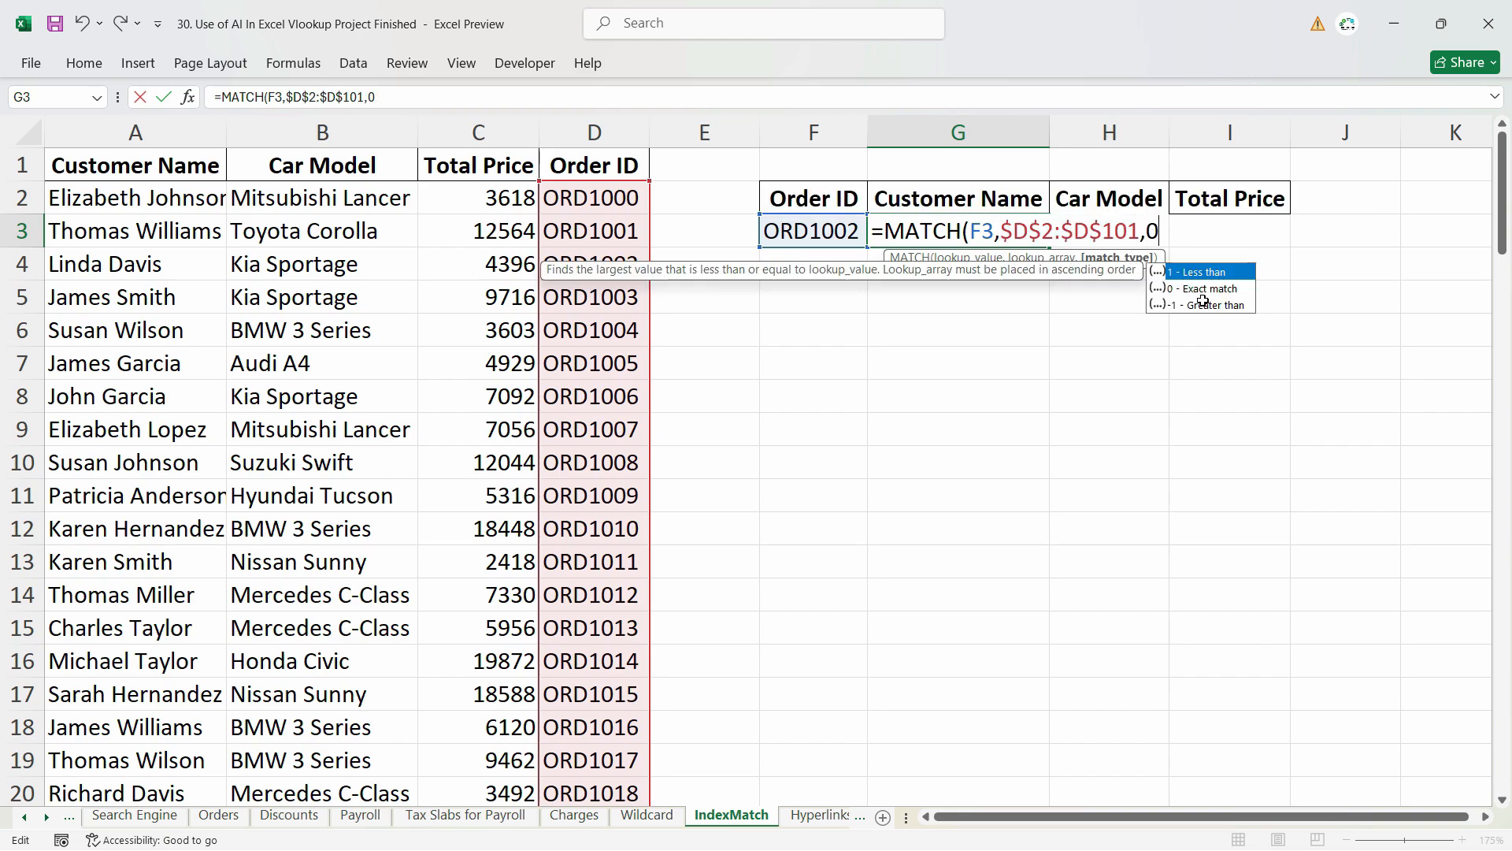
key(Return)
click(995, 234)
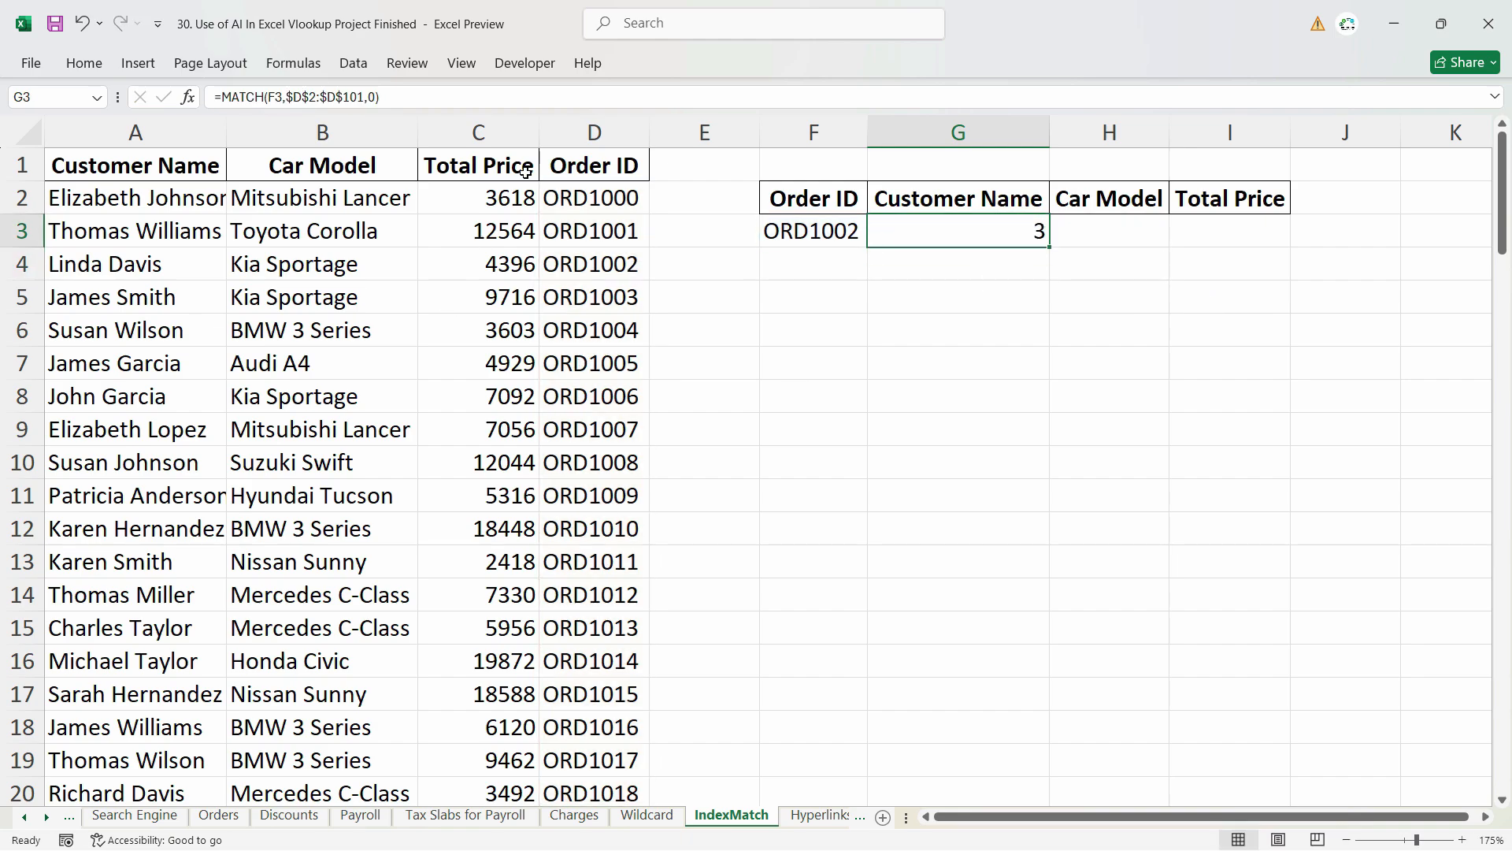
- Compare the MATCH result in G3 with the order's position in the Order ID column, and examine the fields of row 5
click(592, 198)
key(Down)
key(Down)
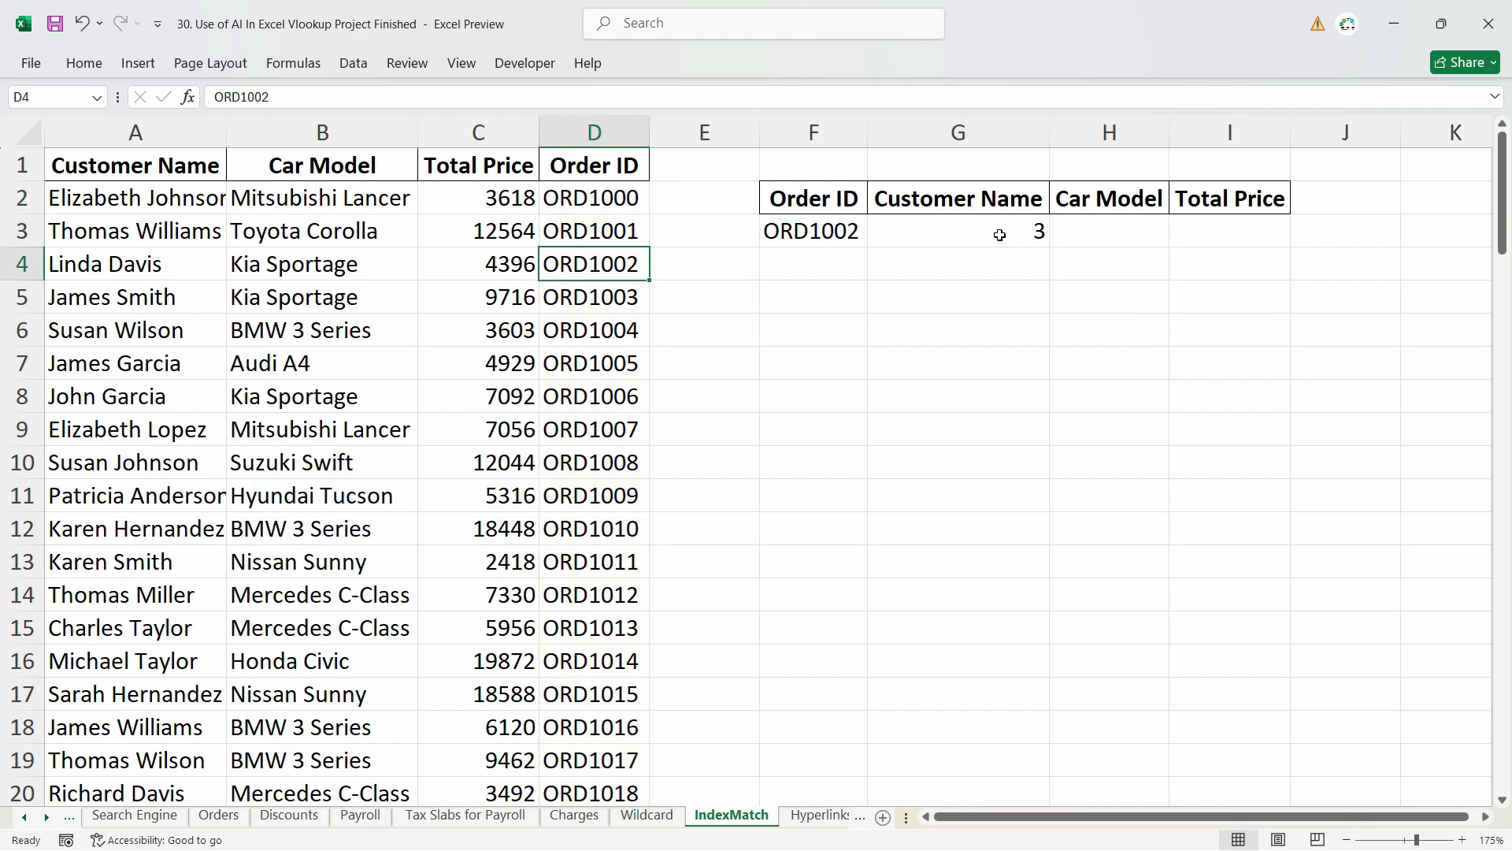
click(999, 234)
click(595, 299)
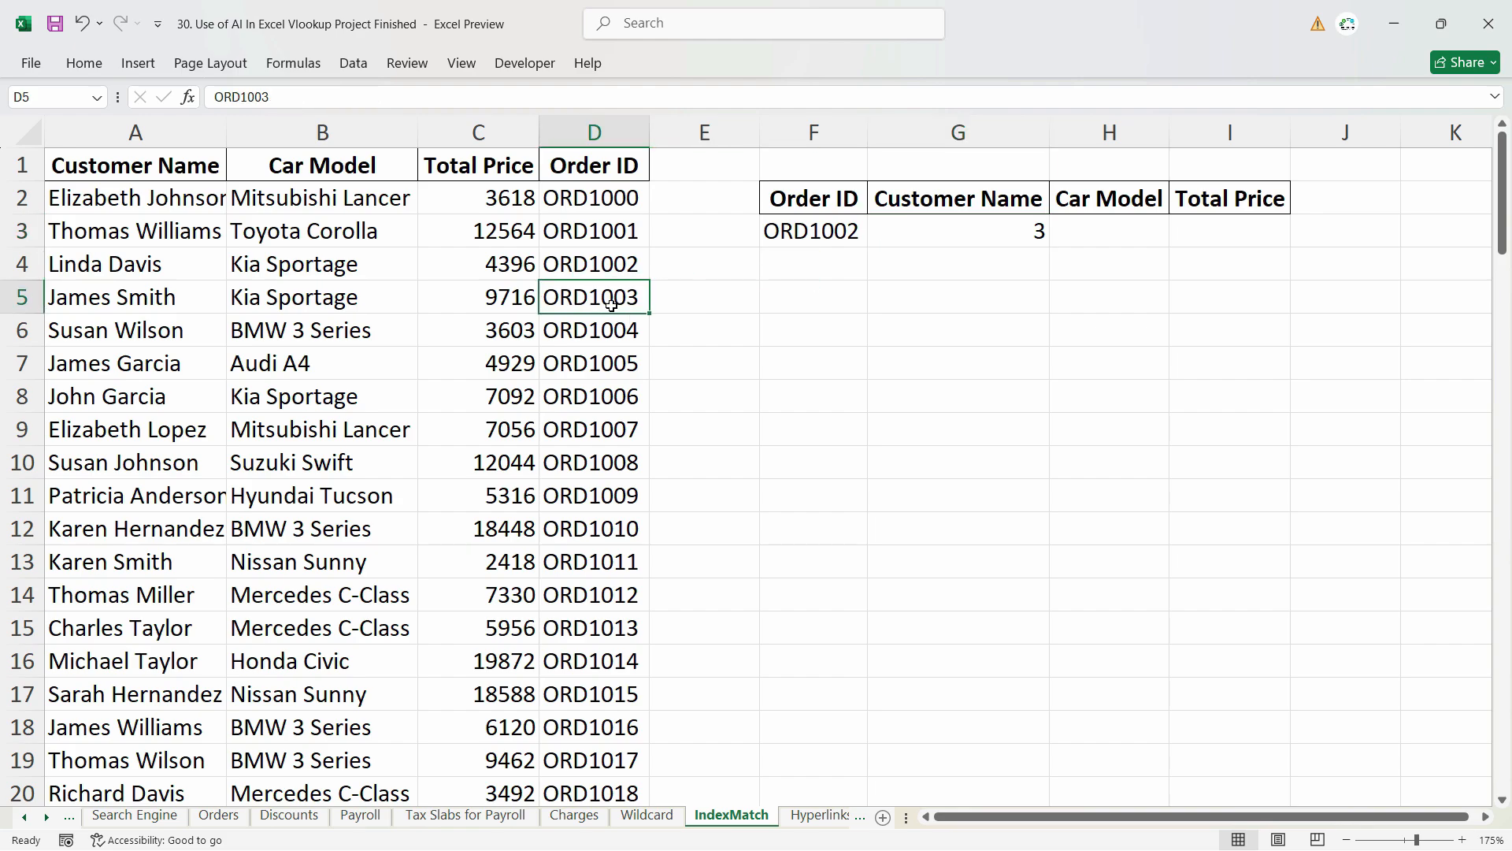
click(433, 304)
click(341, 300)
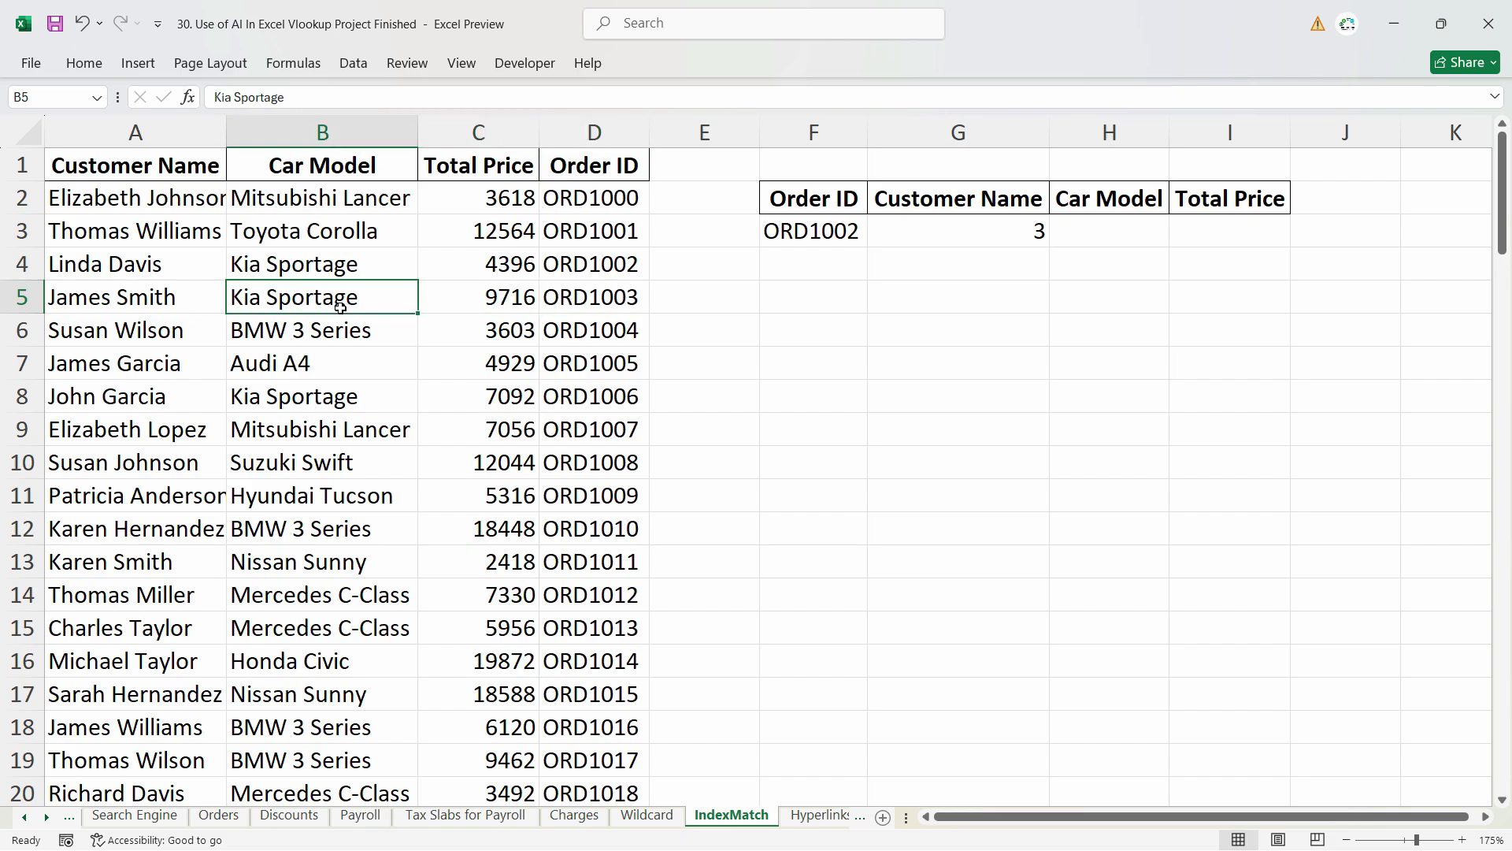
click(149, 296)
click(599, 305)
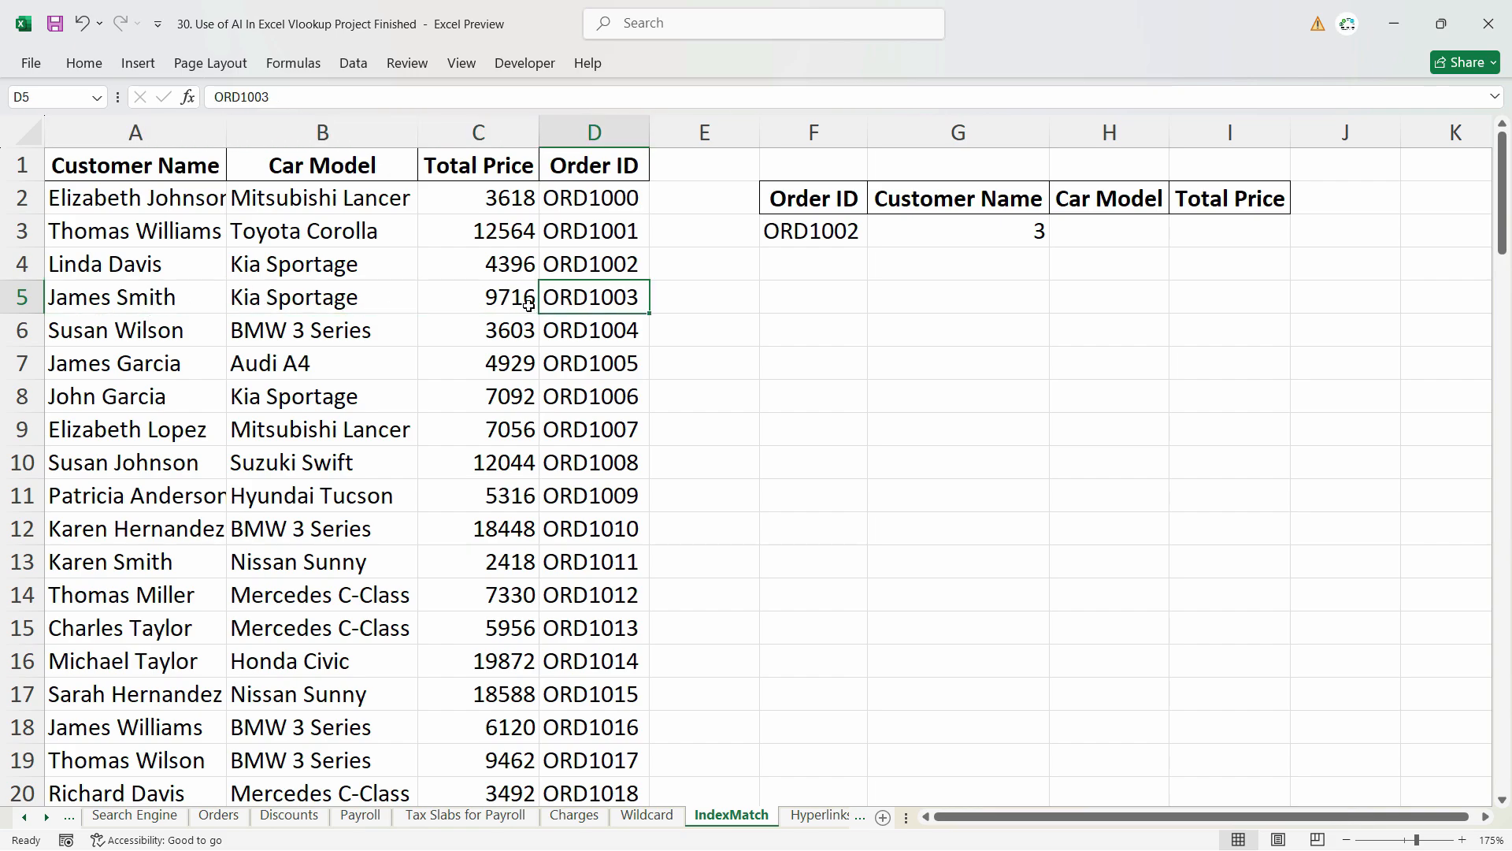
click(504, 299)
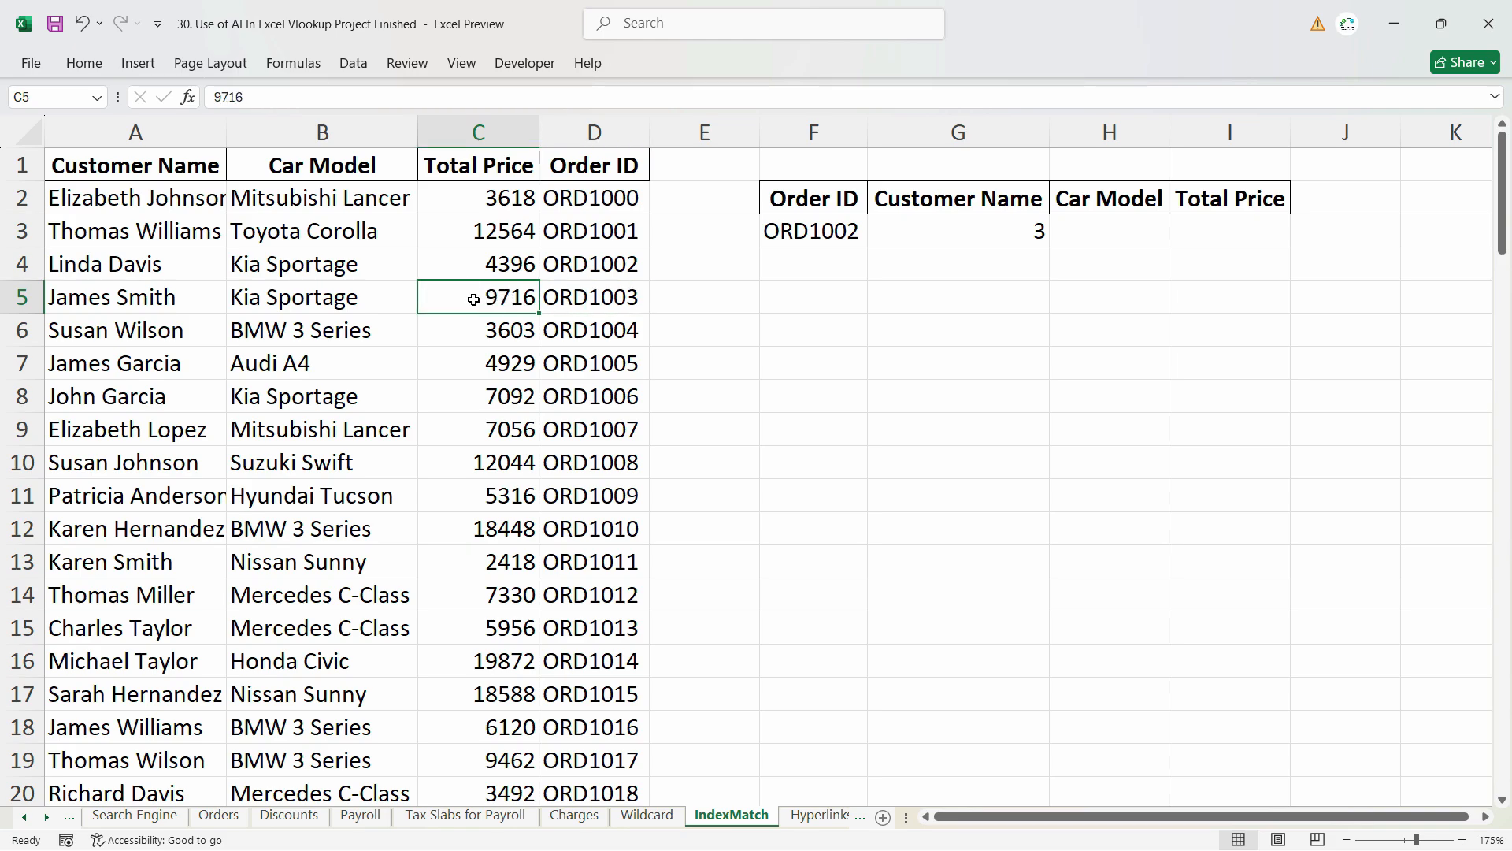
click(623, 300)
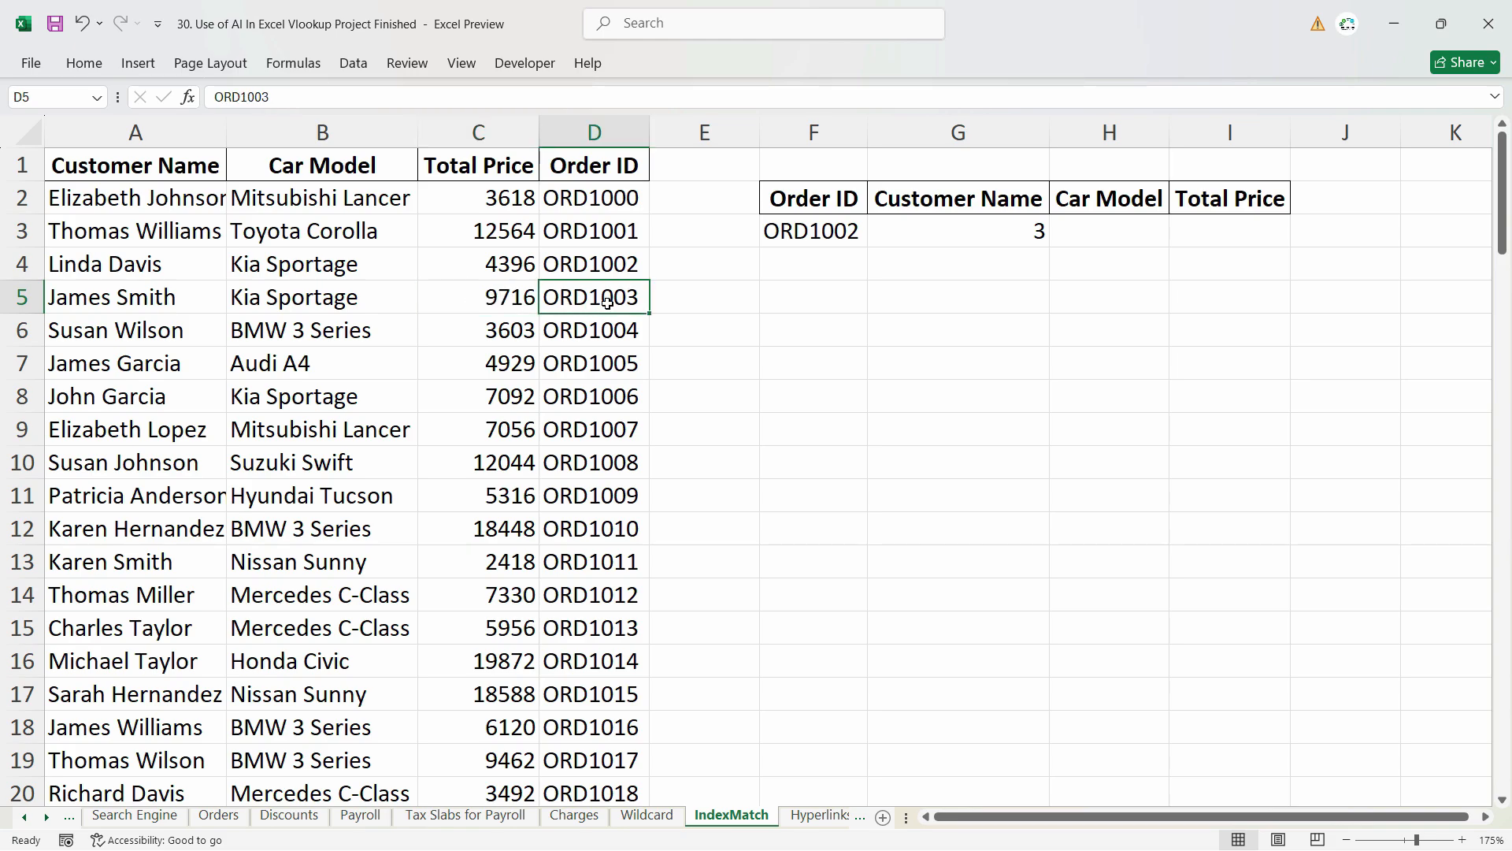
click(503, 303)
double_click(1019, 229)
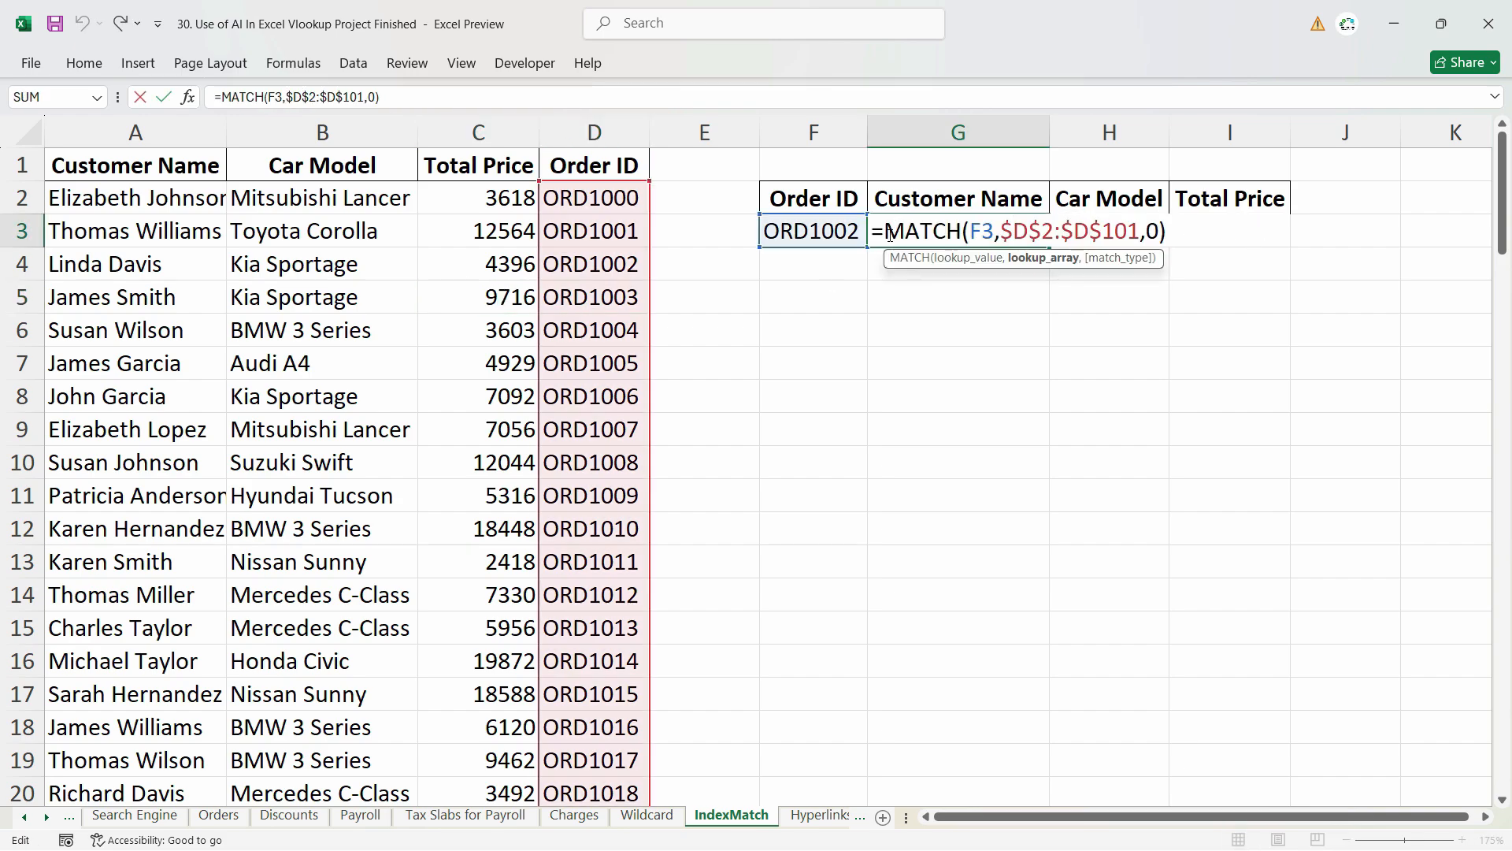
click(890, 235)
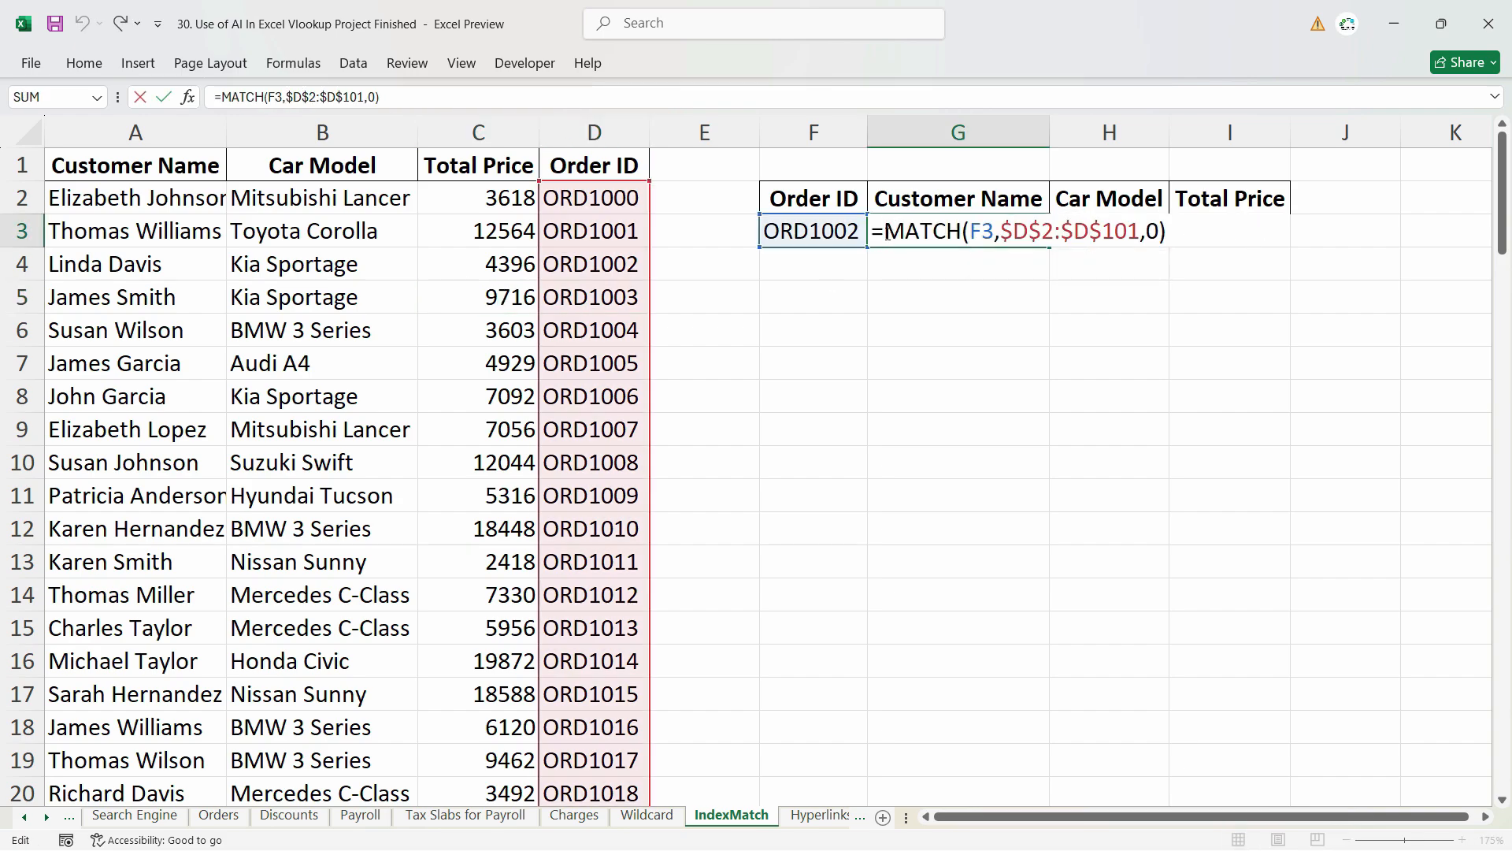
click(948, 295)
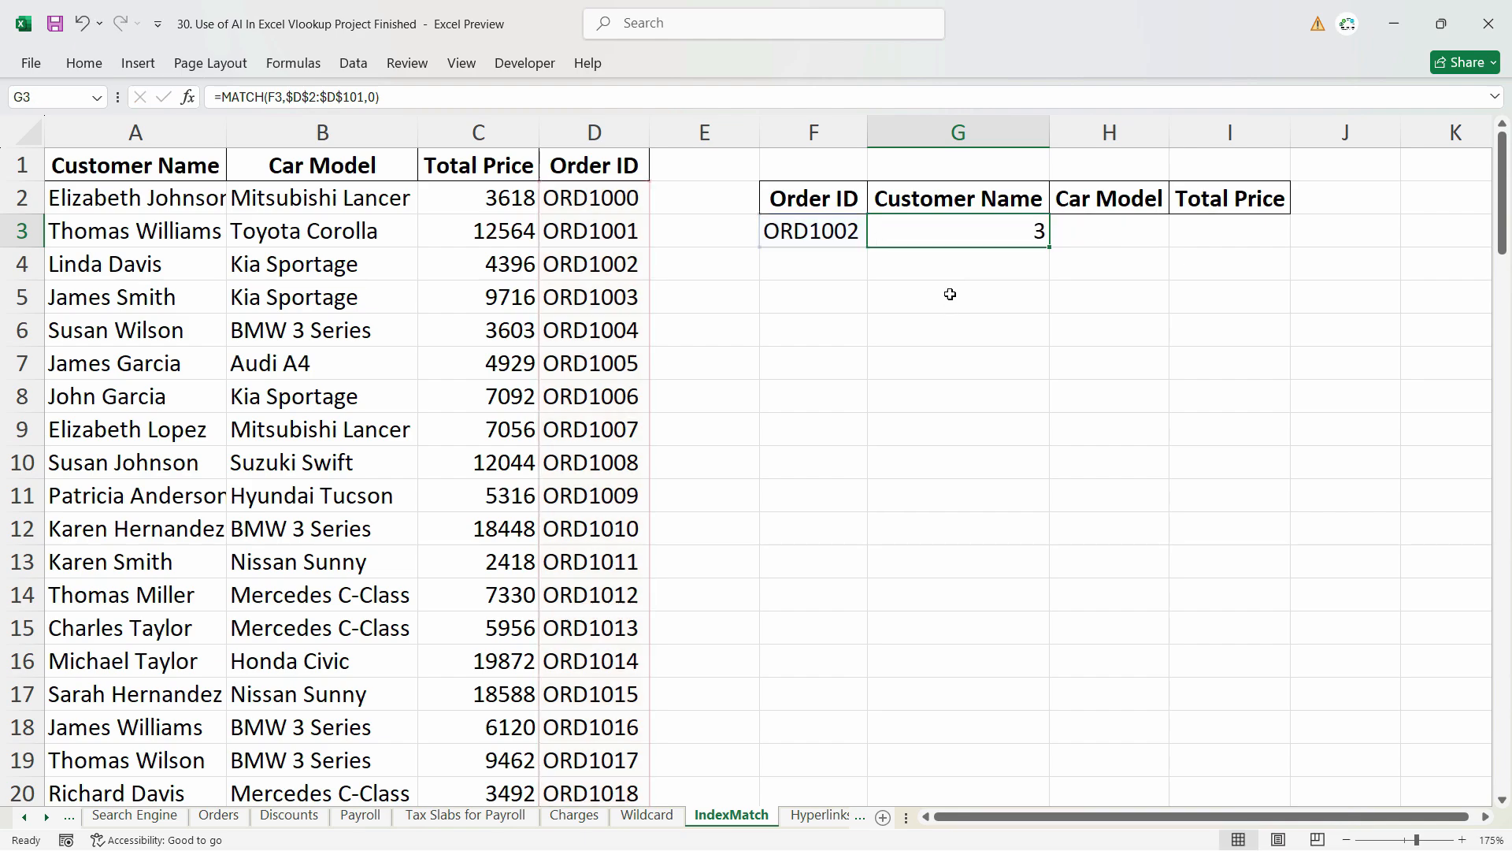
double_click(953, 230)
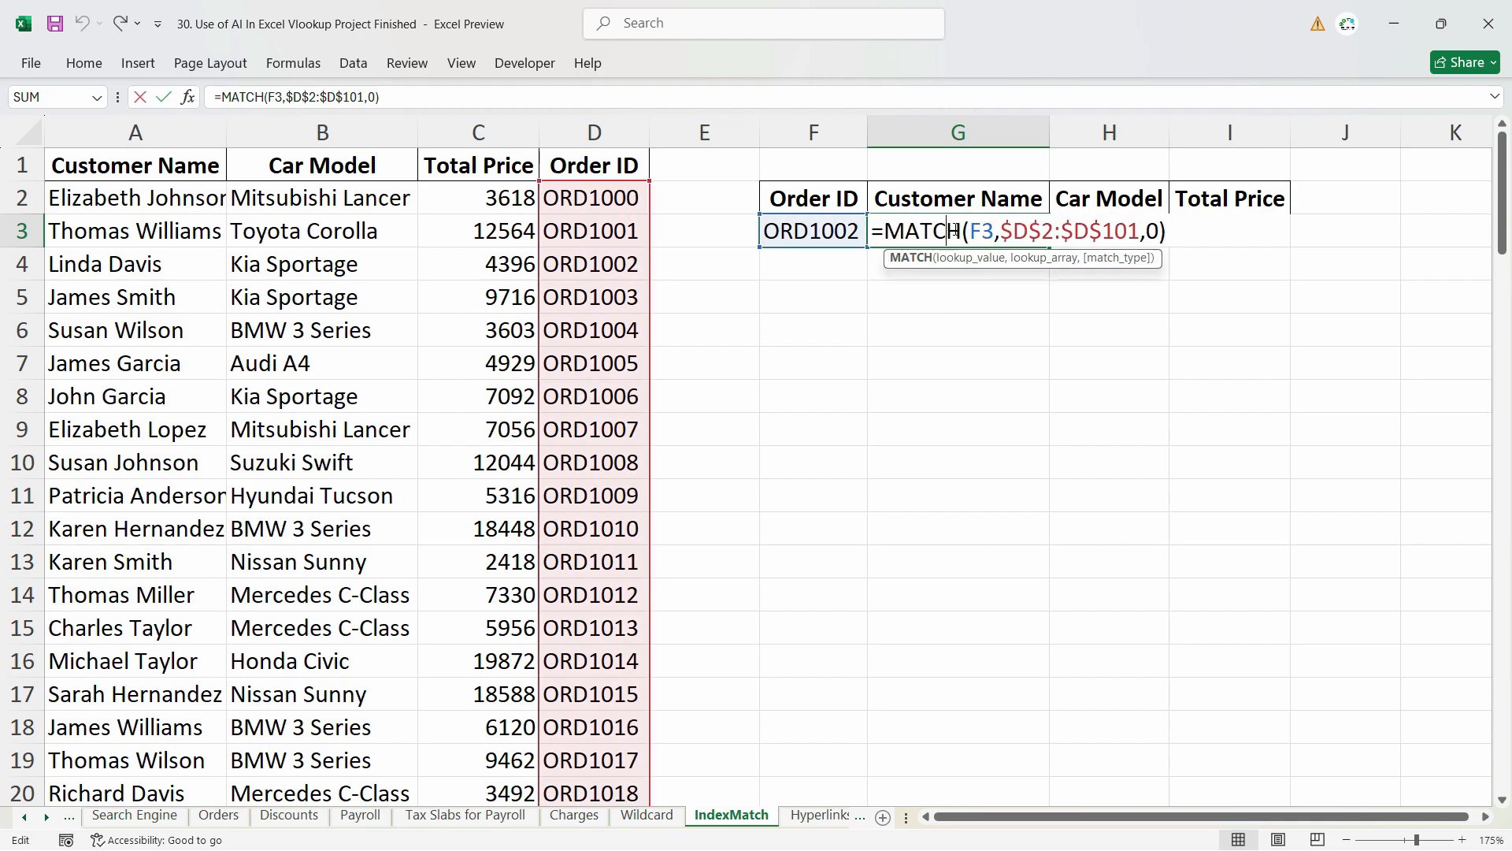
click(884, 230)
text(')
key(Escape)
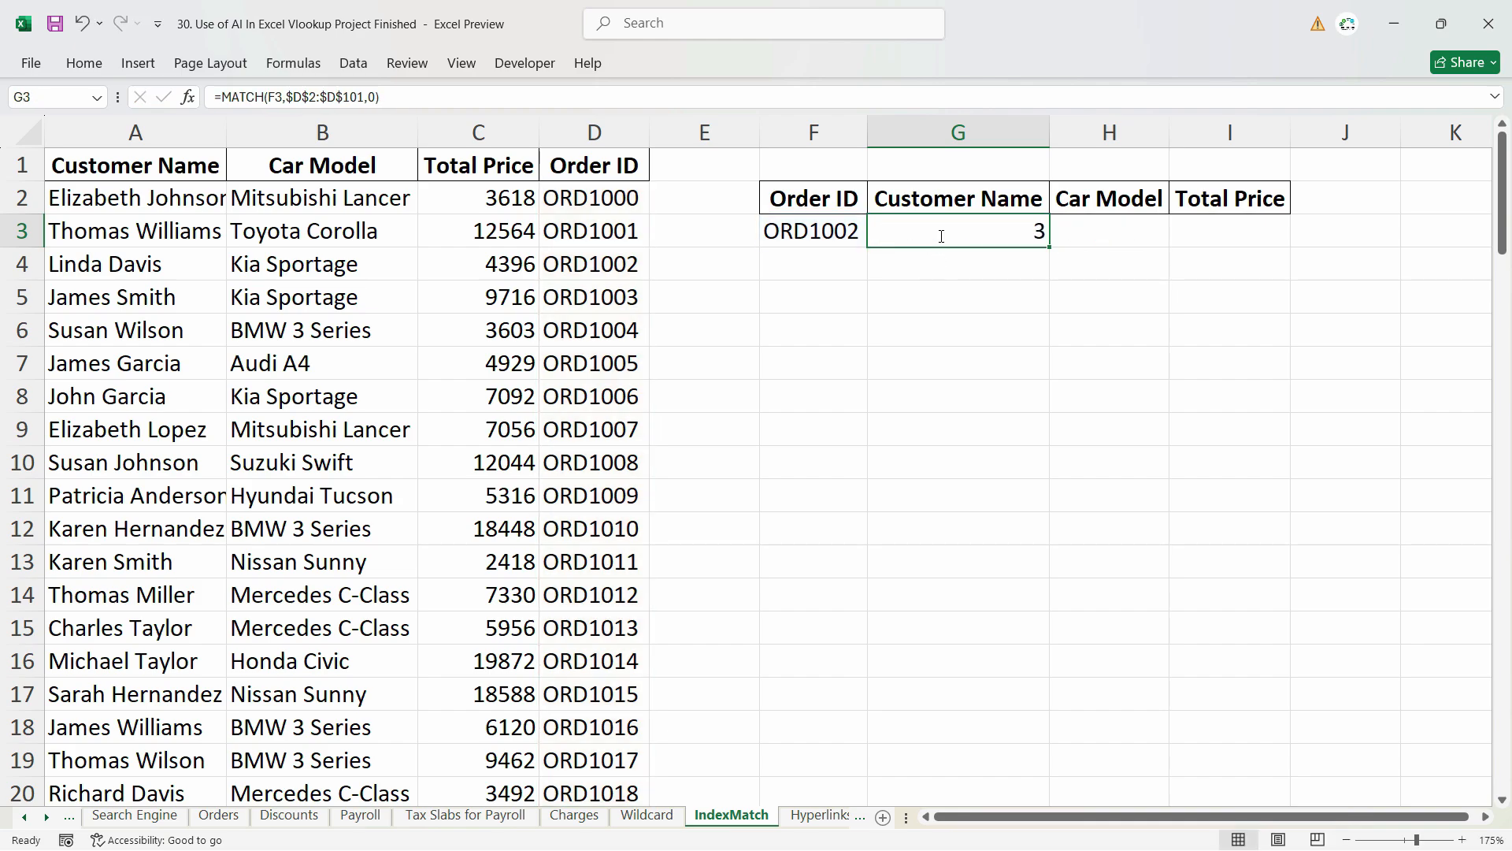
- Wrap the MATCH formula in G3 in an INDEX function with the Total Price range C2:C101 as its array
double_click(941, 235)
click(876, 240)
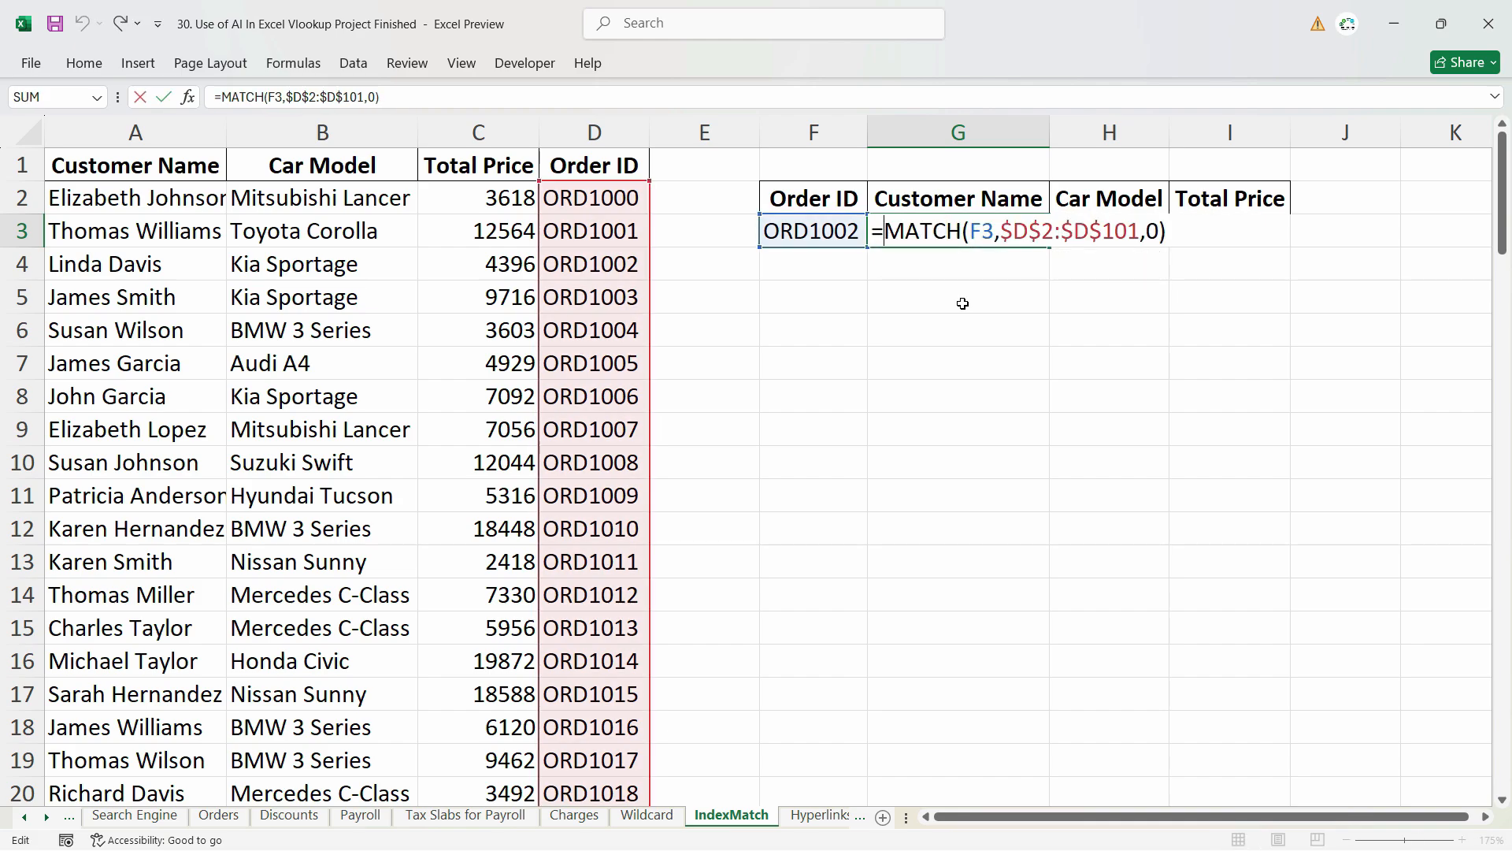
text(ind)
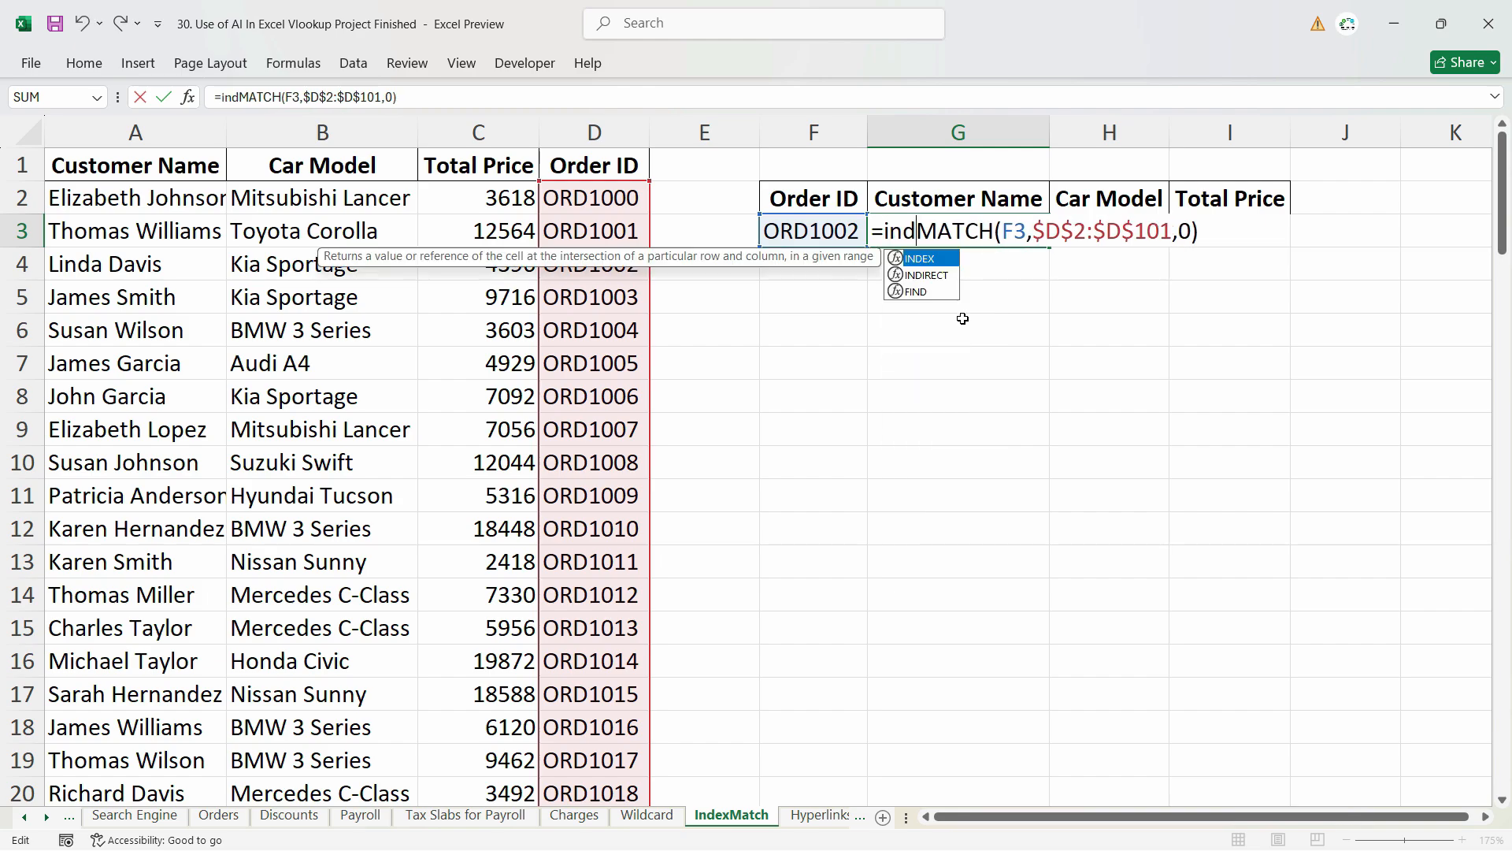
key(Tab)
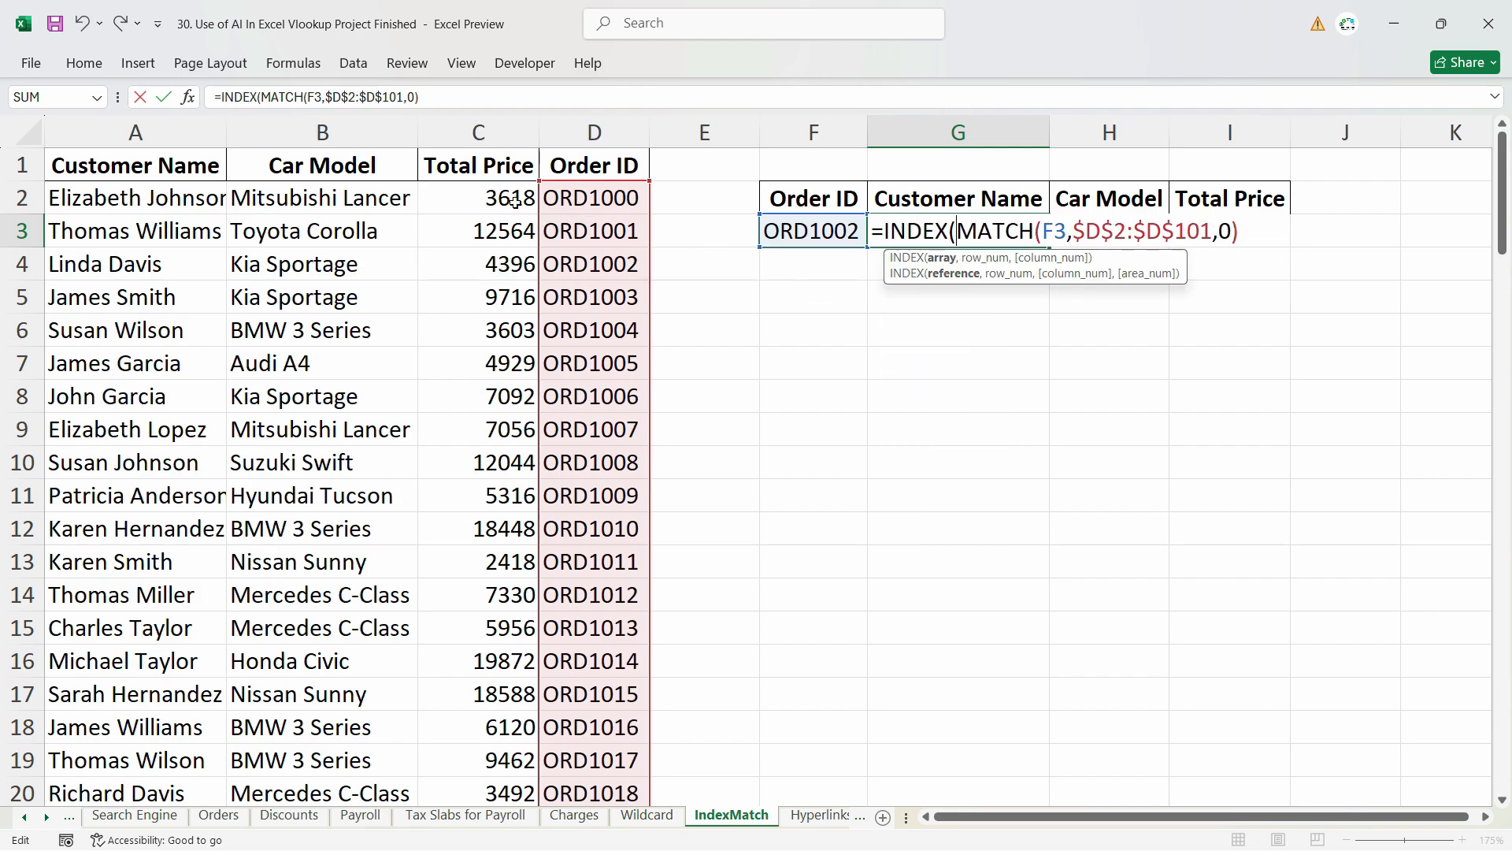
click(486, 197)
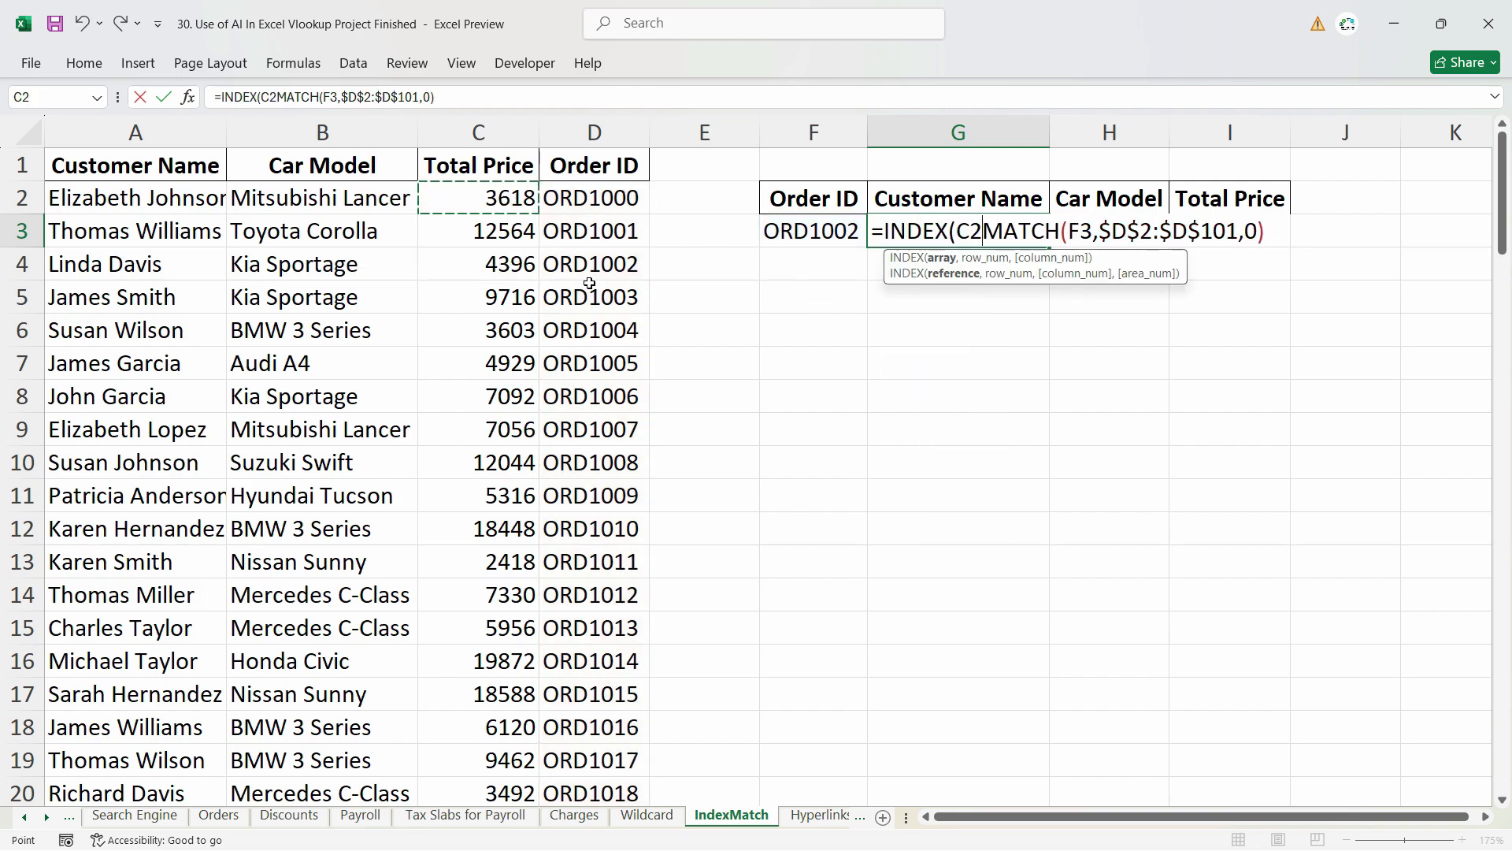
key(ctrl+shift+Down)
scroll(557, 186, up, 20)
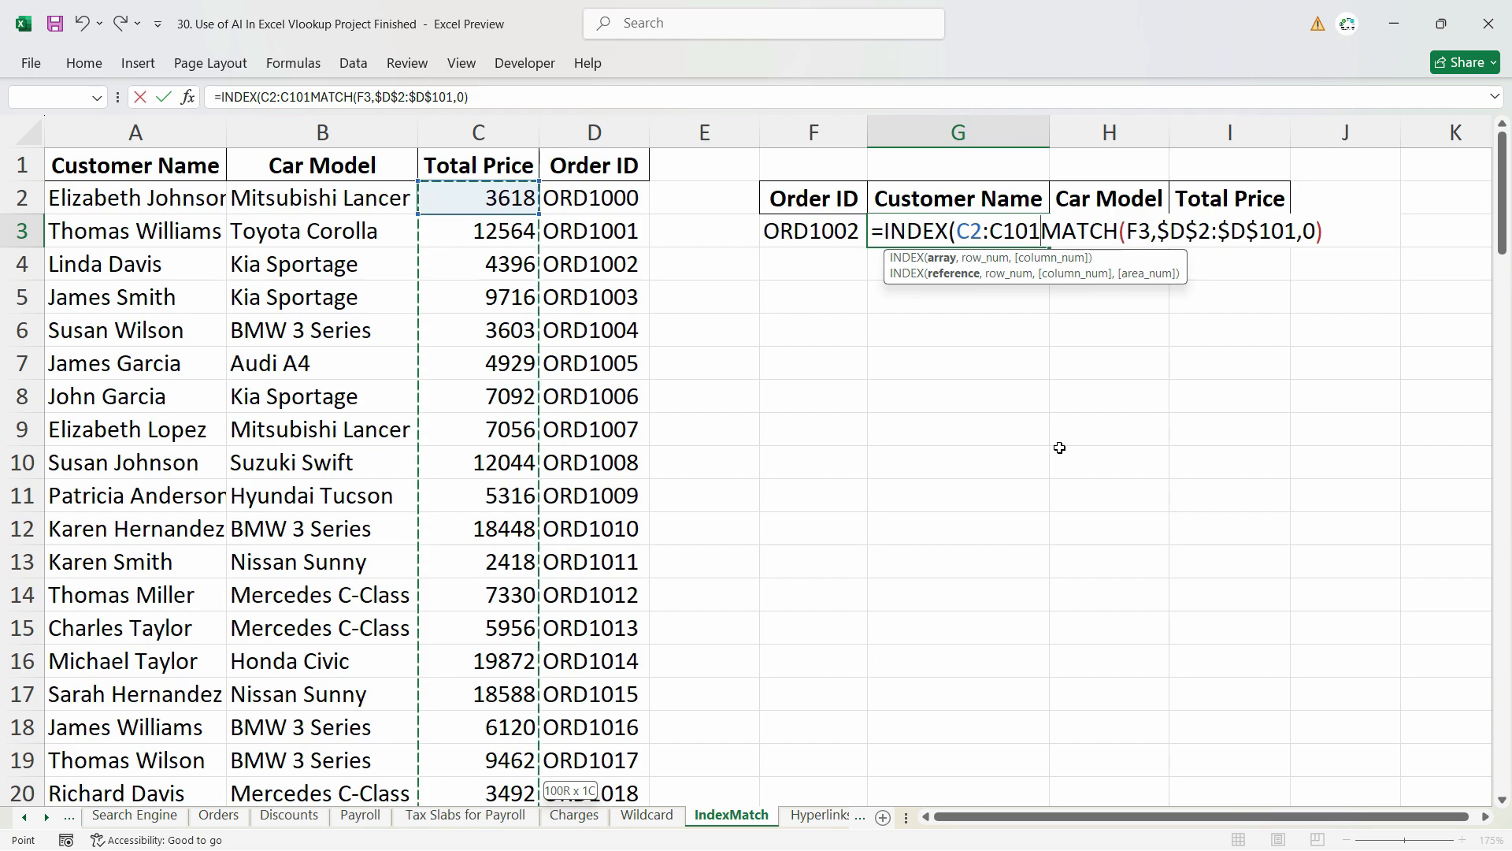
text(,)
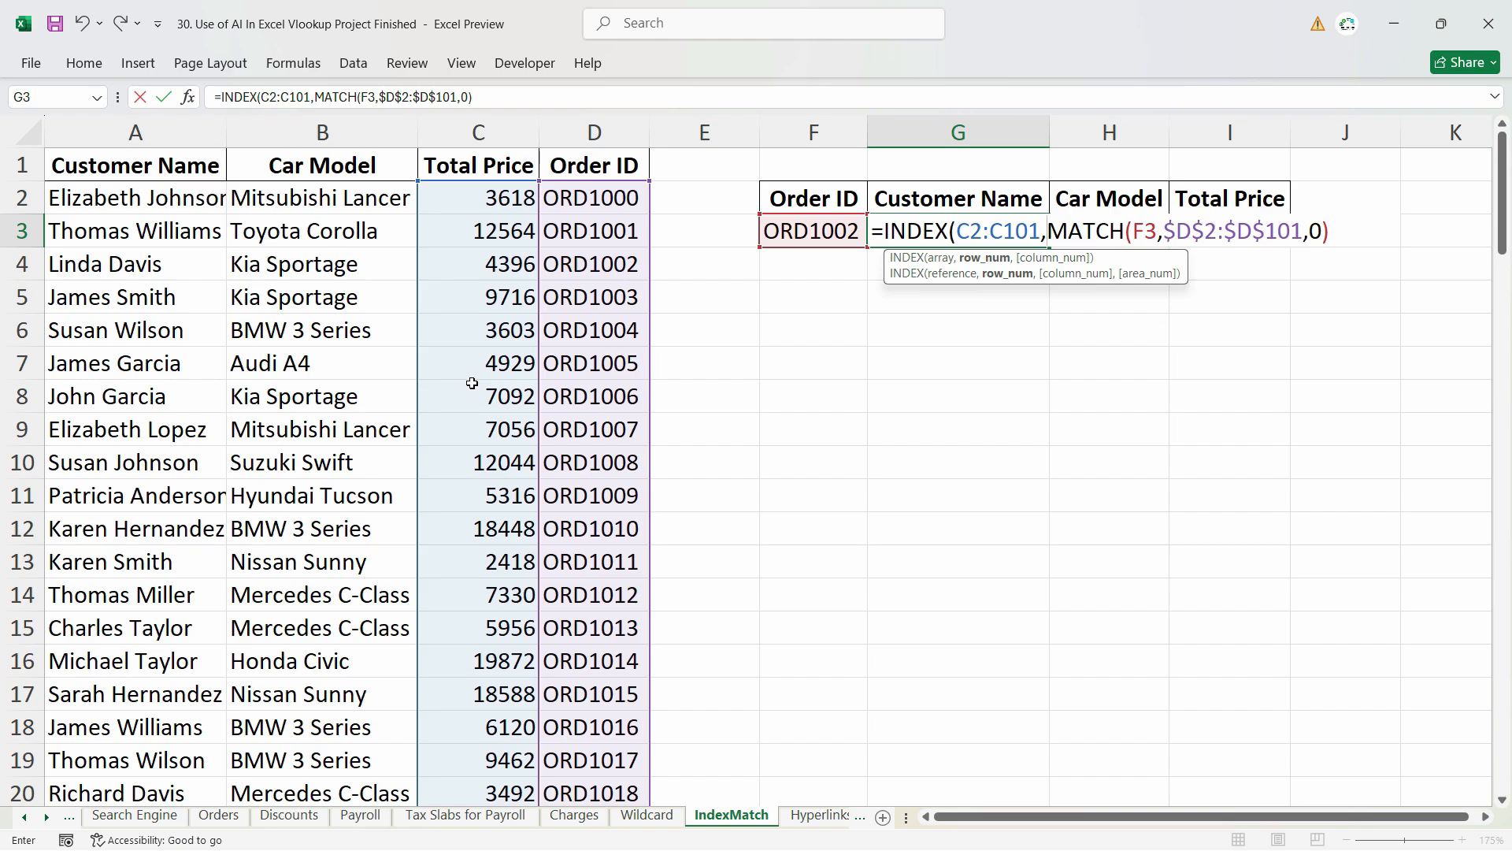
- Replace the INDEX array in G3 with $A$2:$A$101, accept the closing-parenthesis correction, and check the result against row 4
drag(1042, 233, 959, 234)
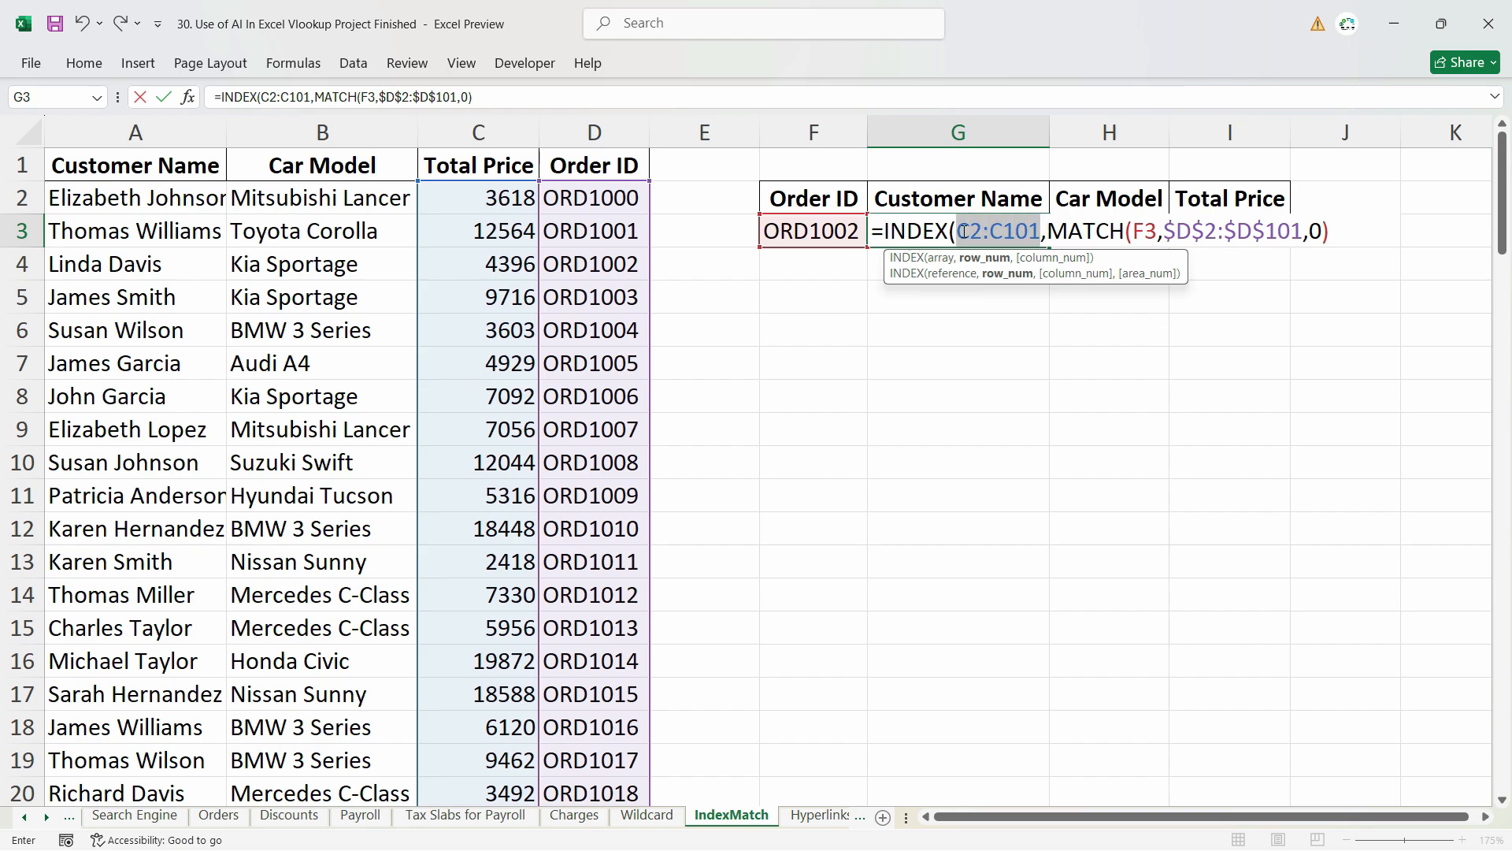
key(BackSpace)
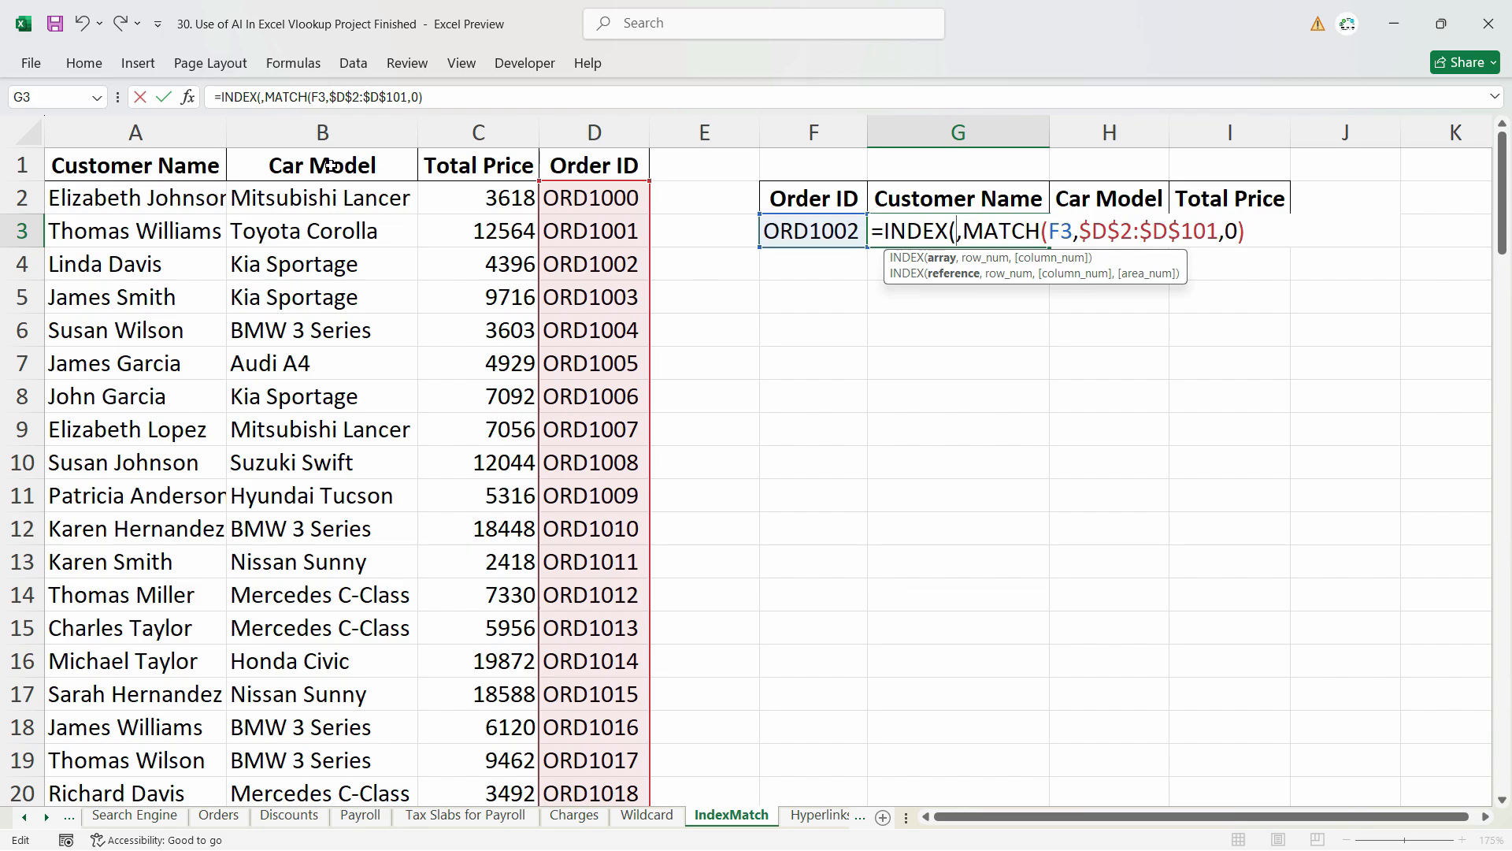
drag(134, 183, 149, 742)
scroll(688, 526, up, 20)
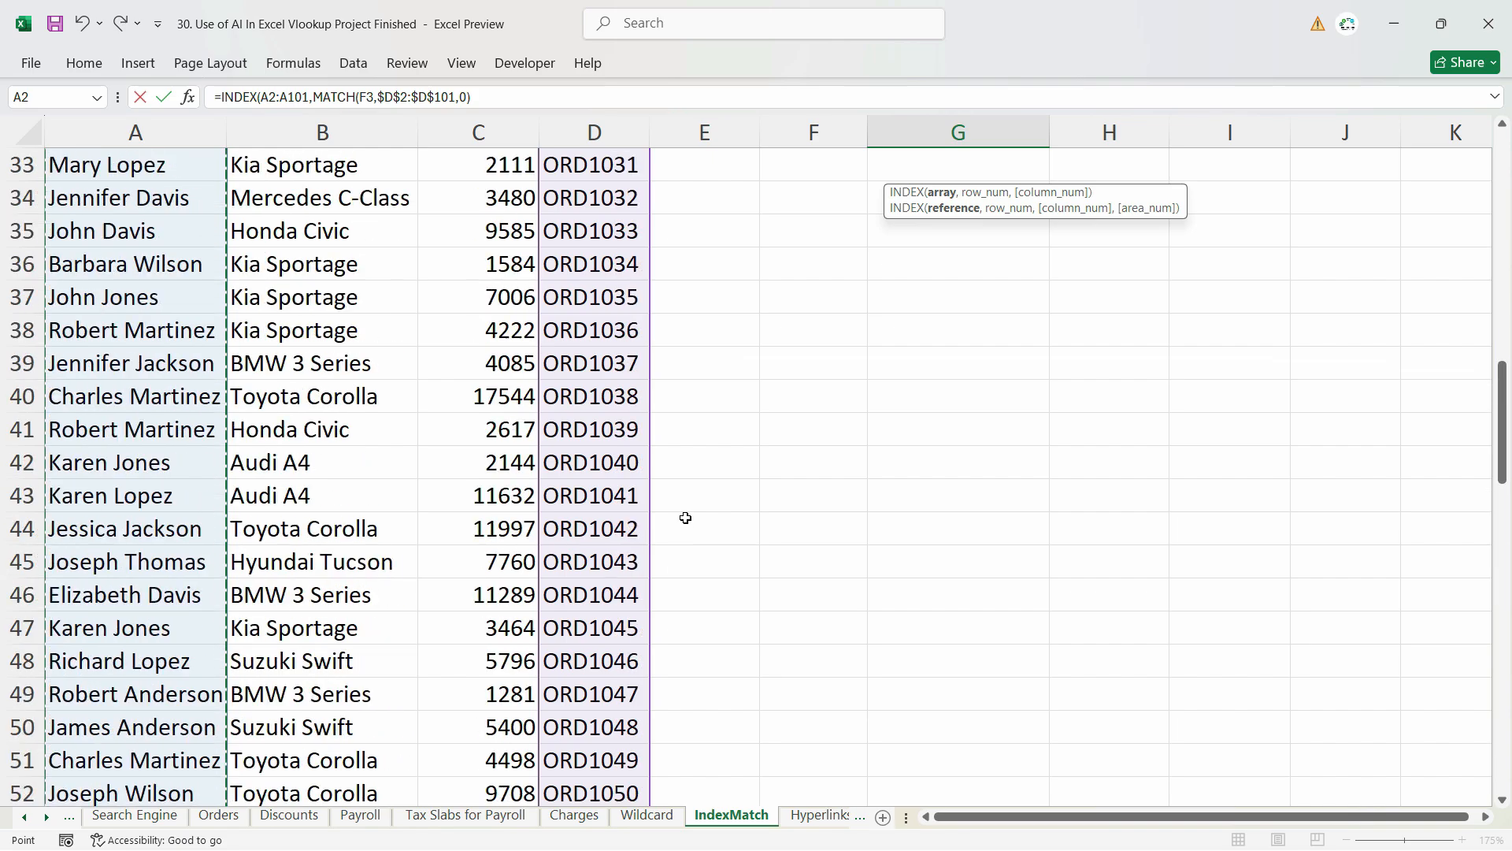
key(F4)
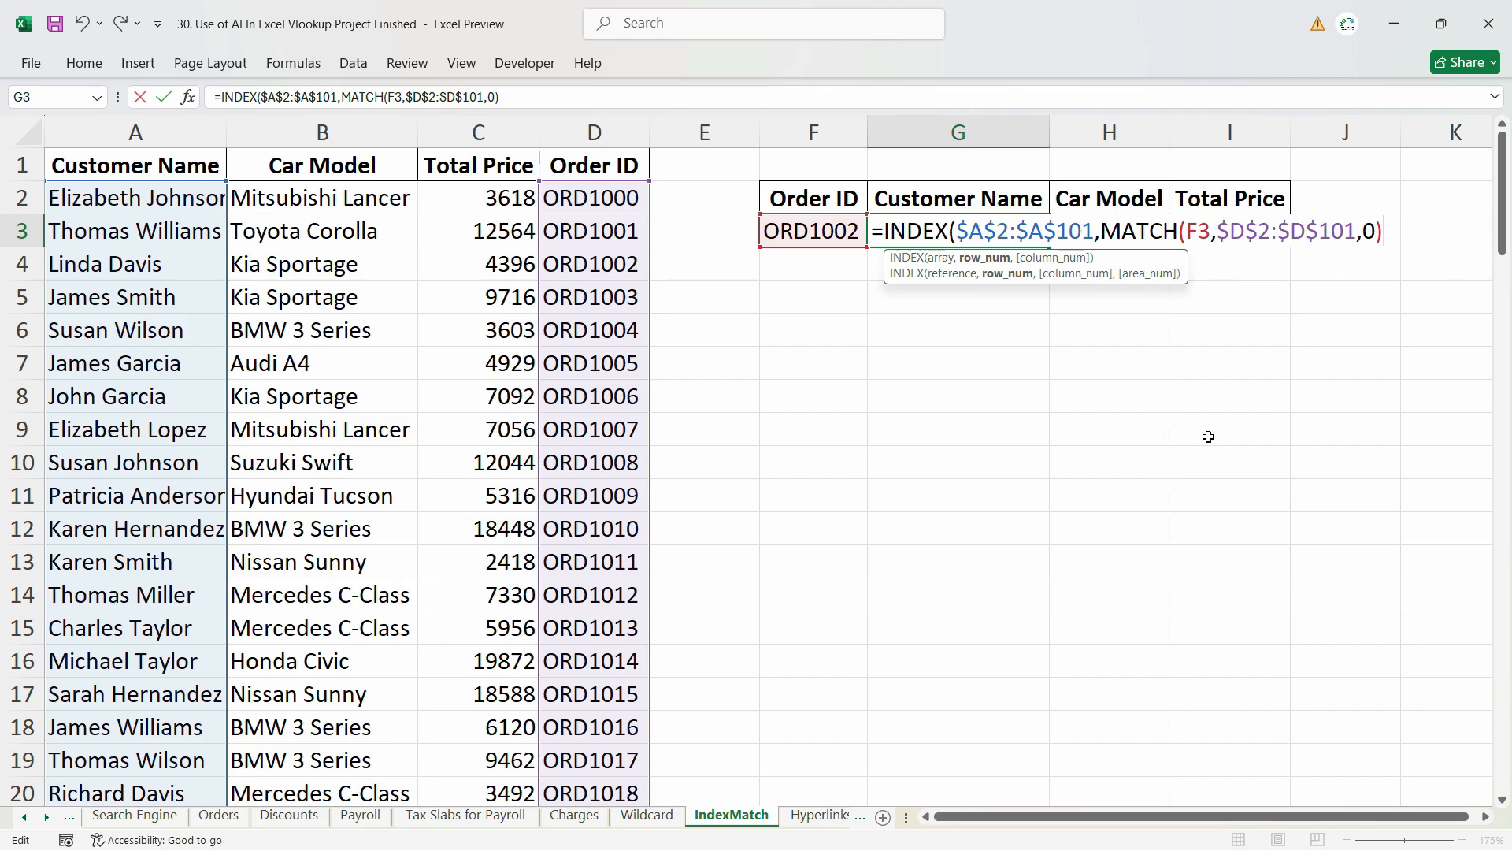
key(Return)
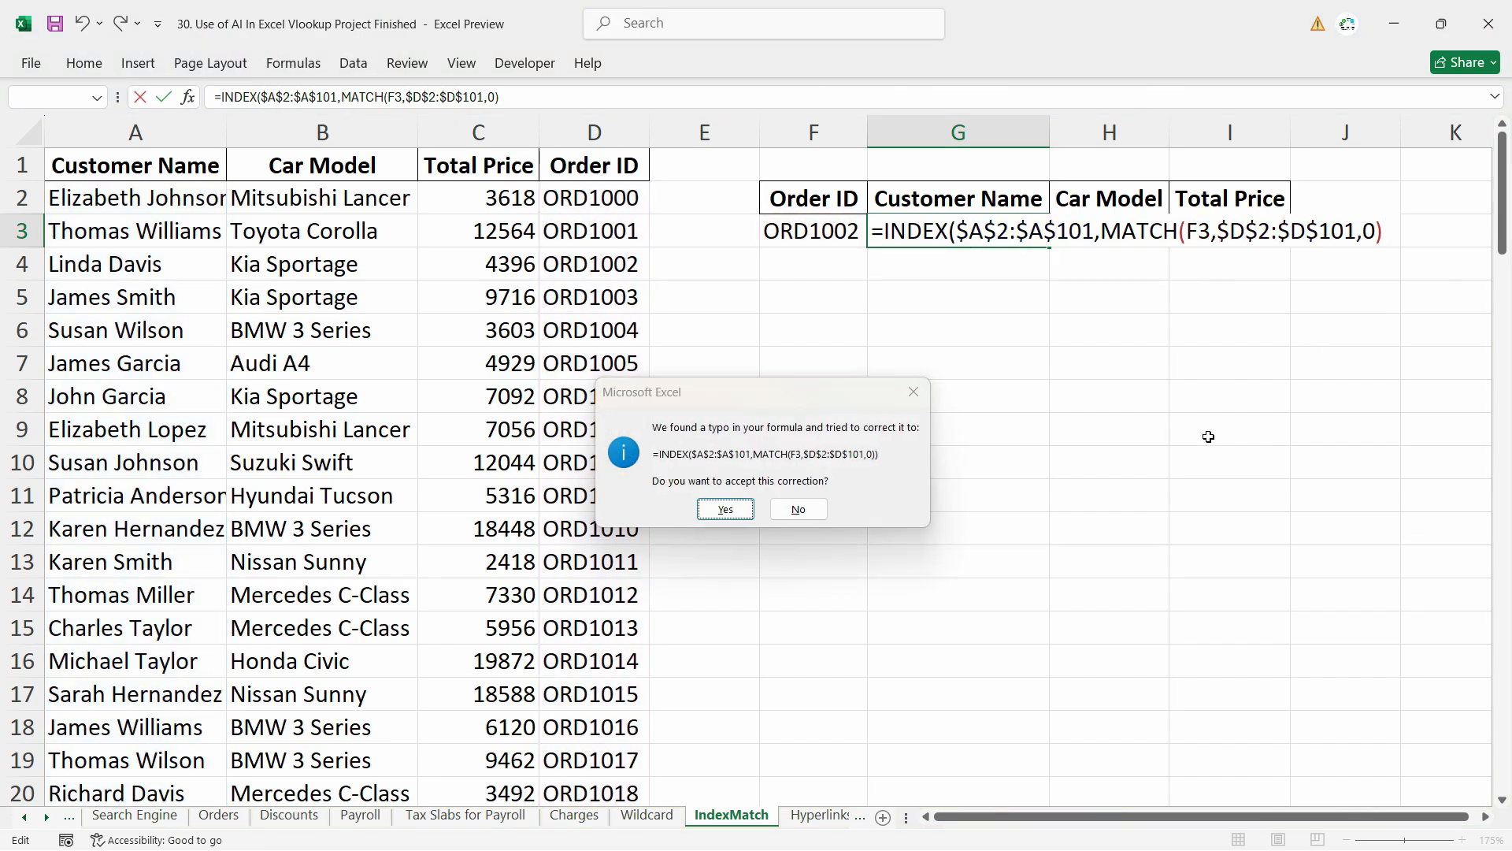
key(Return)
click(836, 243)
click(573, 273)
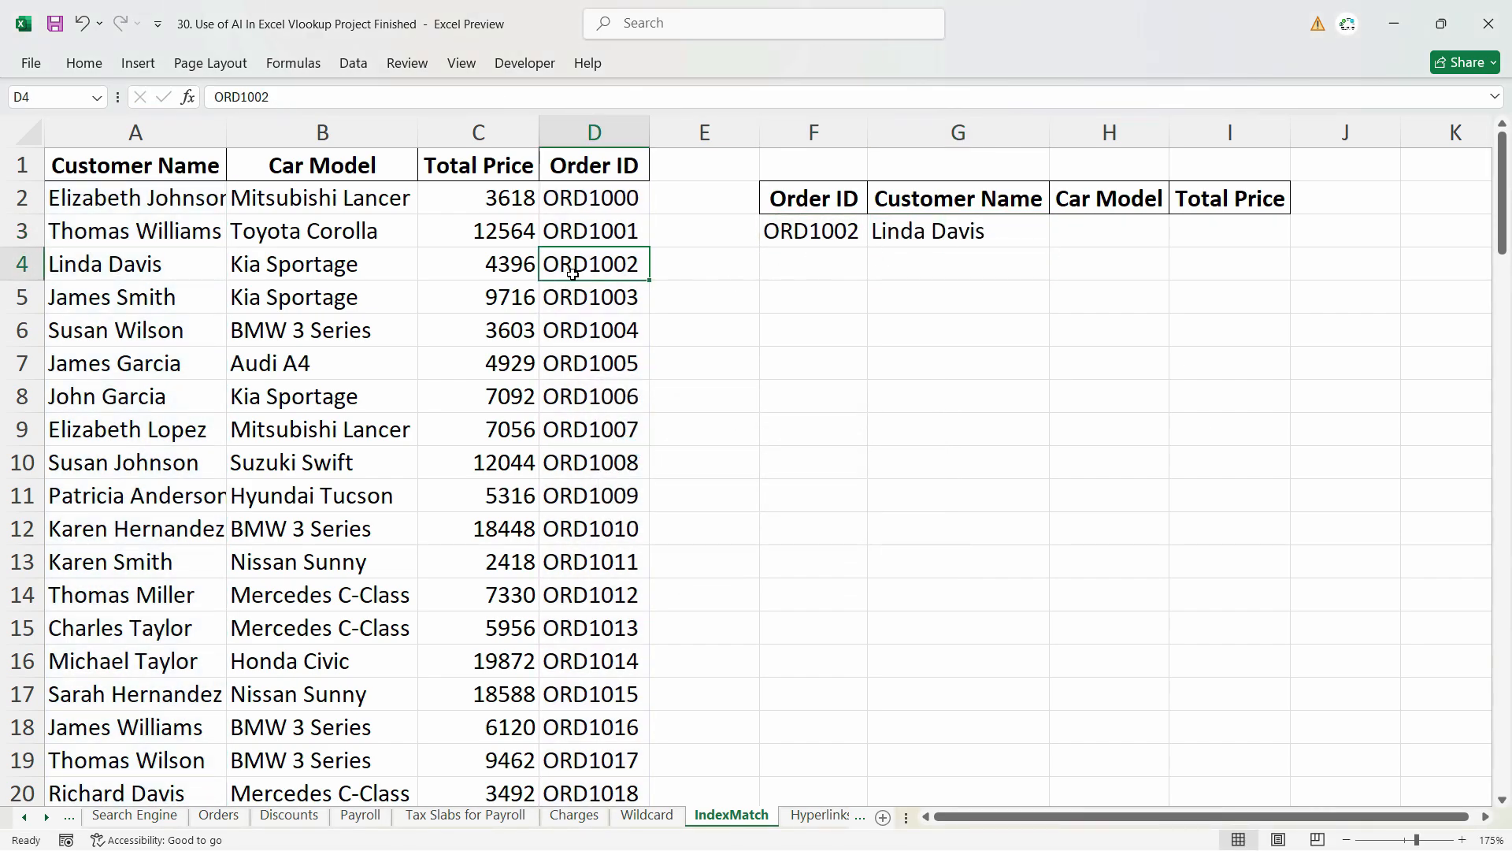
click(61, 262)
click(837, 234)
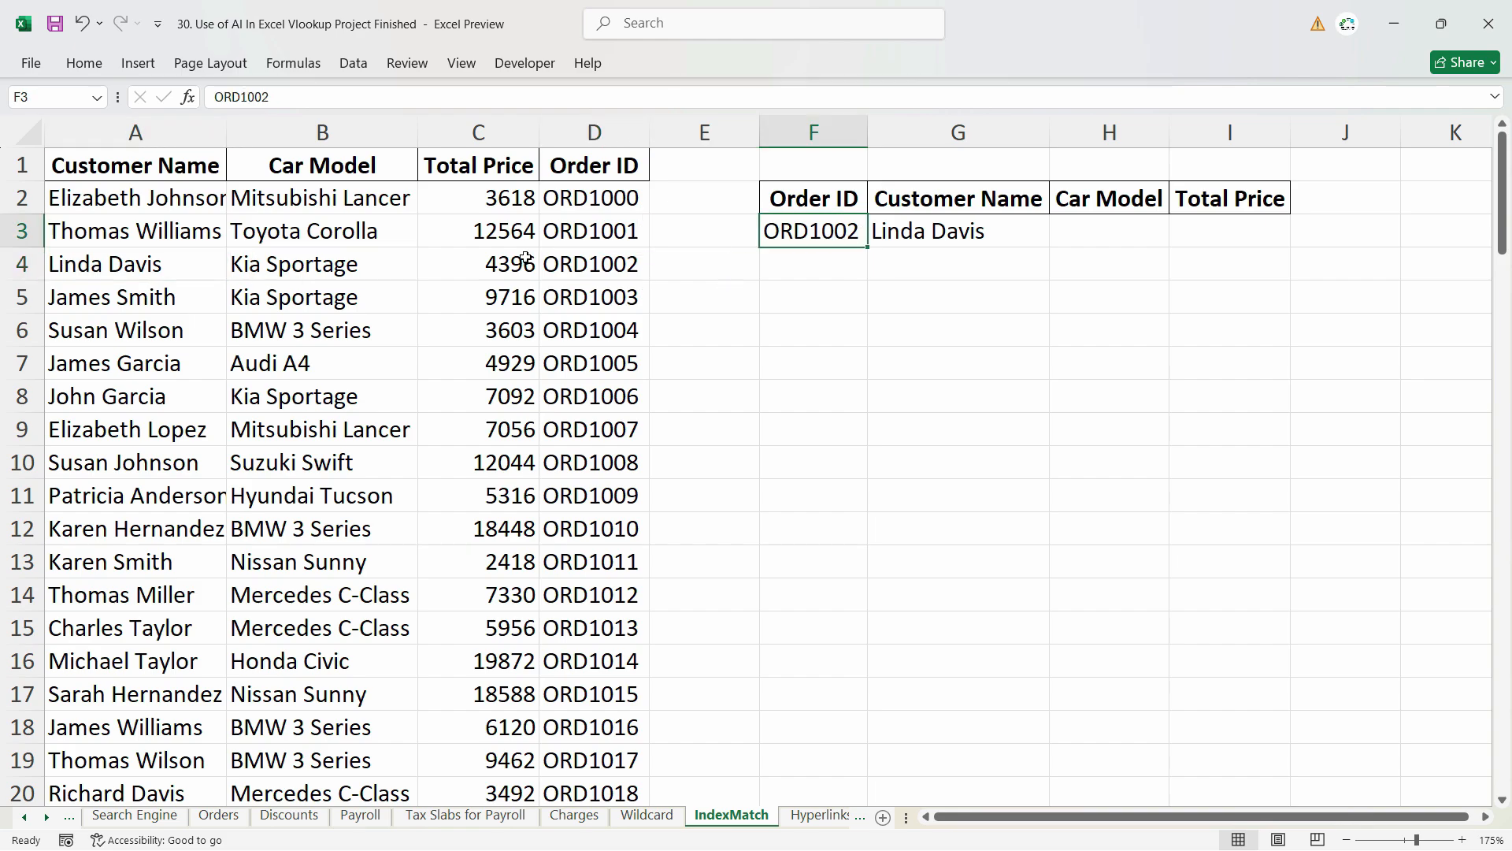
- Replace the lookup order ID in F3 with a copy of the one in D6 and check the customer name in G3 against row 6
click(611, 327)
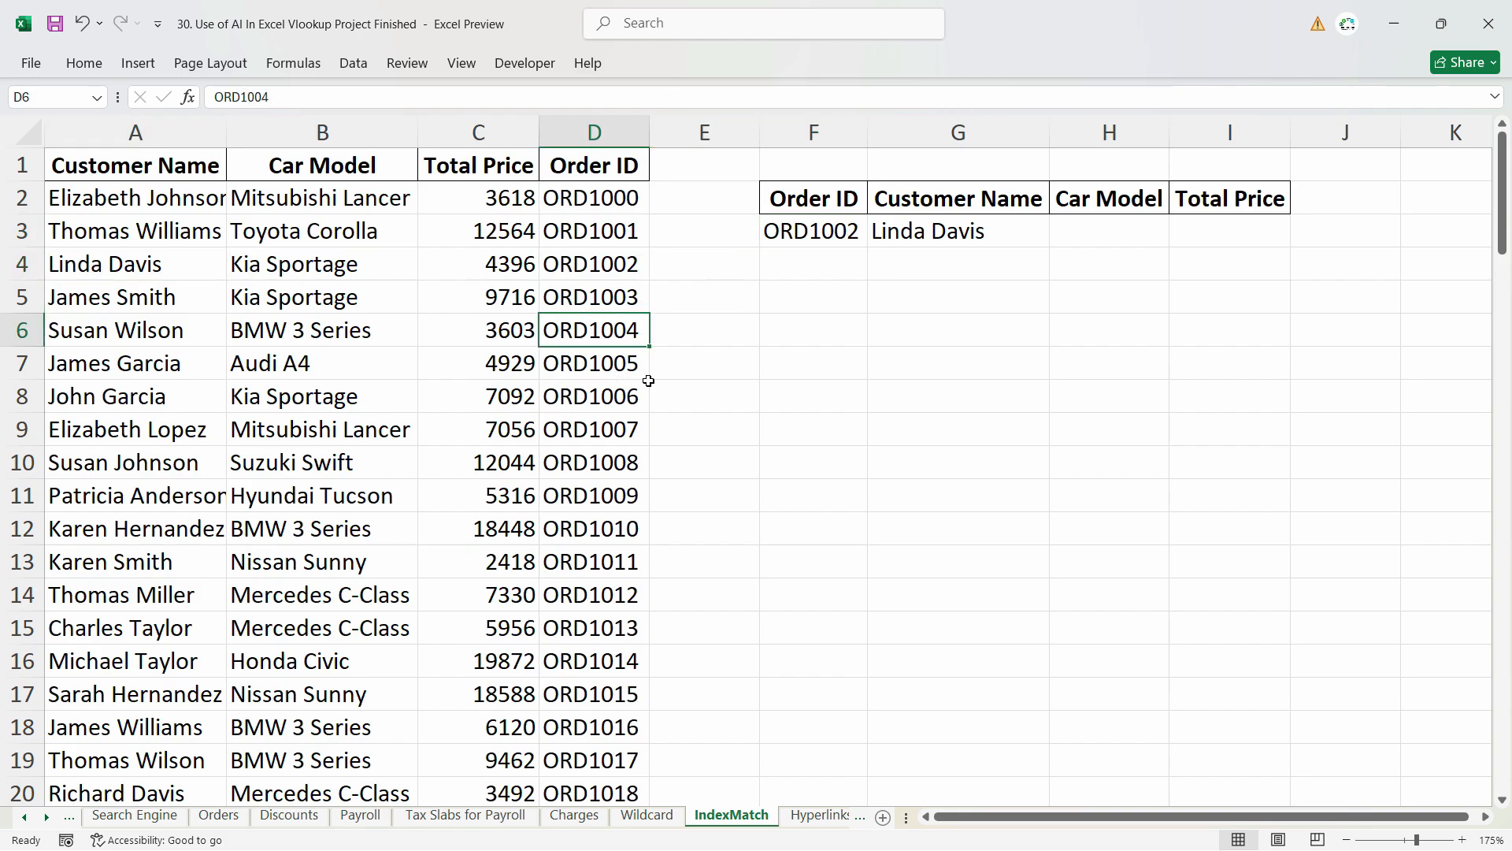
key(ctrl+c)
click(827, 237)
key(ctrl+v)
key(Right)
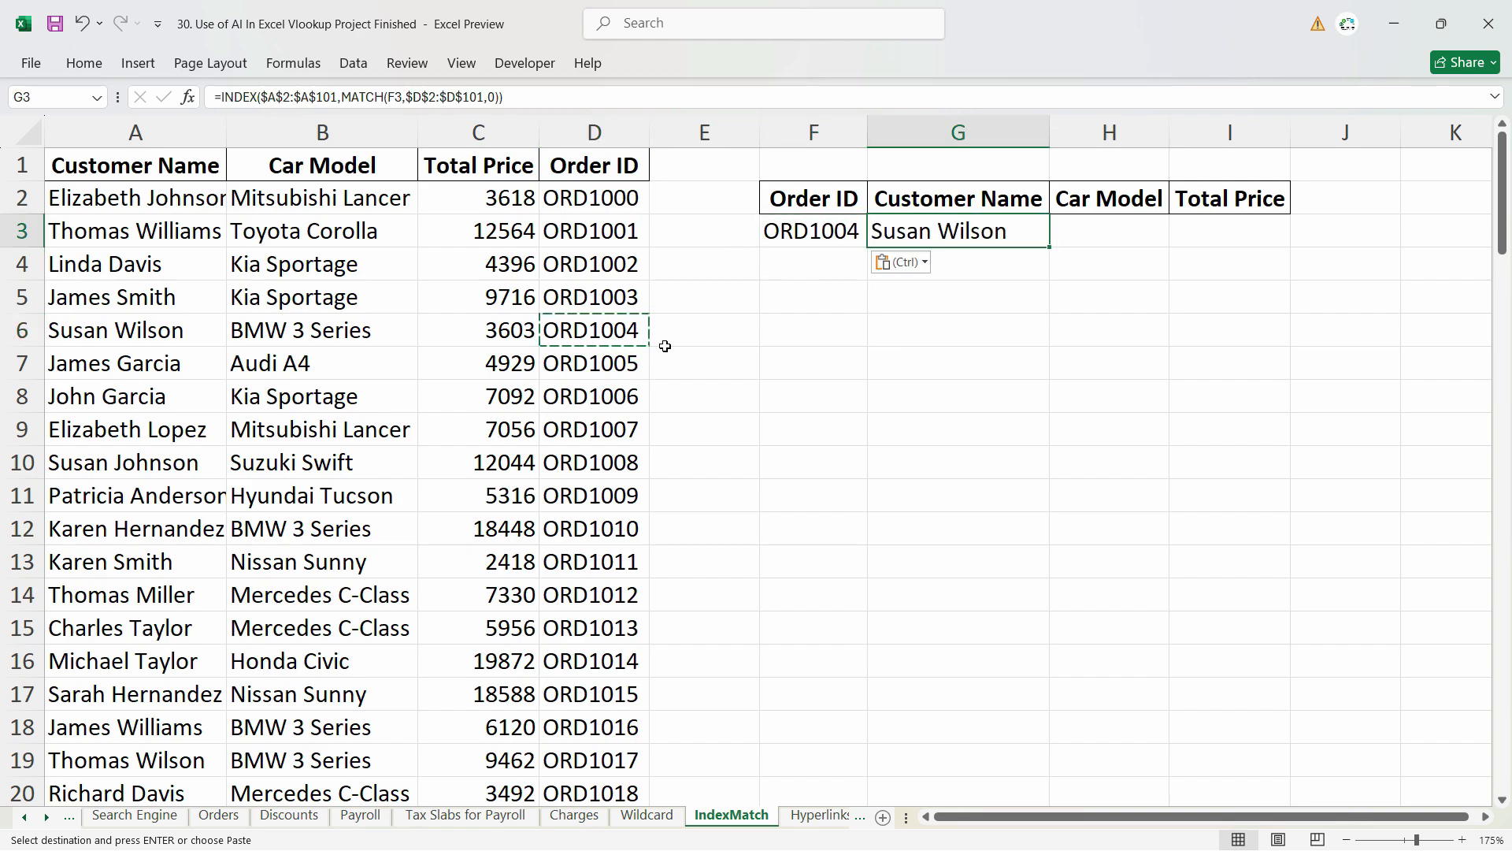
click(129, 337)
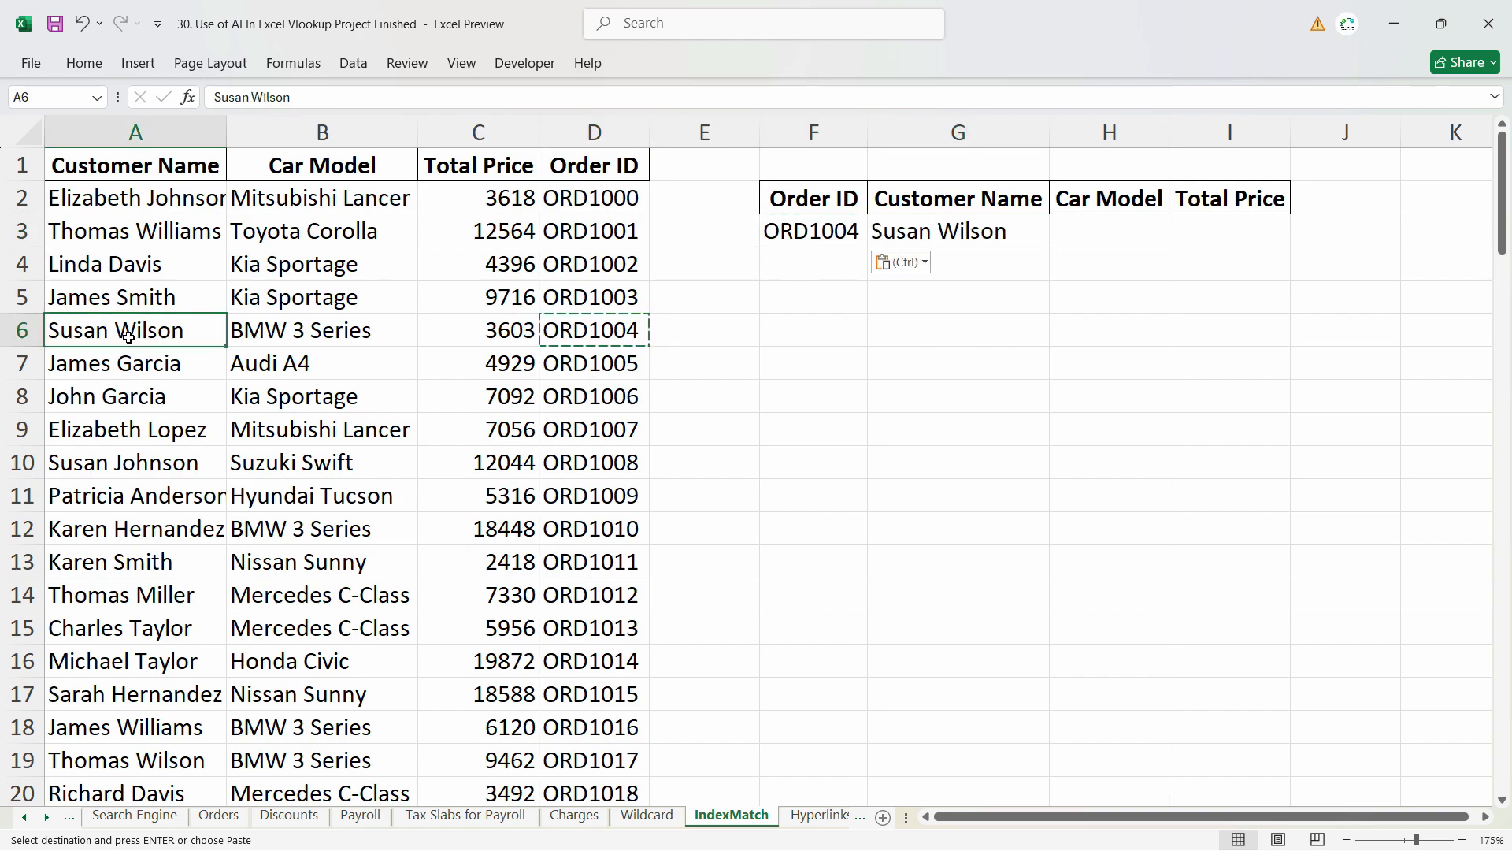
click(1053, 243)
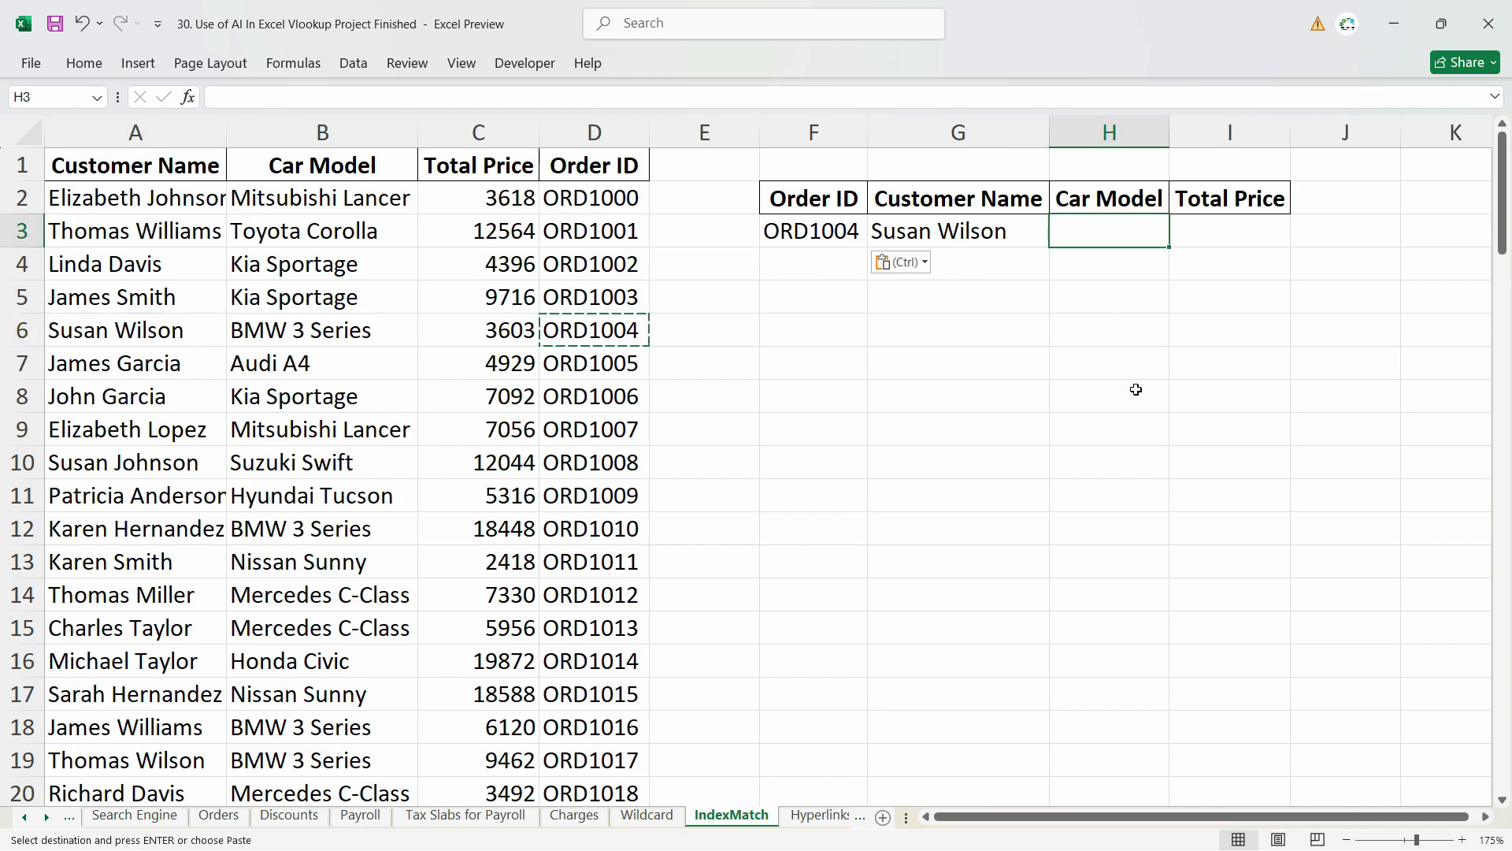
click(987, 225)
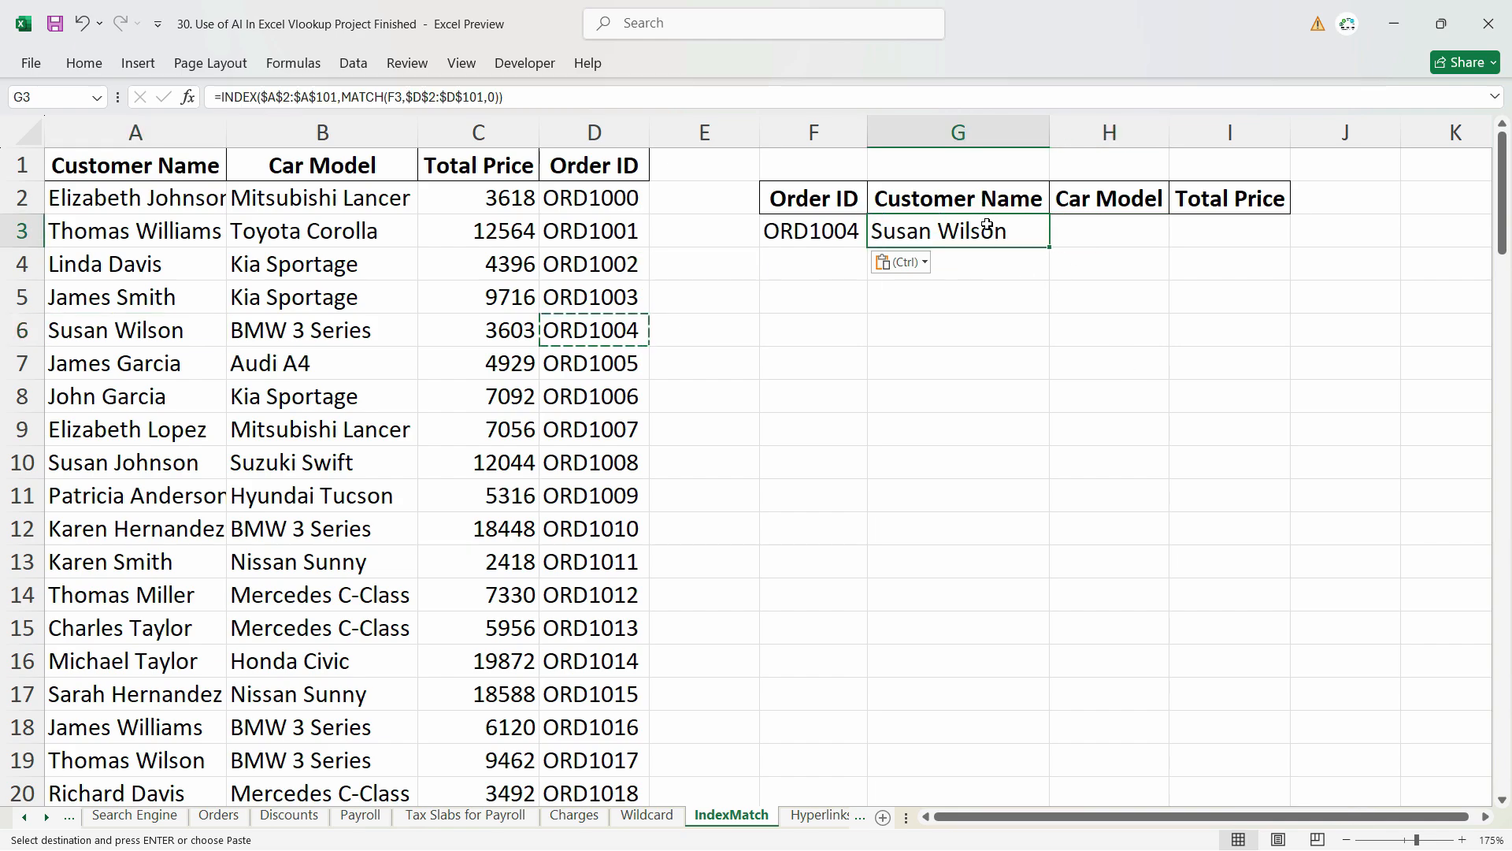
- Enter =MATCH(F3,D:D,0) in the Car Model cell H3 and compare its result with the start of the Order ID column
click(1085, 237)
click(1014, 236)
click(1060, 245)
text(=)
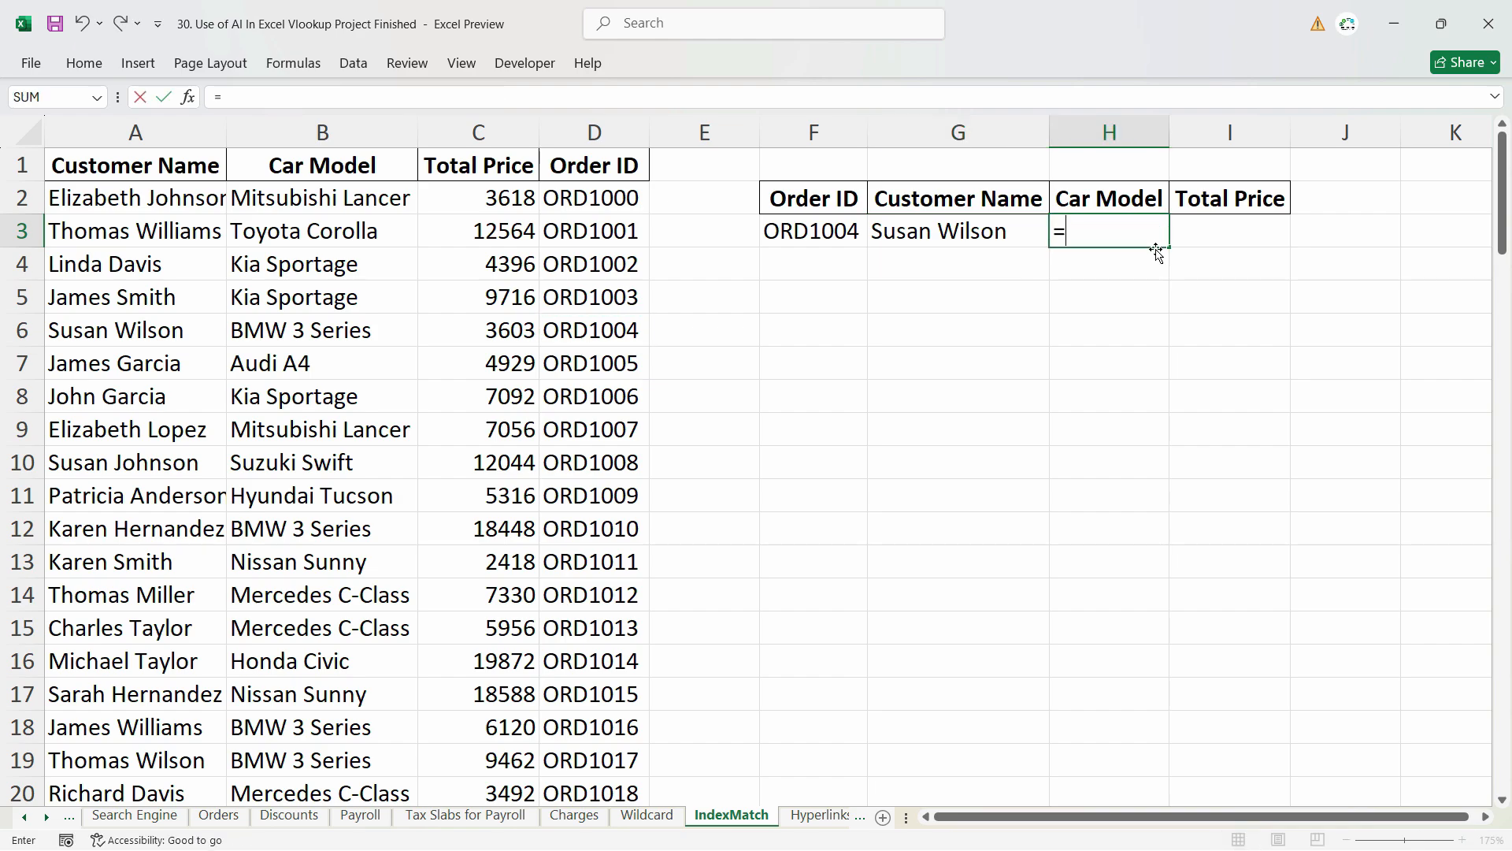
text(mat)
click(812, 230)
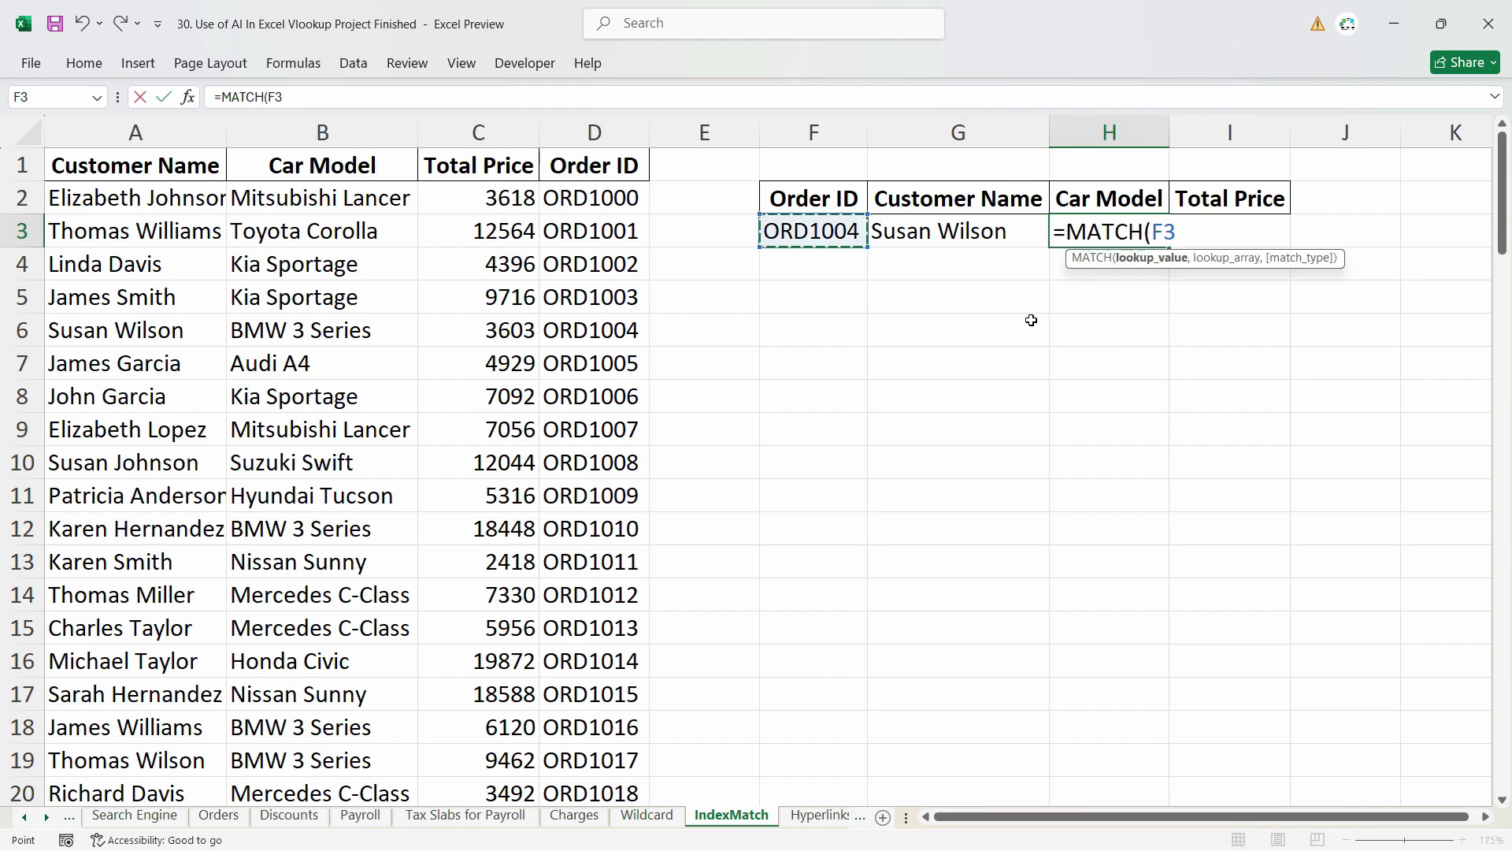
text(,)
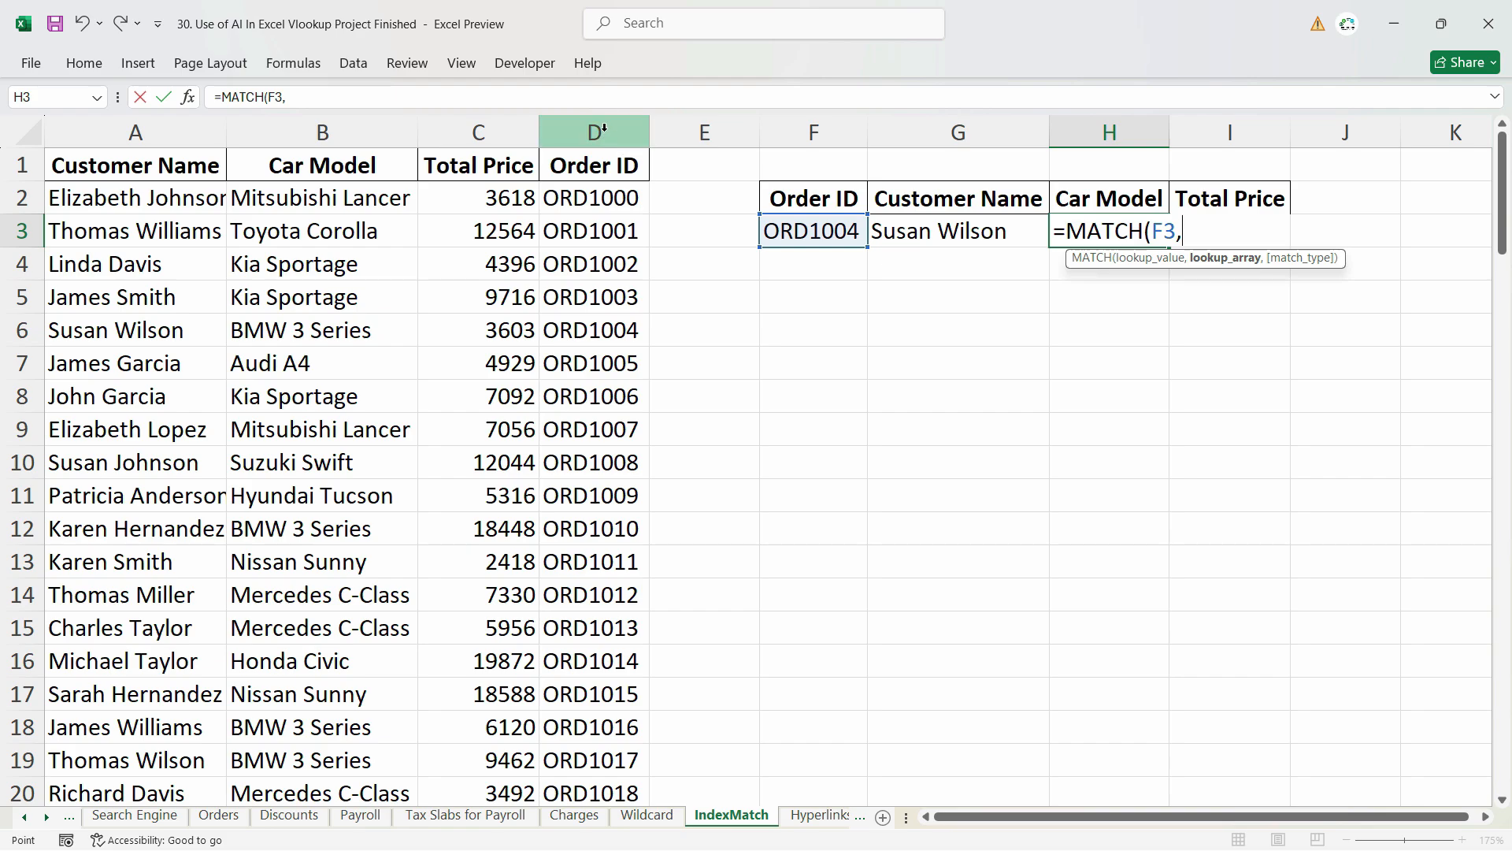
click(603, 128)
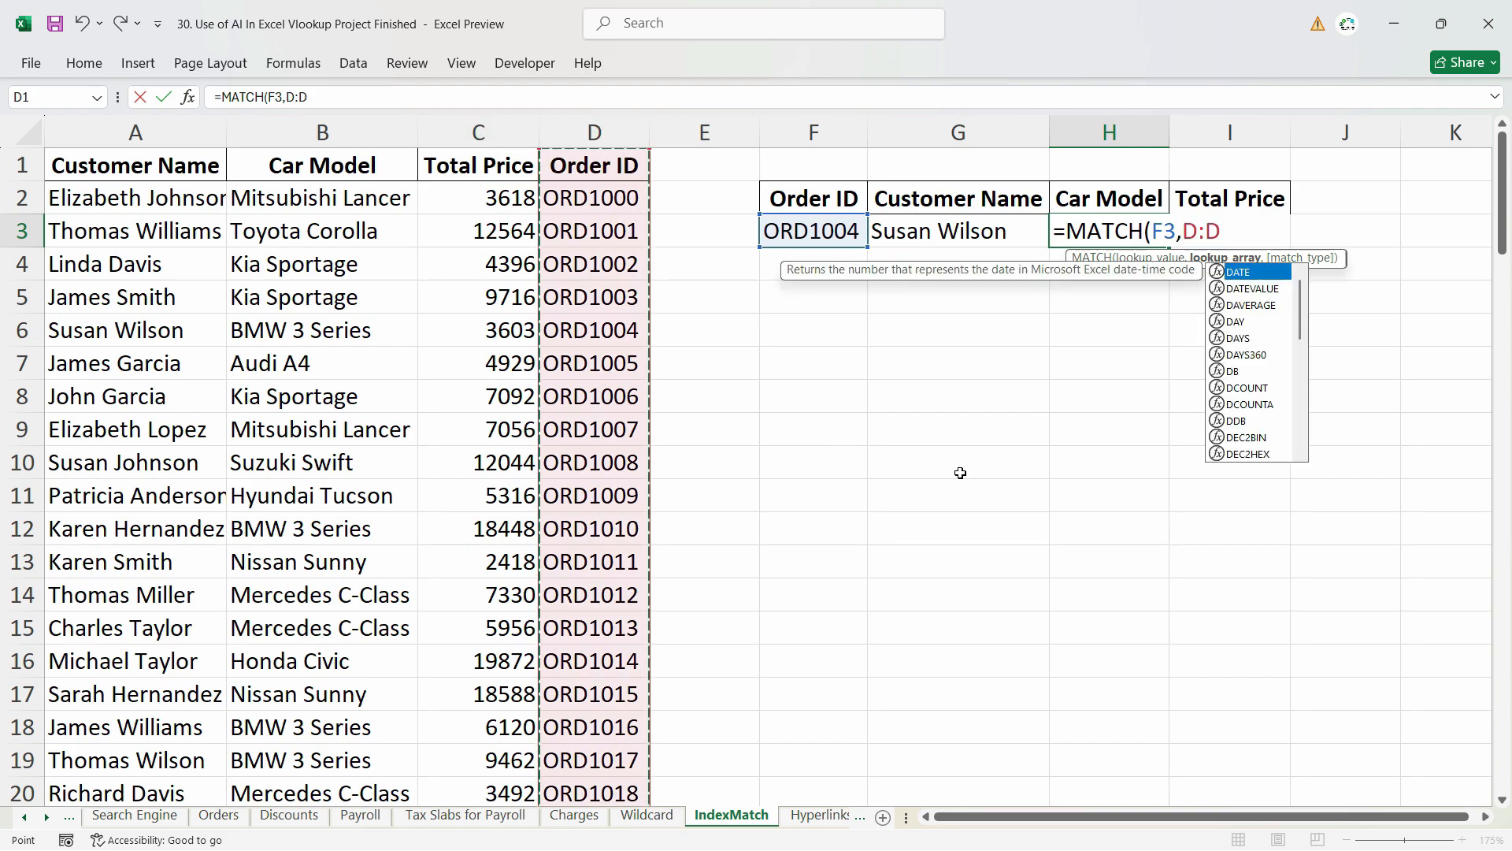
text(,0)
key(Return)
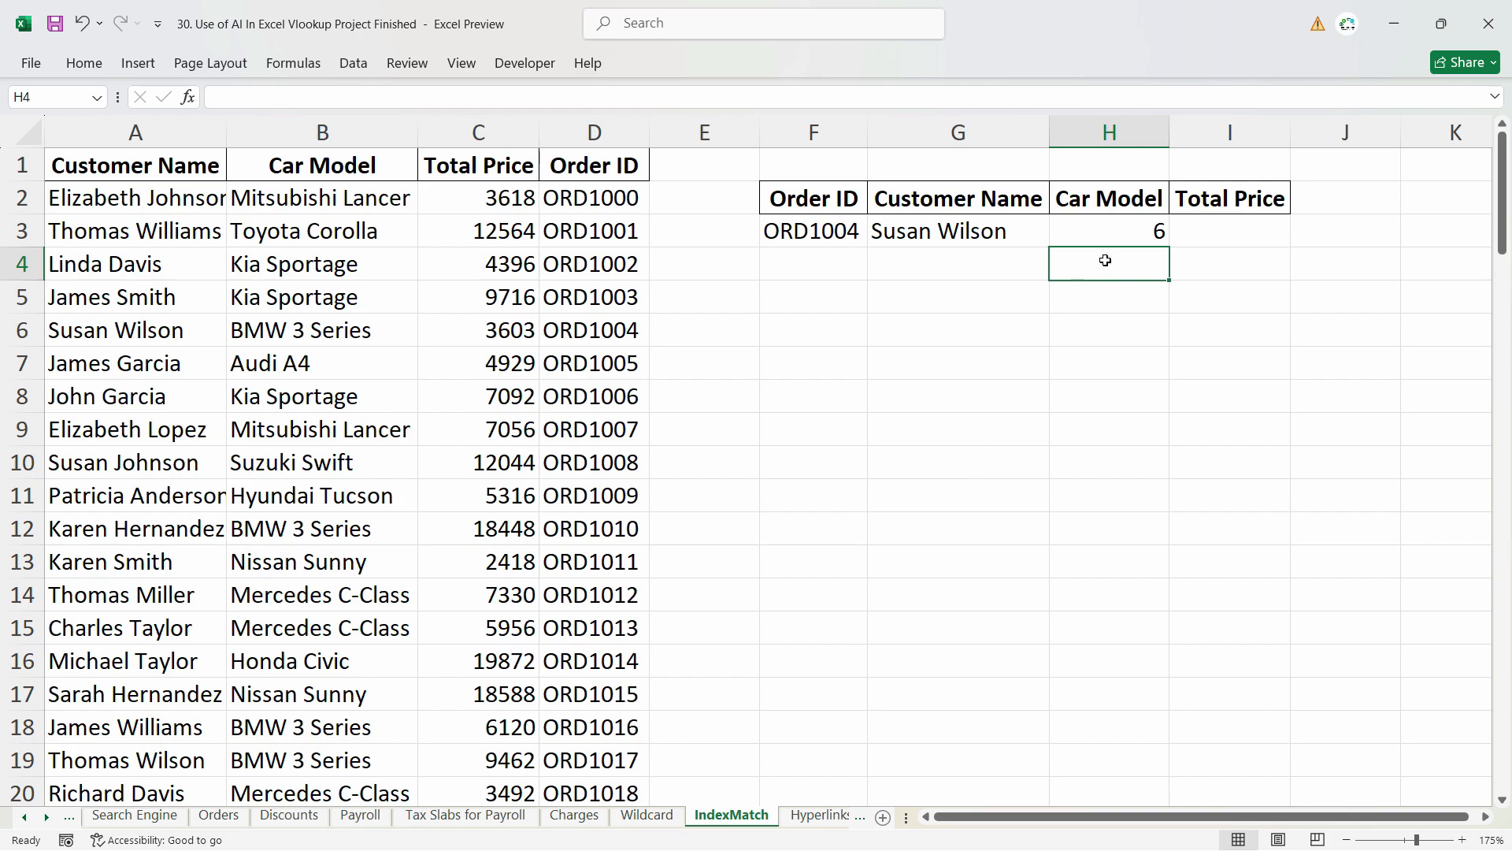
click(1143, 244)
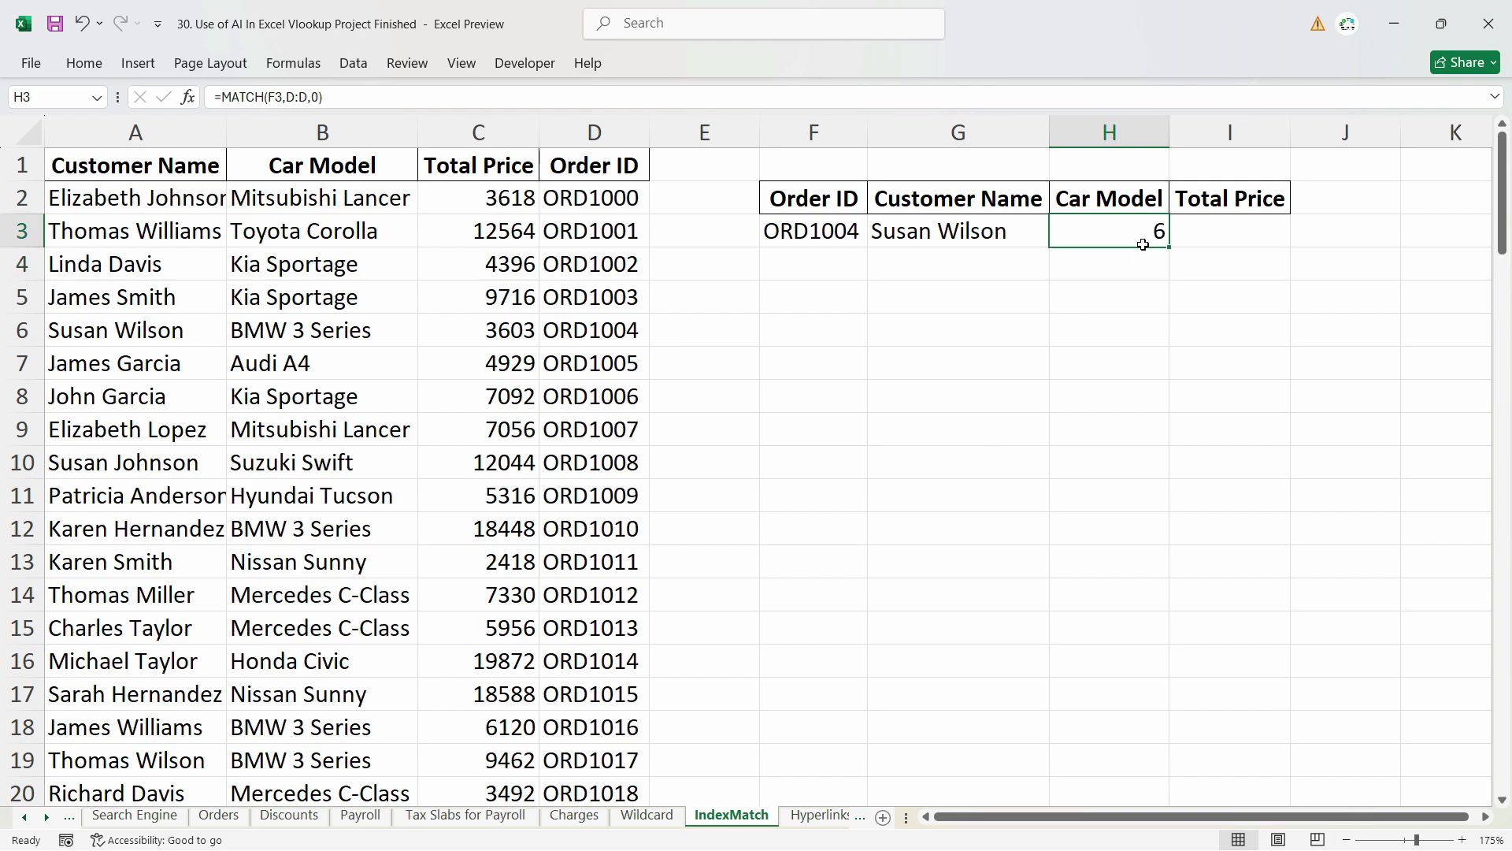
click(590, 162)
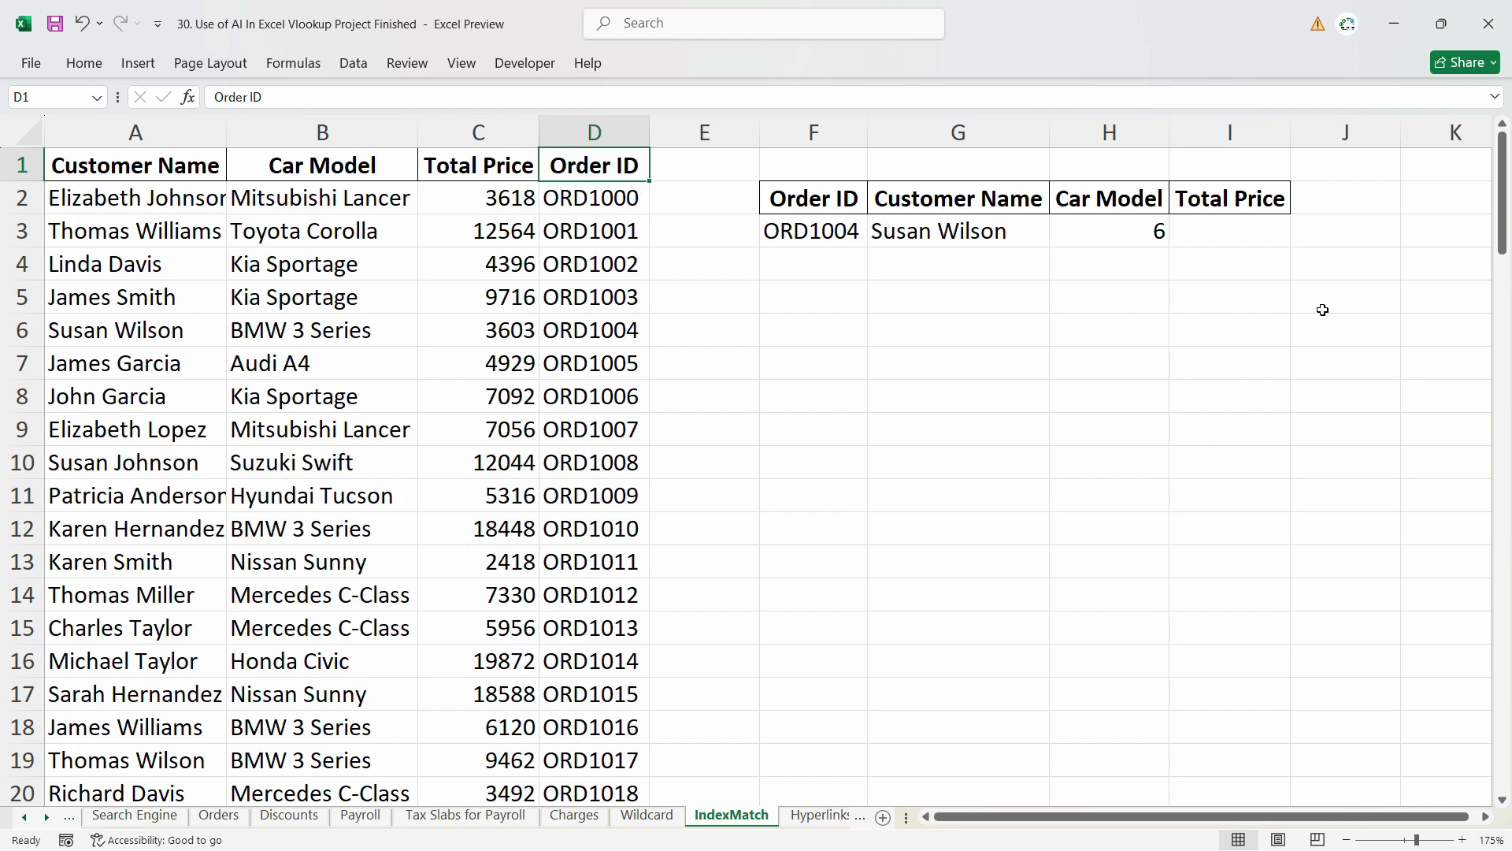
- Wrap the MATCH formula in H3 in INDEX with the Car Model column as array: =INDEX(B:B,MATCH(F3,D:D,0))
double_click(1138, 233)
text(indexMATCH(F3,D:D,0)
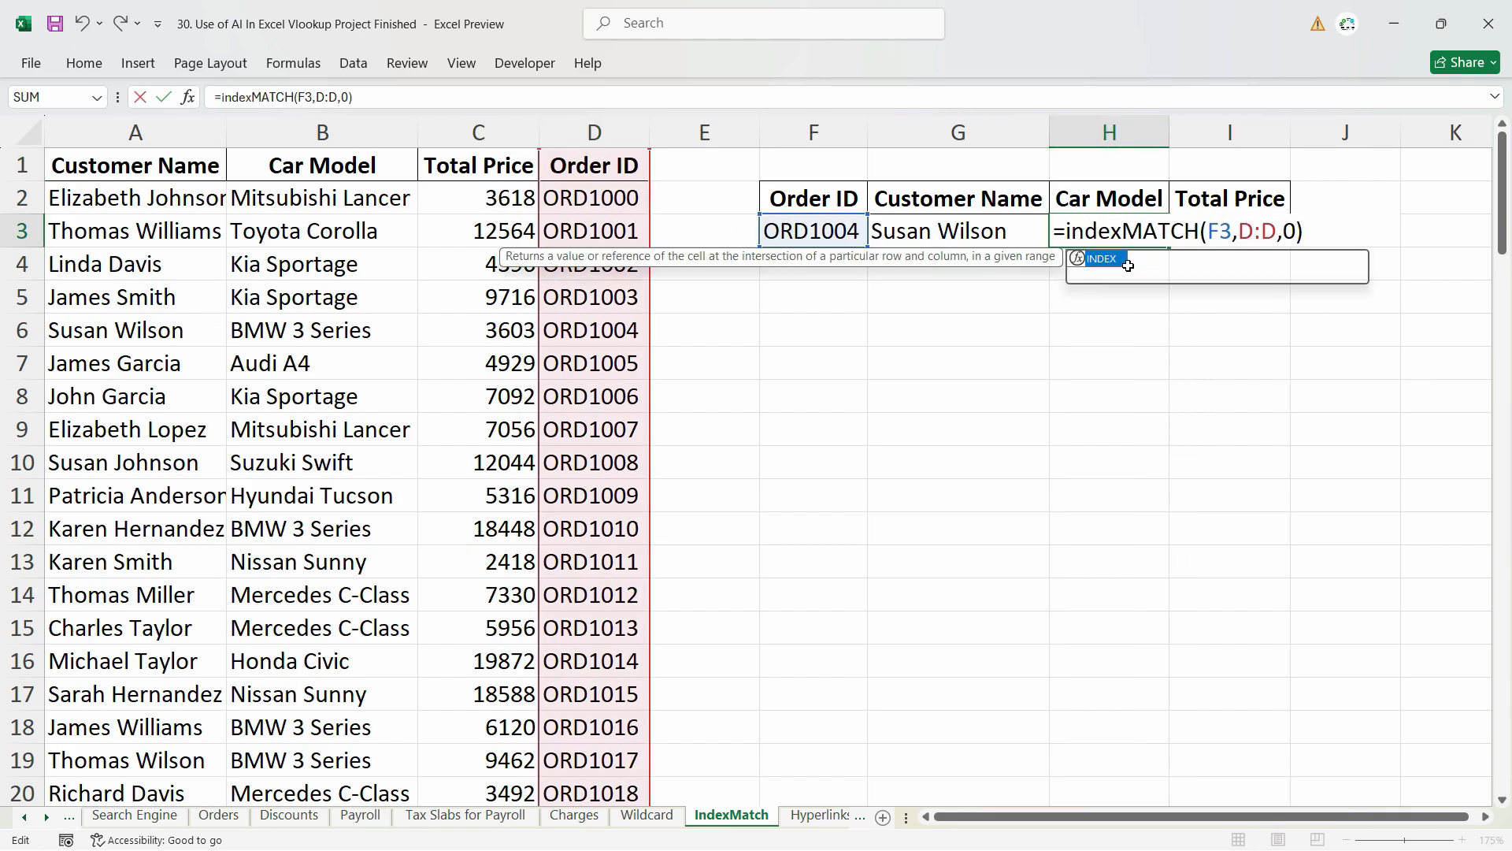
double_click(1128, 266)
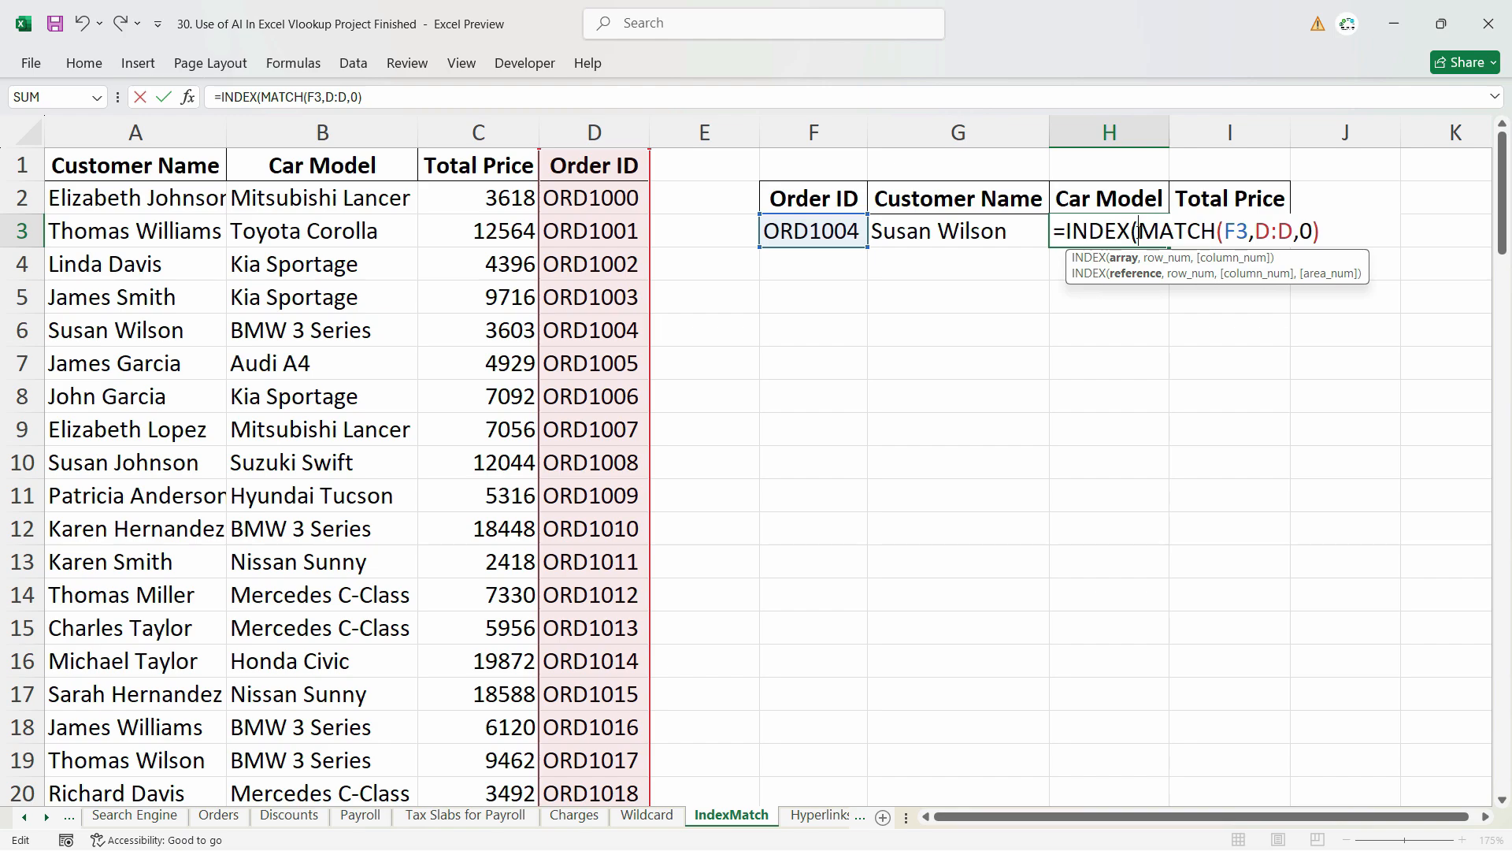
click(311, 130)
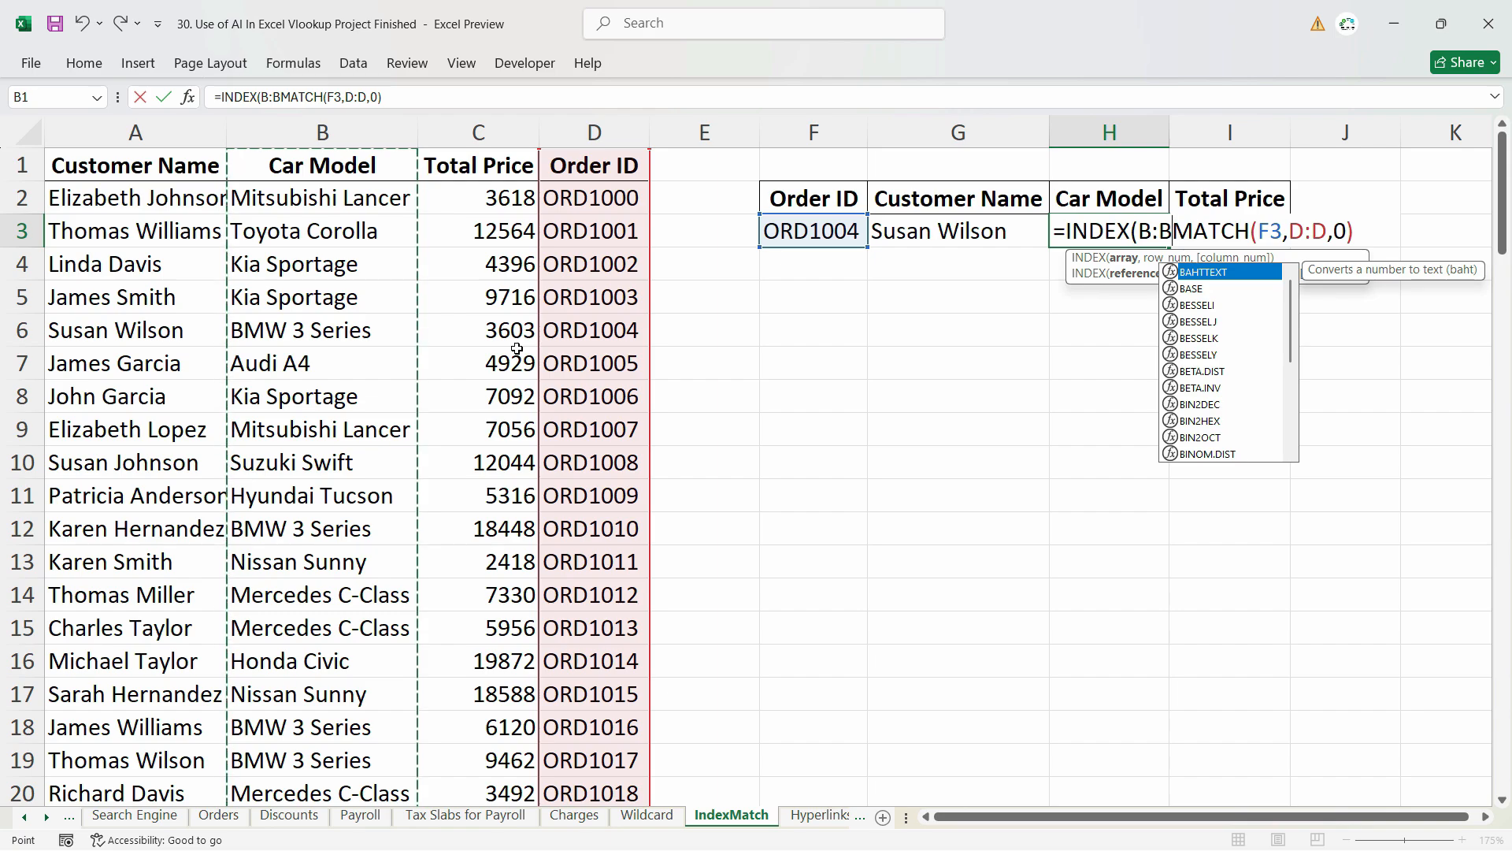
text(,)
click(1334, 231)
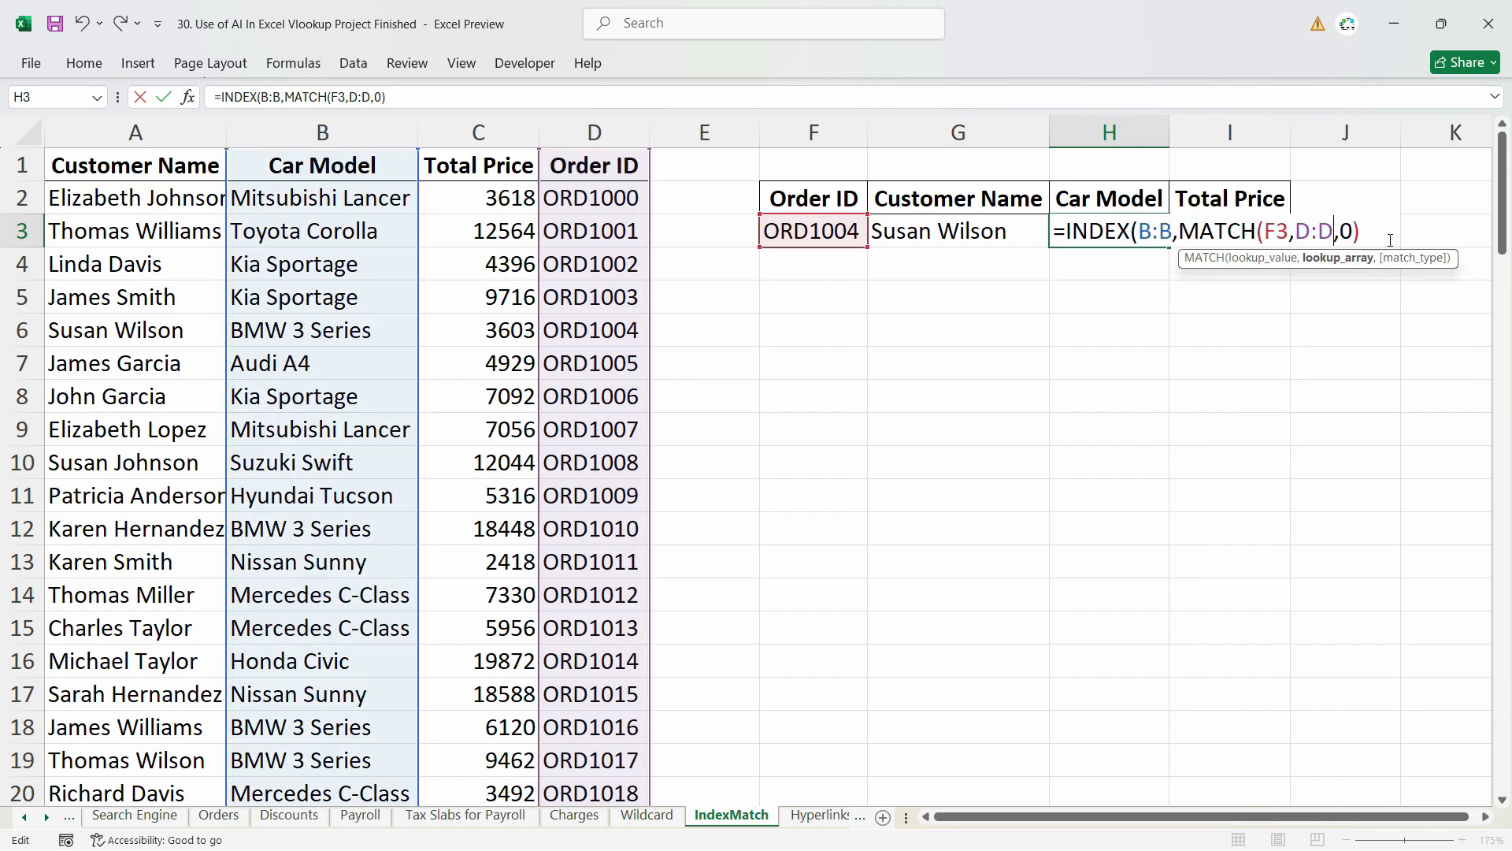
click(1157, 232)
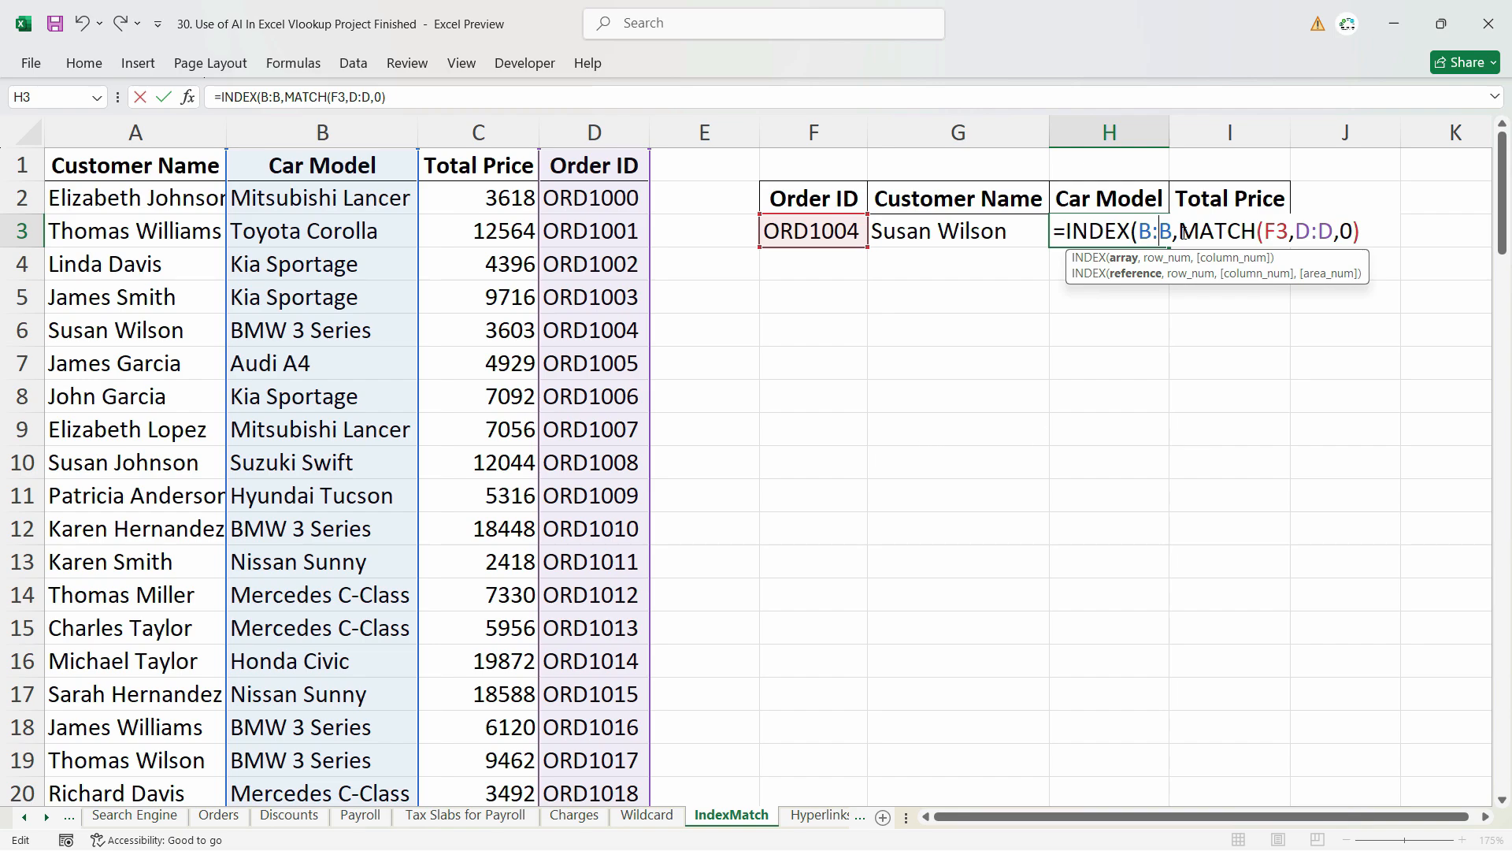
drag(1371, 233, 1178, 230)
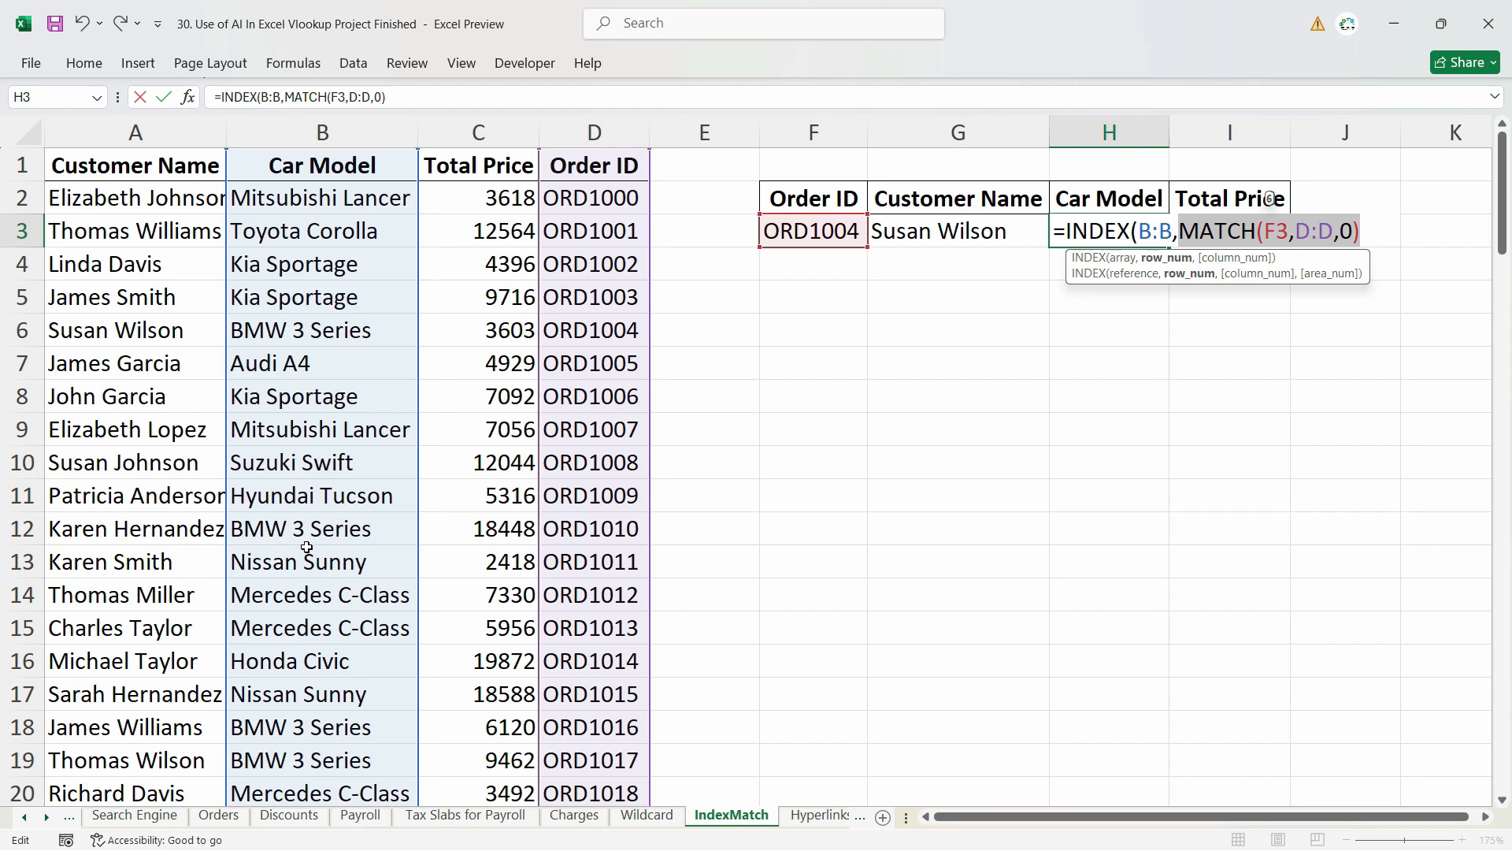
click(1241, 231)
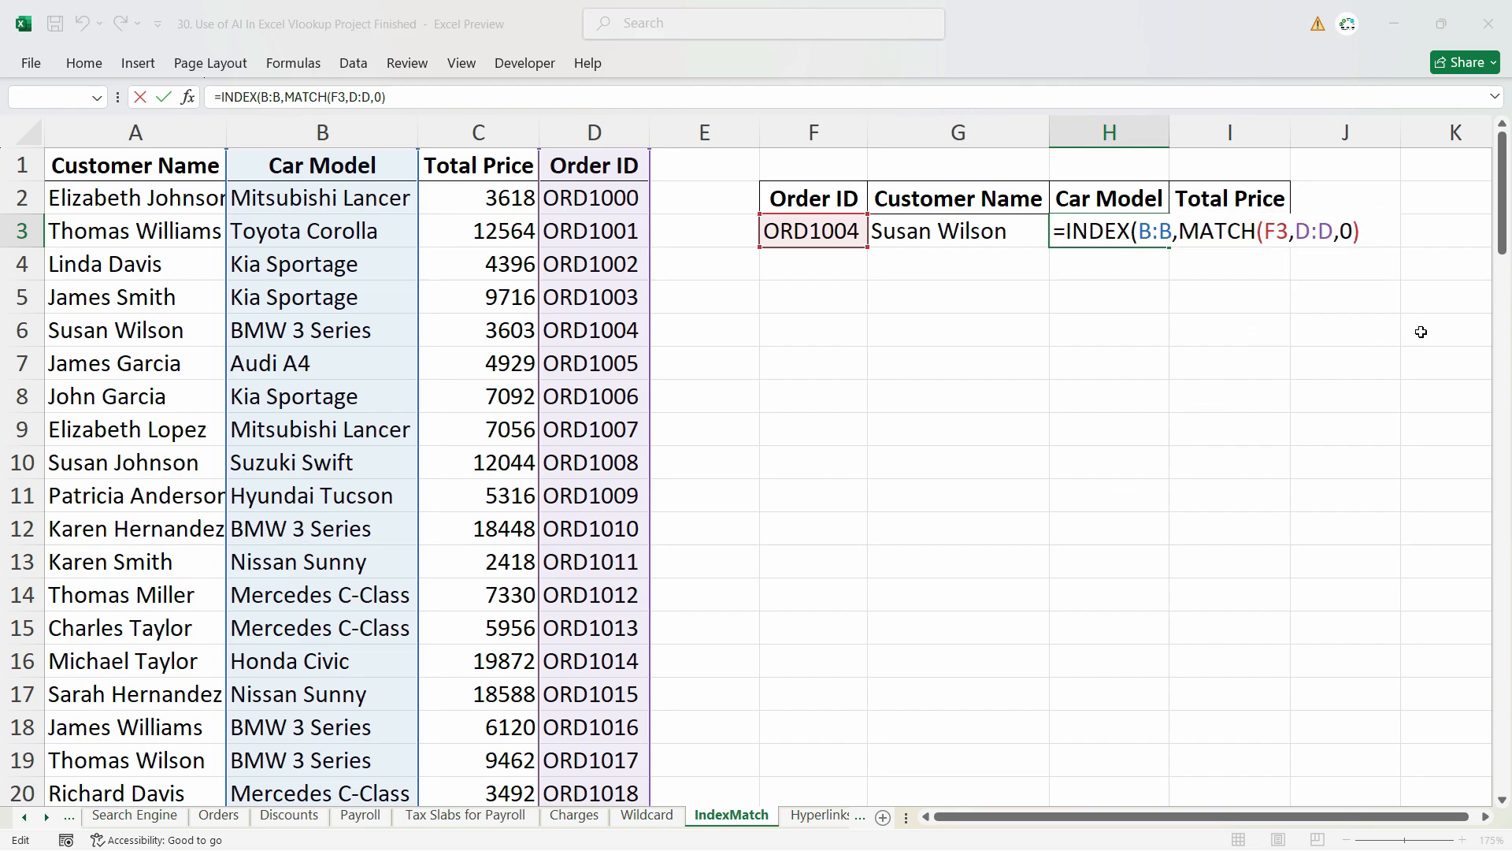
key(Return)
- Check the car model returned in H3 against the customer name and car model in row 6
click(1146, 231)
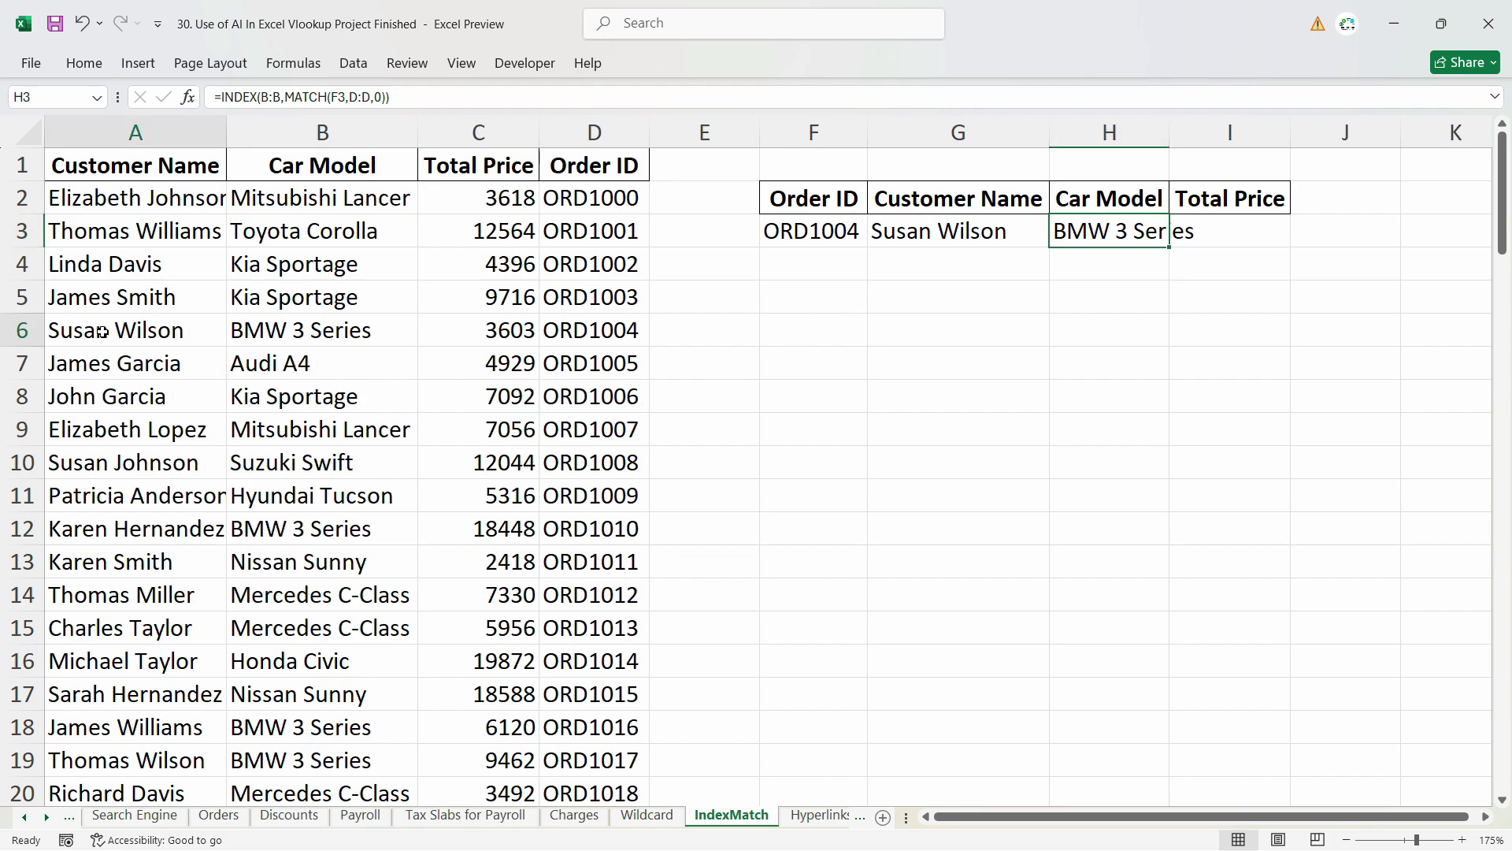
click(157, 330)
click(319, 332)
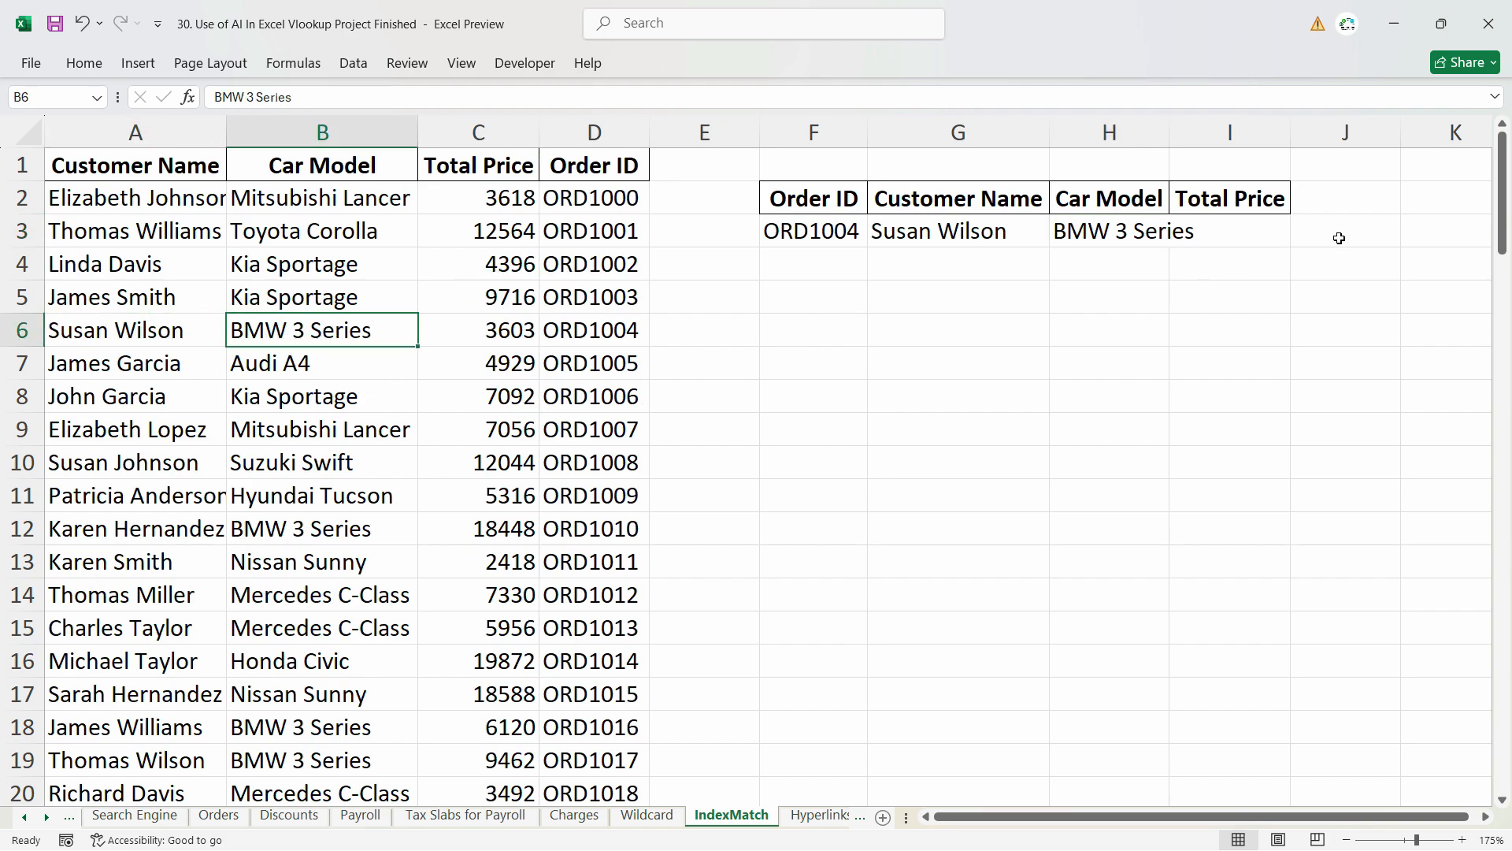
click(1156, 236)
click(1240, 237)
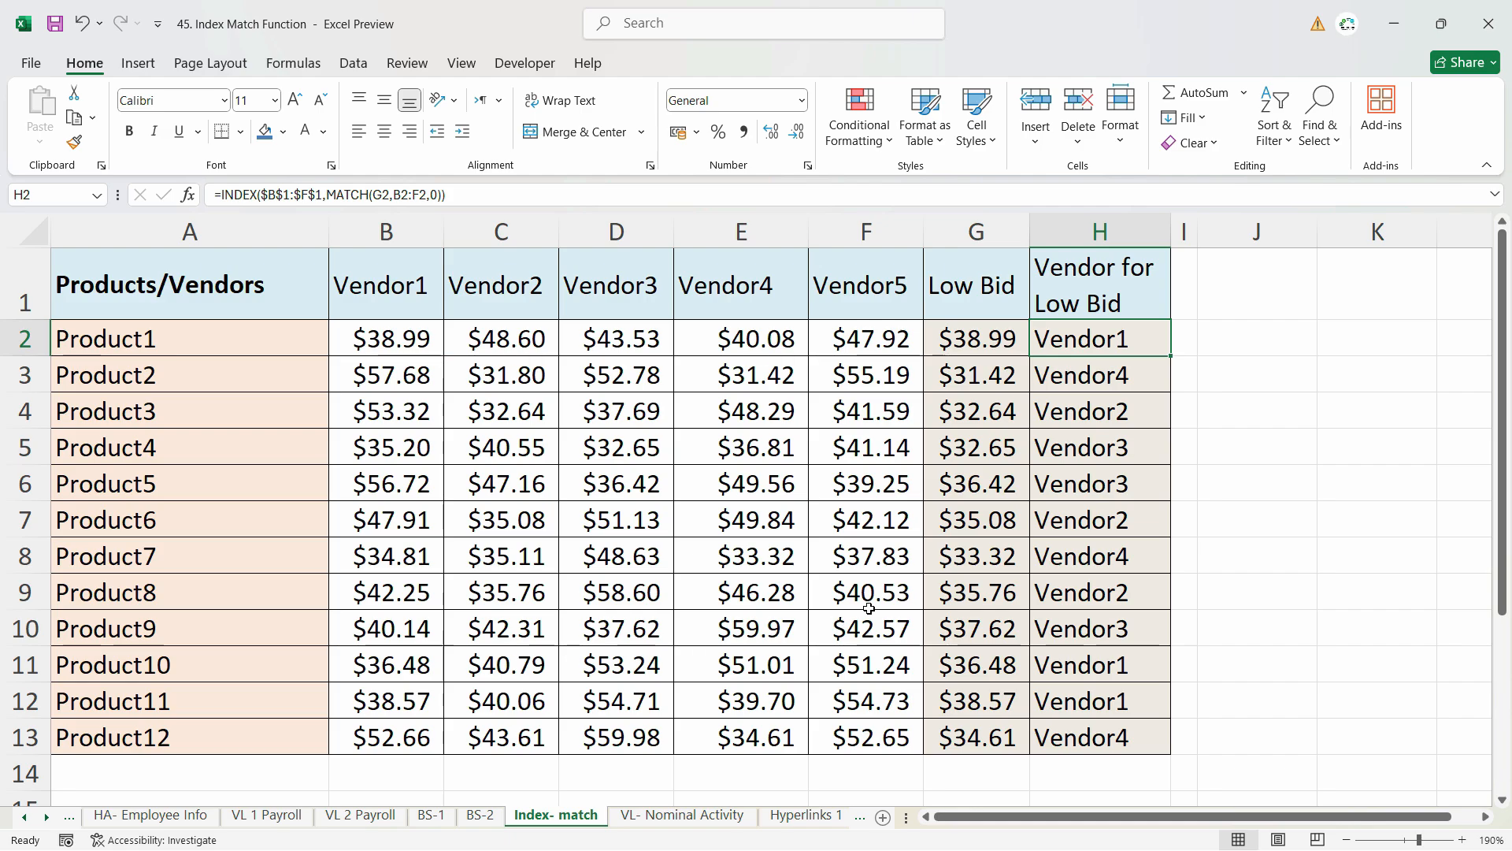
- On the Index- match sheet of the 45. Index Match Function workbook, clear the contents of G2:H13 and select A1:H13
drag(990, 339, 1077, 745)
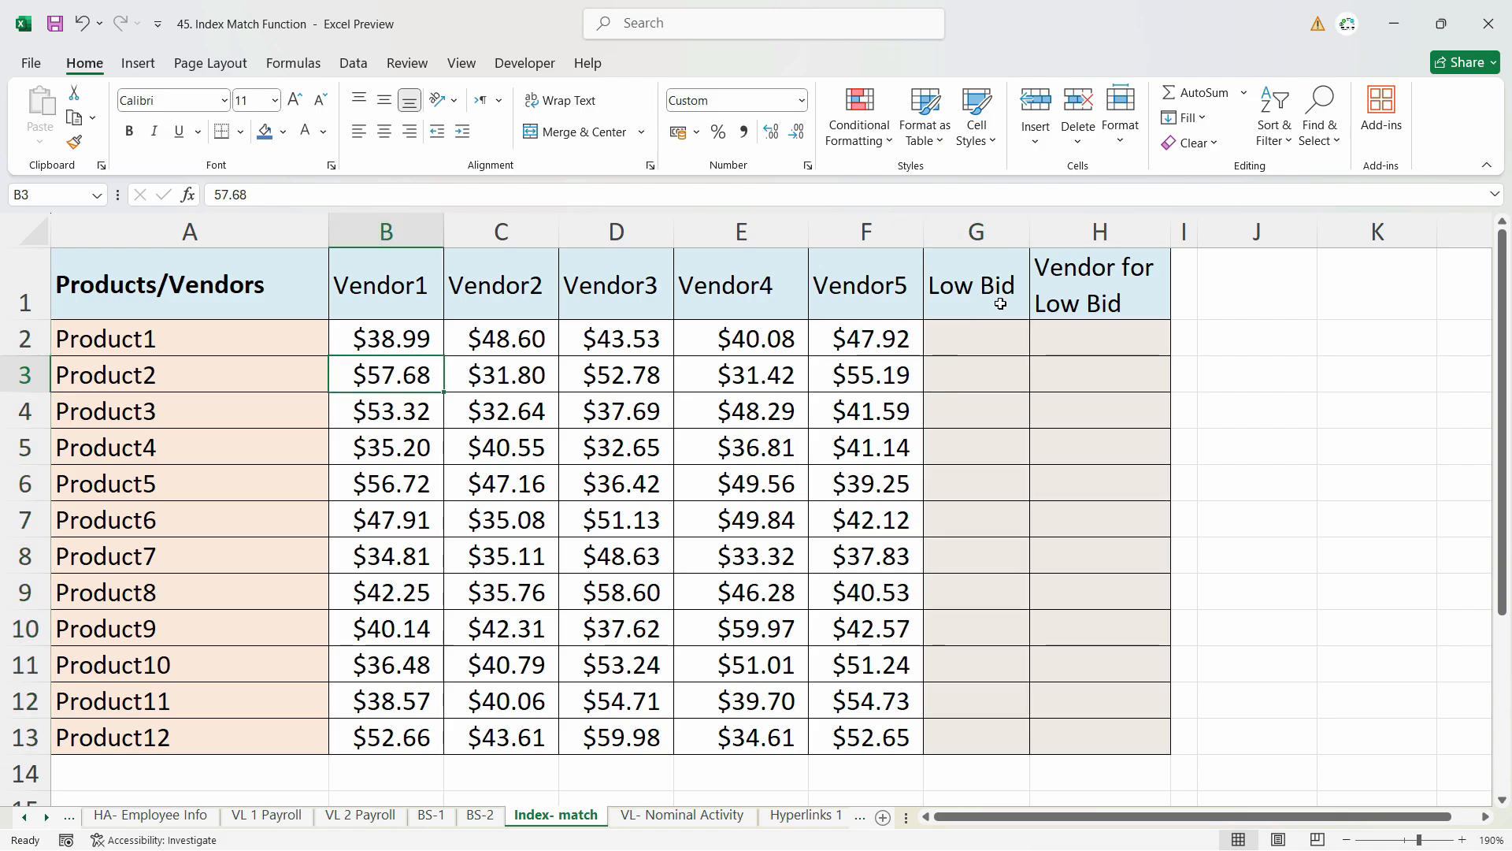
drag(1087, 284, 58, 725)
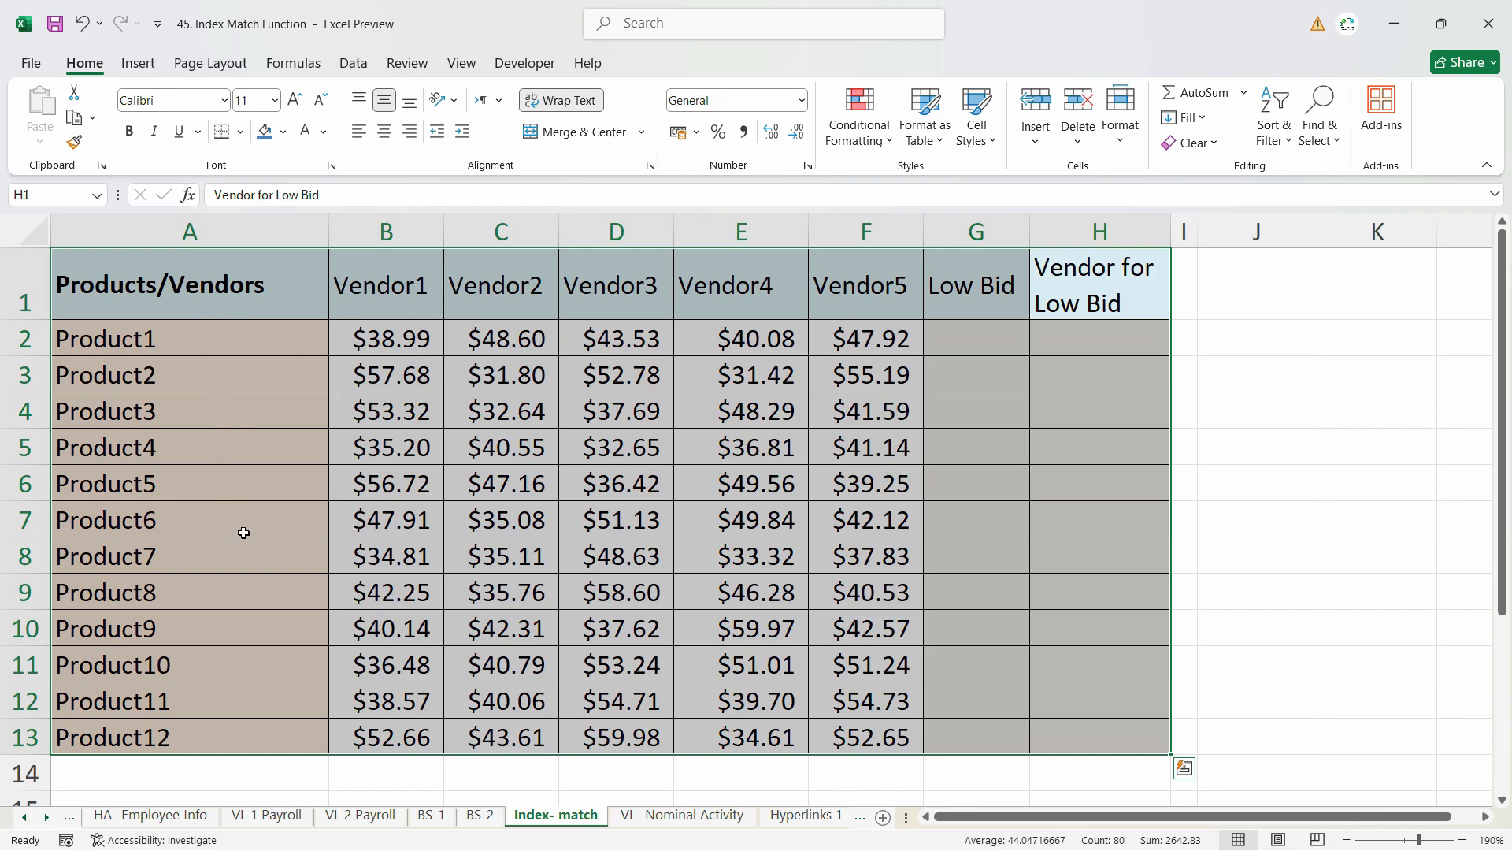
key(alt)
key(h)
key(e)
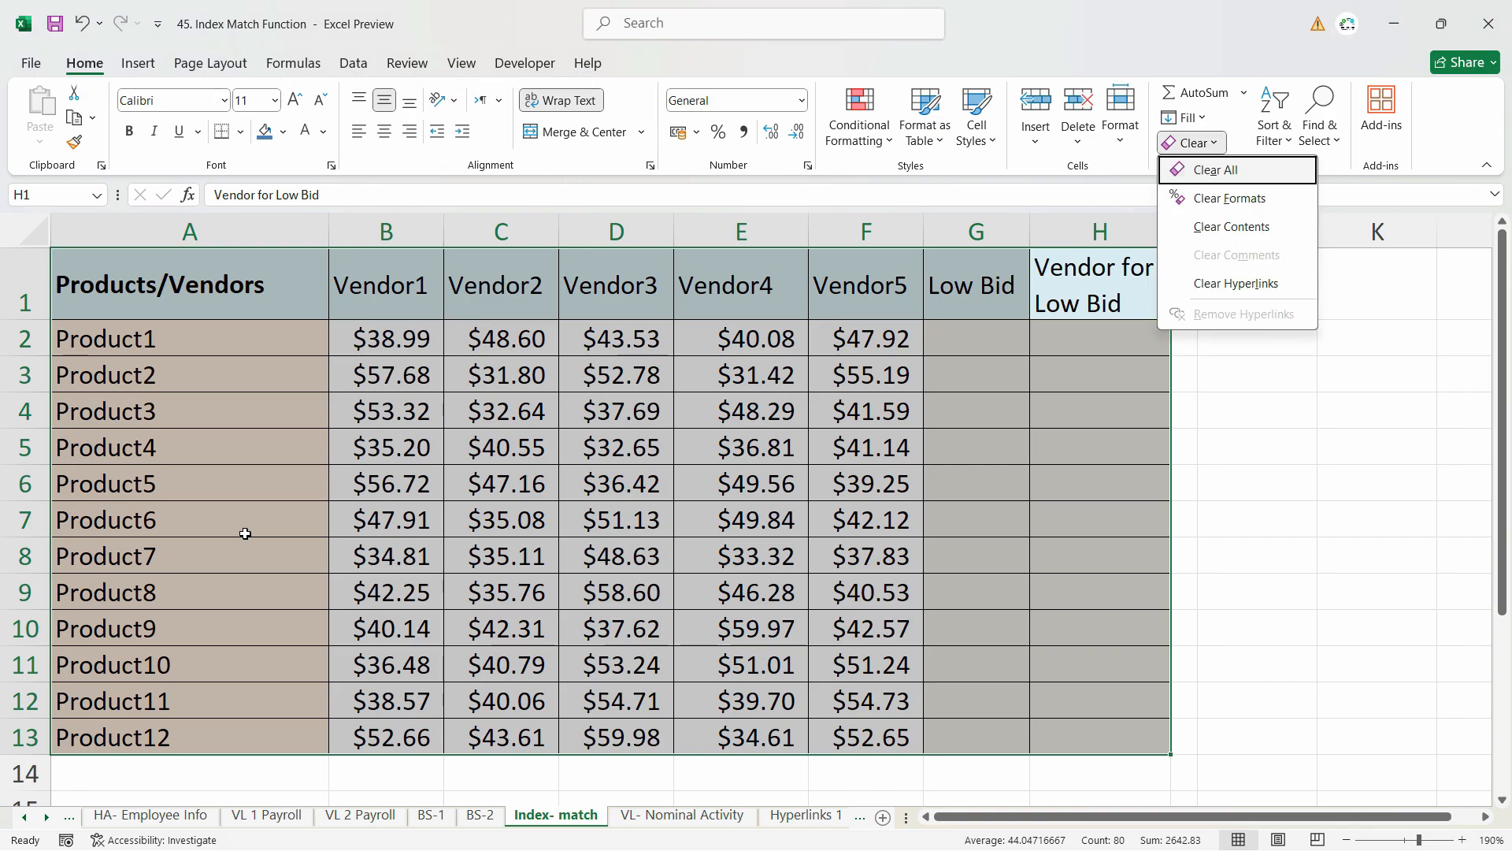
key(f)
key(ctrl+z)
- Clear all formats from the selected range A1:H13
key(alt)
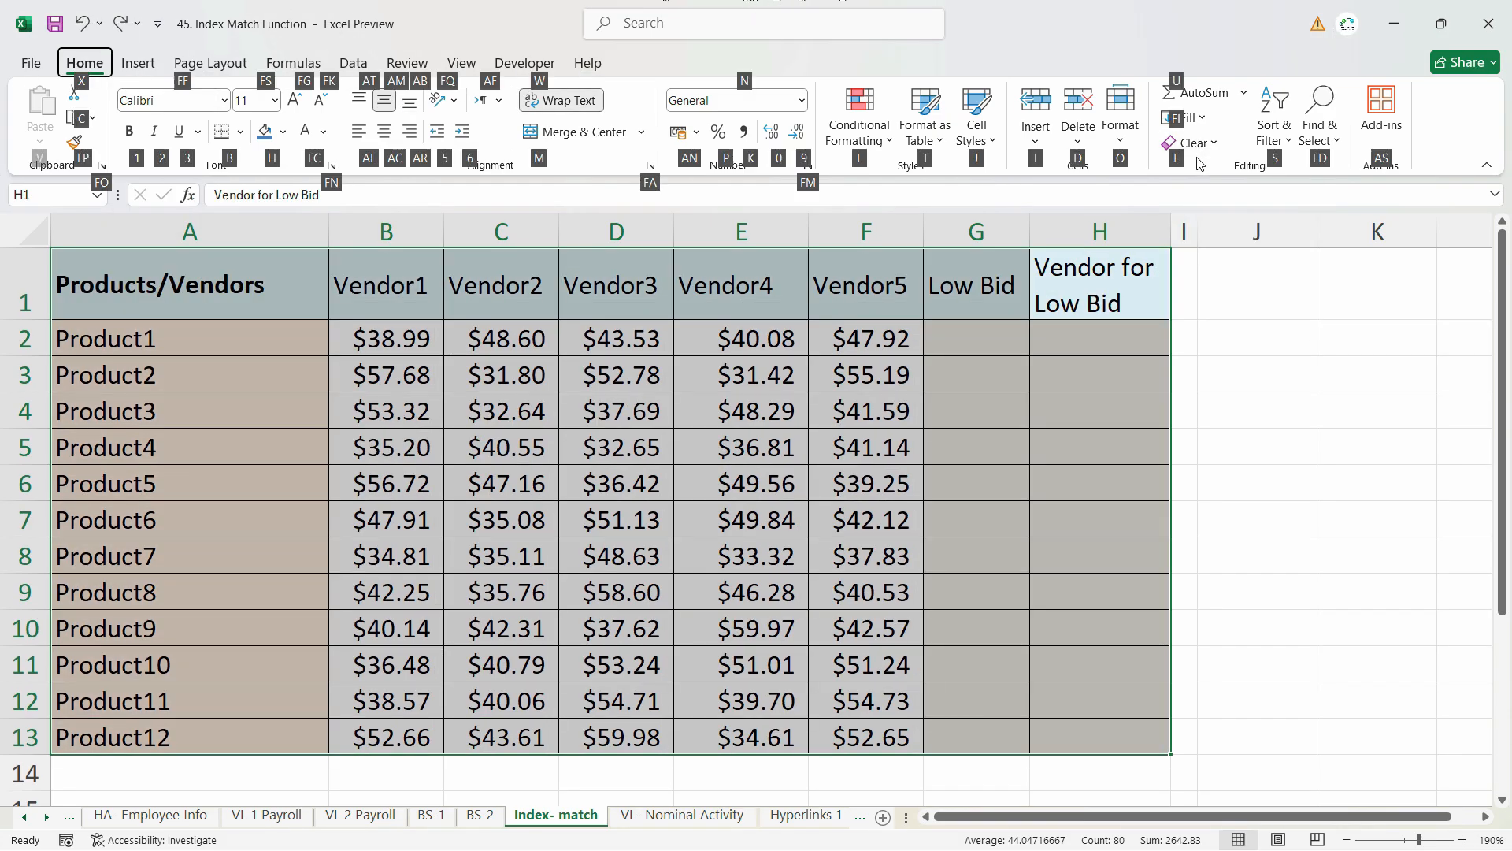
key(e)
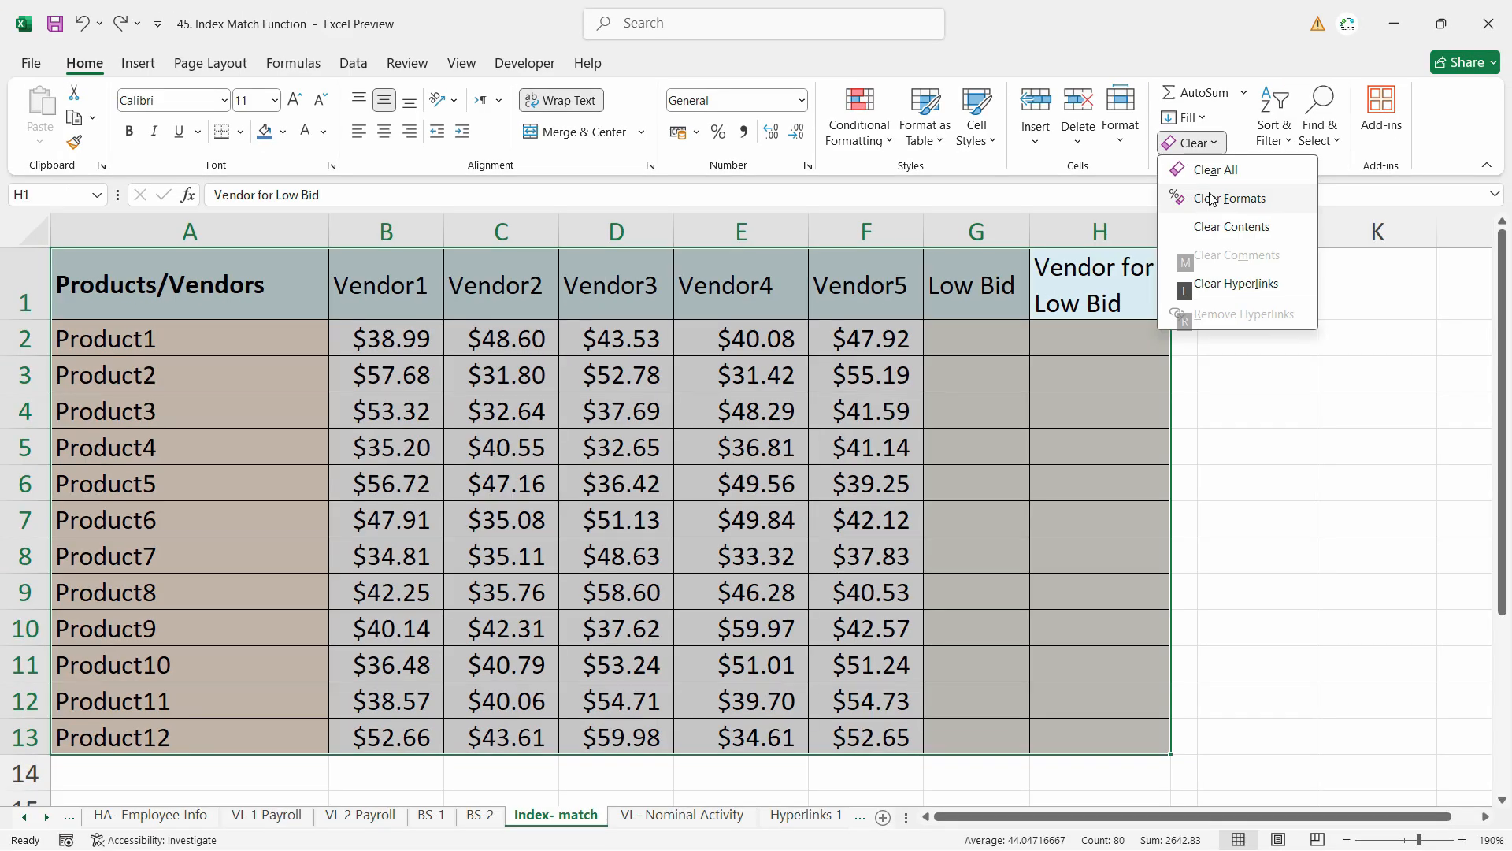
click(1212, 198)
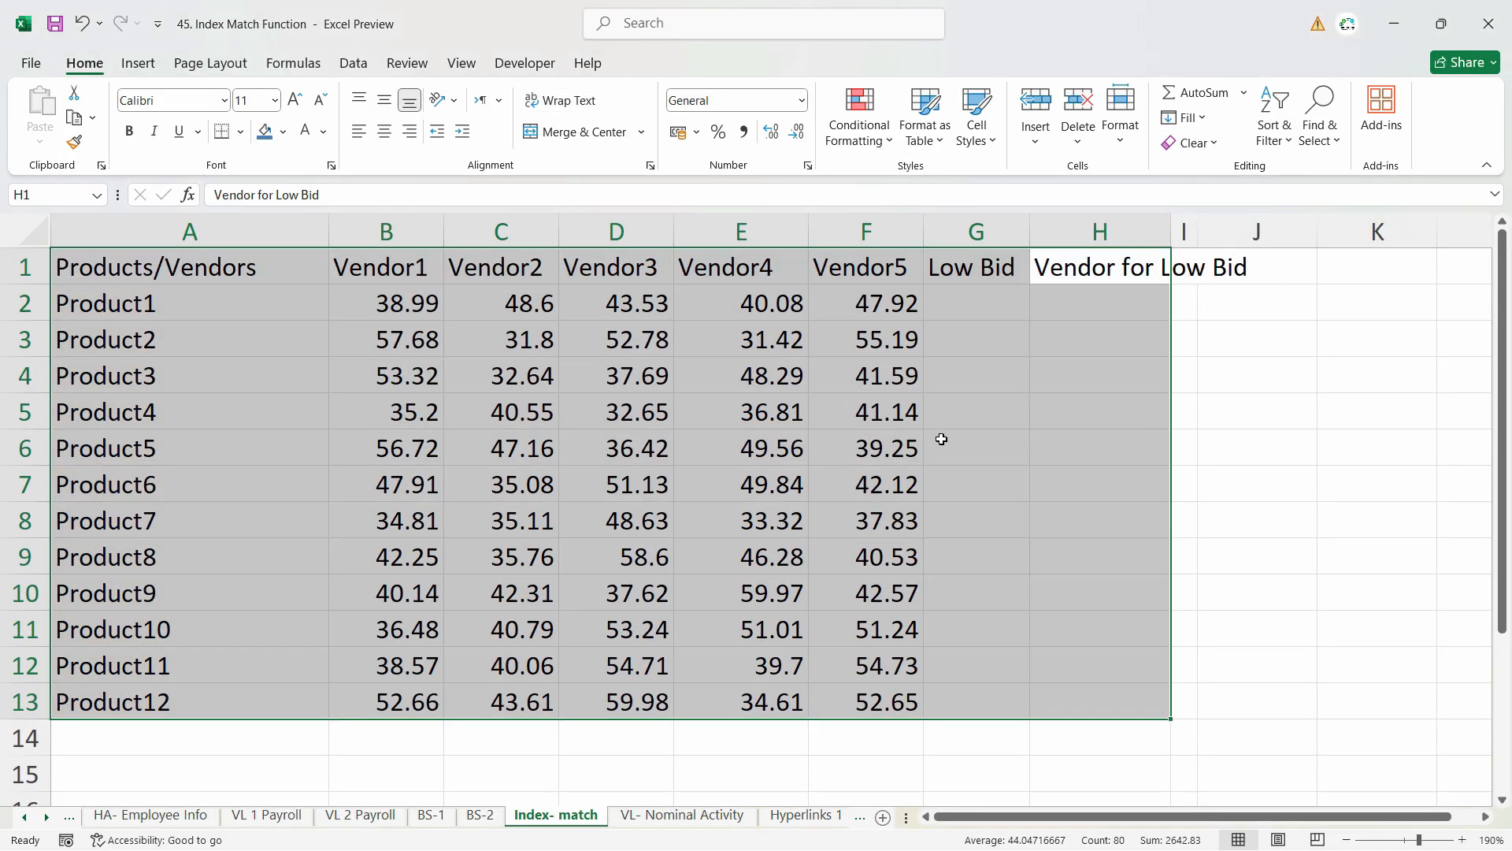
- Create a table with headers from A1:H13 and apply a purple medium table style with grey banded rows
key(ctrl+t)
click(982, 499)
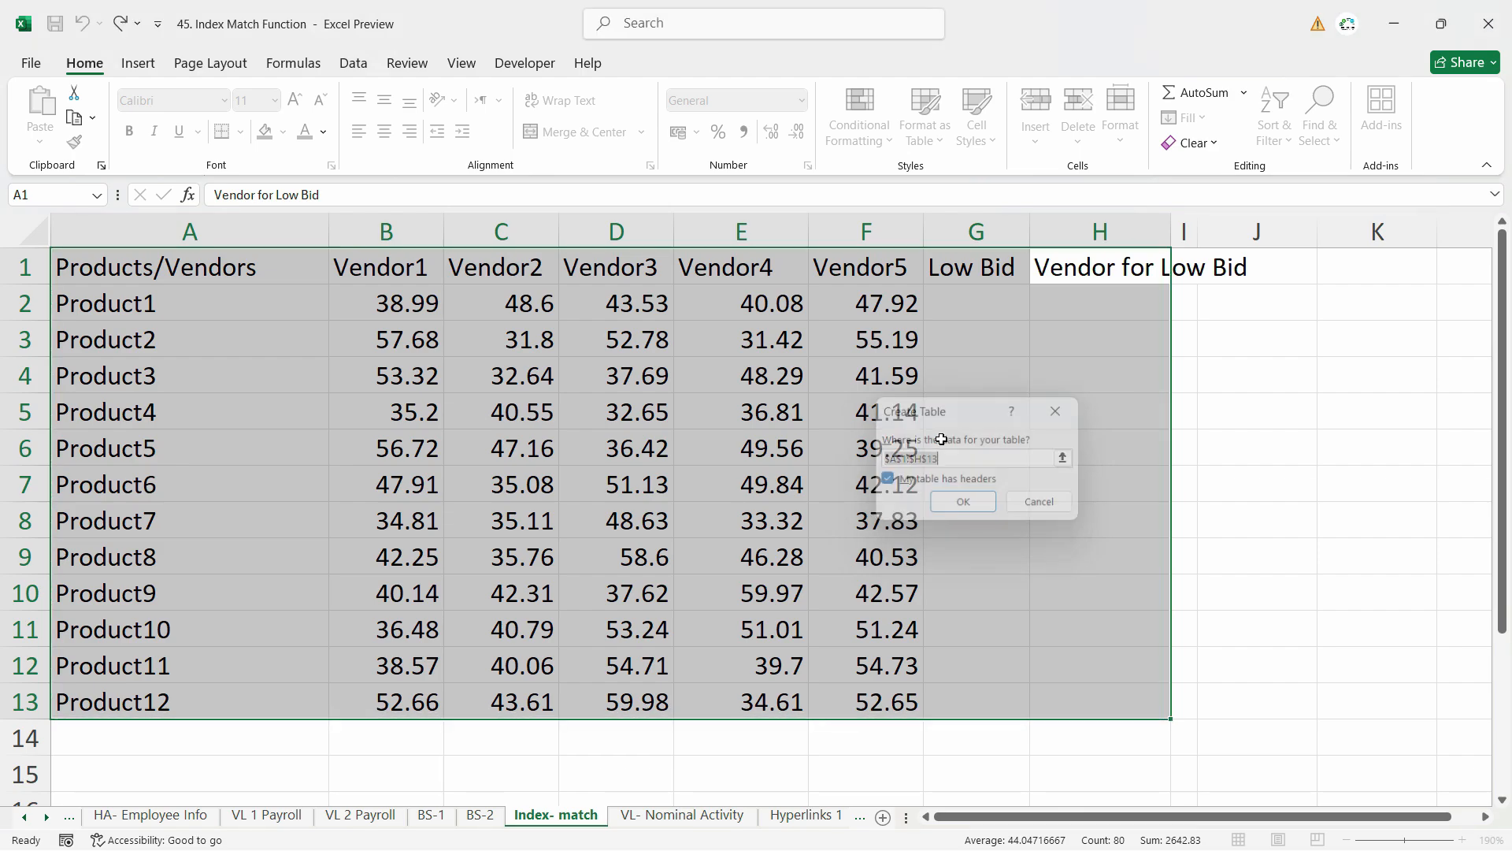
click(1392, 139)
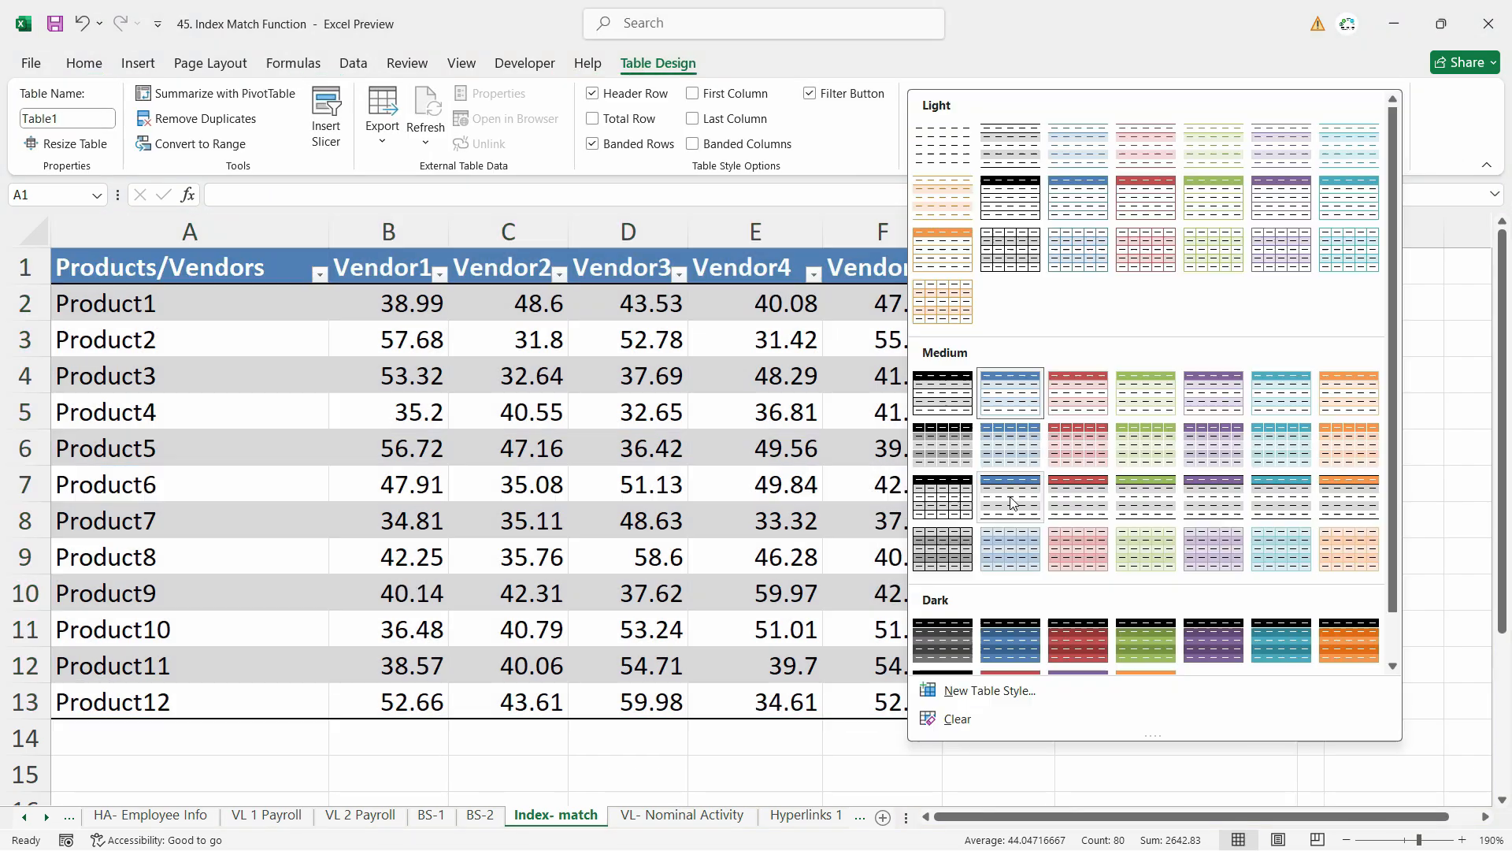
click(1243, 510)
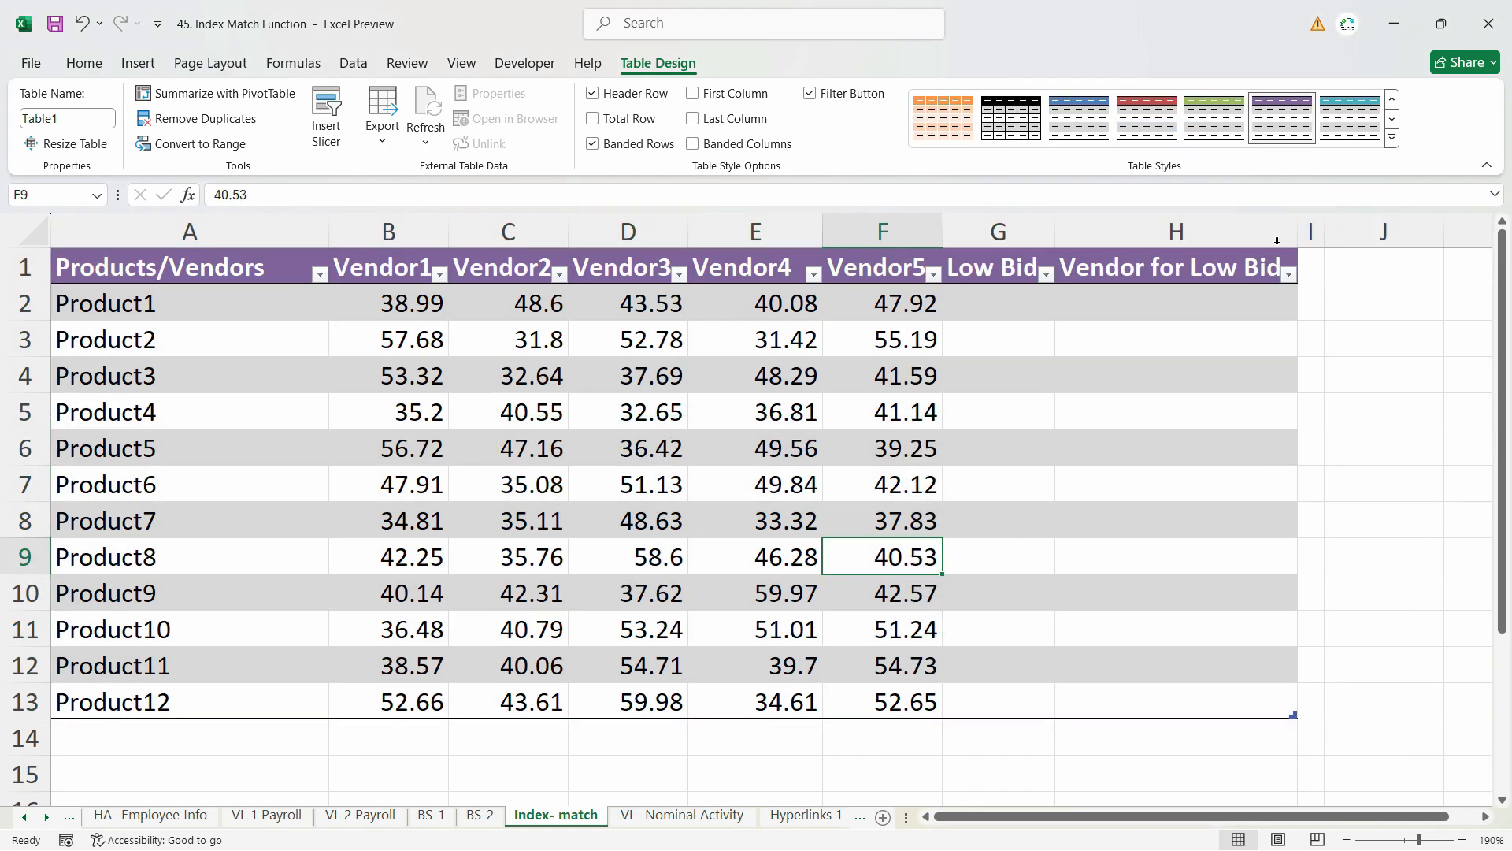
- Convert the table to a normal range, confirm the conversion, and collapse the ribbon
click(1038, 311)
right_click(780, 421)
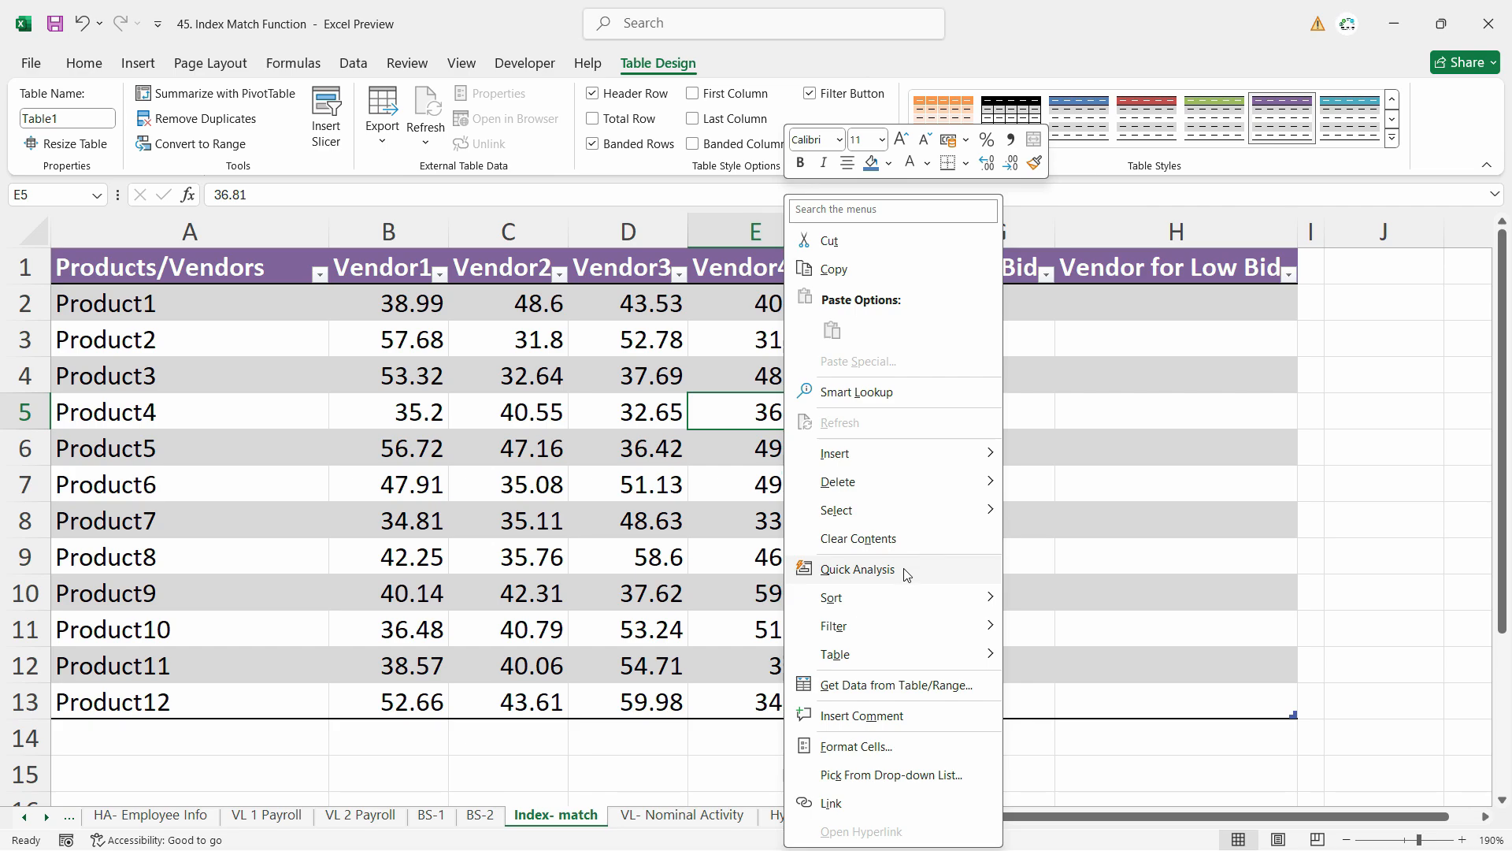
mouse_move(901, 655)
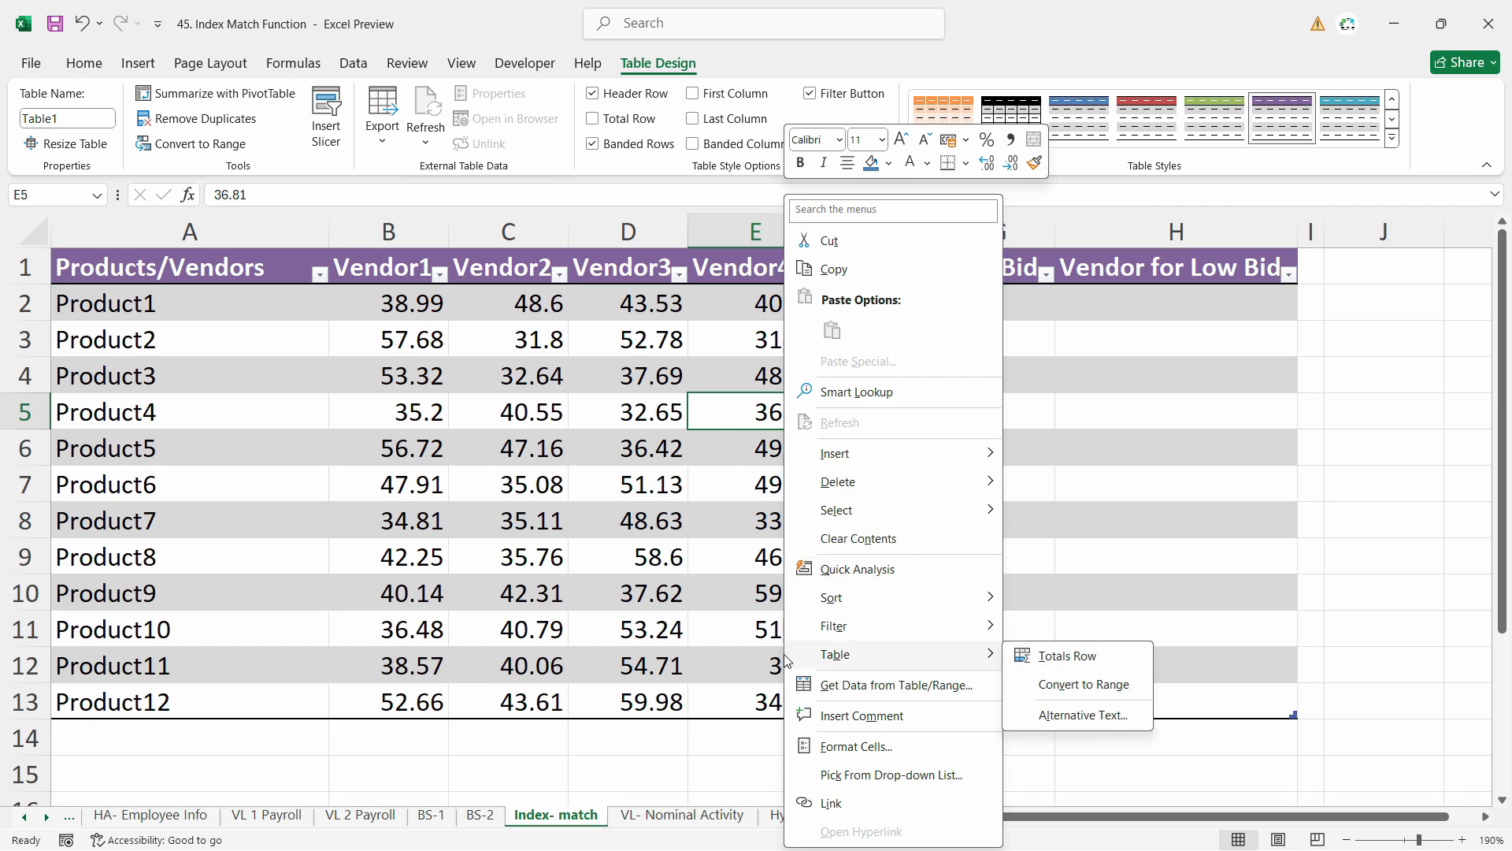
click(1043, 686)
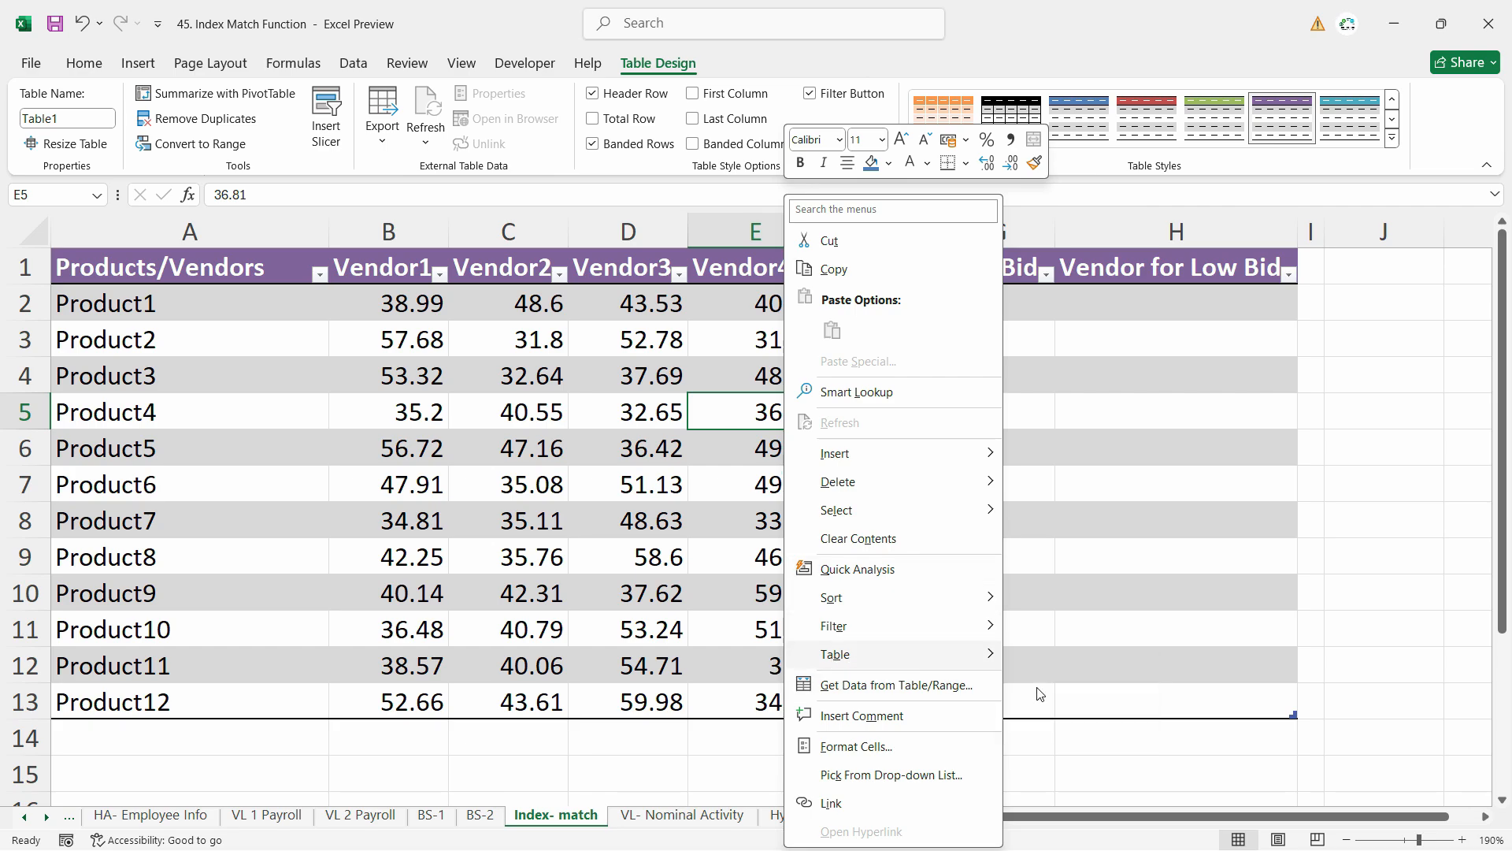
click(719, 495)
click(782, 558)
key(ctrl+F1)
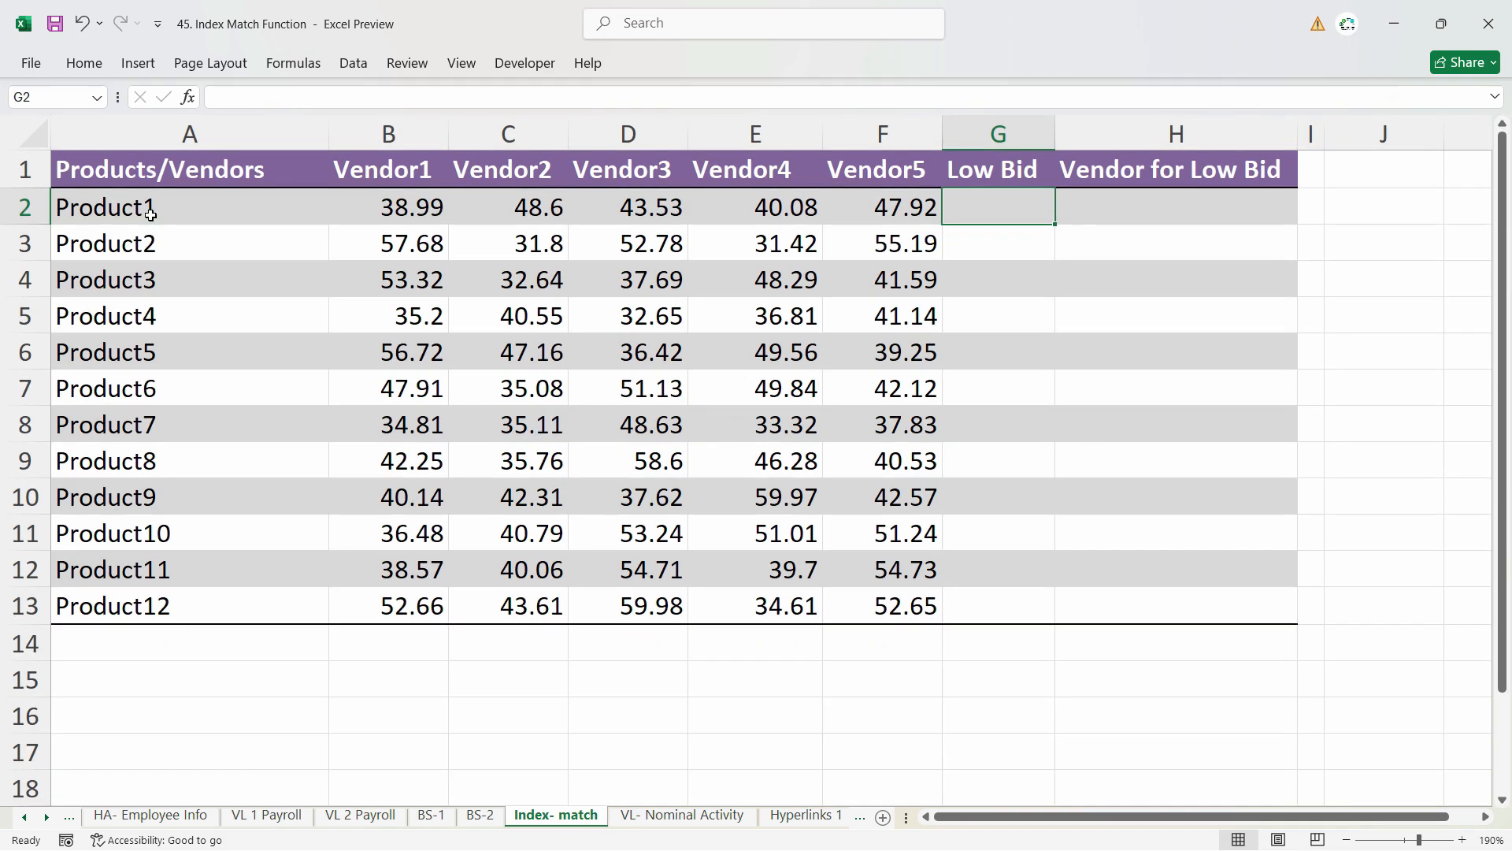
- Examine the product names in A2:A13, the vendor headers in row 1 and the Vendor1 prices
drag(145, 207, 127, 590)
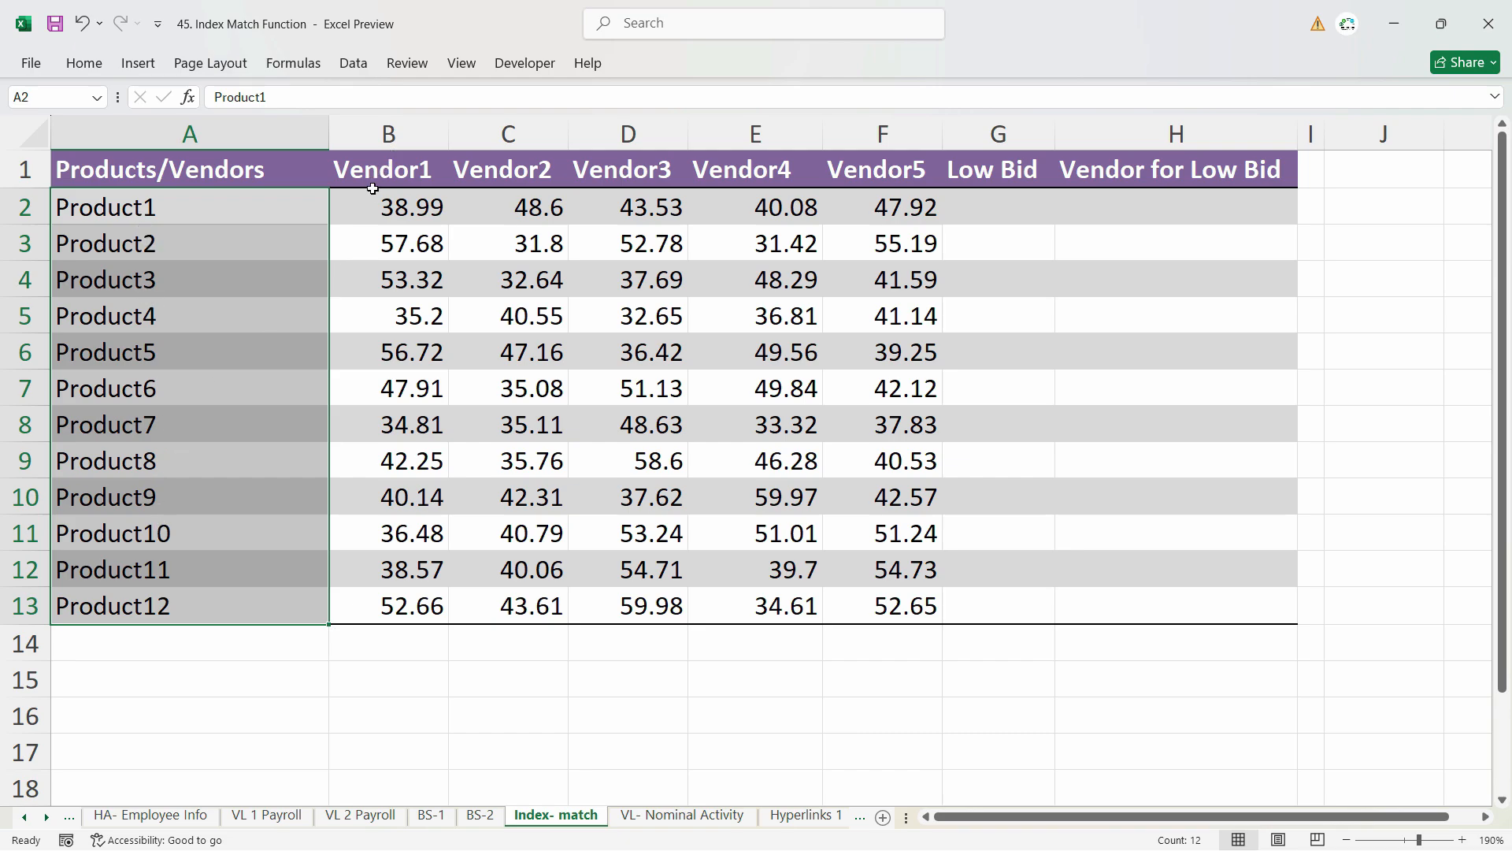
click(376, 172)
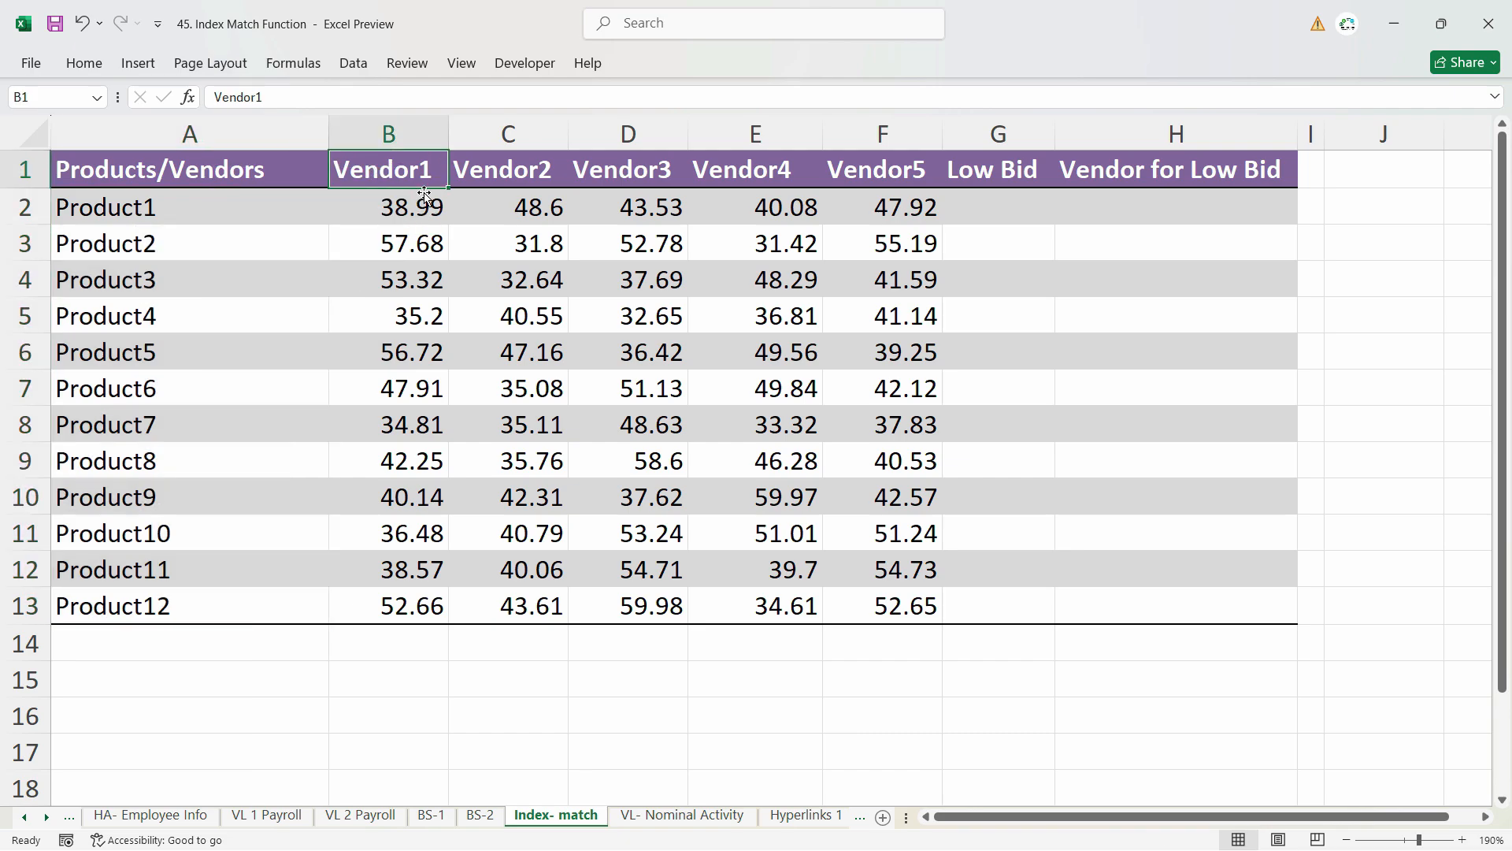
click(596, 175)
click(390, 172)
click(487, 159)
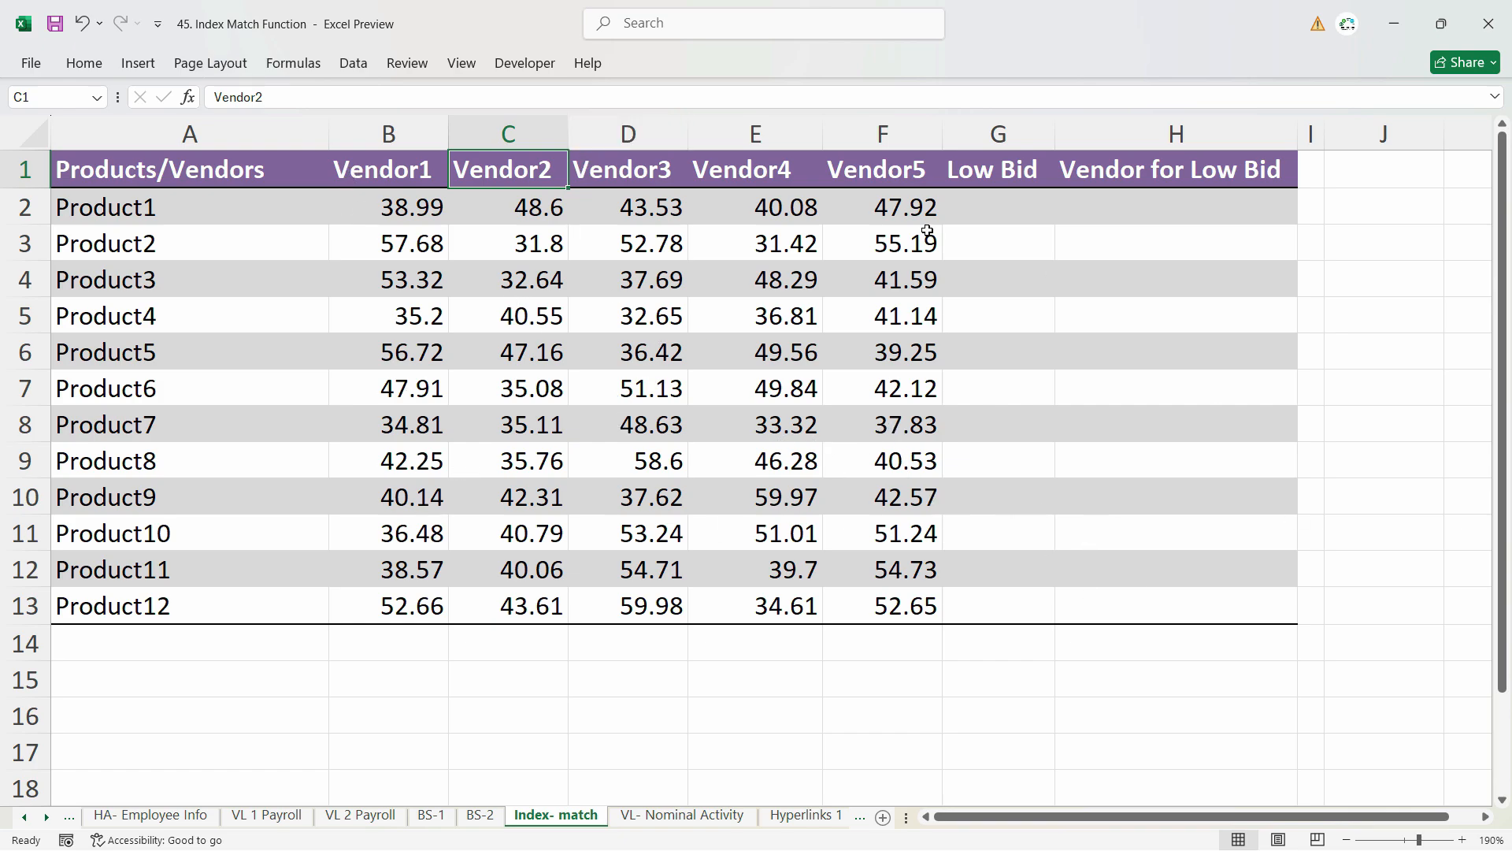
click(391, 185)
drag(391, 212, 388, 551)
- Examine Product1's five vendor bids in B2:F2 alongside its Low Bid and Vendor for Low Bid cells
click(996, 215)
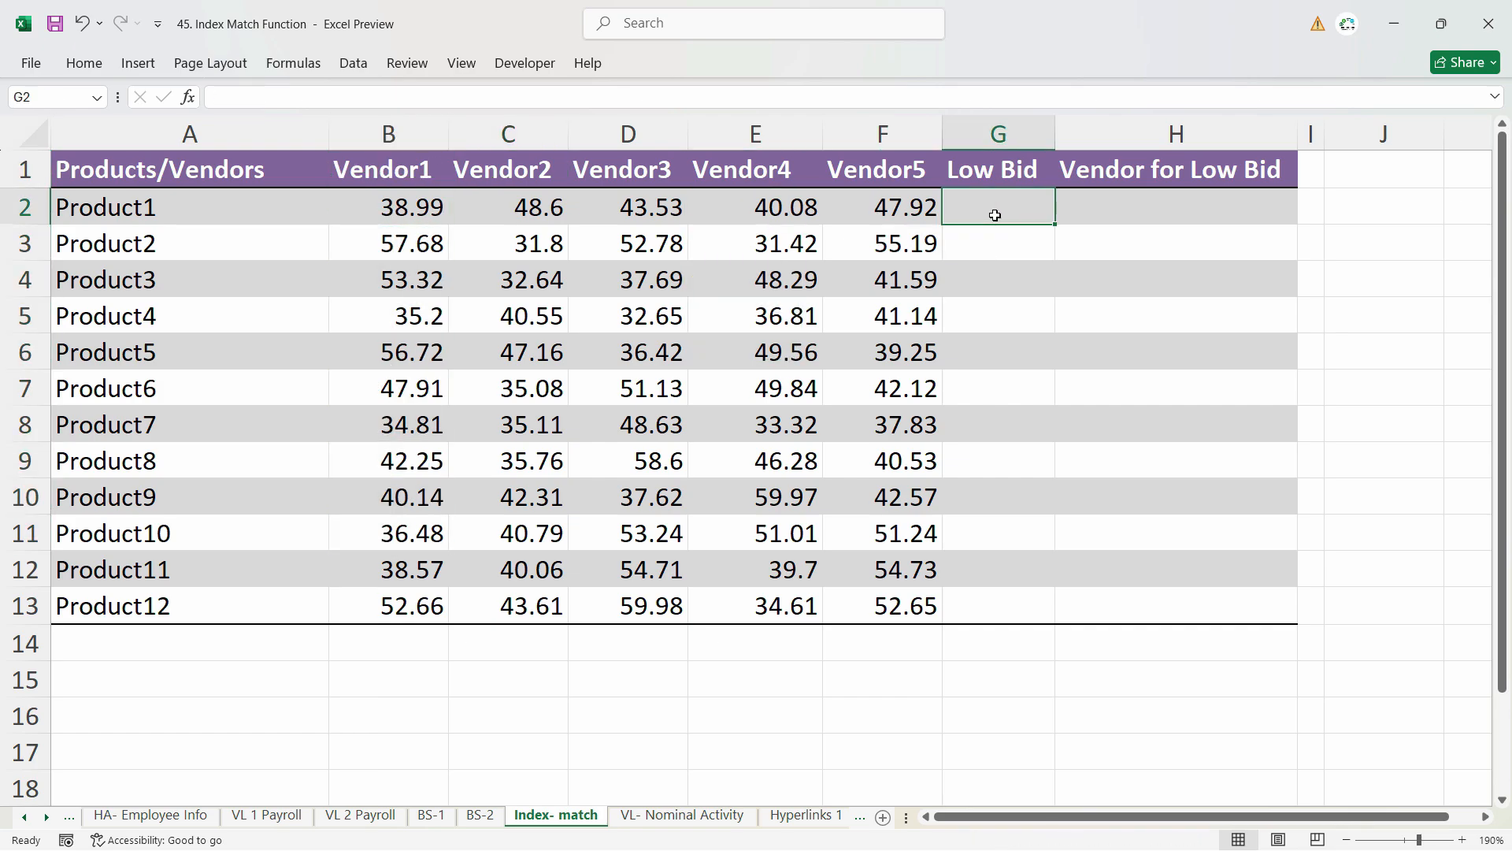
click(73, 209)
click(430, 212)
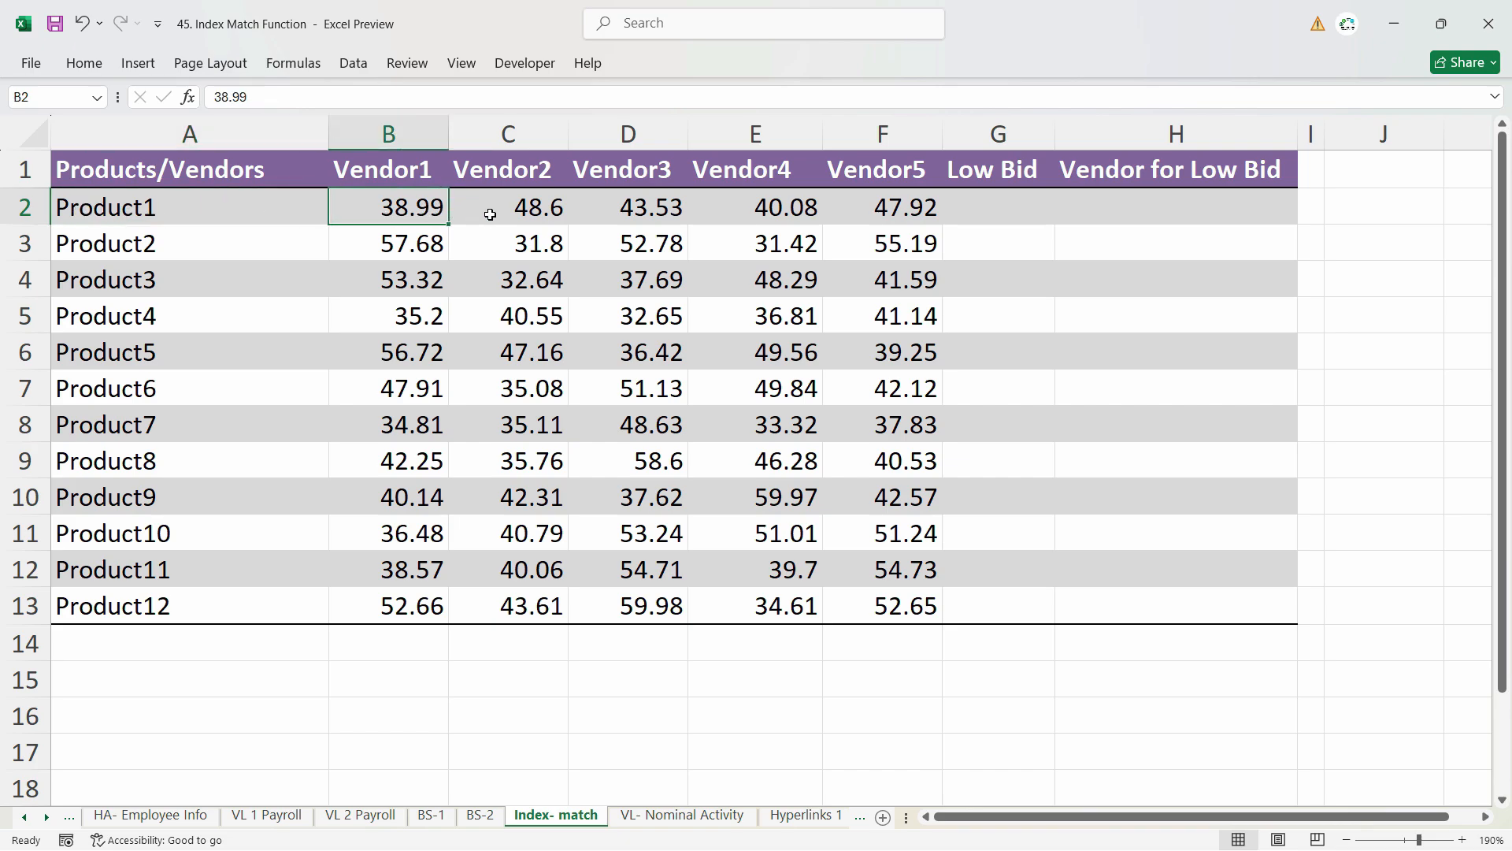
click(492, 213)
click(756, 209)
click(996, 209)
drag(319, 210, 870, 220)
click(1146, 209)
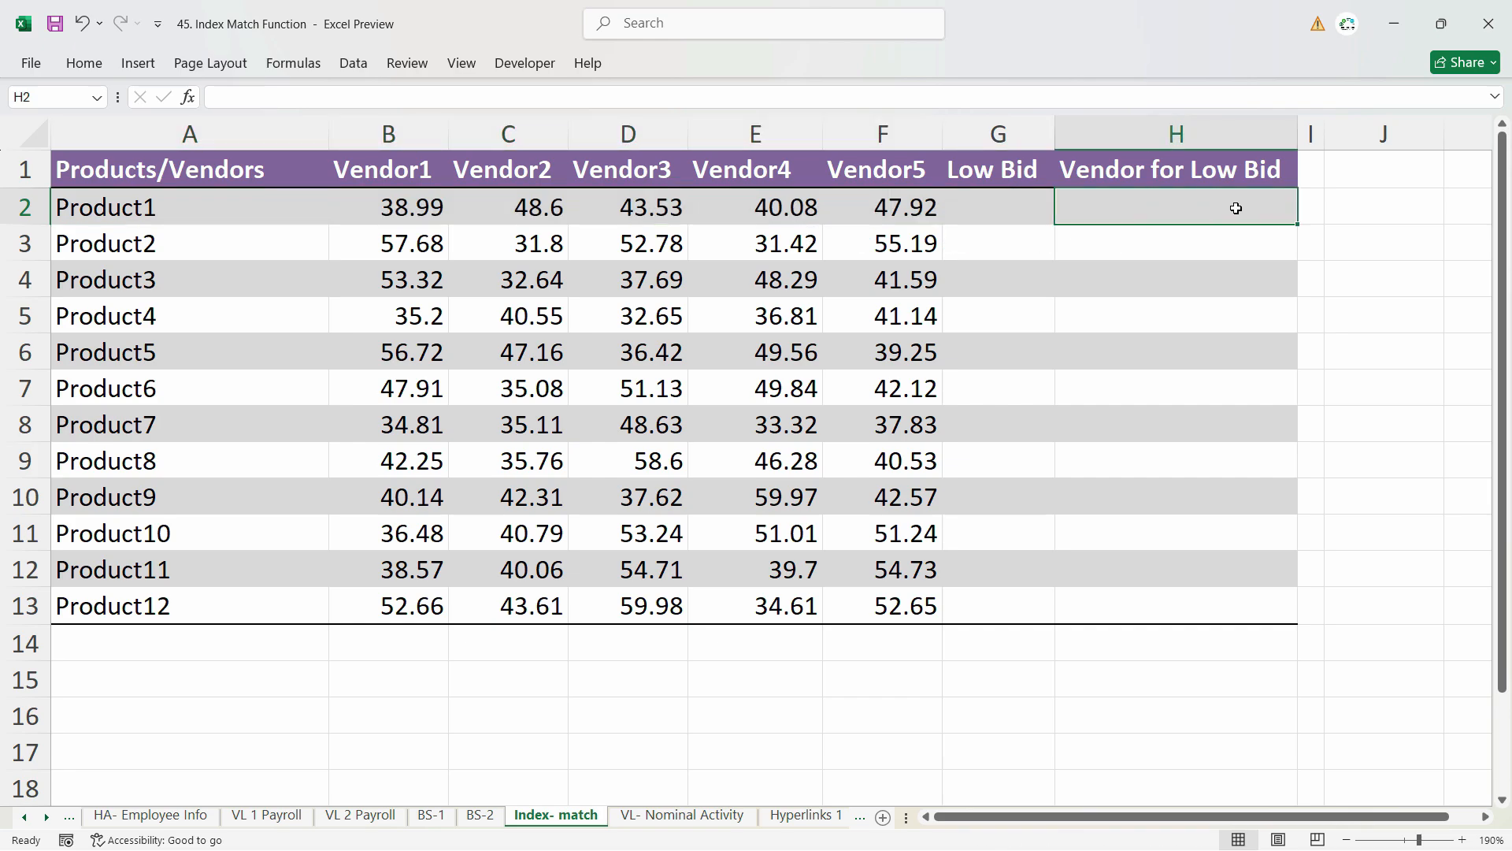
key(Up)
key(Down)
click(1194, 170)
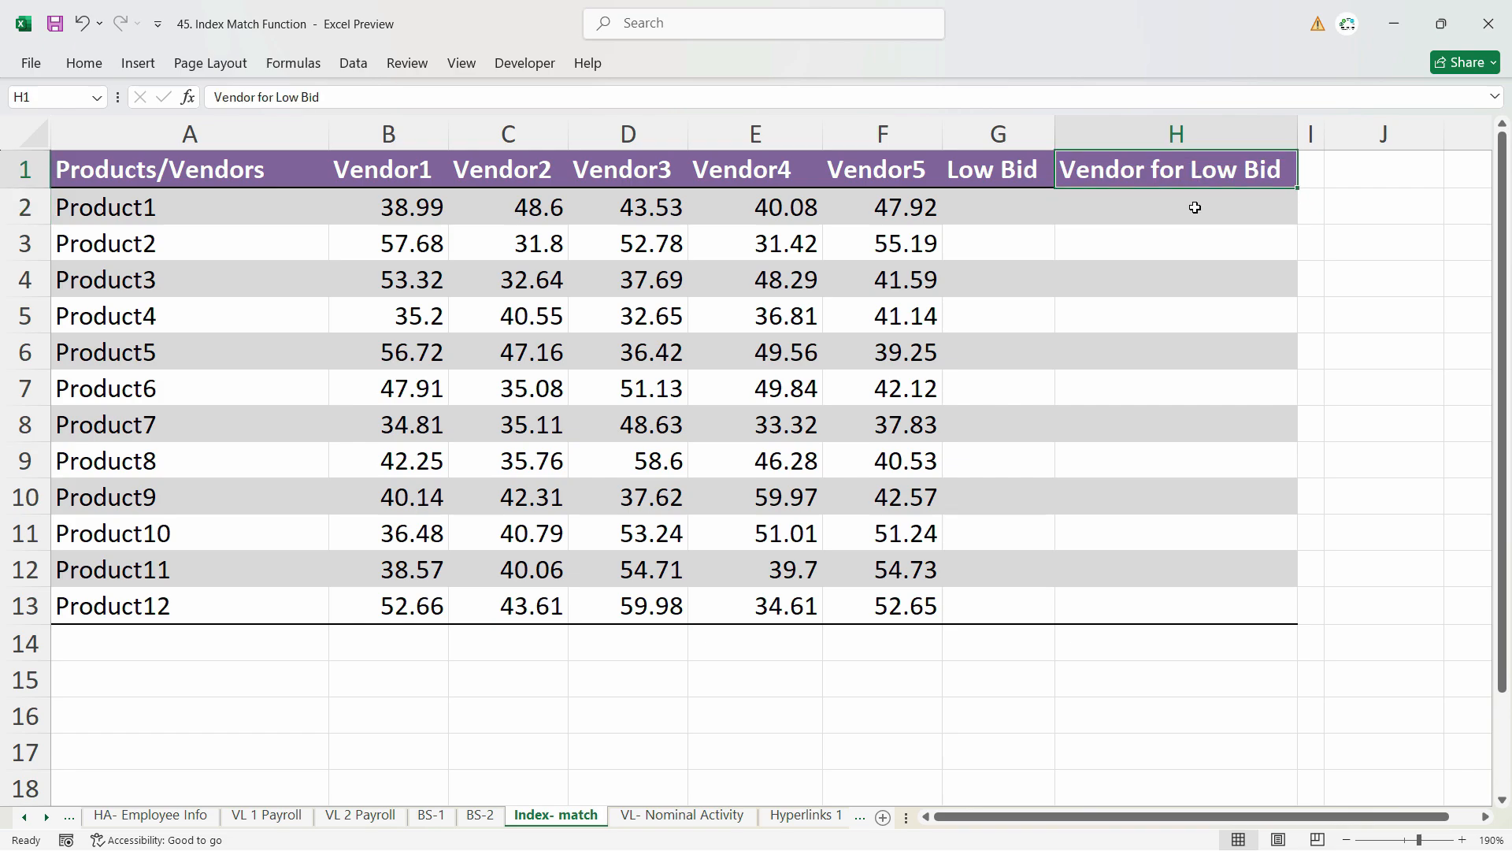
click(1195, 208)
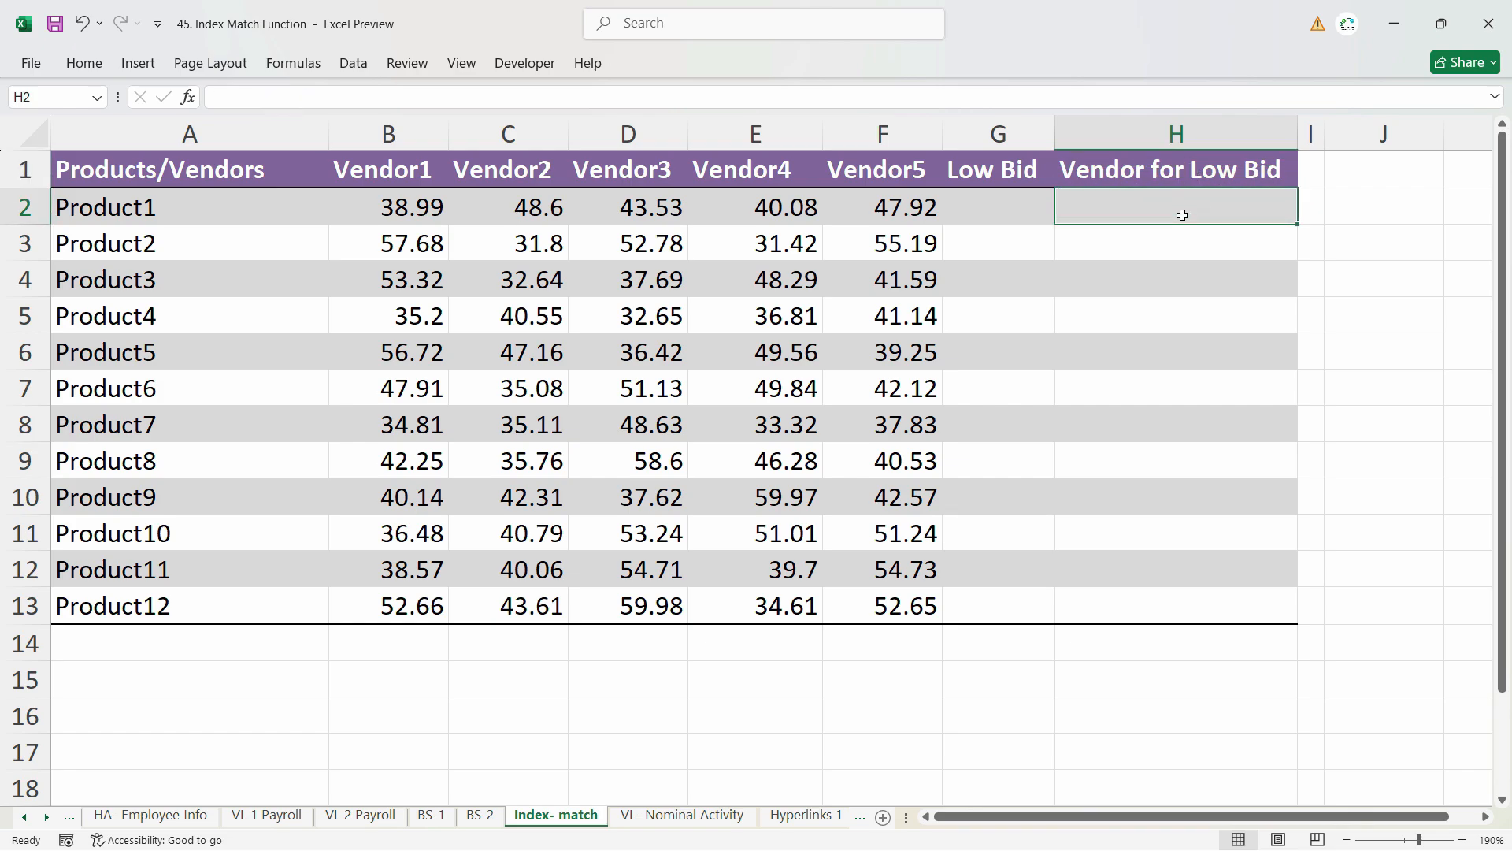
click(1026, 210)
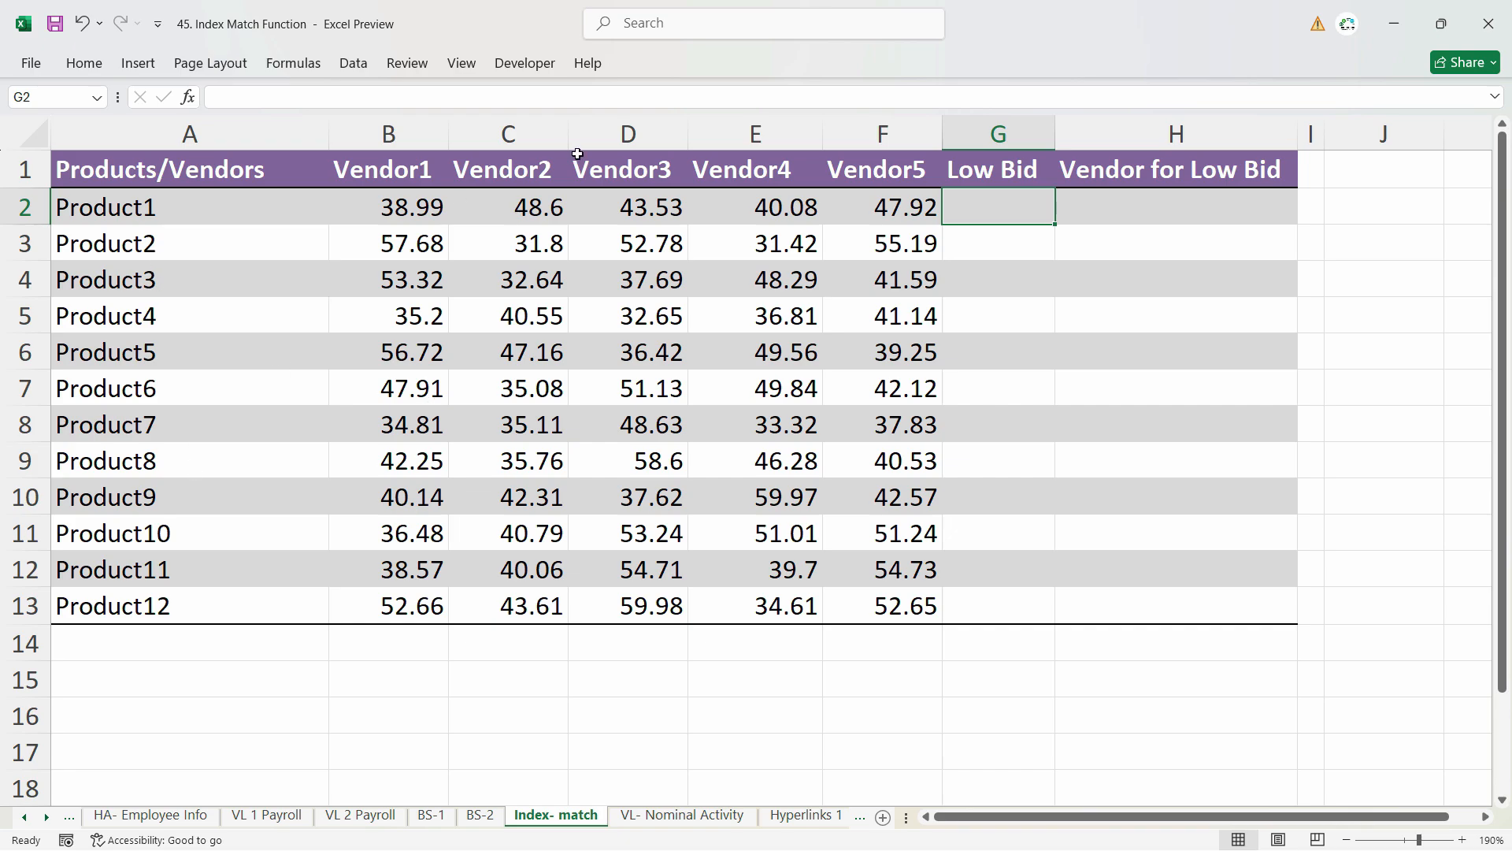
drag(931, 207, 437, 208)
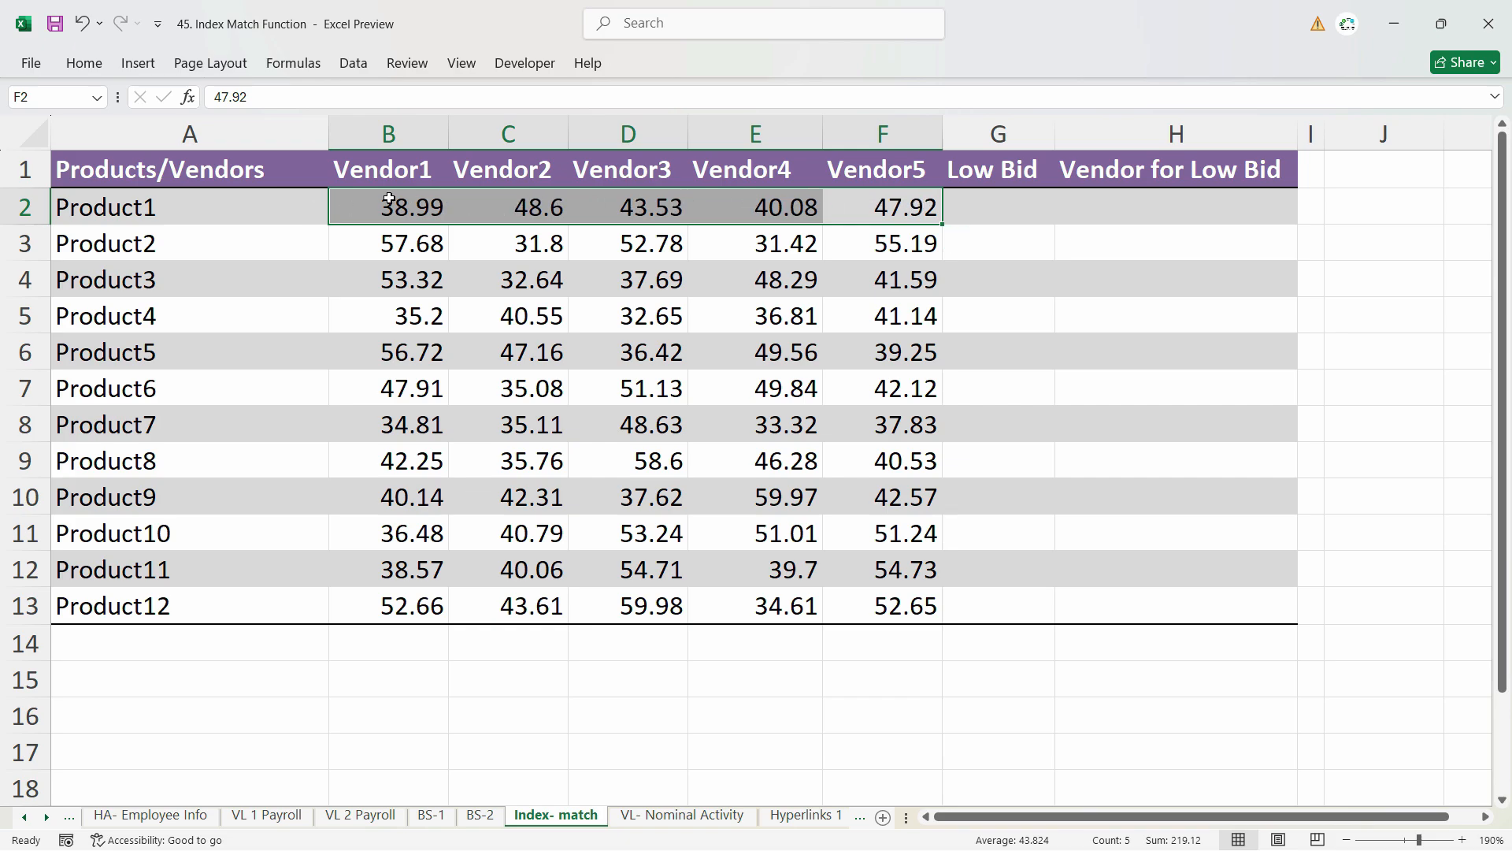
- Calculate Product1's low bid in G2 with =MIN(B2:F2) and fill the formula down to G13
click(963, 211)
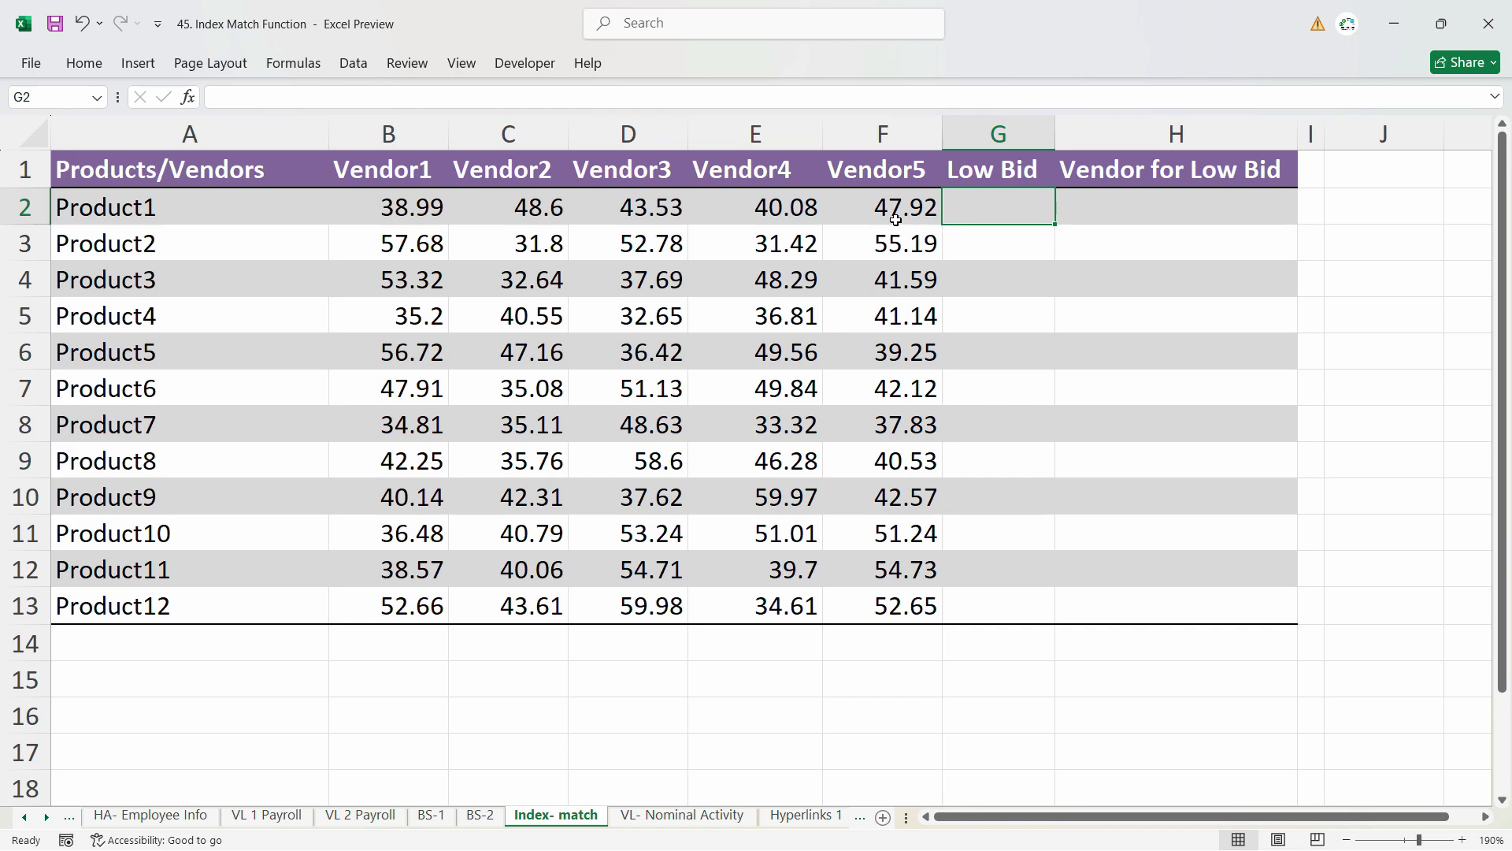
text(=)
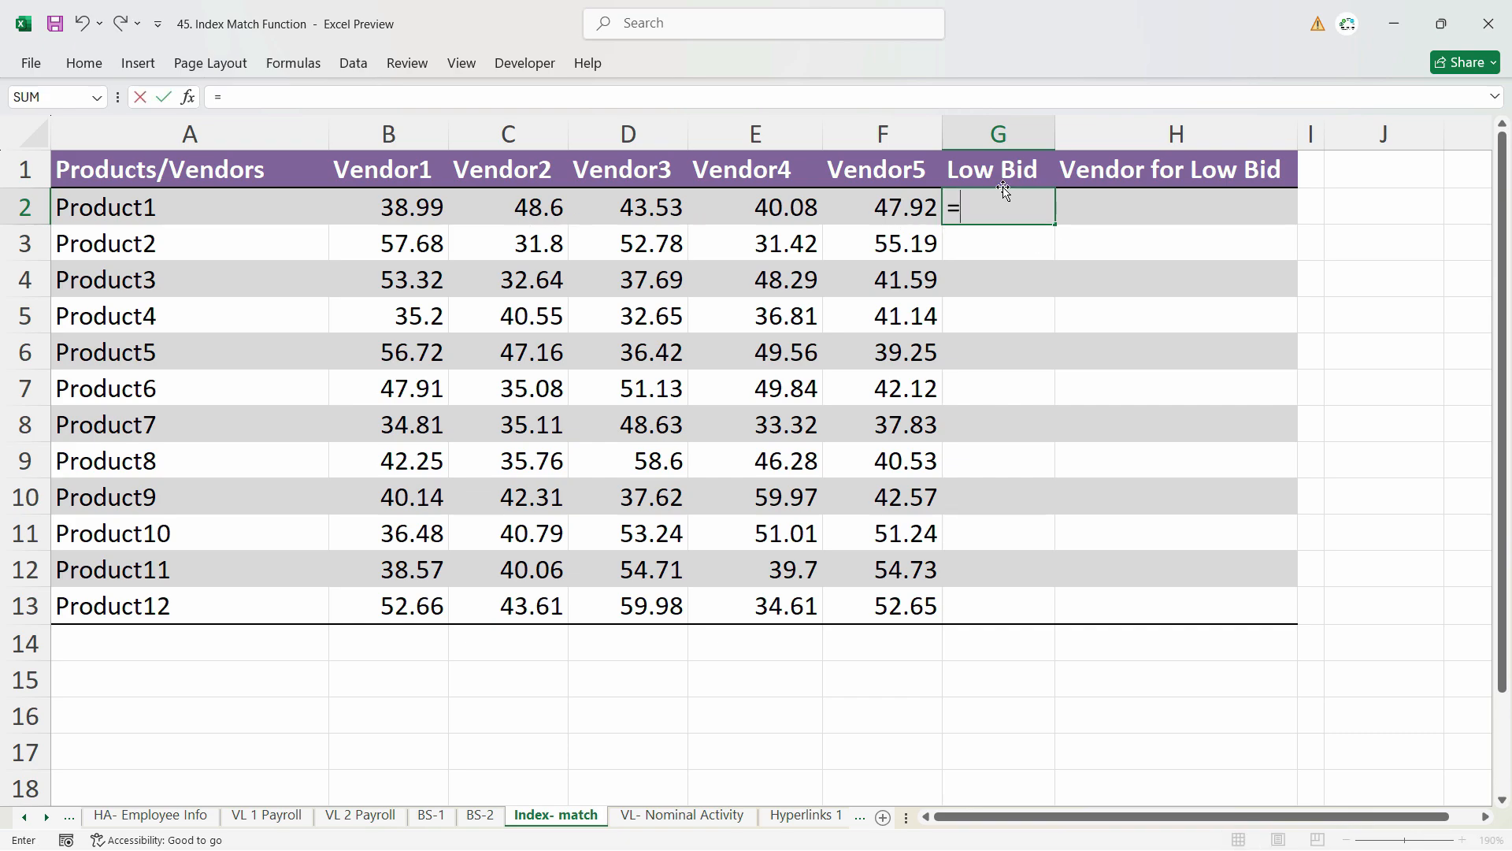
text(min)
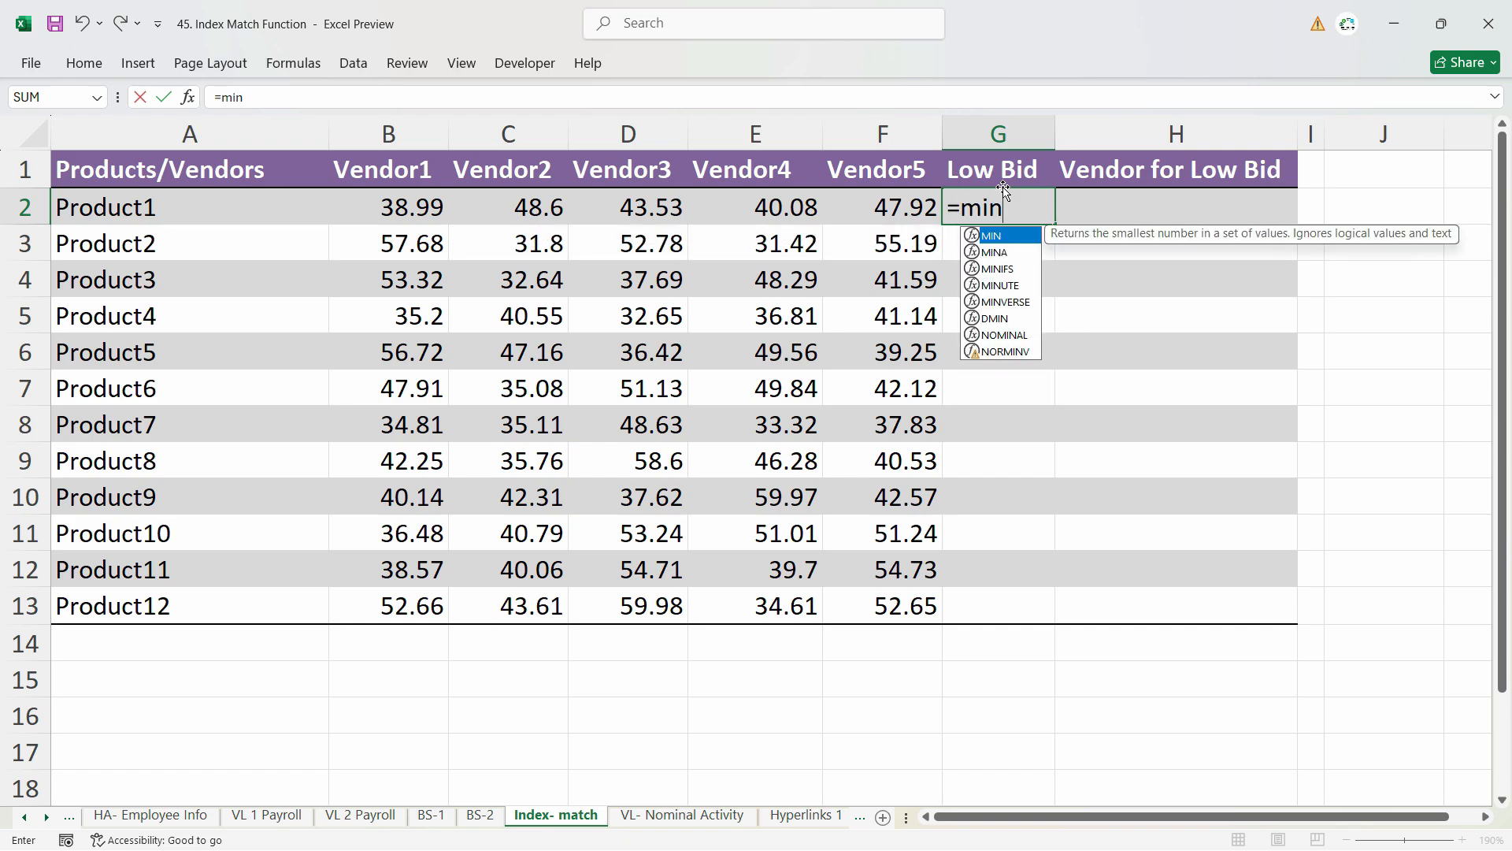
key(Tab)
drag(906, 207, 425, 210)
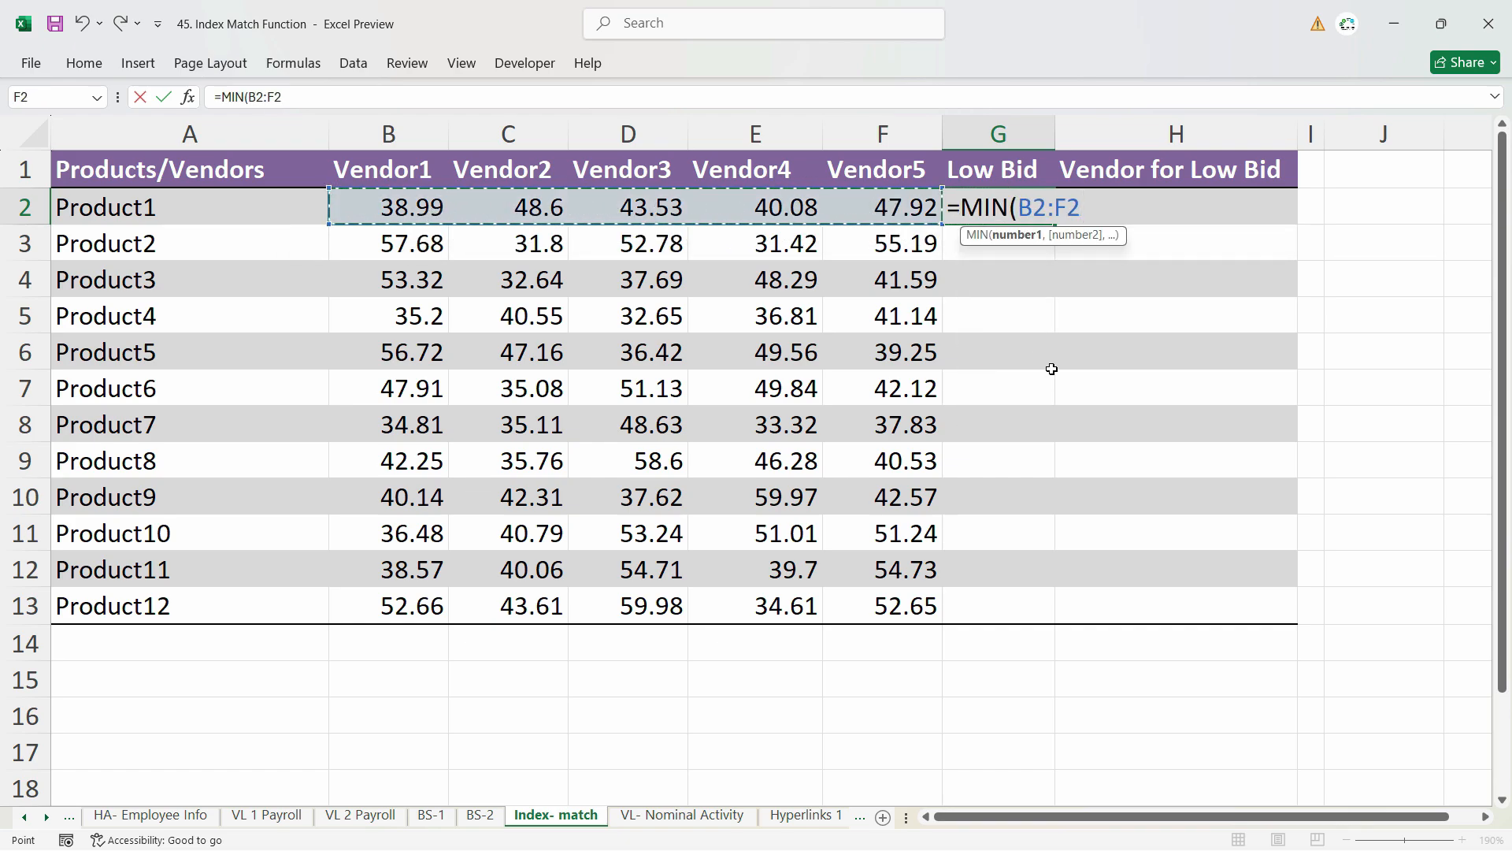
key(Return)
click(991, 214)
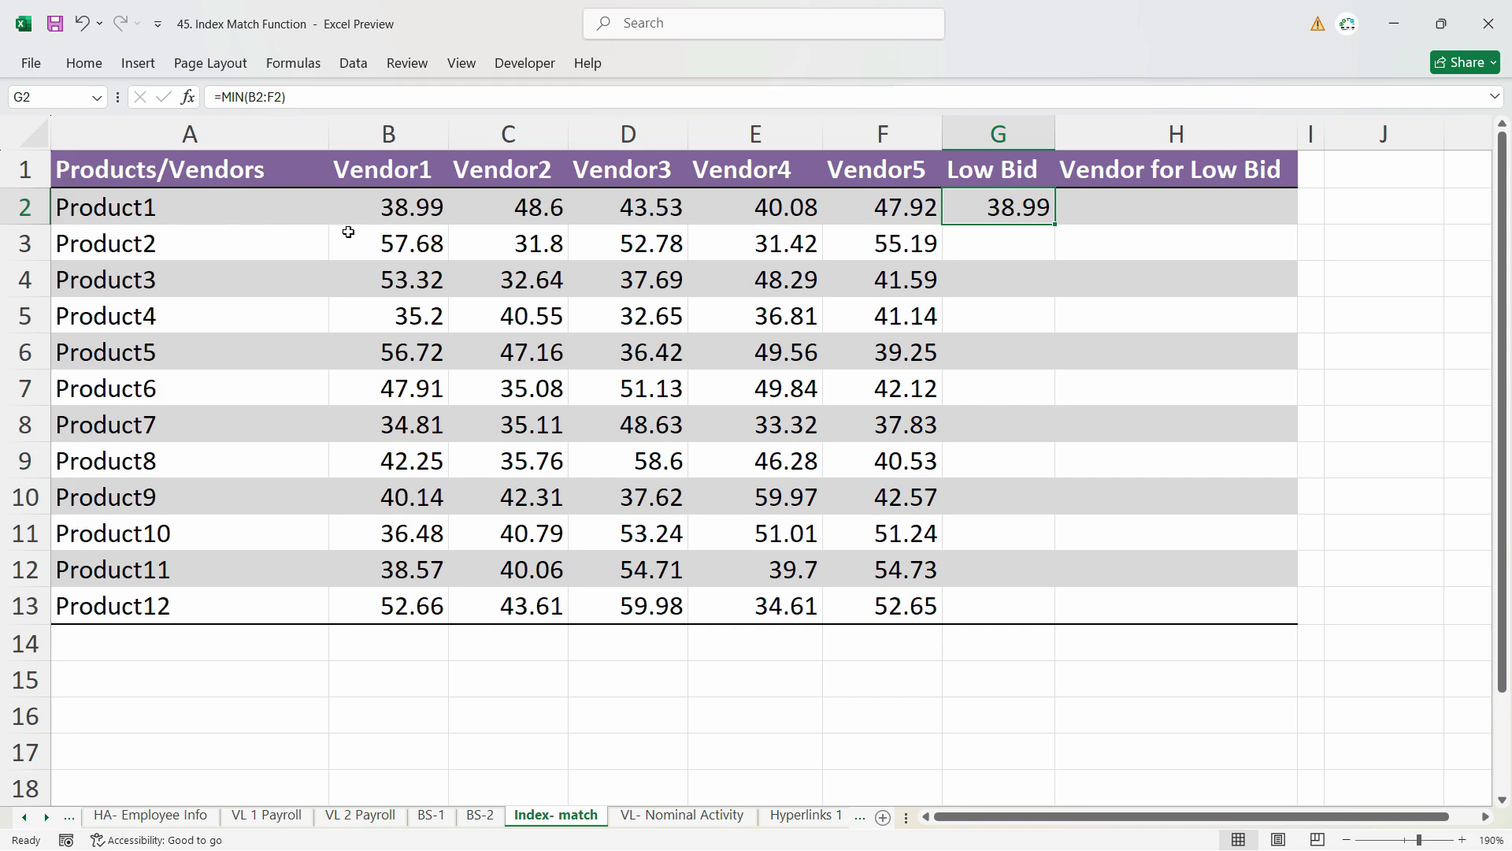
drag(1054, 227, 1060, 634)
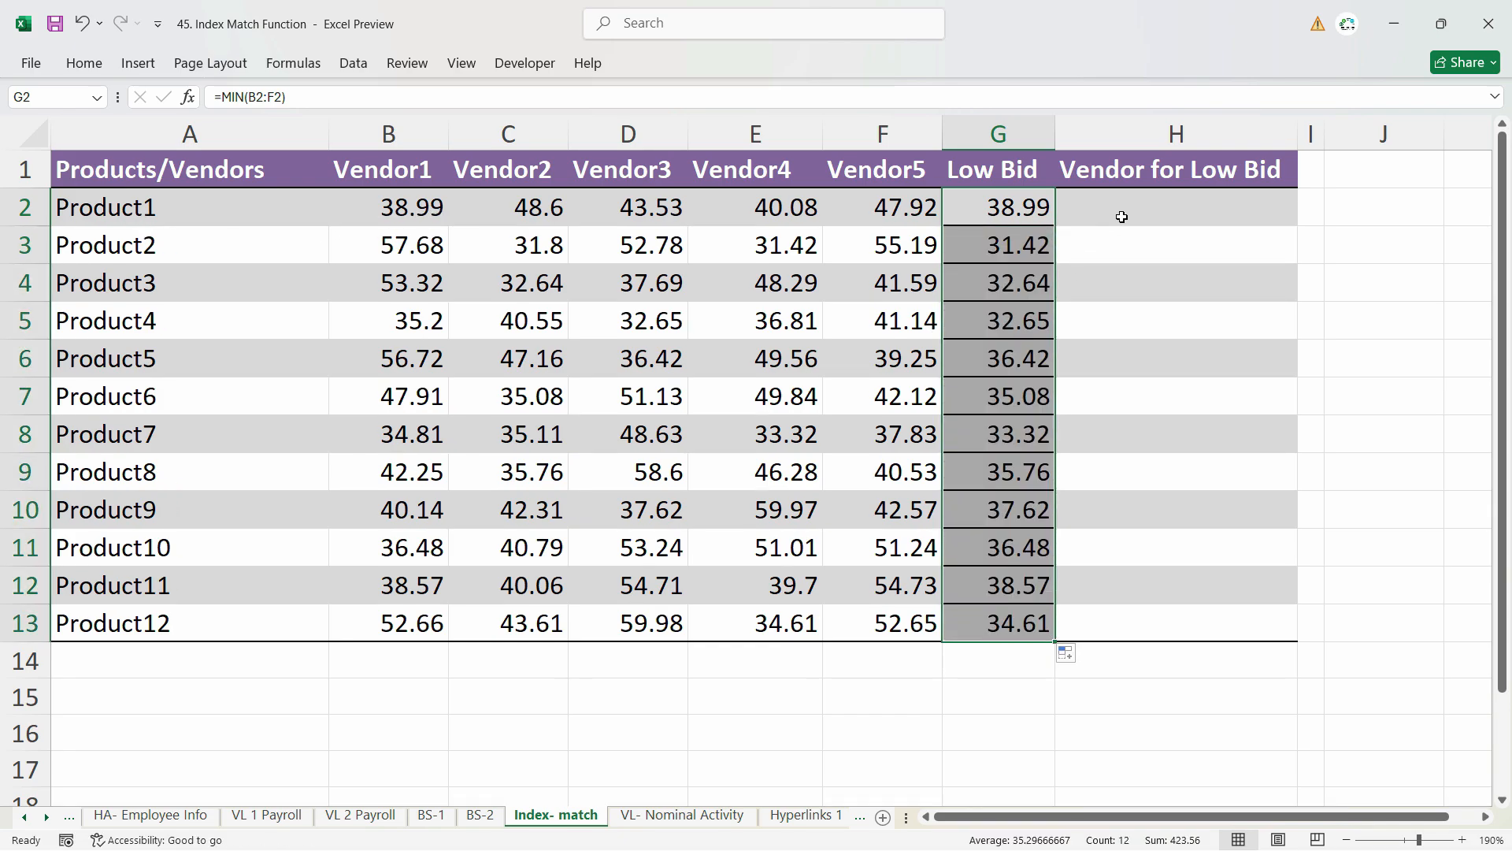
- Compare Product1's low bid in G2 with its vendor bids in row 2 to identify the matching vendor
key(Right)
key(Left)
key(Left)
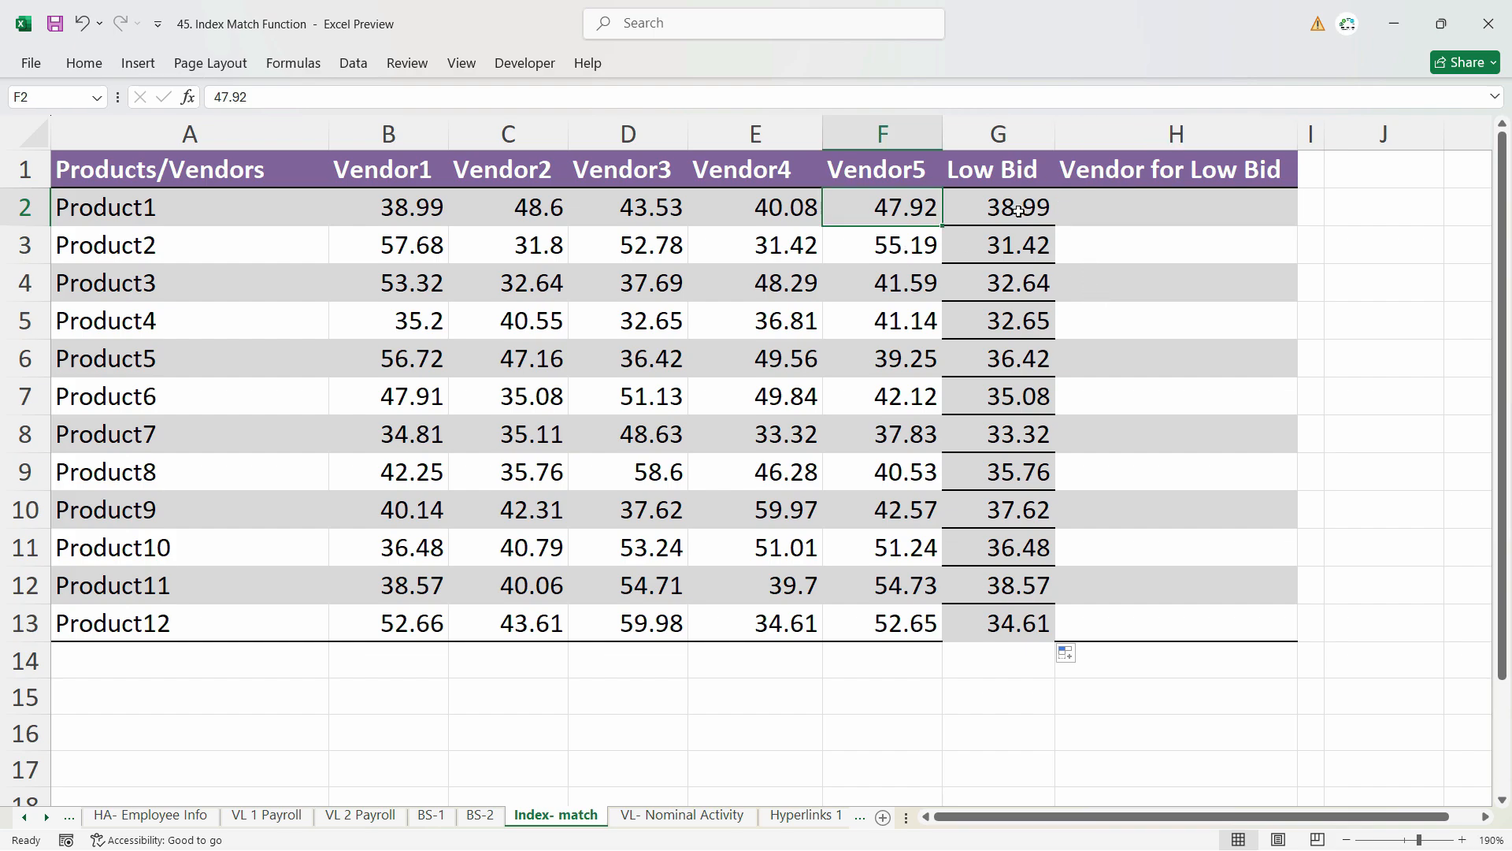
key(Right)
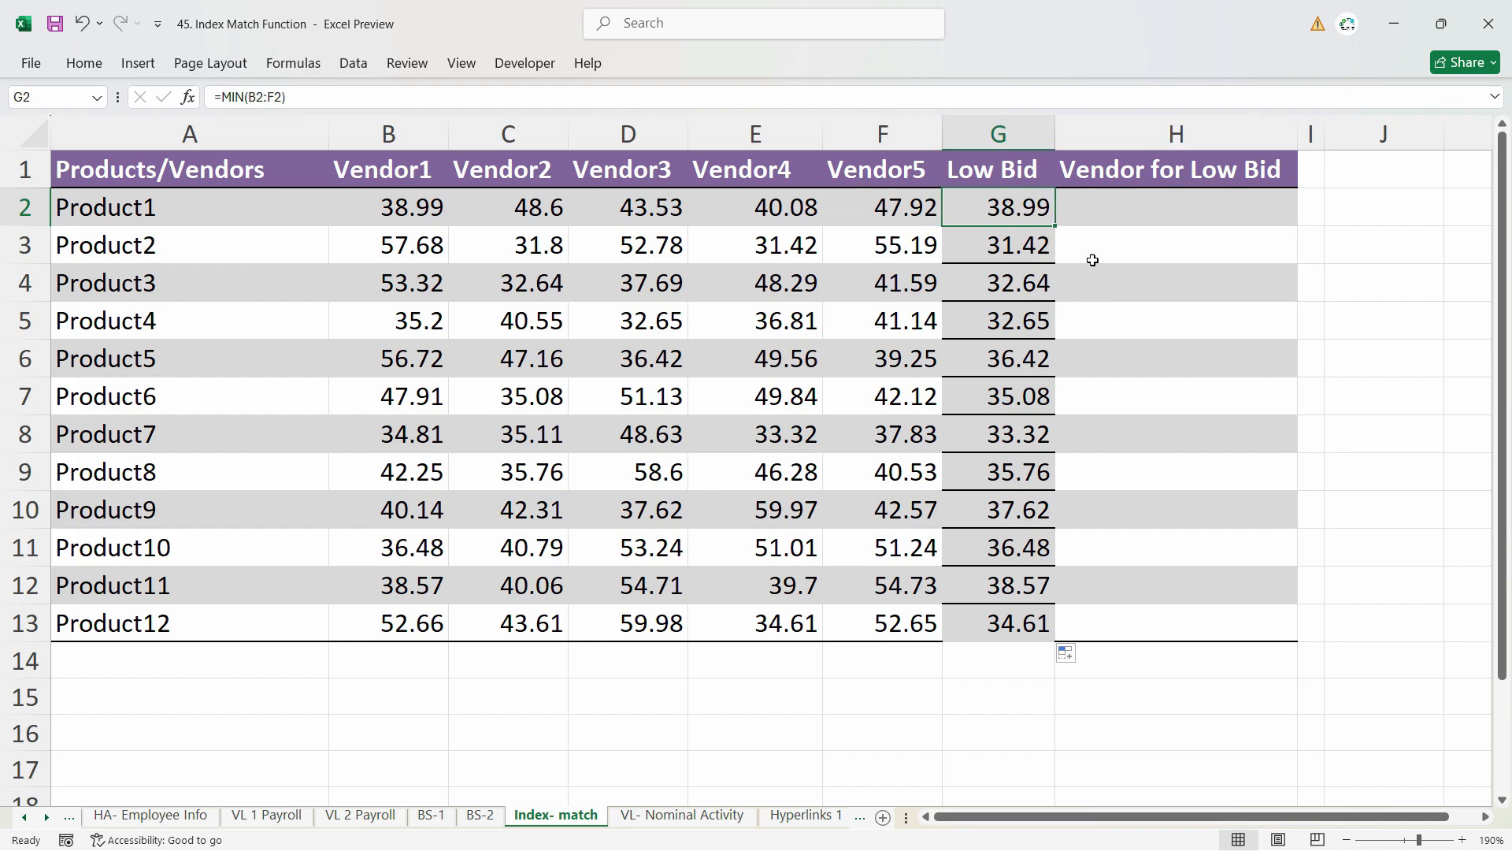
click(1205, 206)
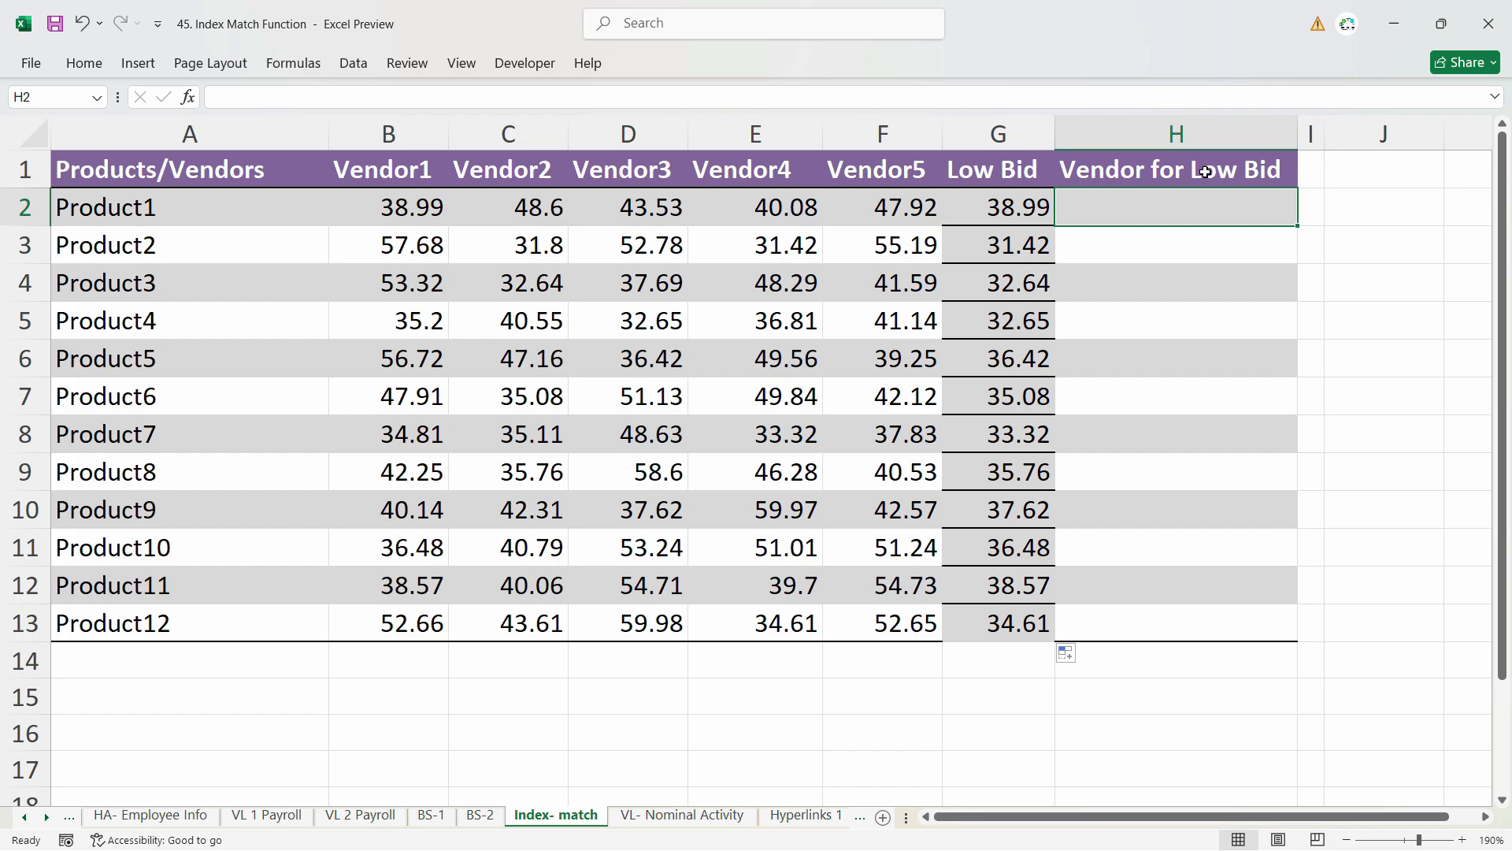
click(997, 213)
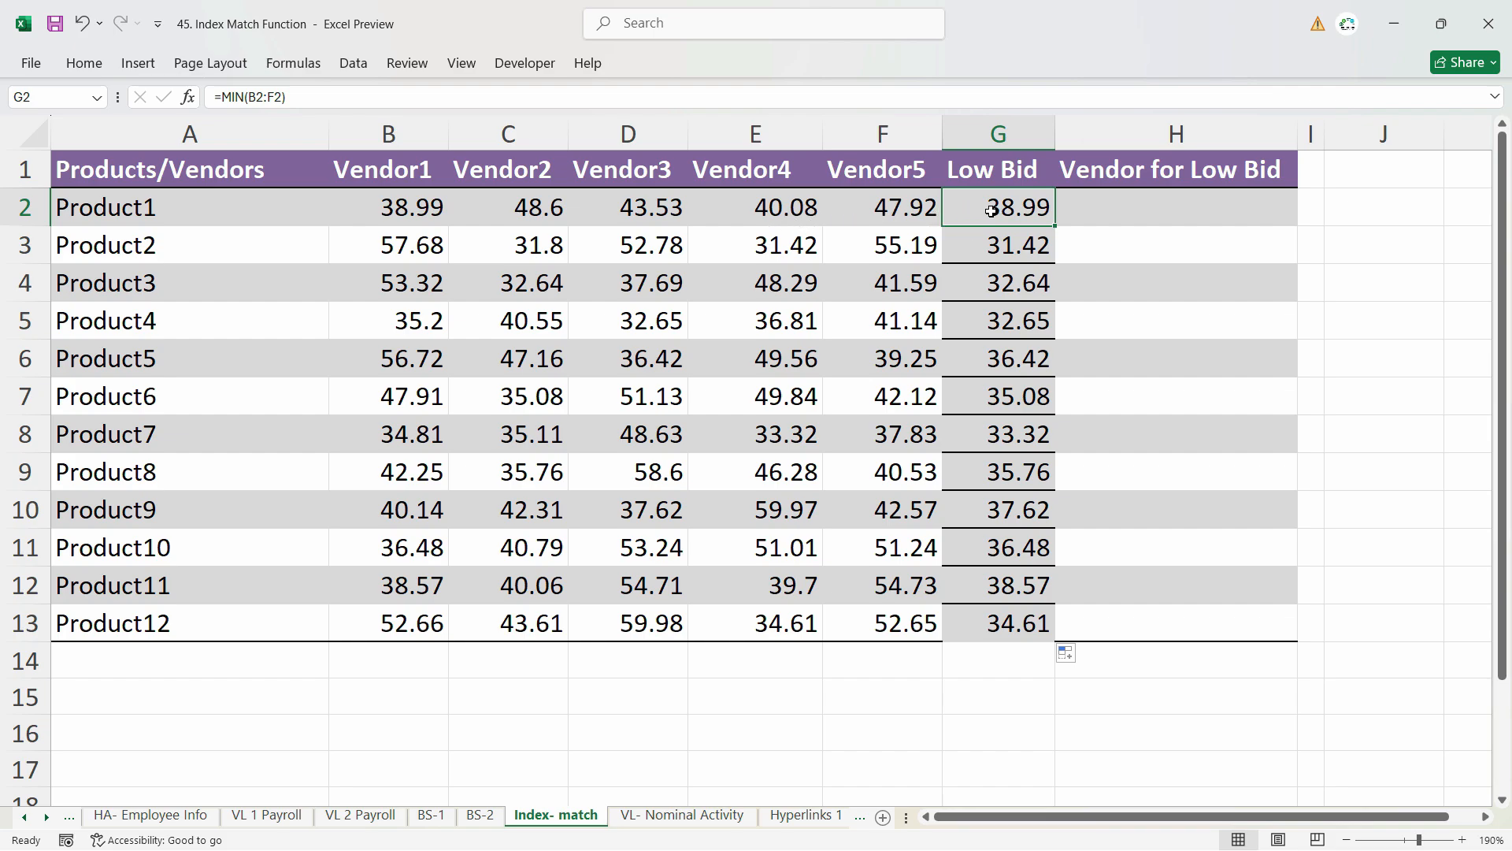
drag(1013, 214, 407, 211)
click(407, 210)
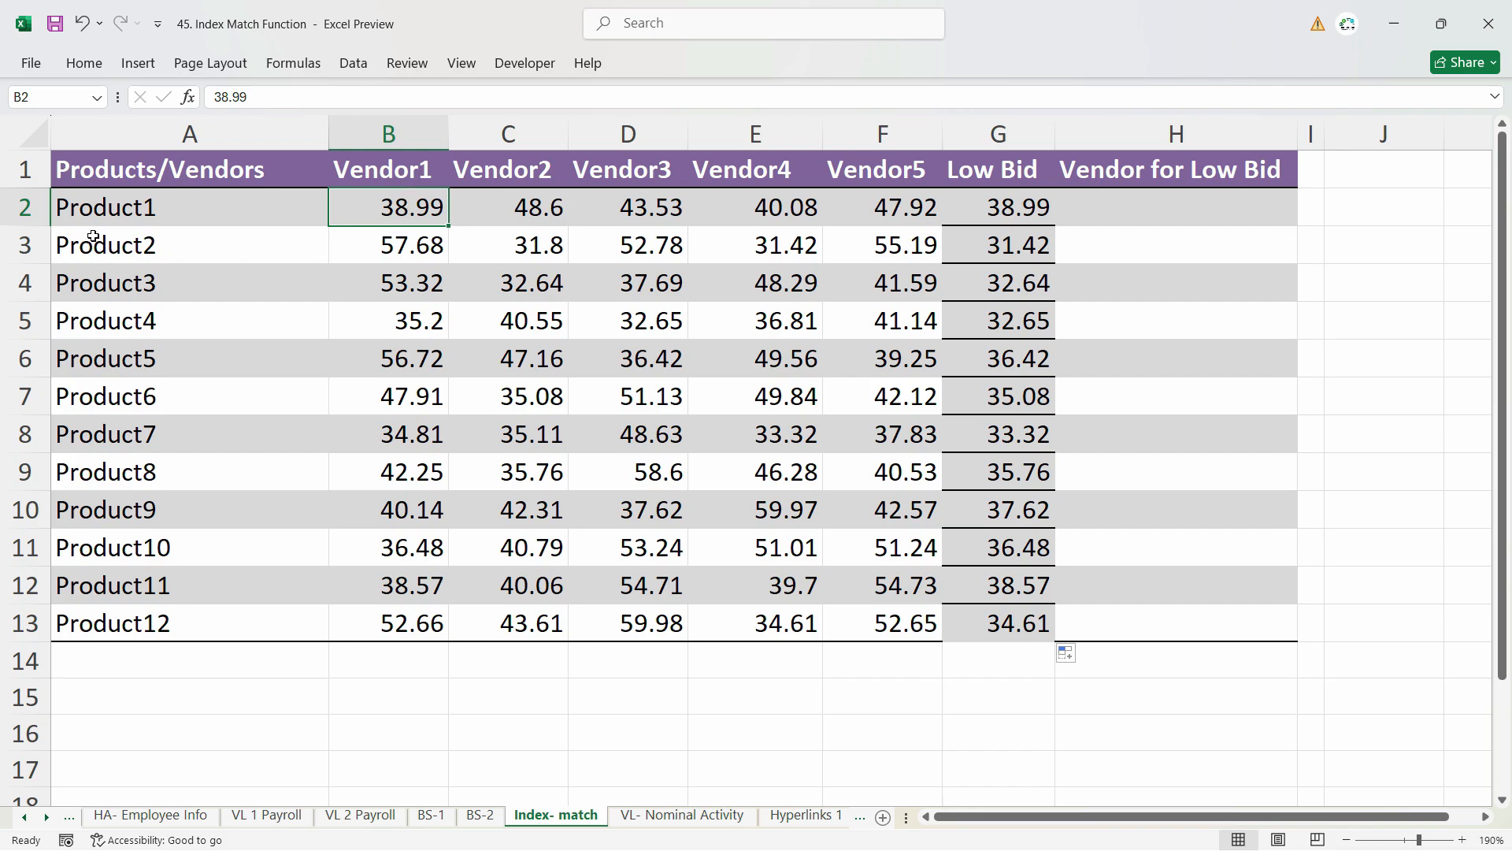
click(142, 208)
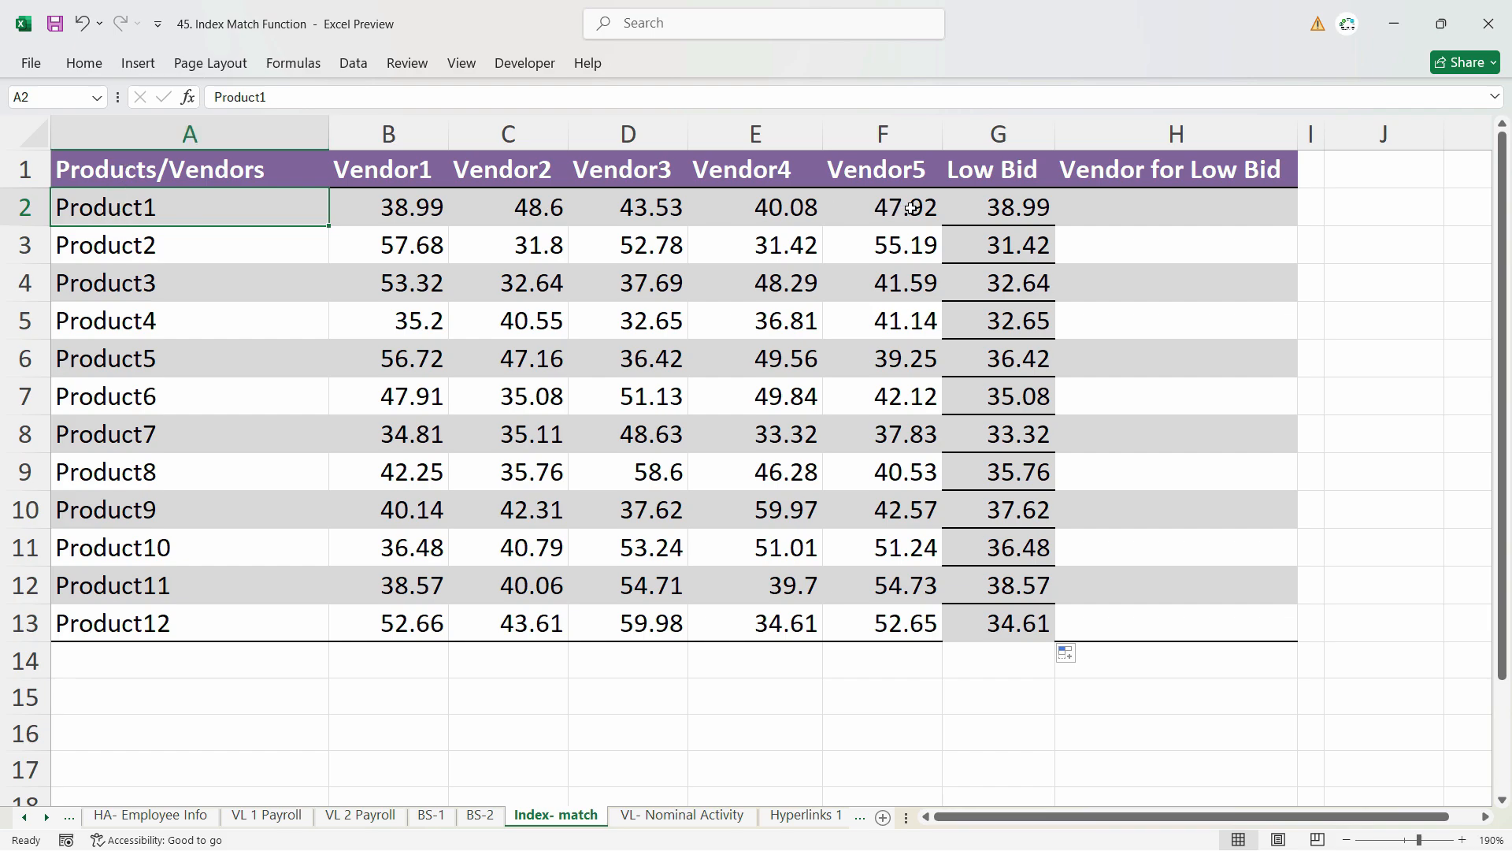
double_click(407, 211)
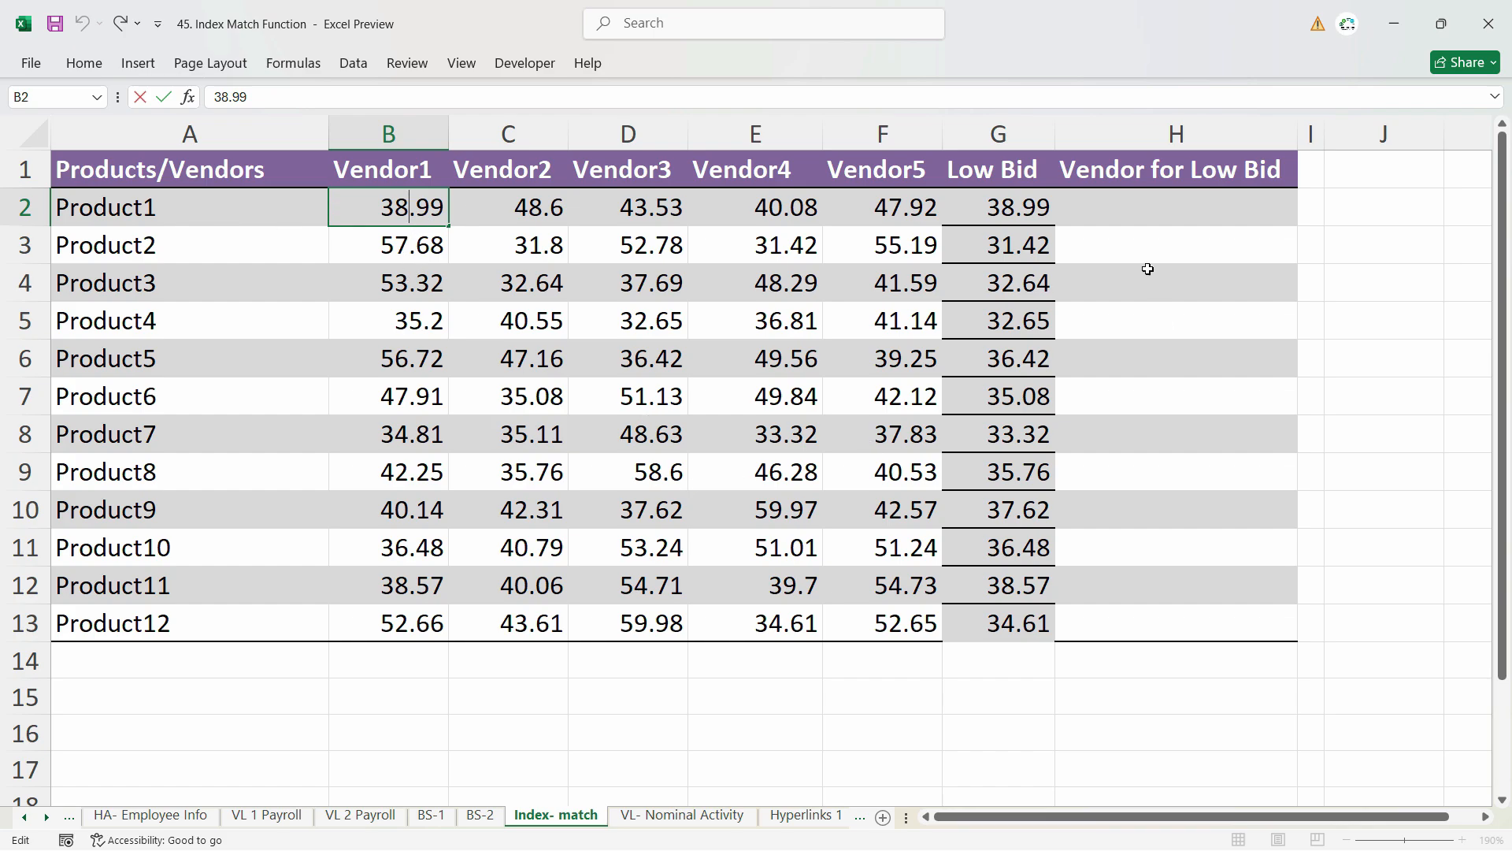
- Enter =MATCH(G2,B2:F2,0) in H2 to find the position of Product1's low bid among the vendor bids
click(1148, 222)
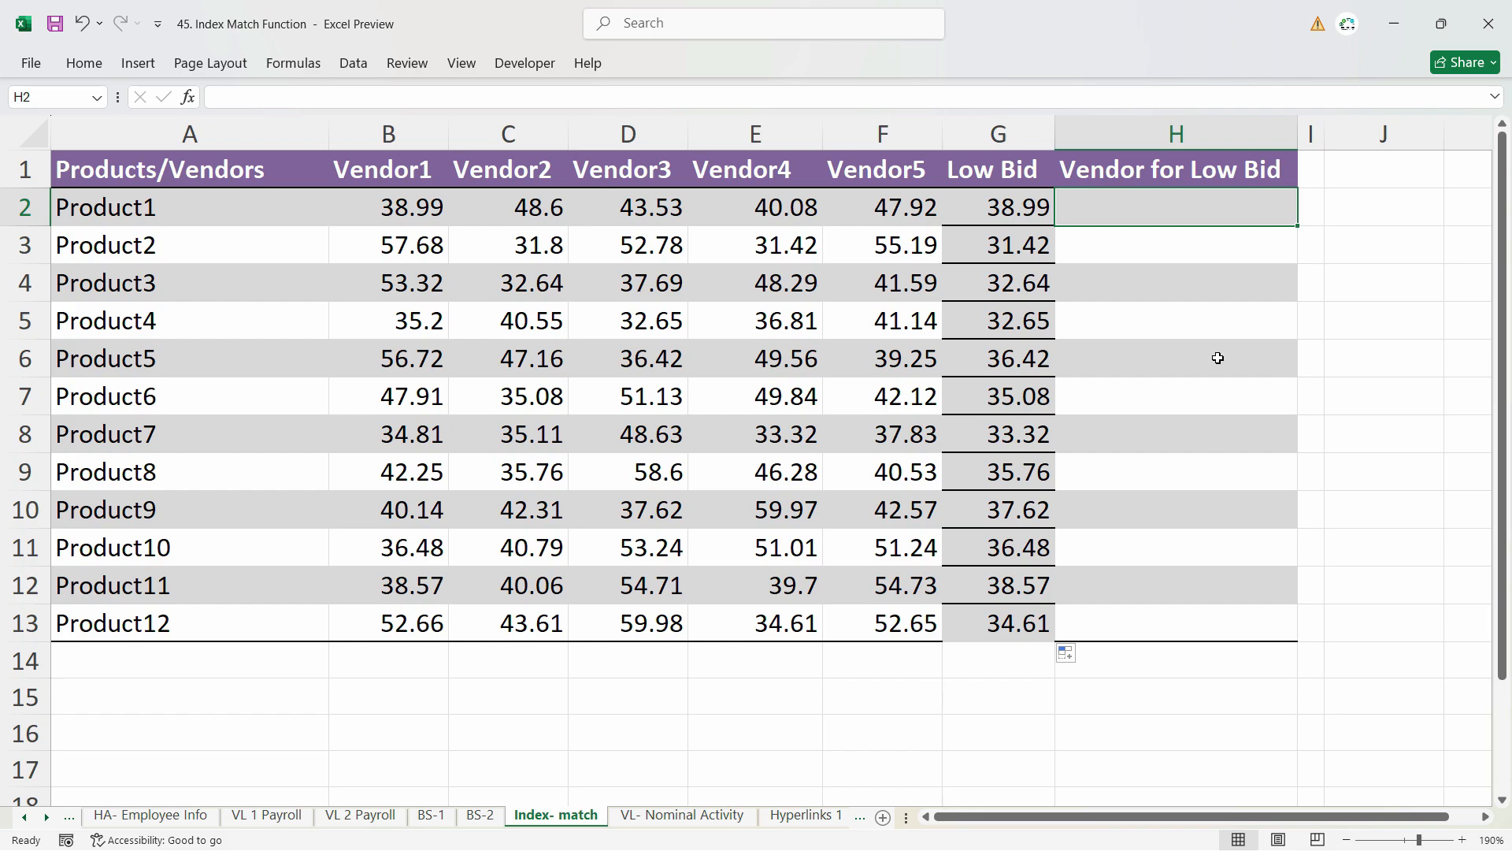
text(=)
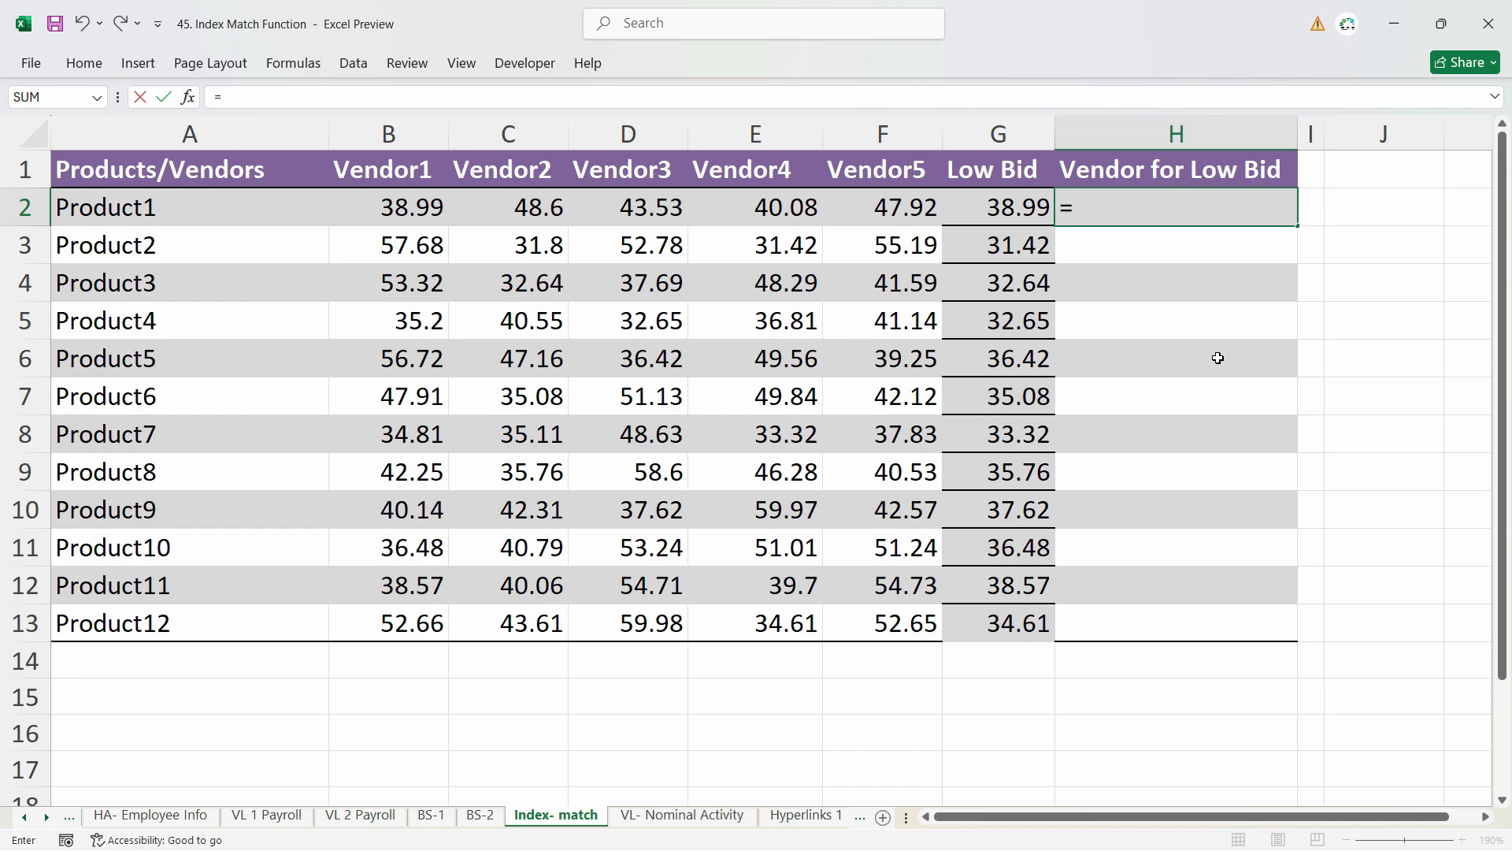
text(matc)
key(Tab)
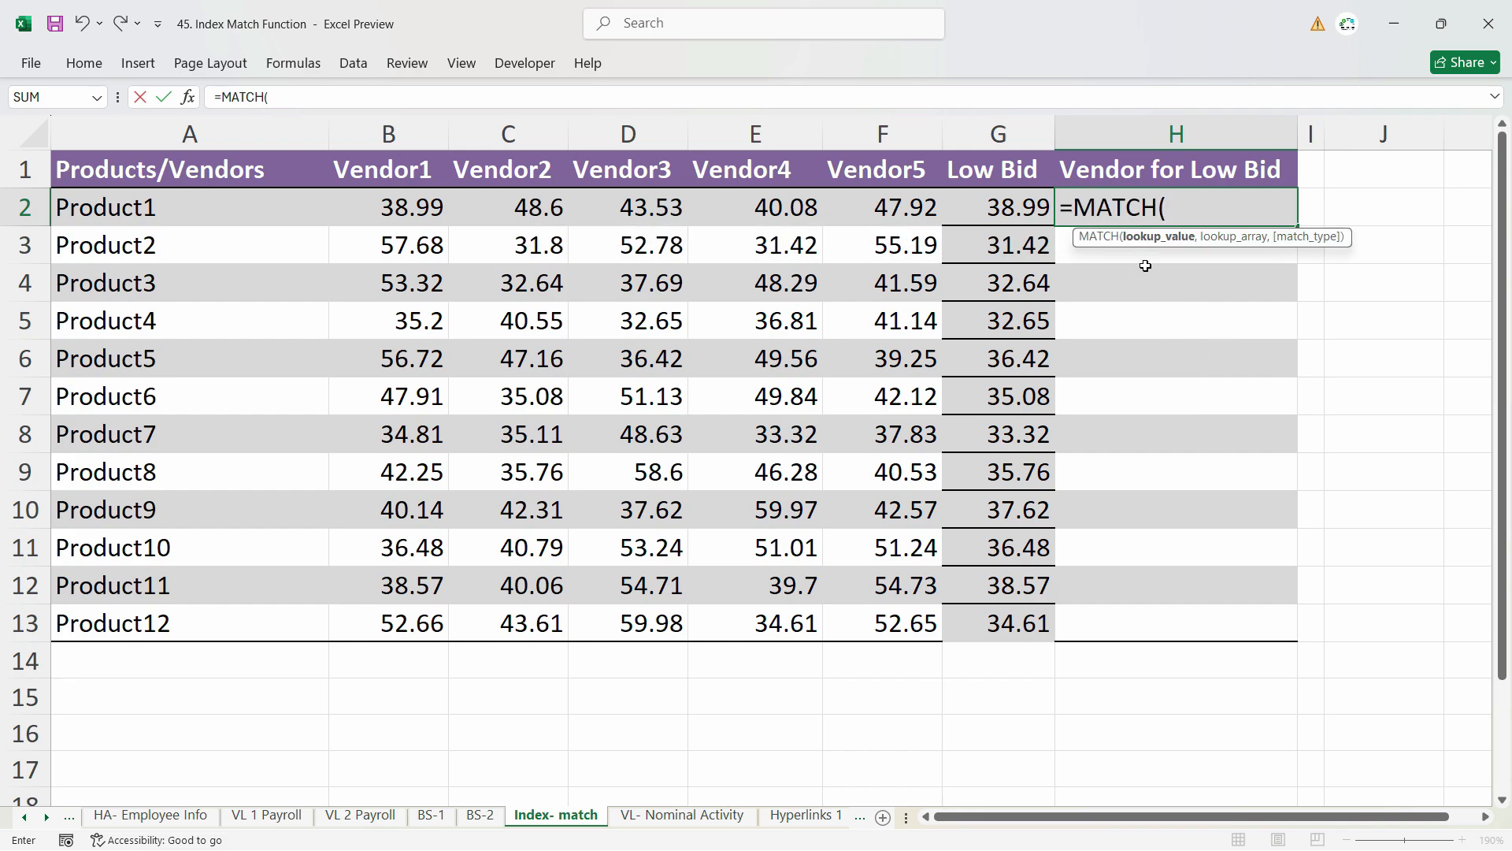
click(997, 215)
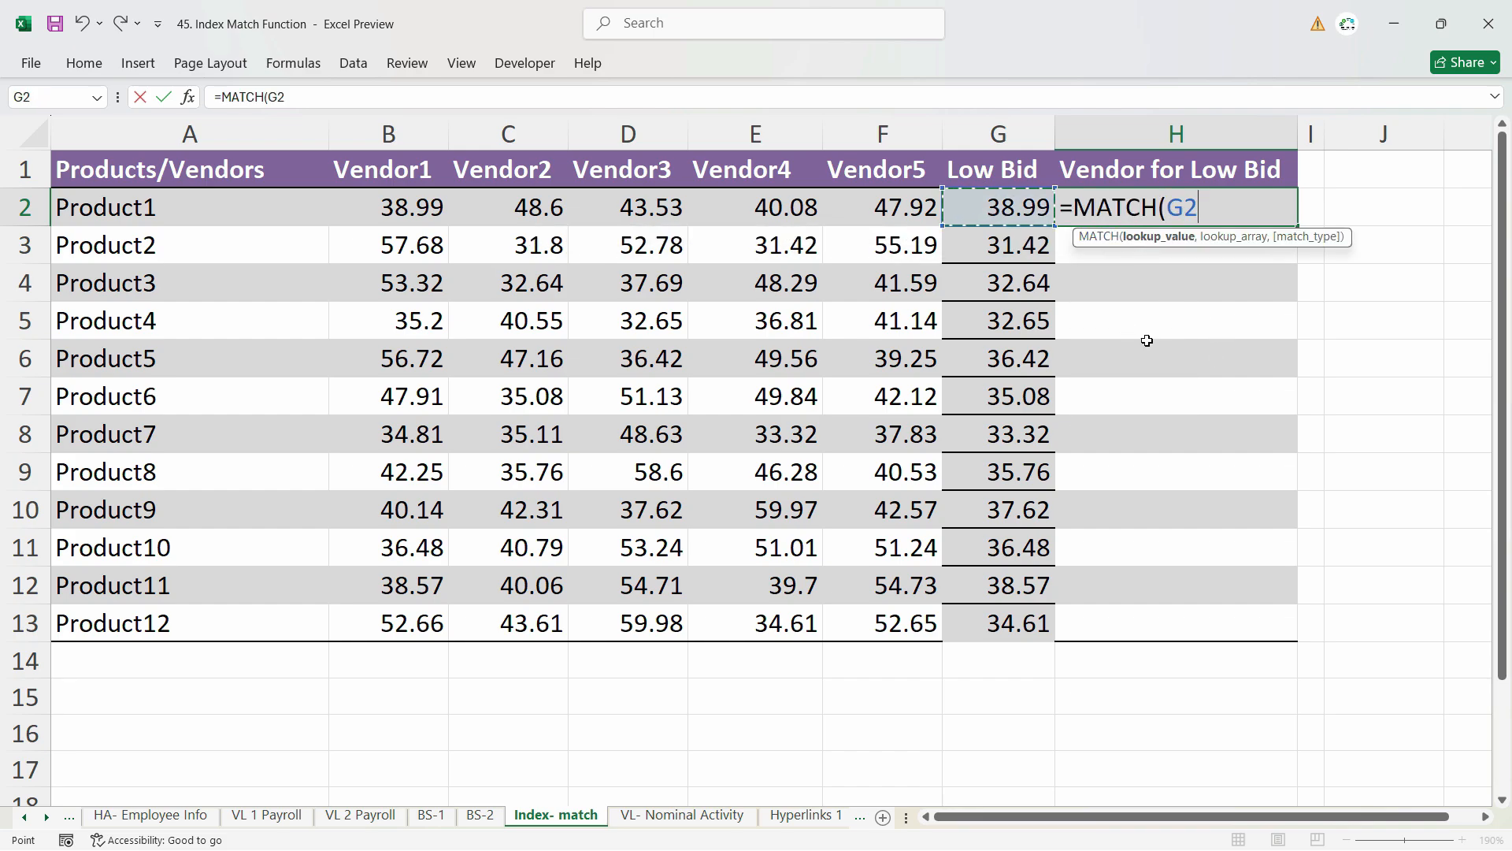
text(,)
drag(907, 206, 390, 215)
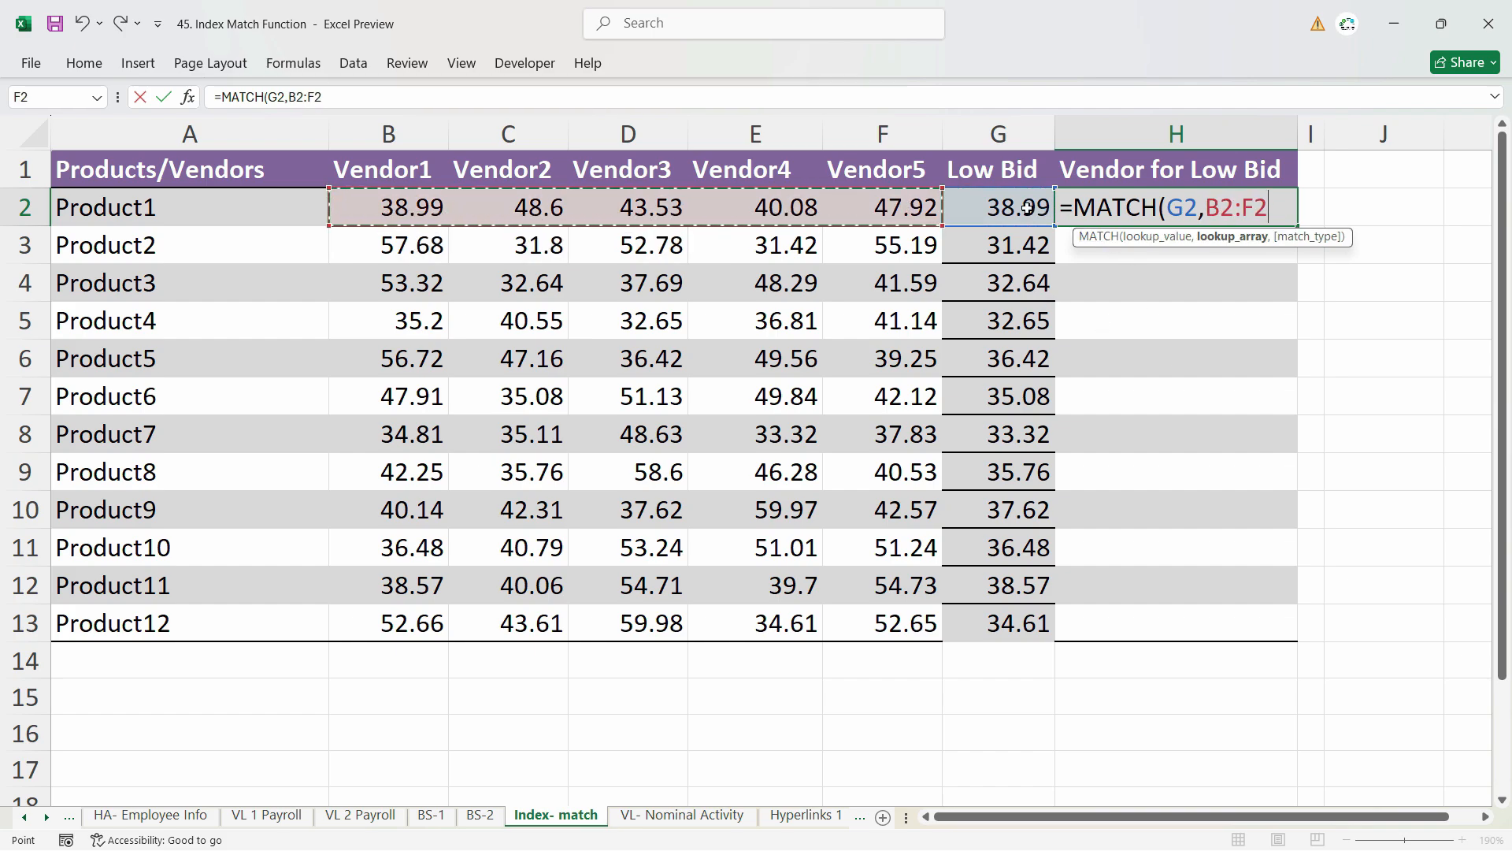
text(,0)
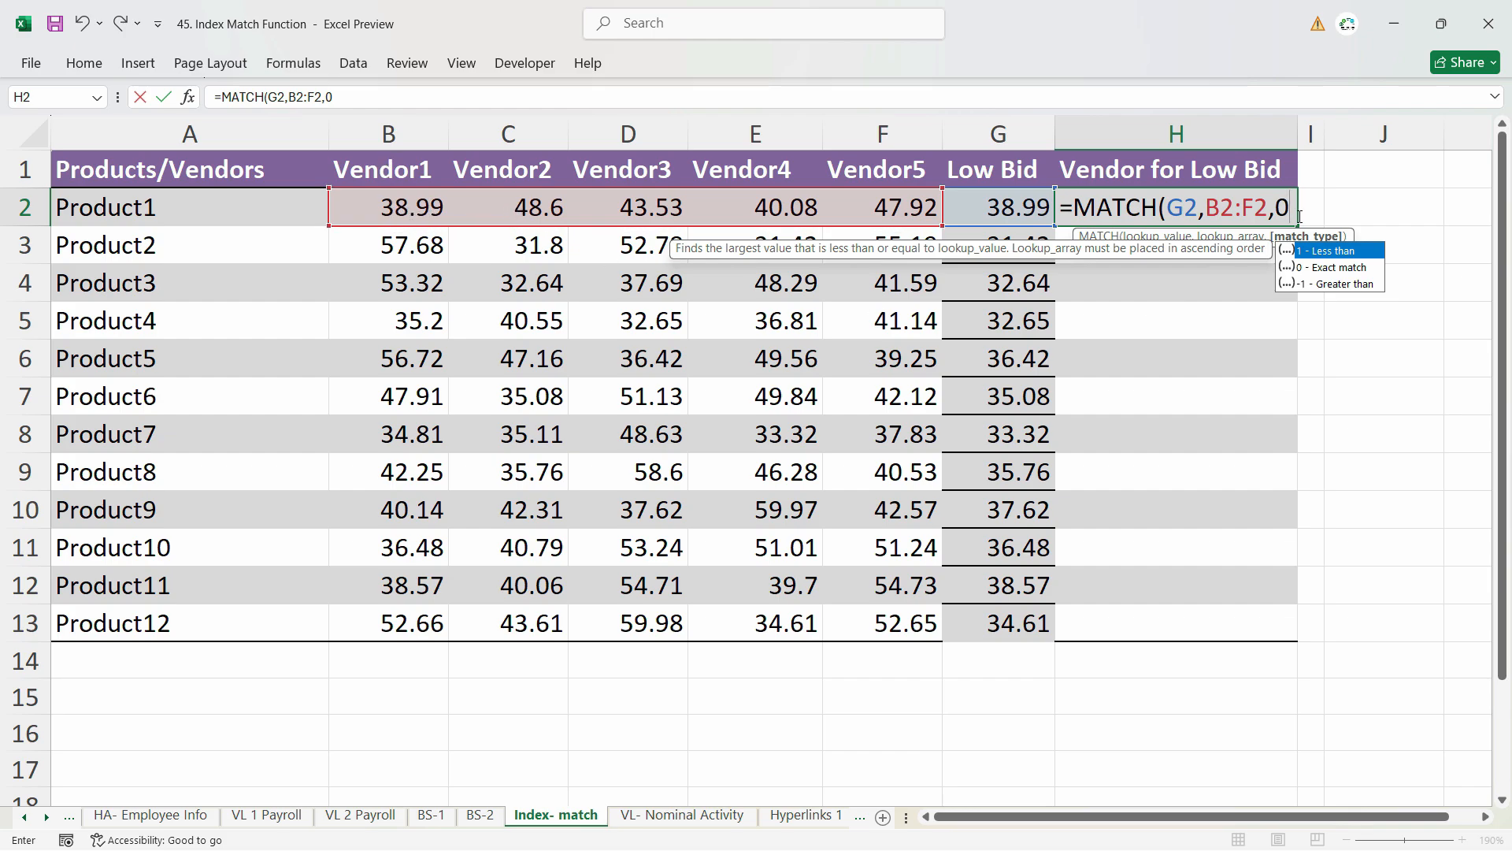
key(Return)
- Wrap the MATCH formula in H2 with INDEX over the vendor headers as =INDEX(B1:F1,MATCH(G2,B2:F2,0)), accepting the proposed closing-parenthesis correction
click(1202, 208)
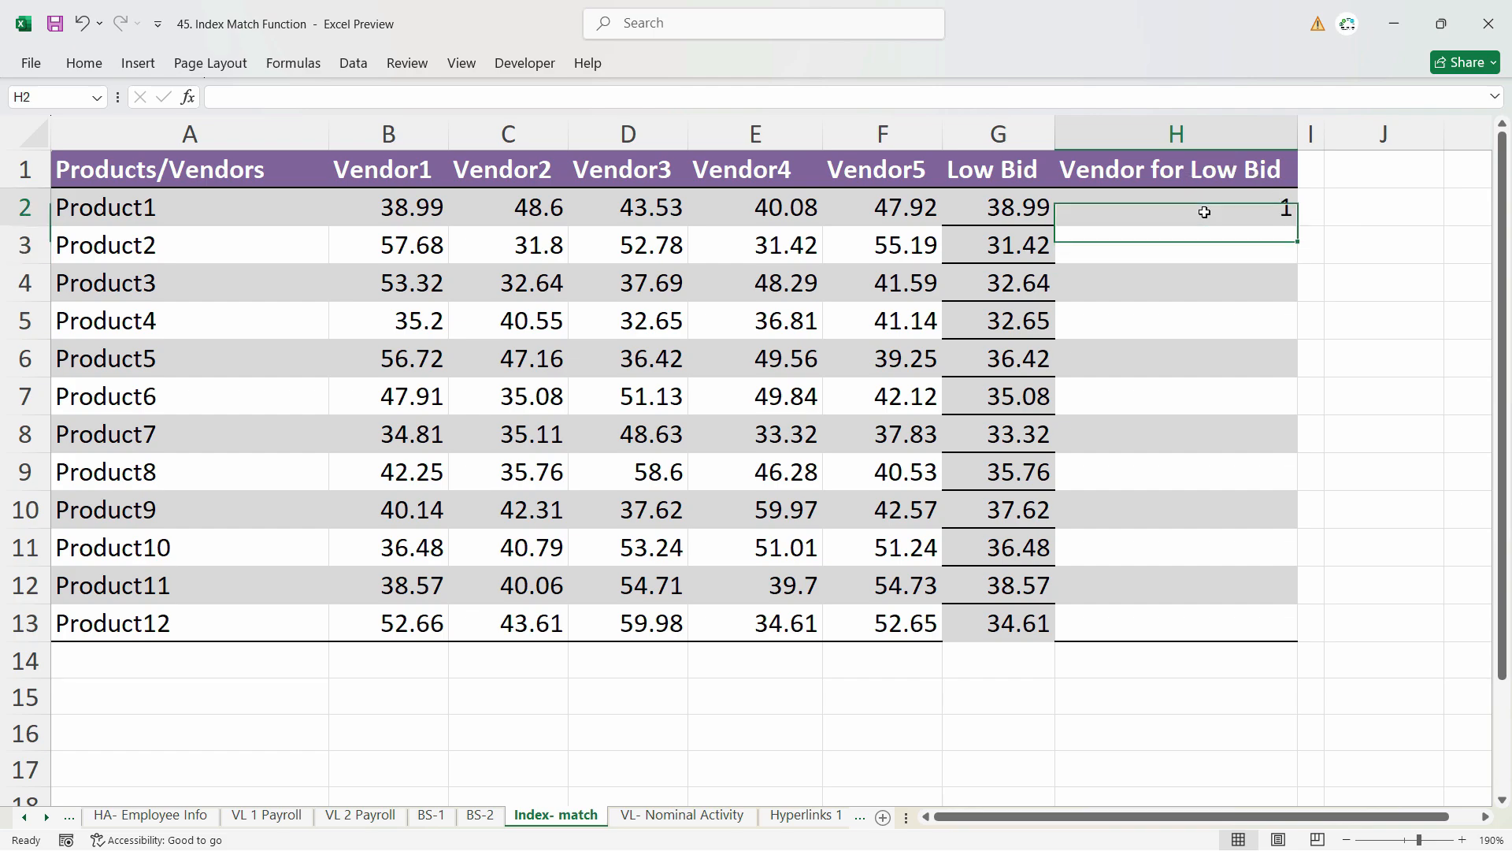
key(F2)
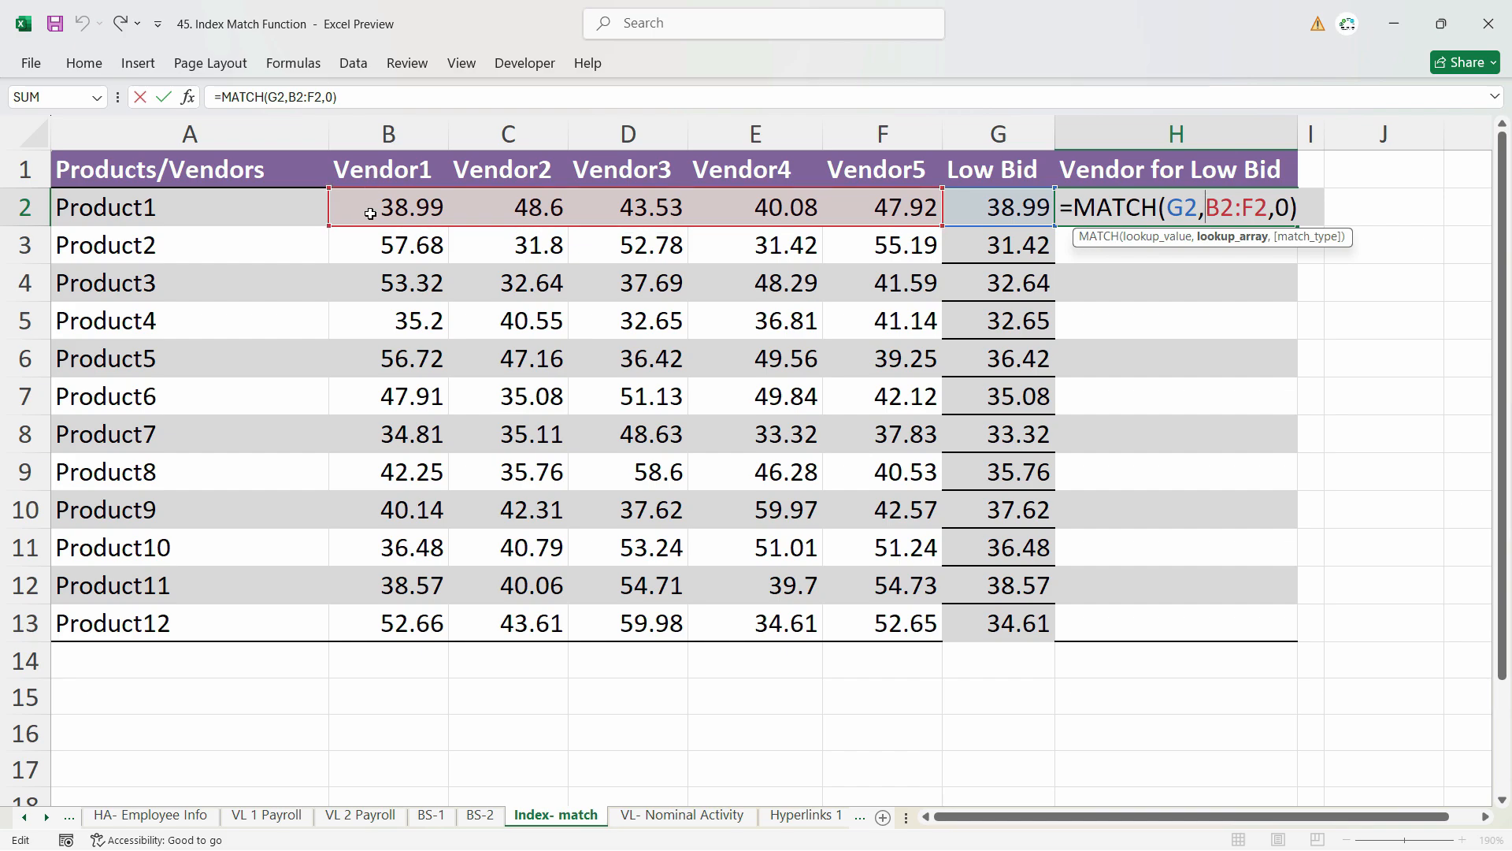
click(1075, 209)
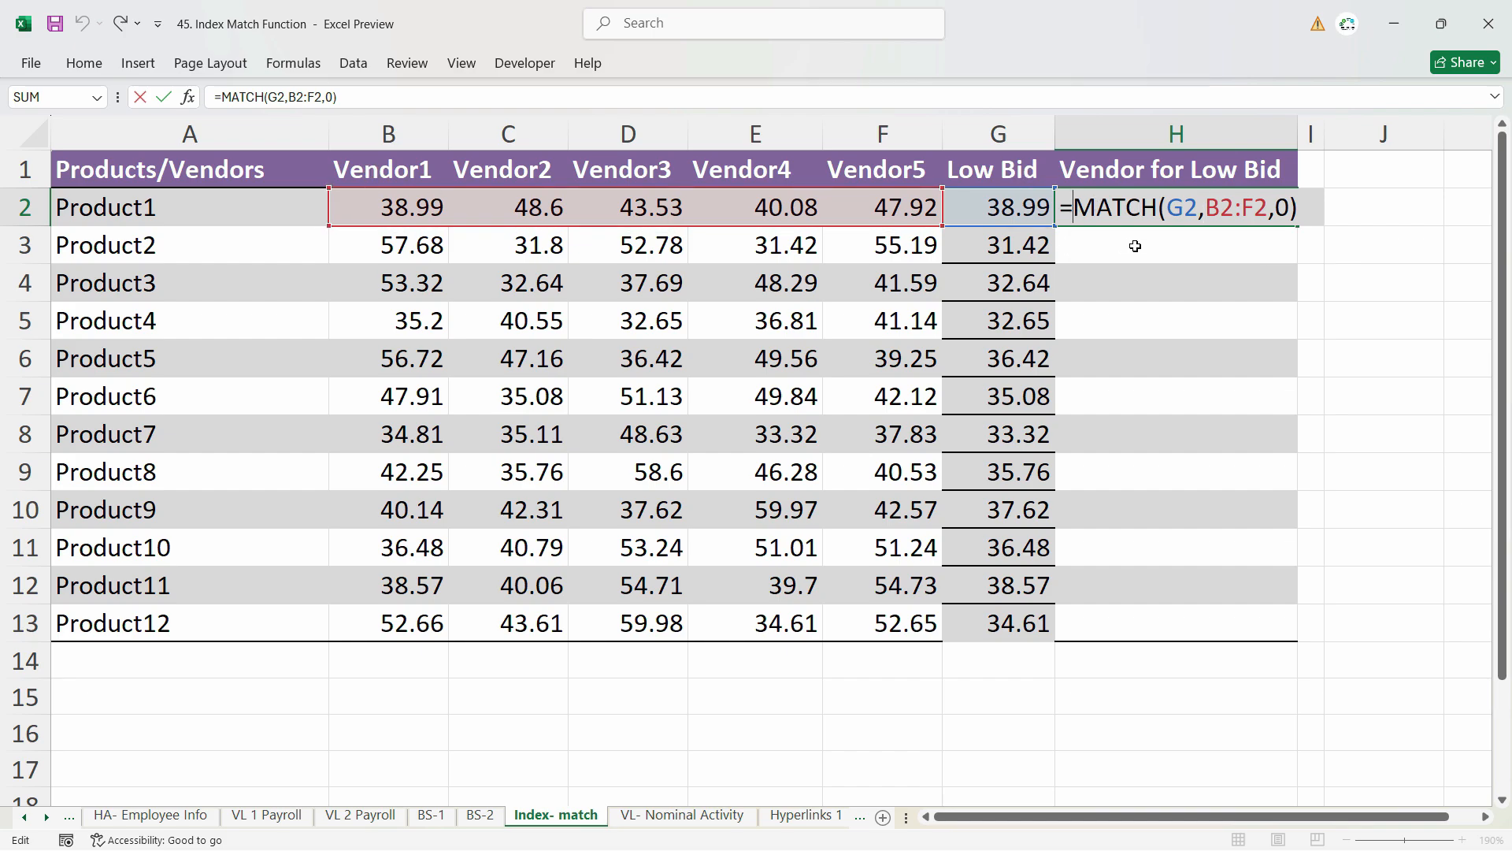
key(ctrl+Return)
double_click(1155, 217)
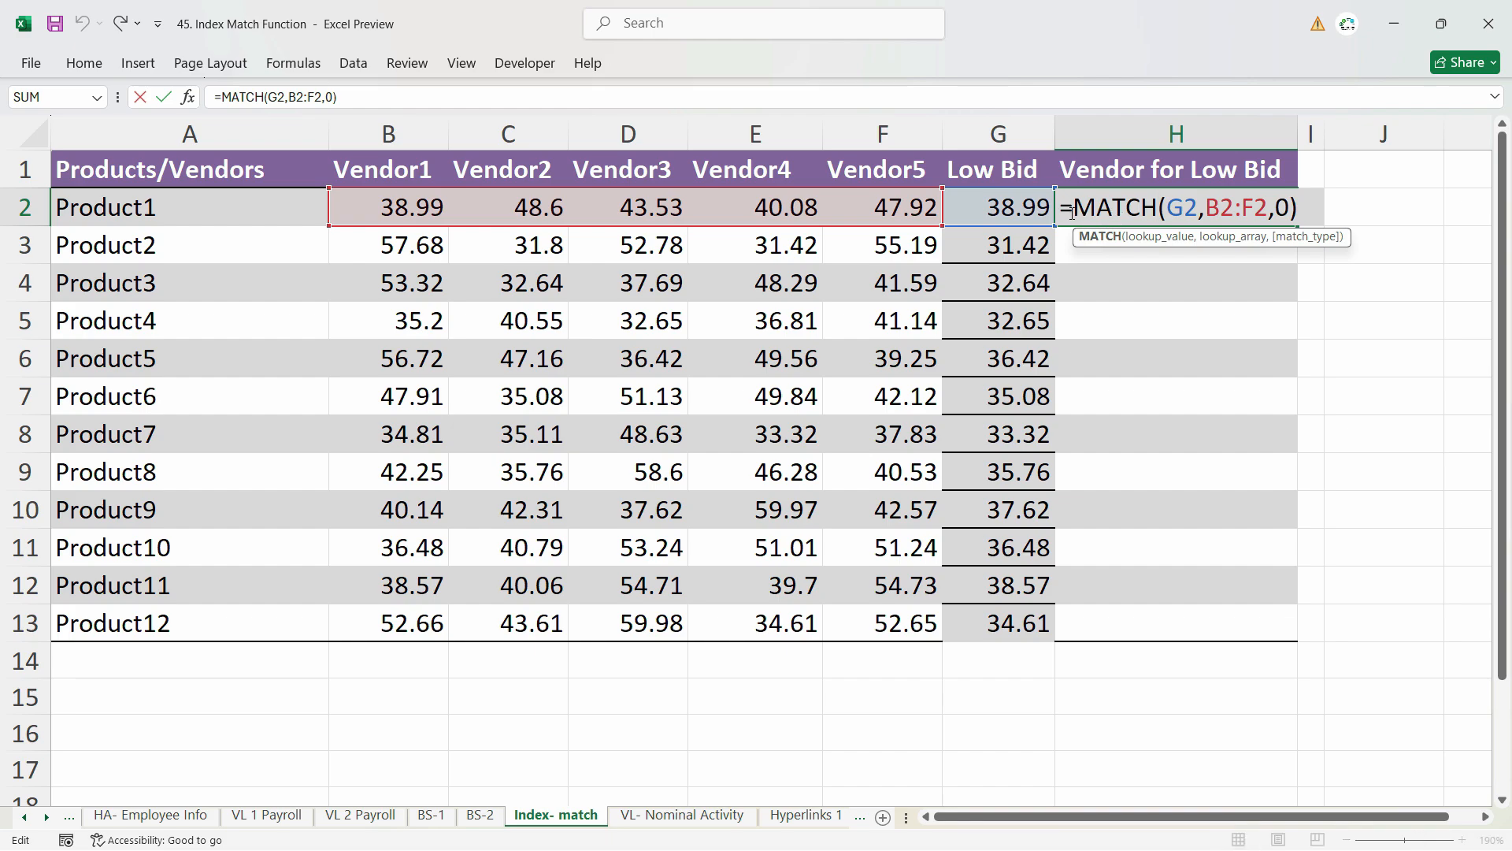
click(1073, 210)
text(index)
key(Tab)
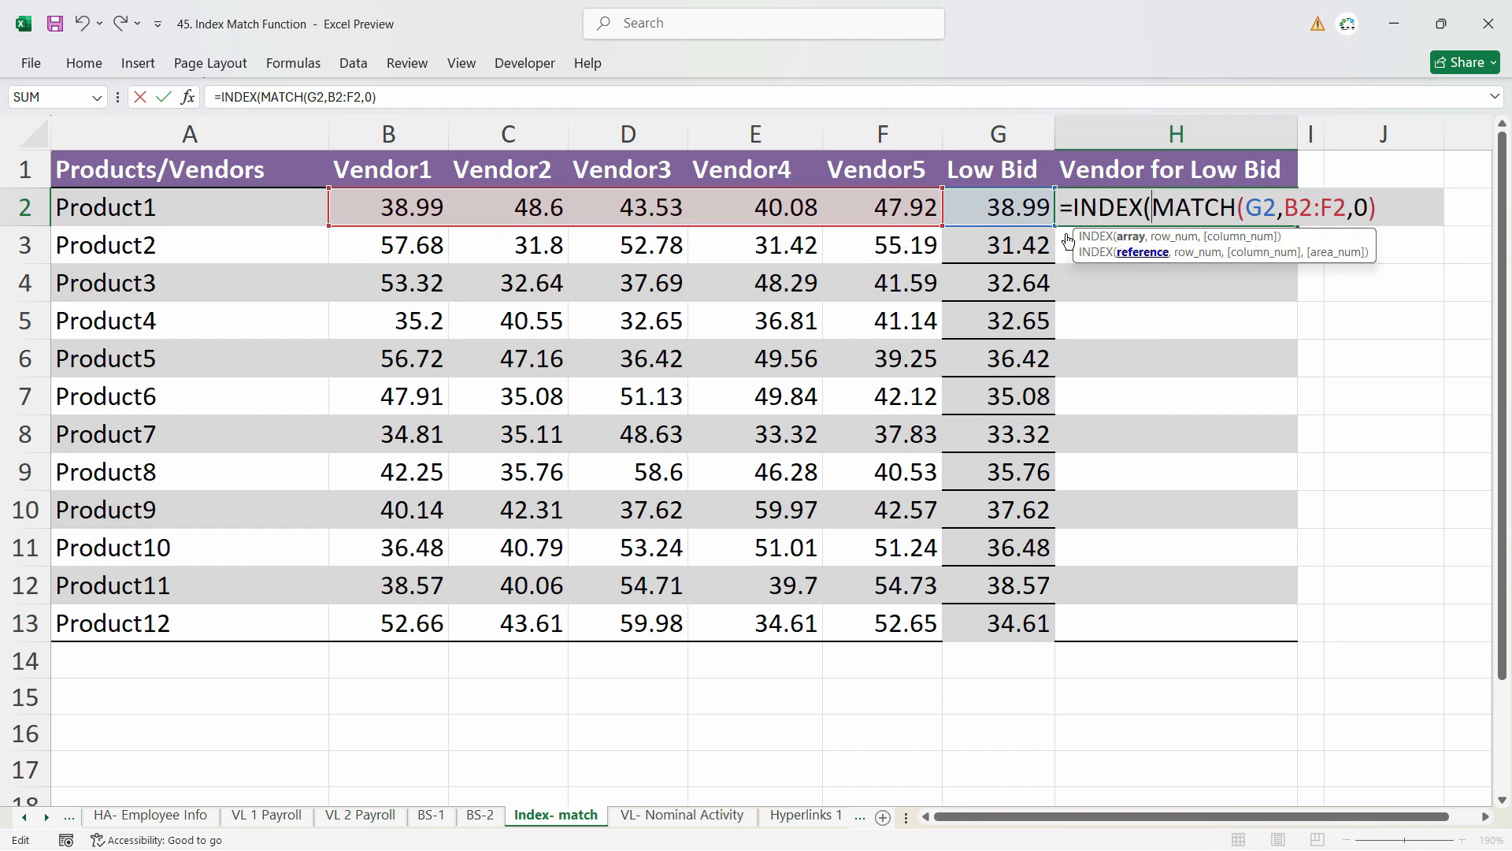
drag(383, 175, 855, 199)
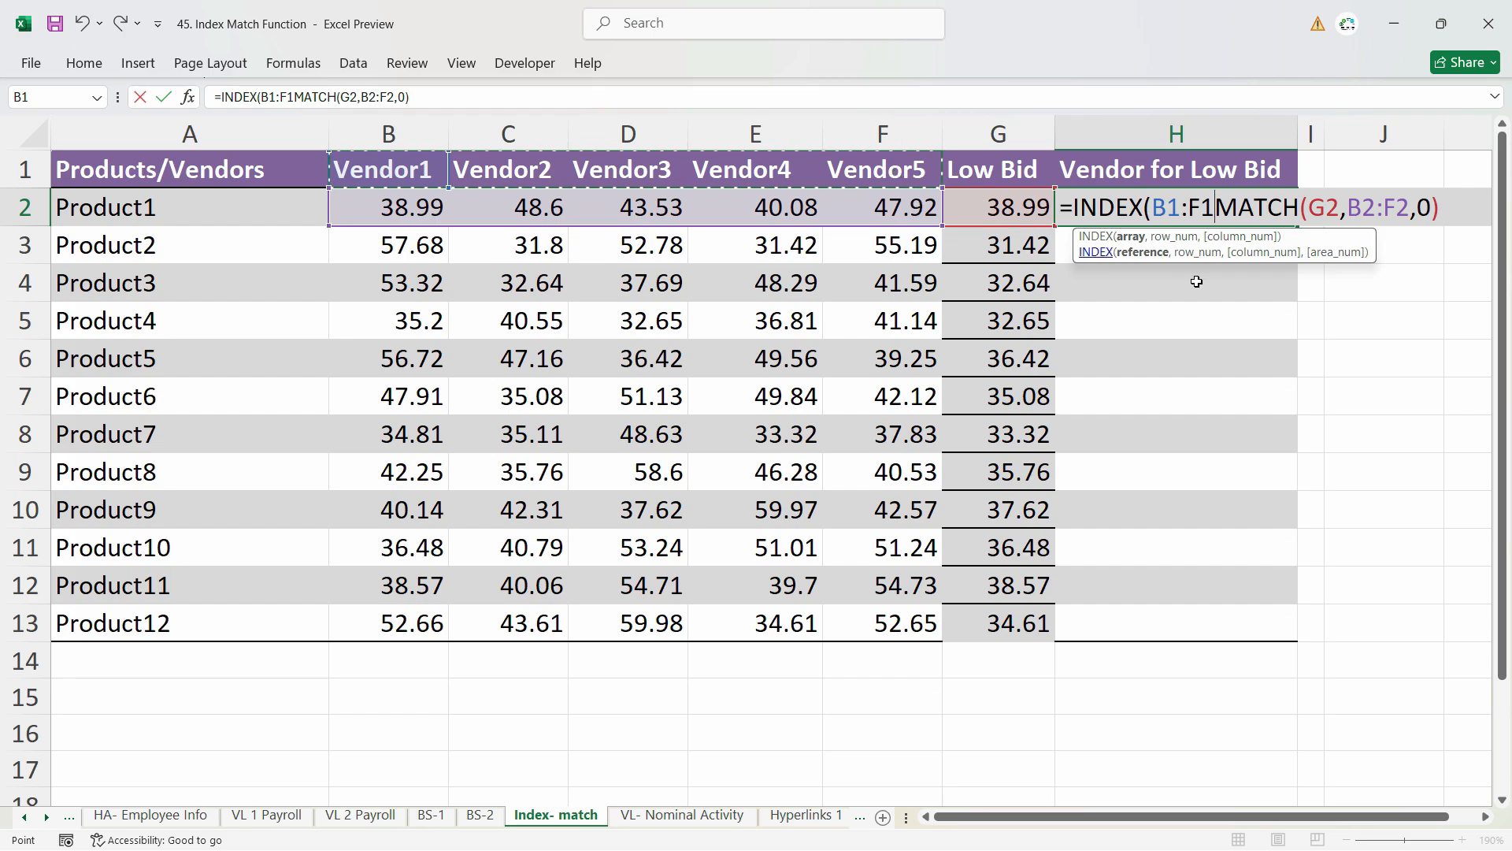
text(,)
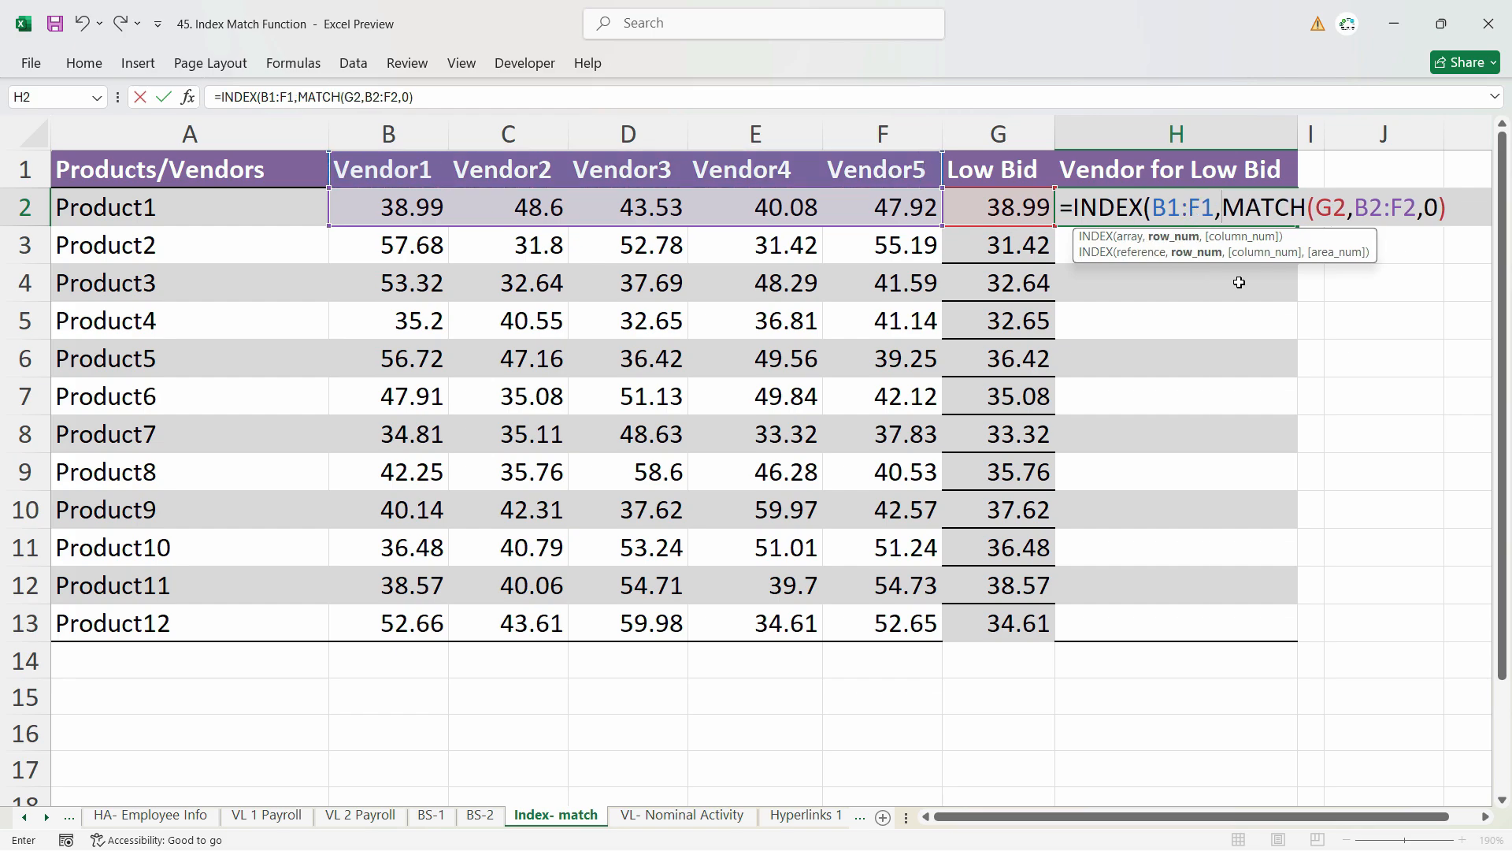
key(Return)
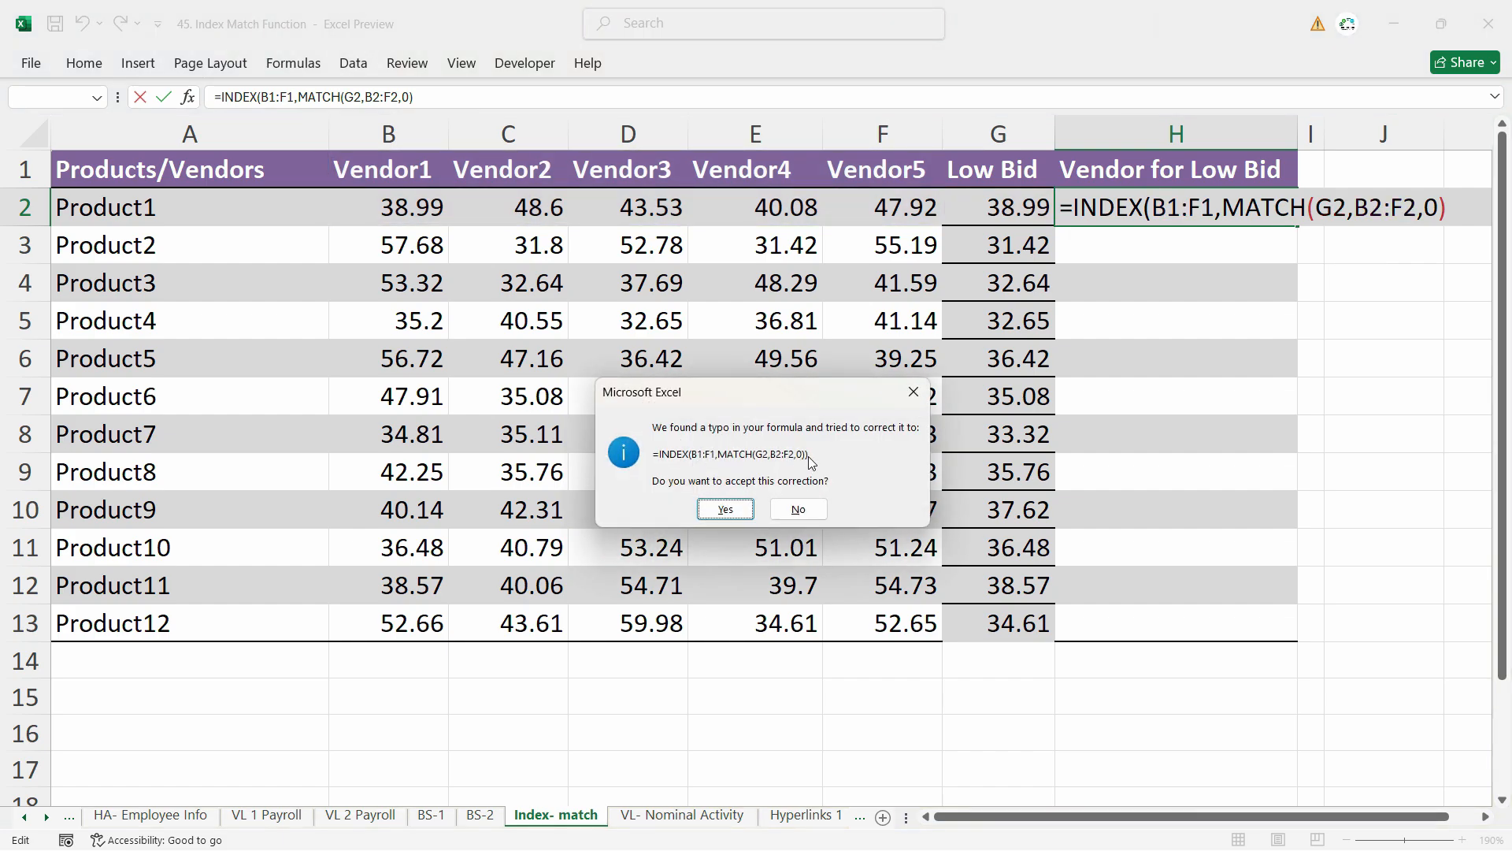
click(725, 509)
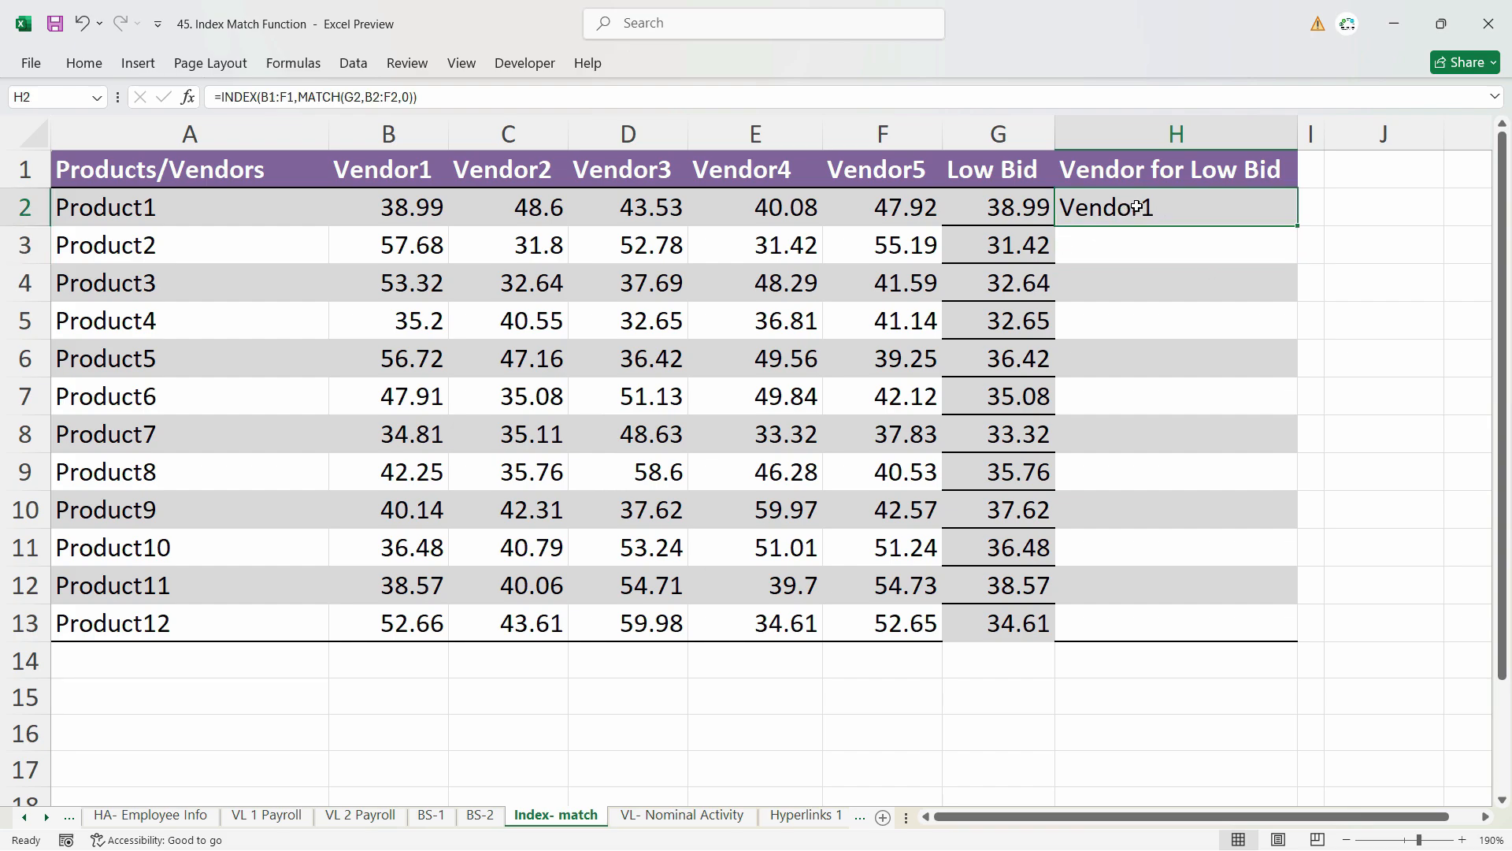
- Make the INDEX header range in H2 absolute as $B$1:$F$1 and fill the formula down to H13
double_click(1136, 207)
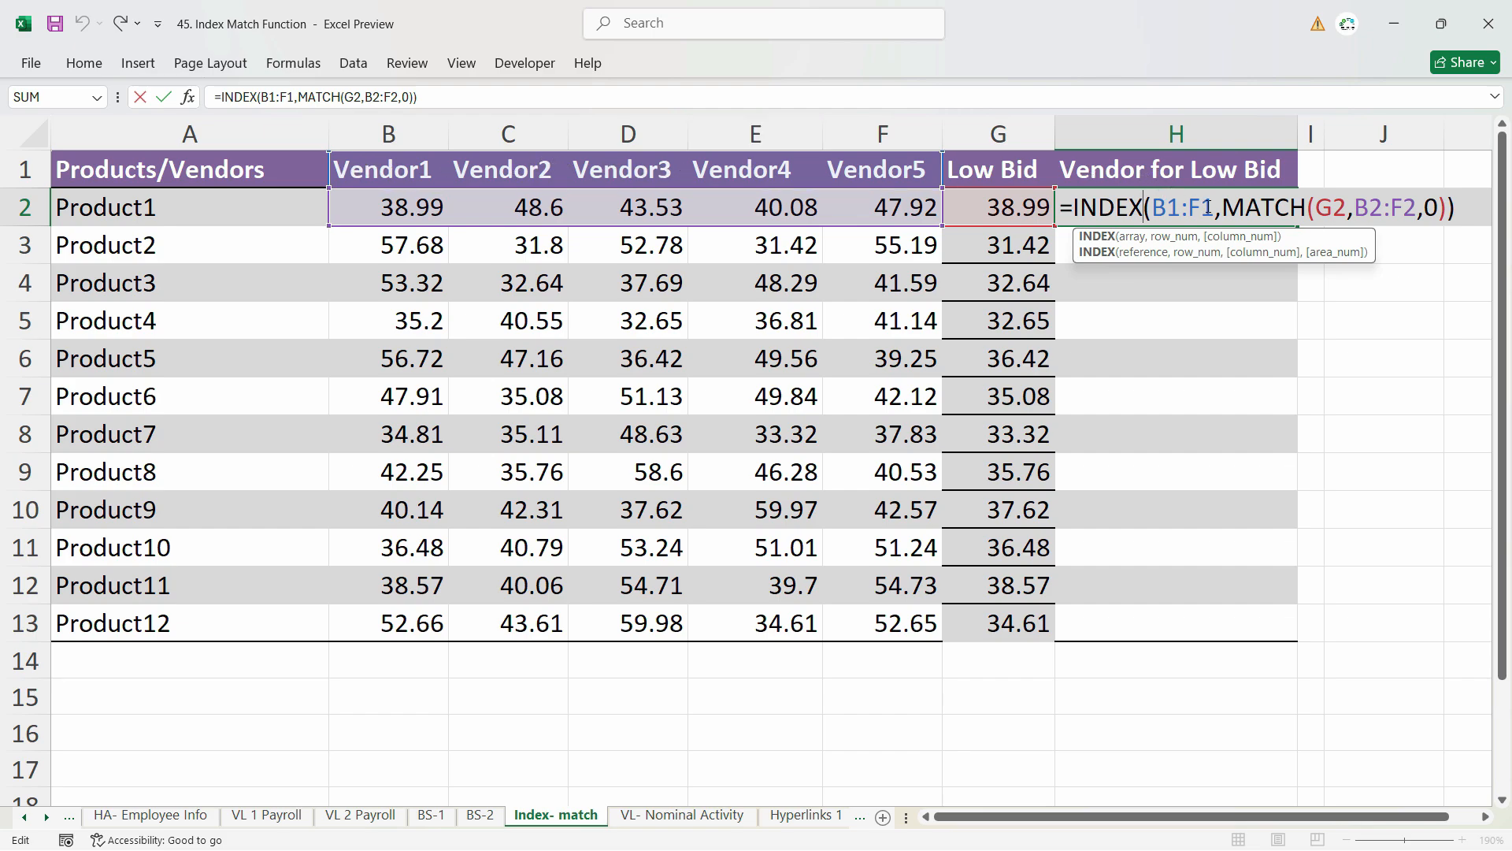
drag(1213, 208, 1152, 211)
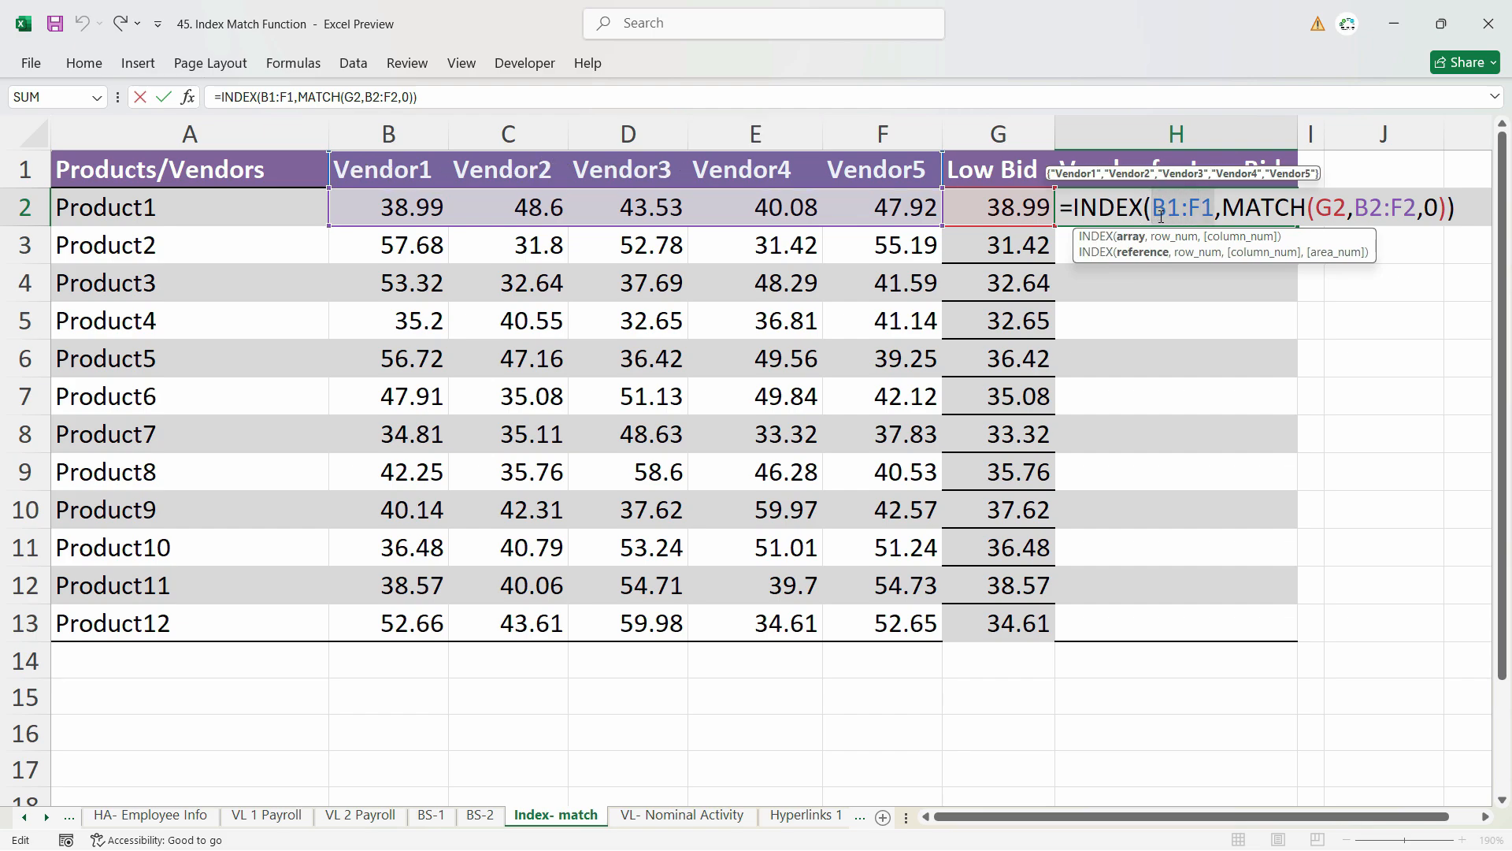
key(F4)
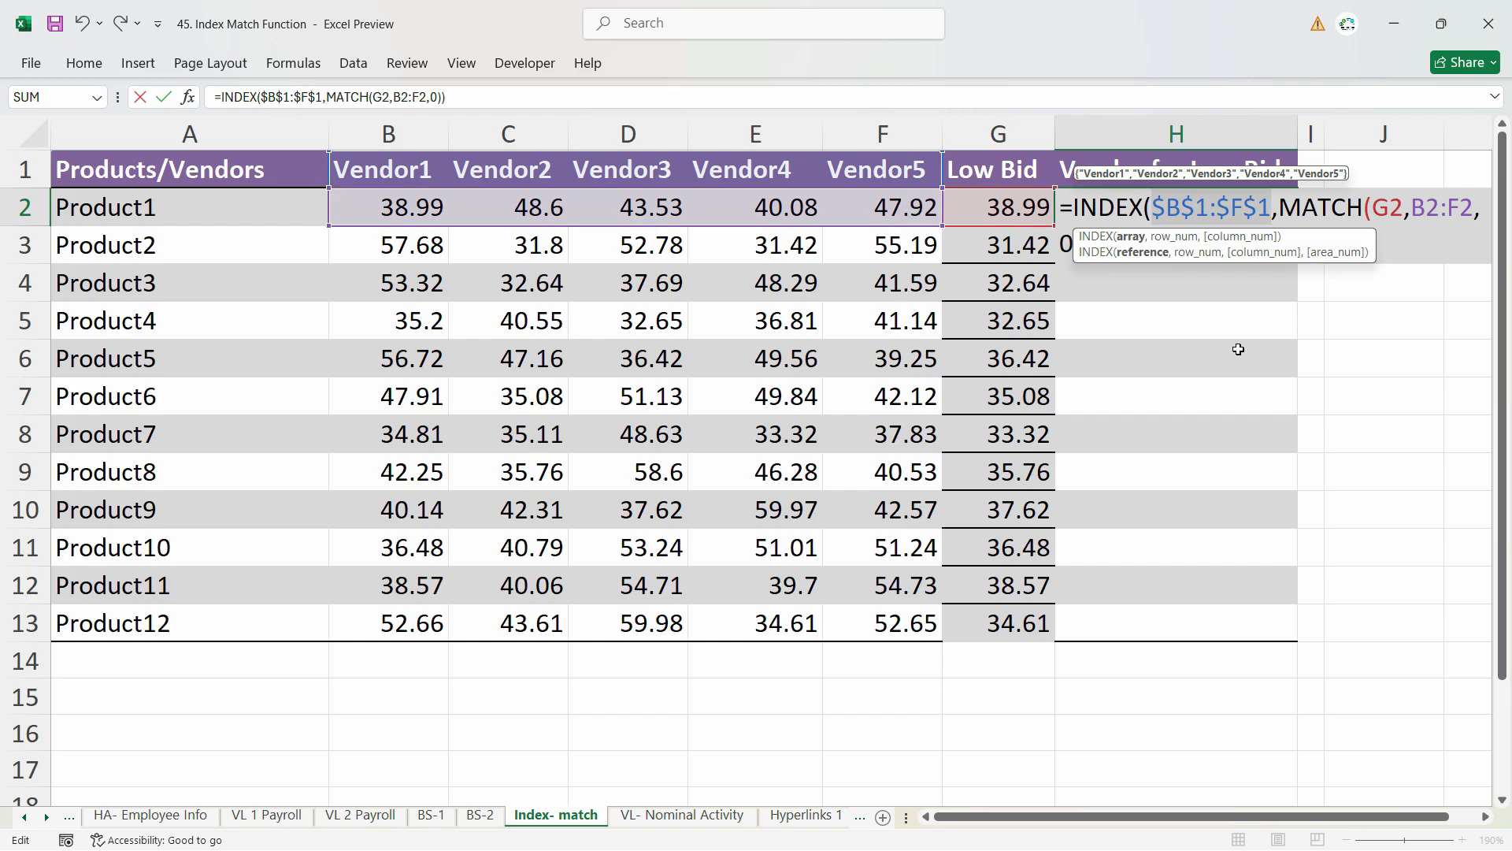
key(Return)
click(1235, 212)
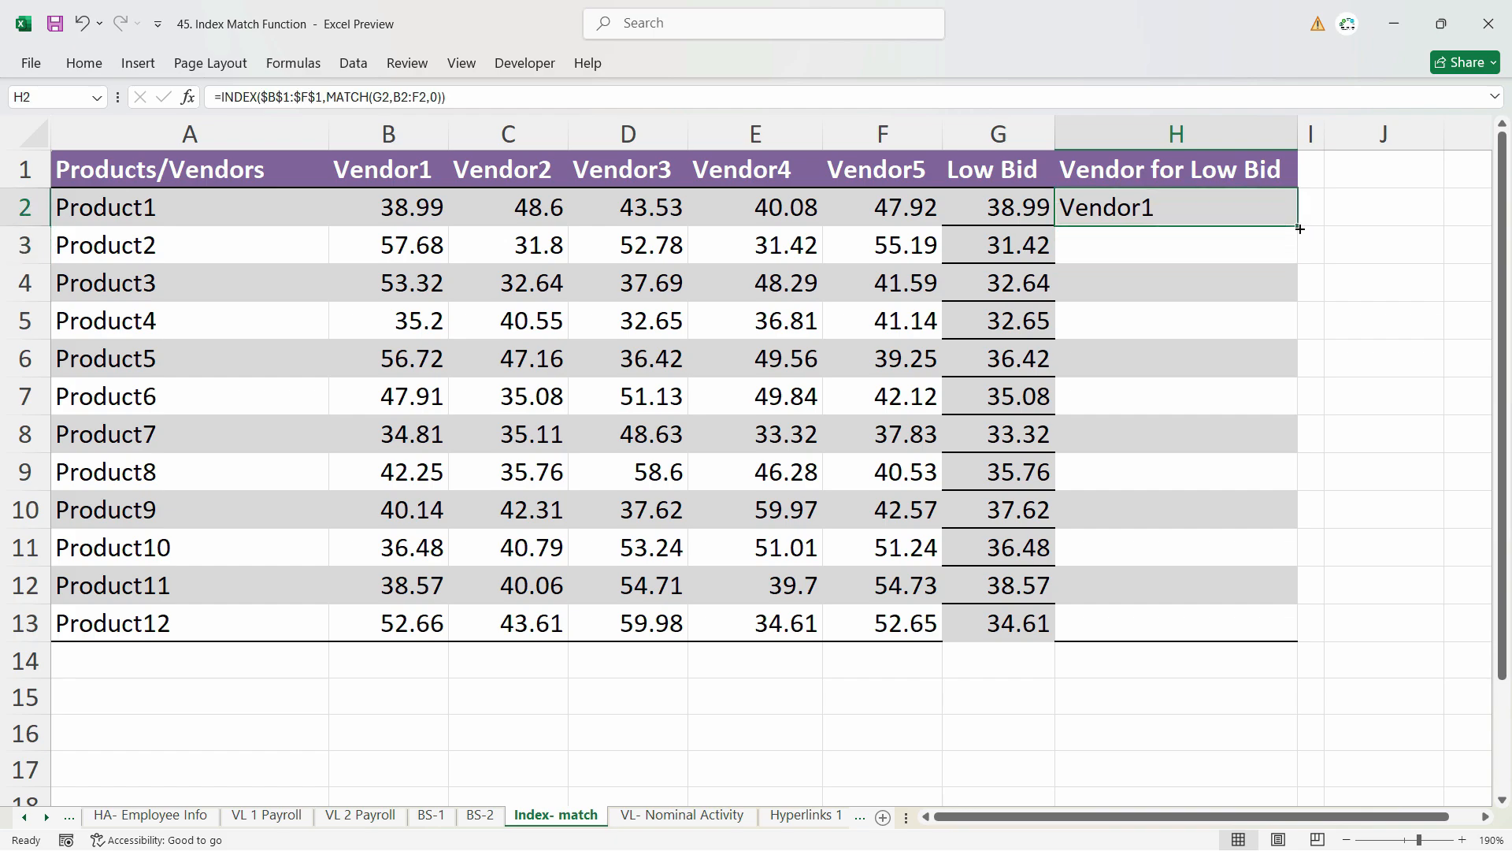
double_click(1300, 229)
click(1225, 394)
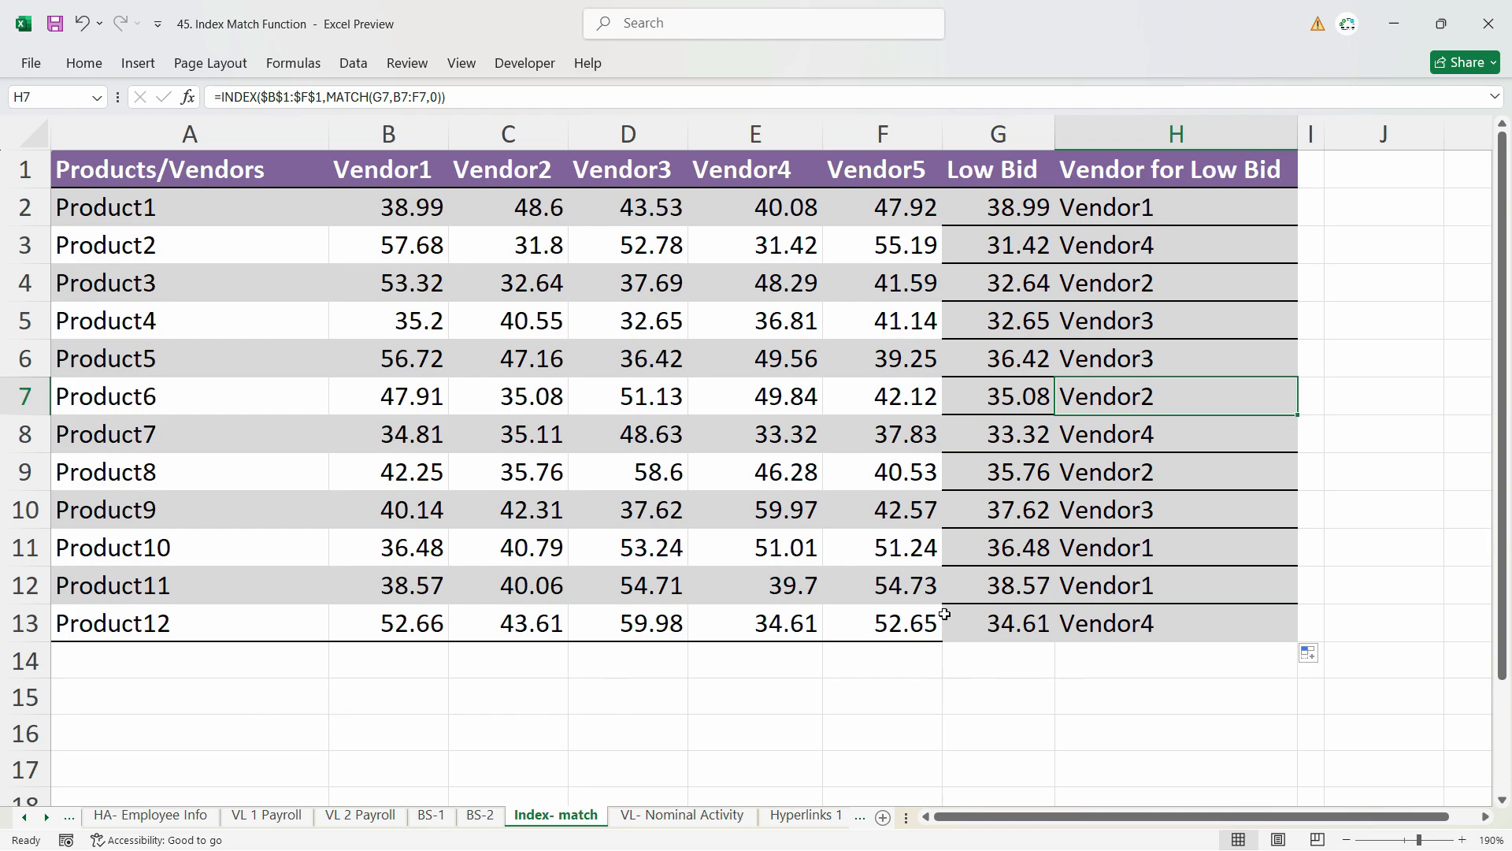
- Try to copy the vendor results in H2:H13 to A15 with a regular paste, and undo it
drag(1112, 197, 1104, 625)
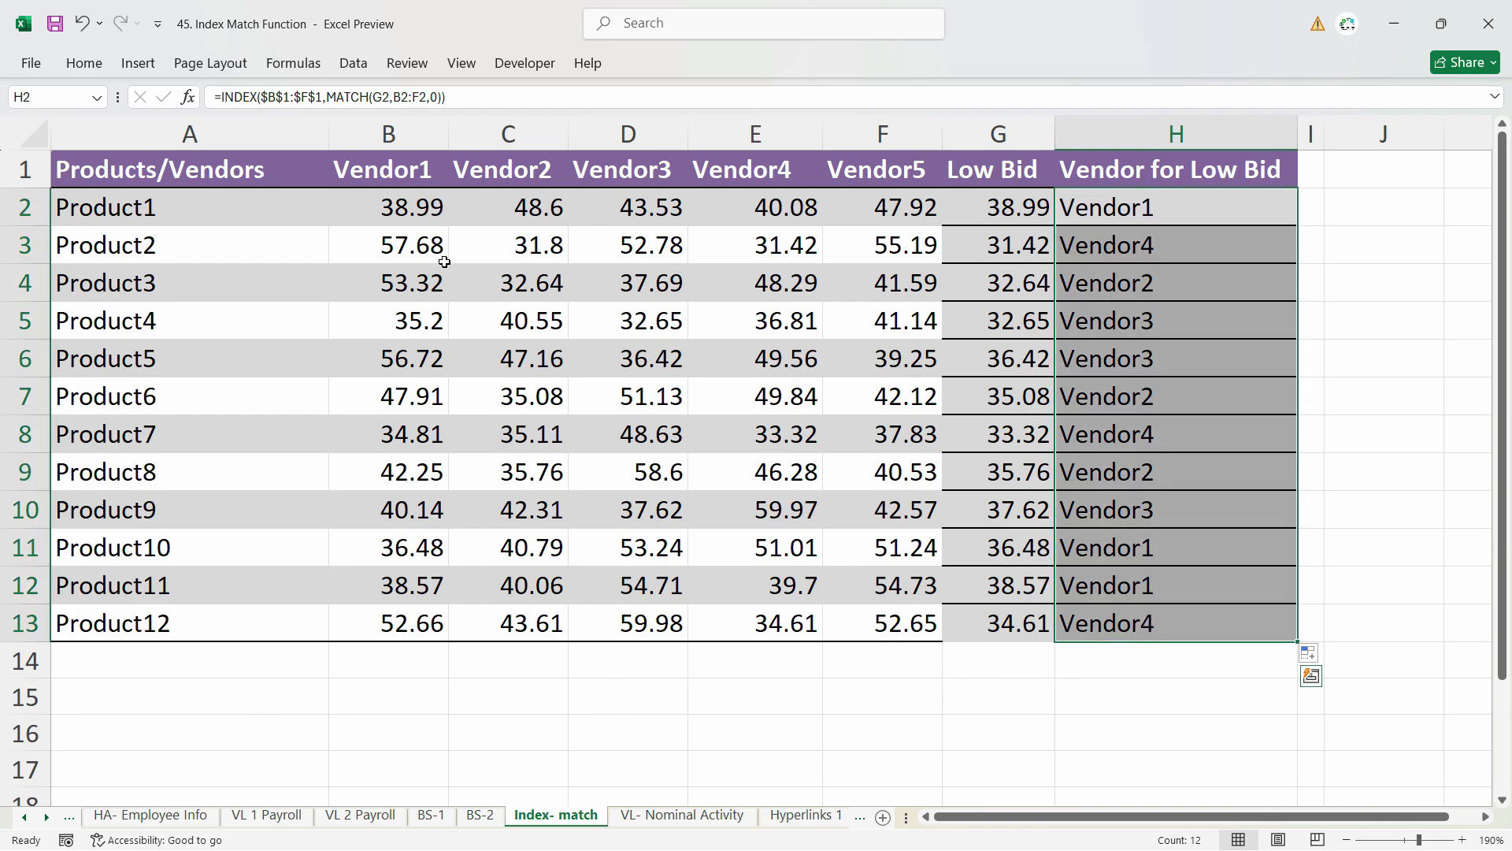
key(ctrl+c)
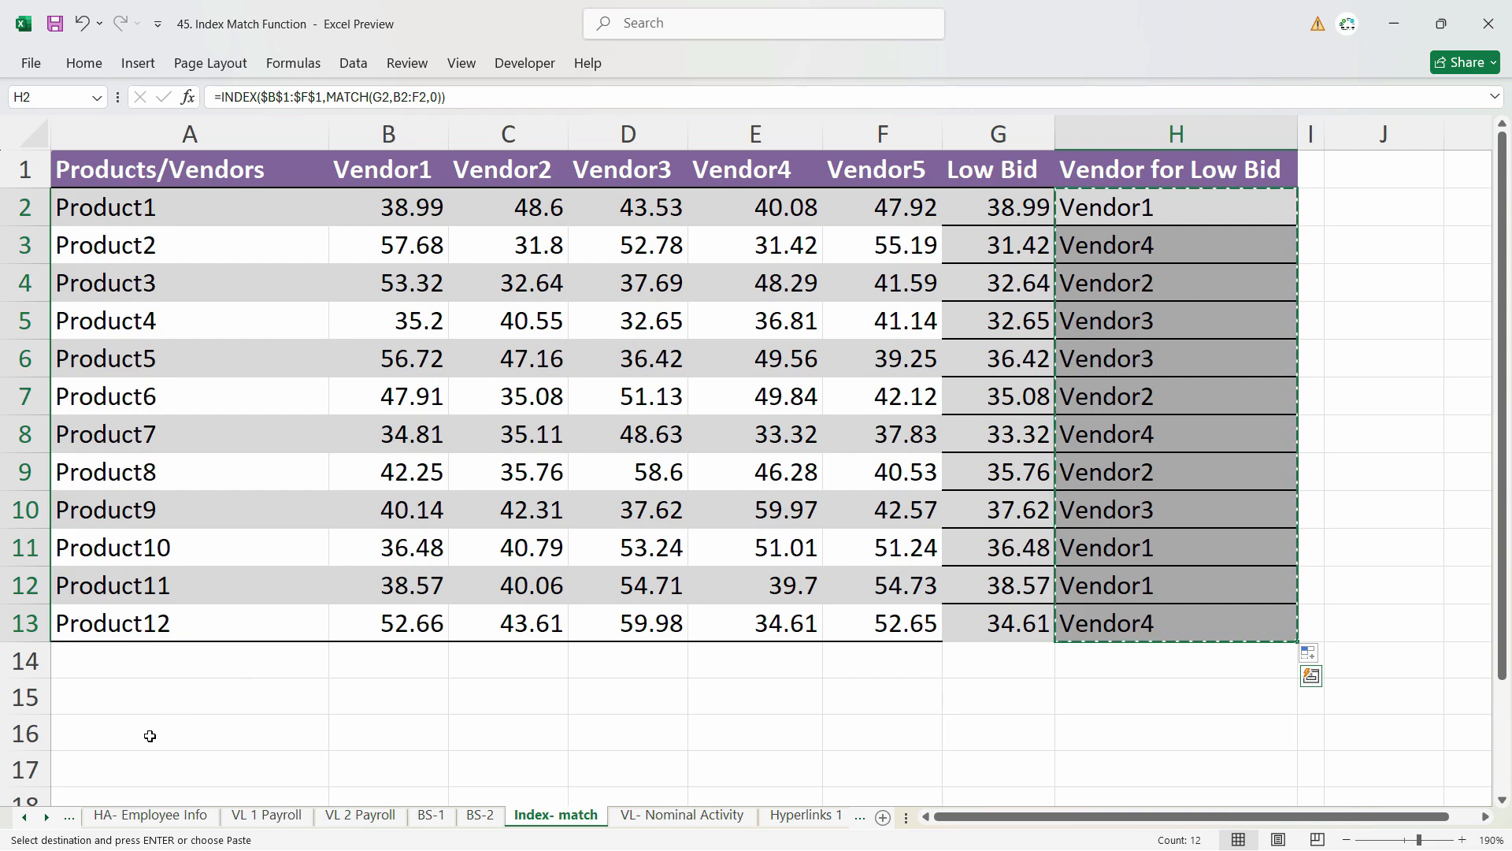
click(142, 701)
key(ctrl+v)
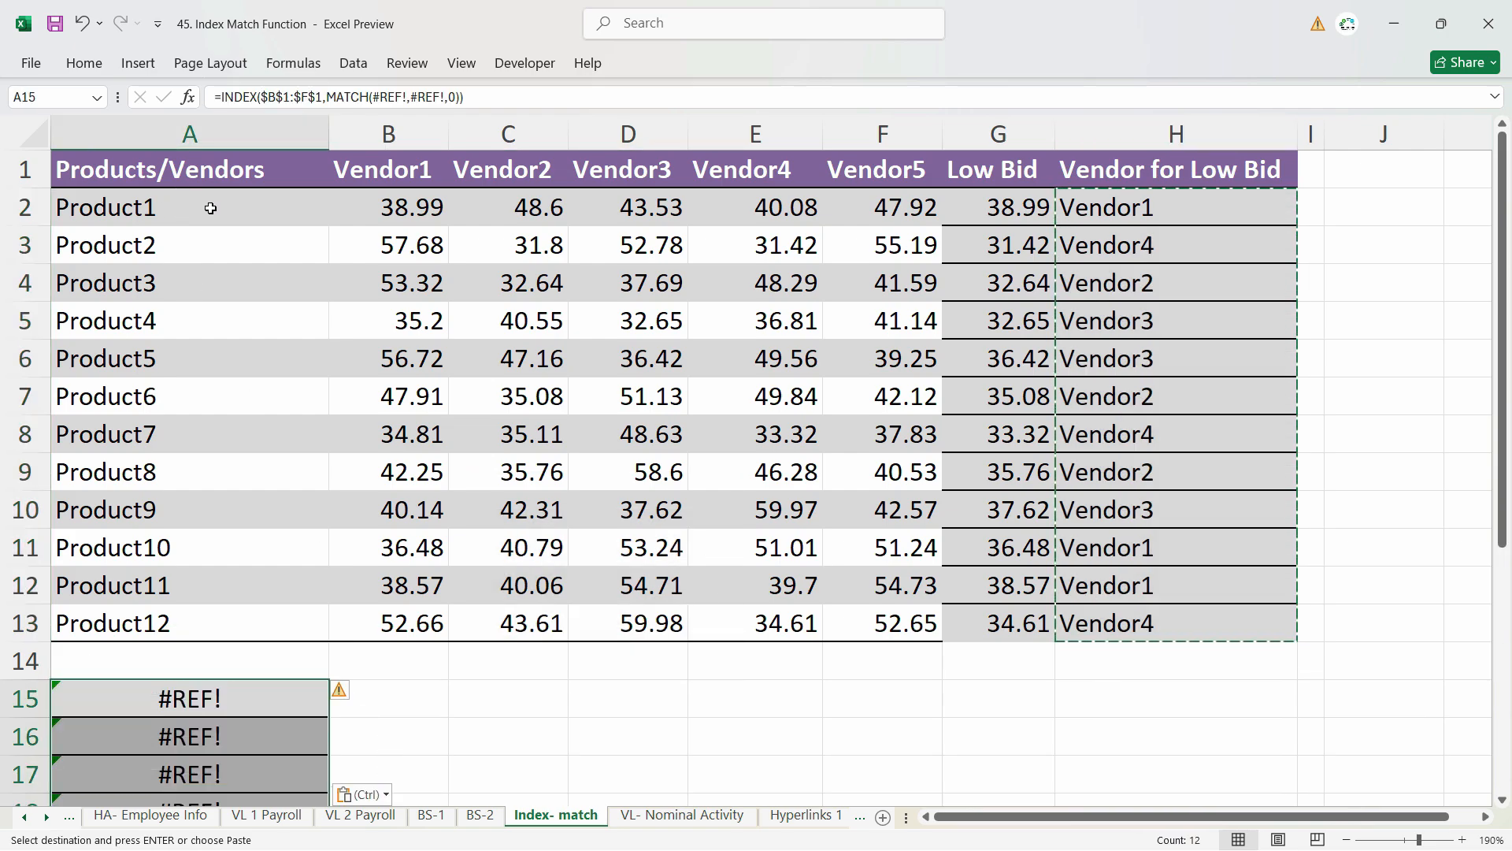
scroll(594, 645, down, 5)
scroll(595, 650, up, 3)
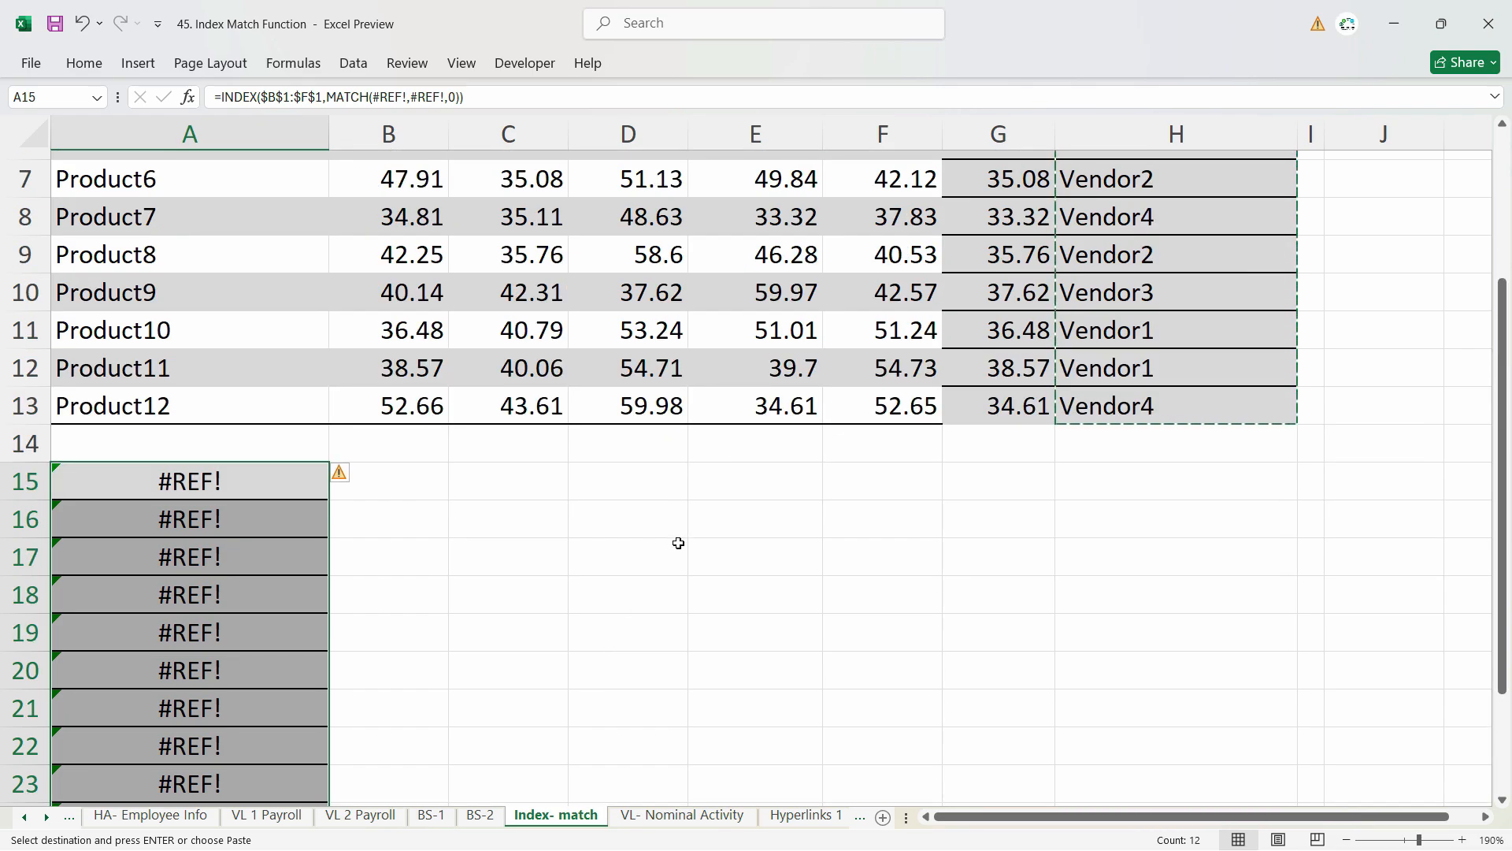
scroll(723, 649, up, 2)
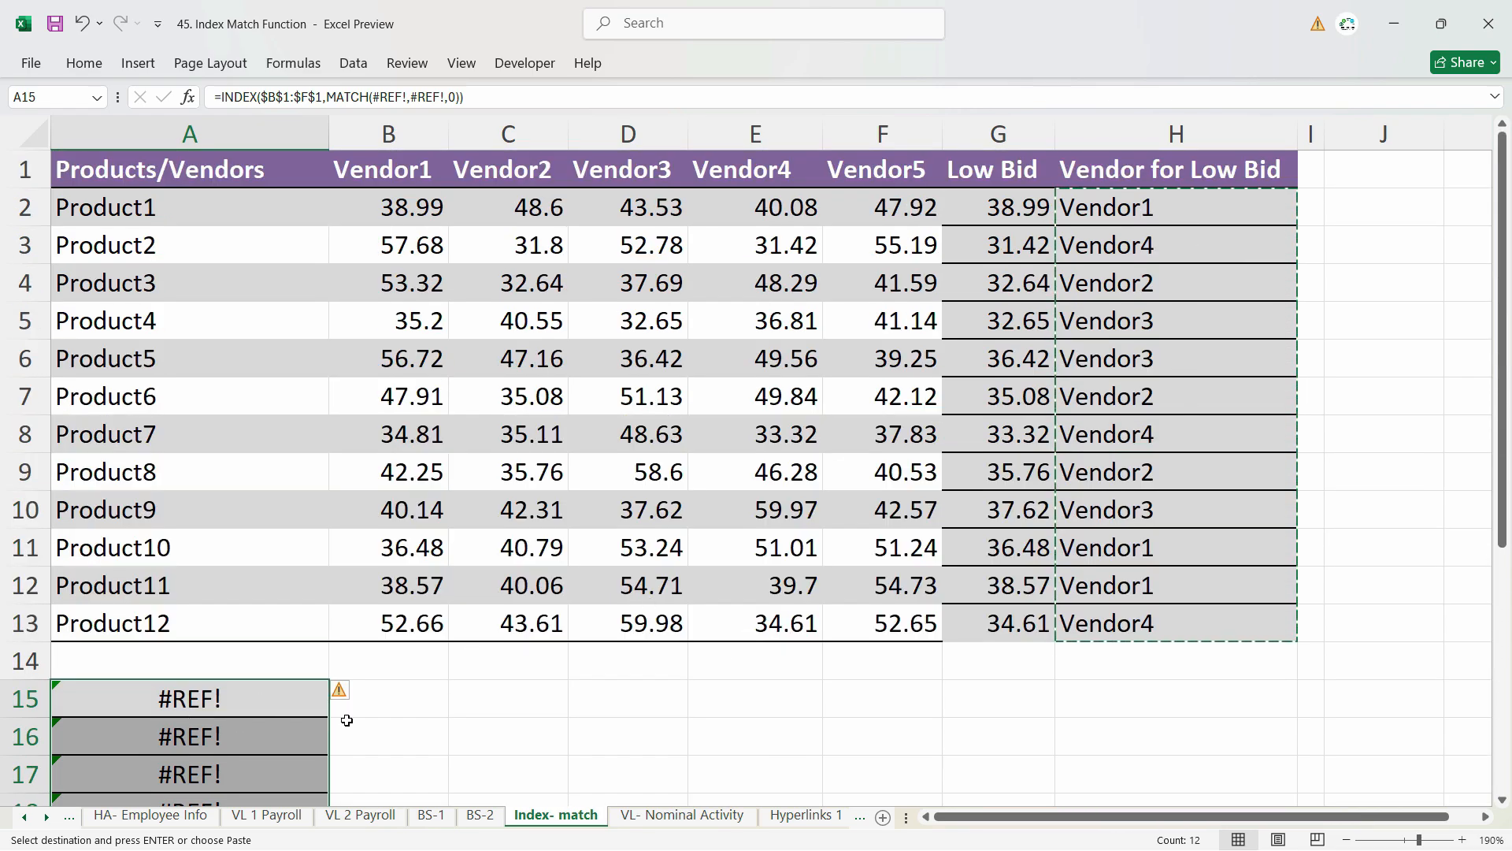
key(ctrl+z)
- Copy the vendor results in H2:H13 and paste them at A15 as values only
drag(1152, 207, 1173, 625)
key(ctrl+v)
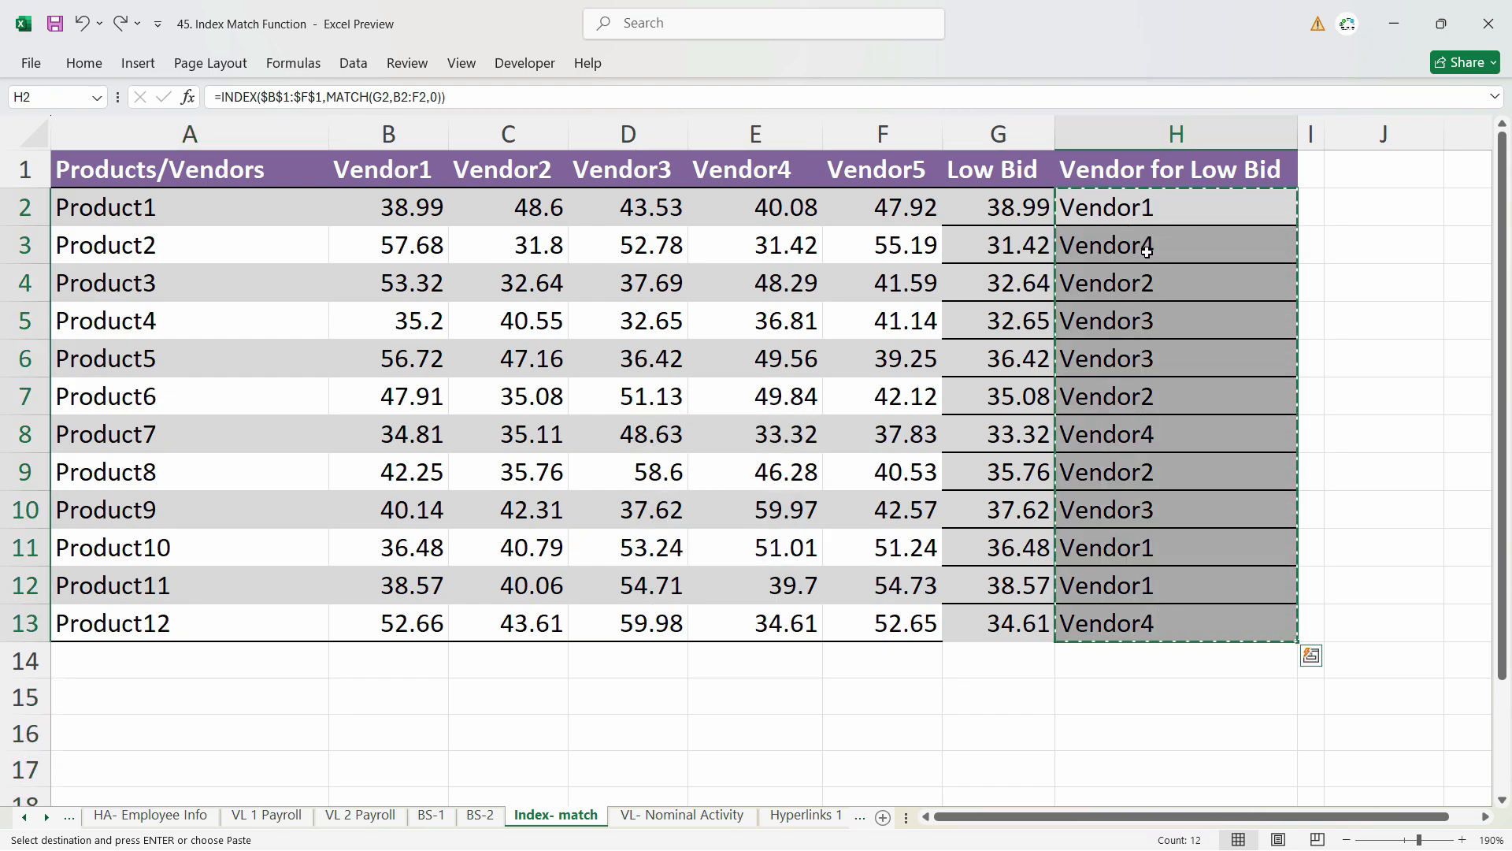
scroll(1216, 460, down, 3)
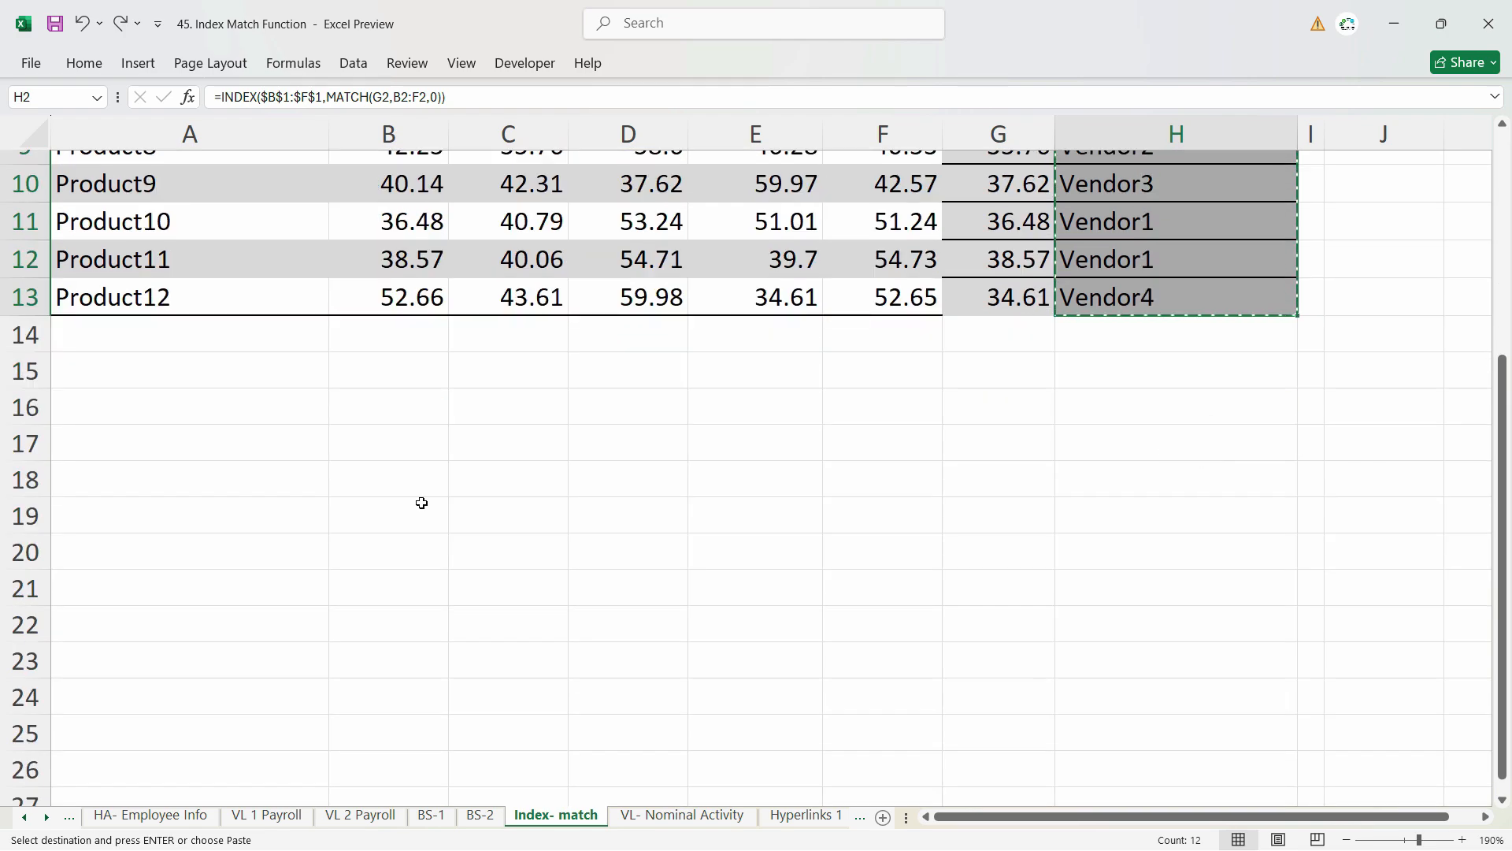
click(128, 364)
right_click(128, 365)
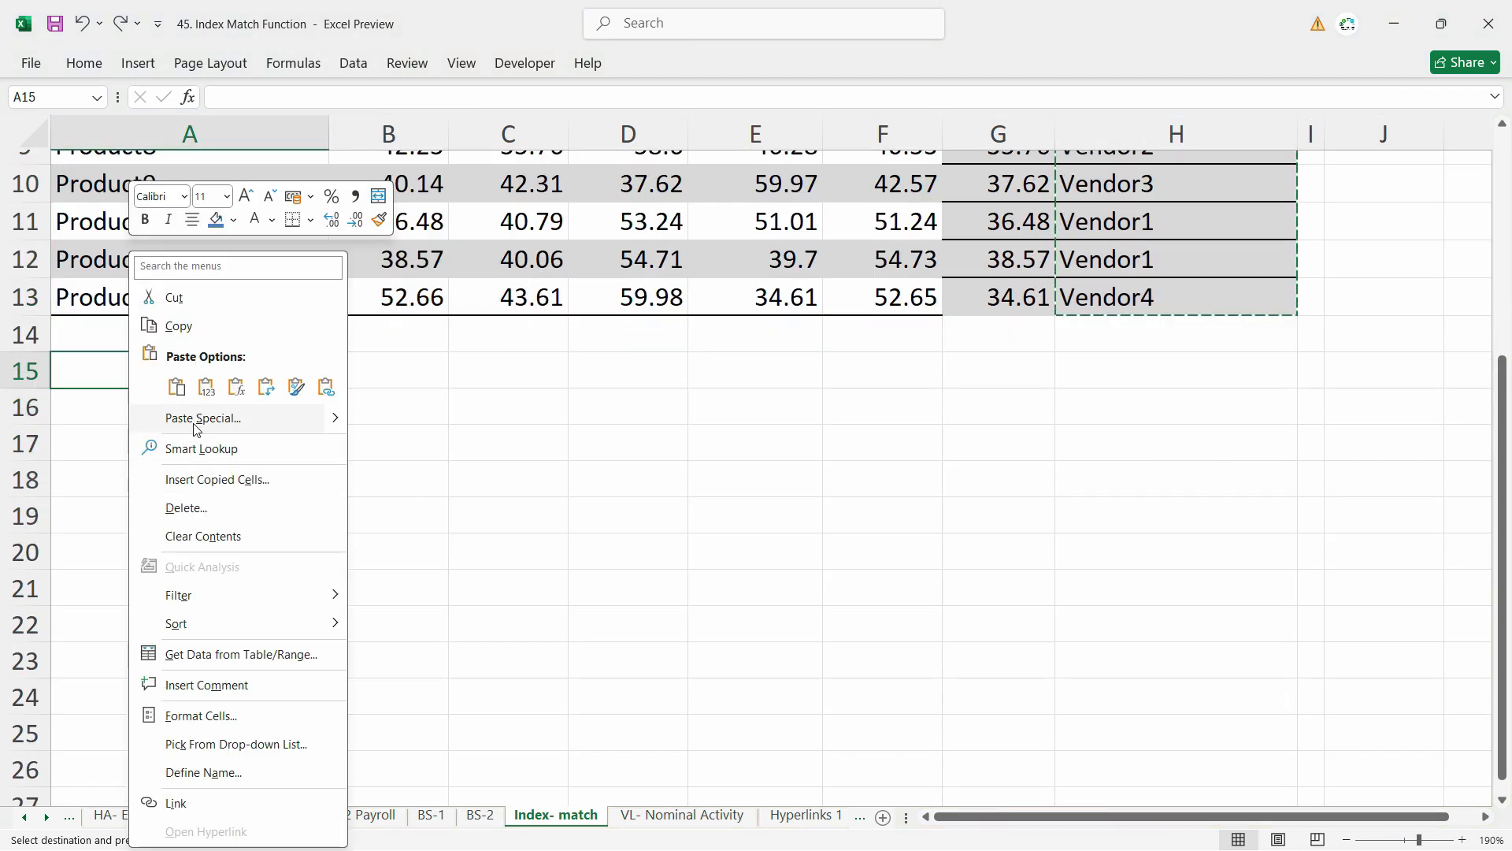
click(198, 420)
click(43, 388)
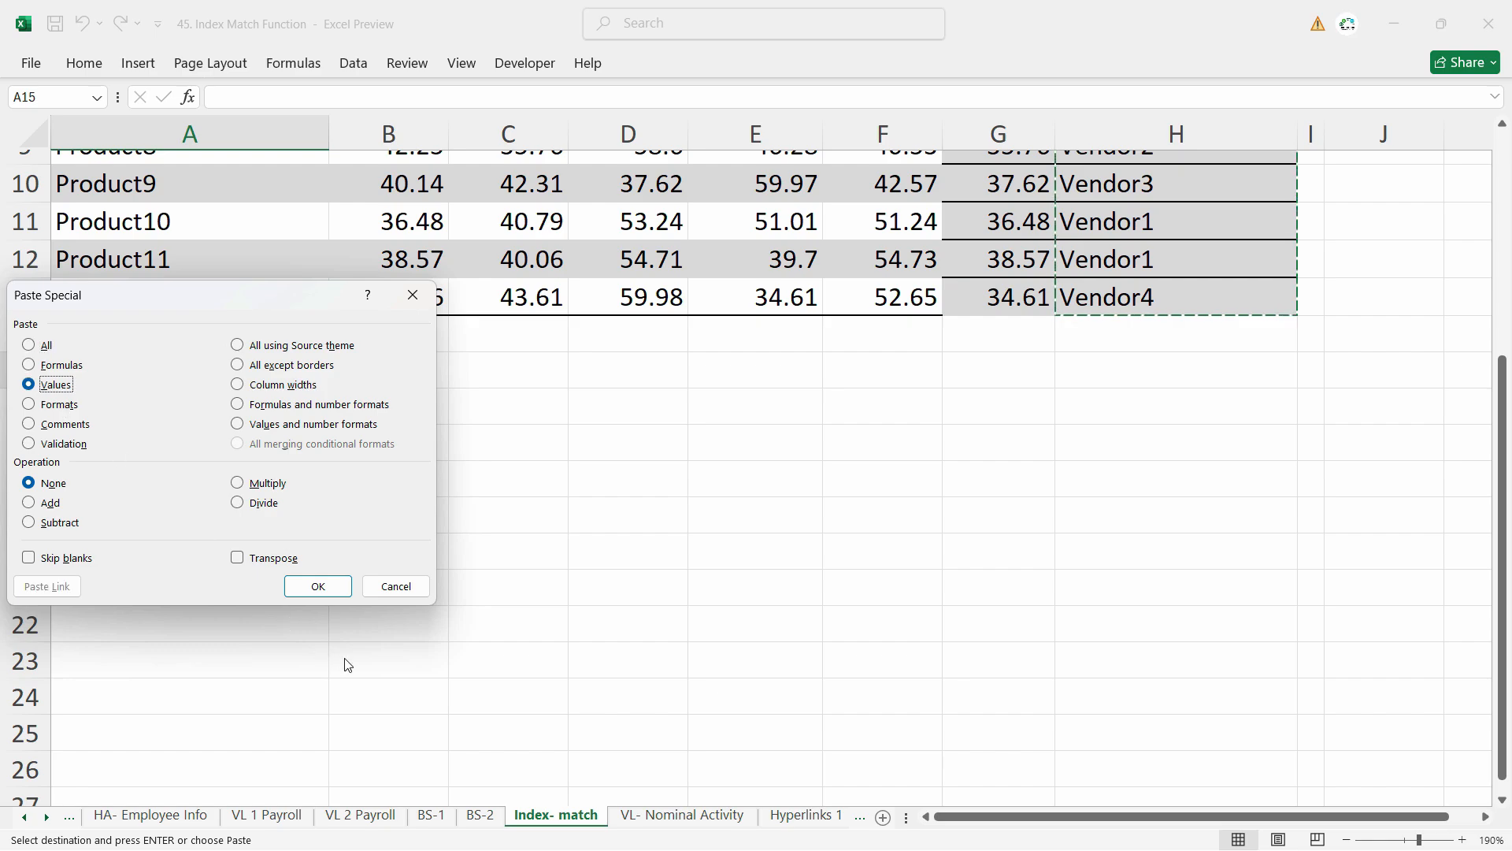
click(315, 585)
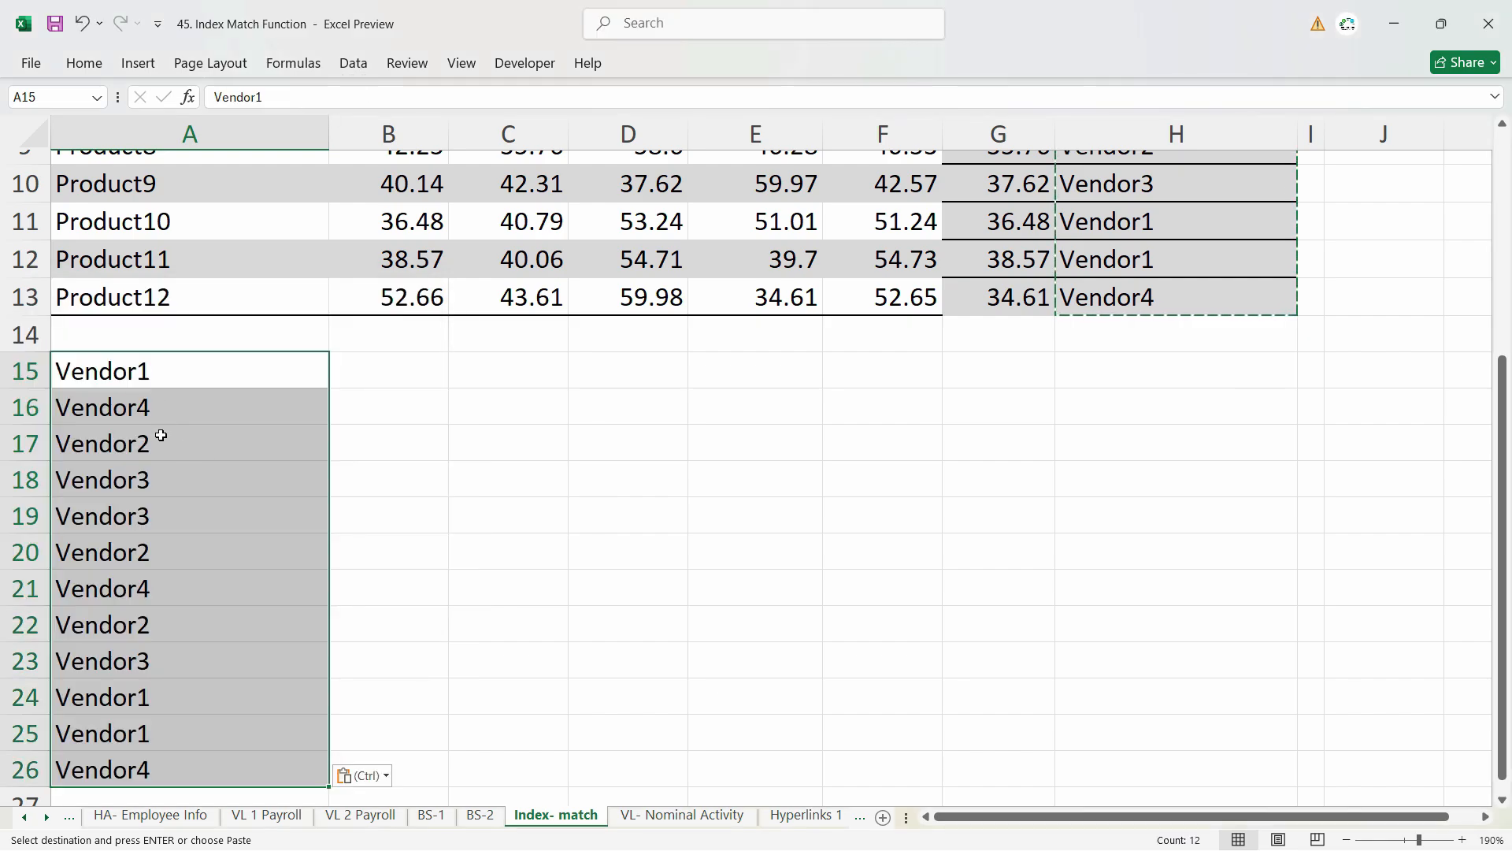
- Remove duplicates from the pasted vendor list in A15:A26 and sort the remaining vendors from A to Z
click(352, 63)
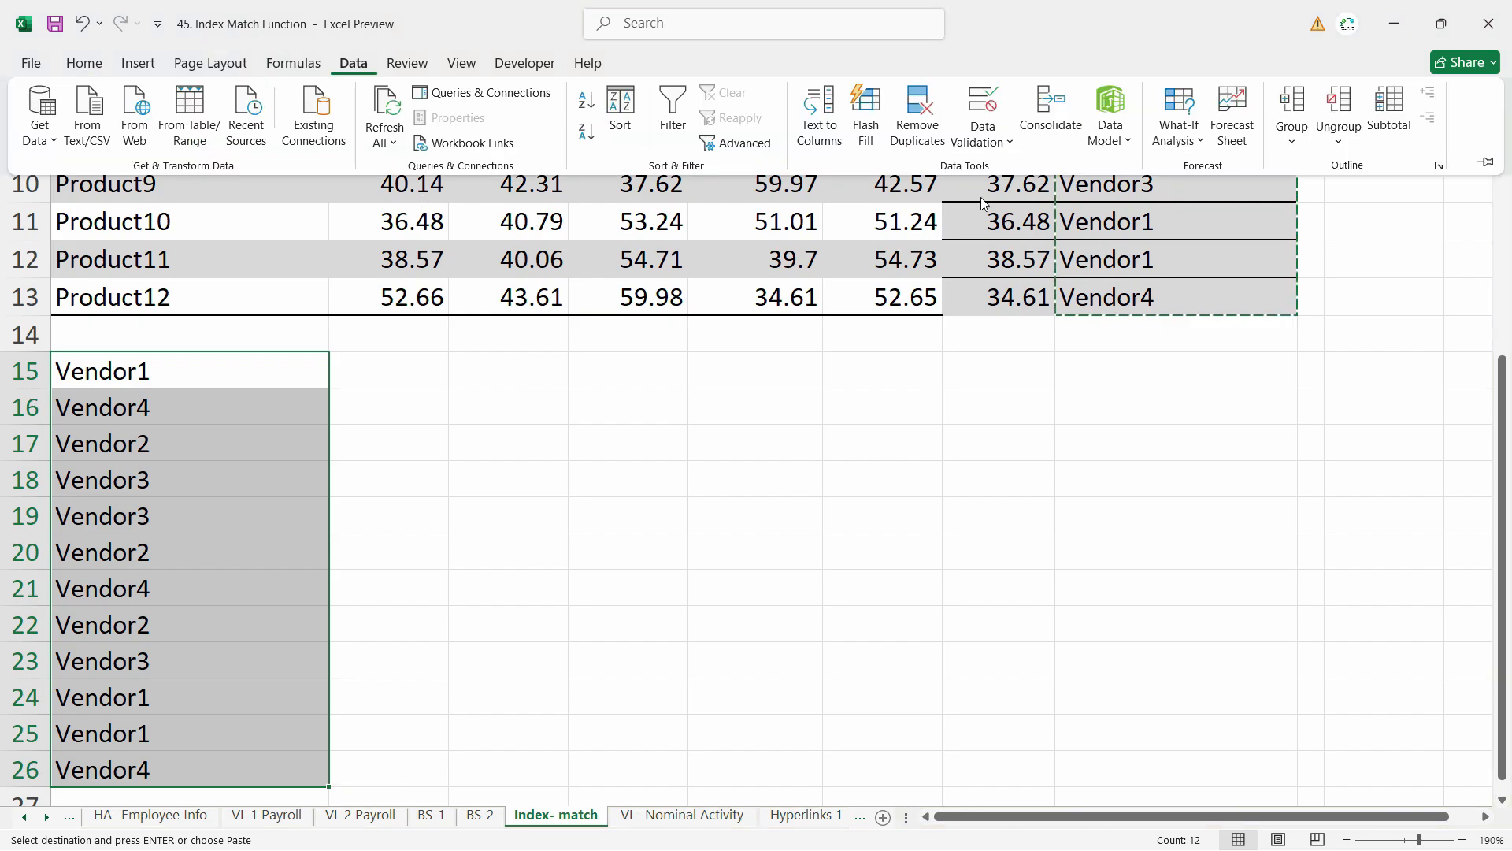
click(918, 114)
click(1031, 558)
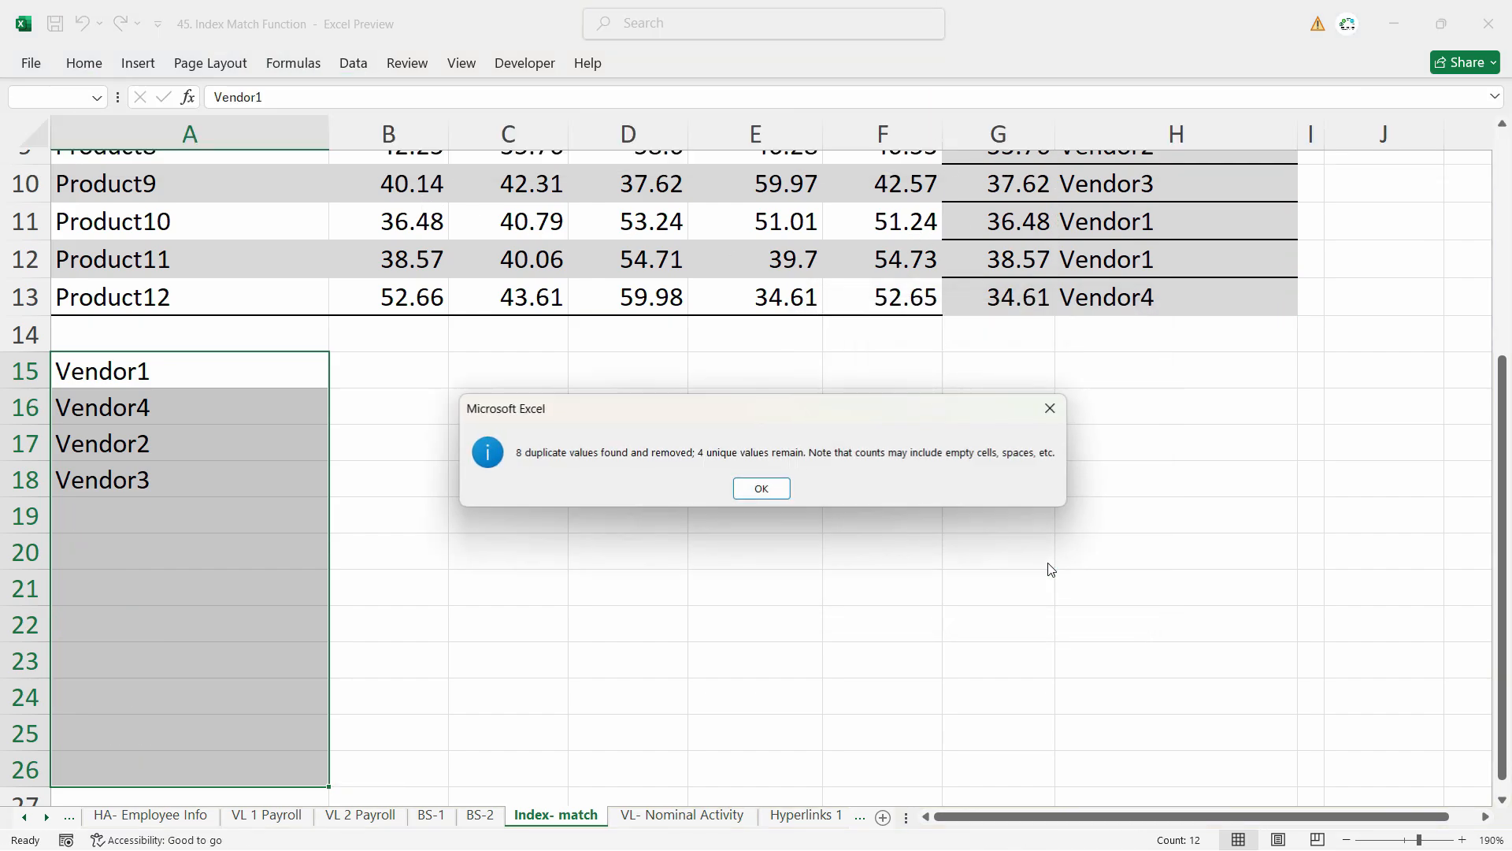
click(762, 488)
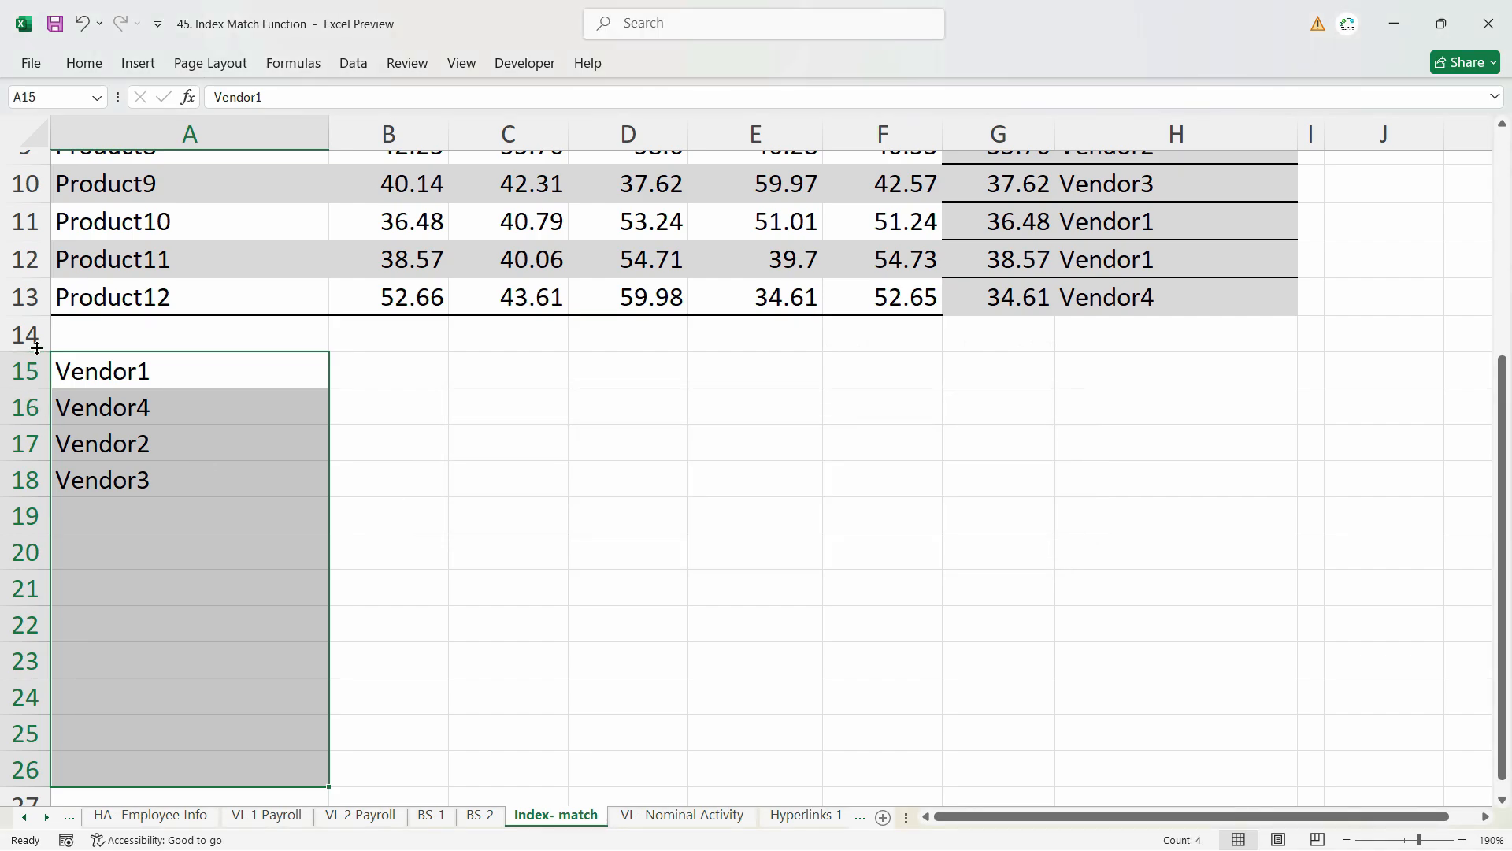
click(102, 381)
right_click(86, 379)
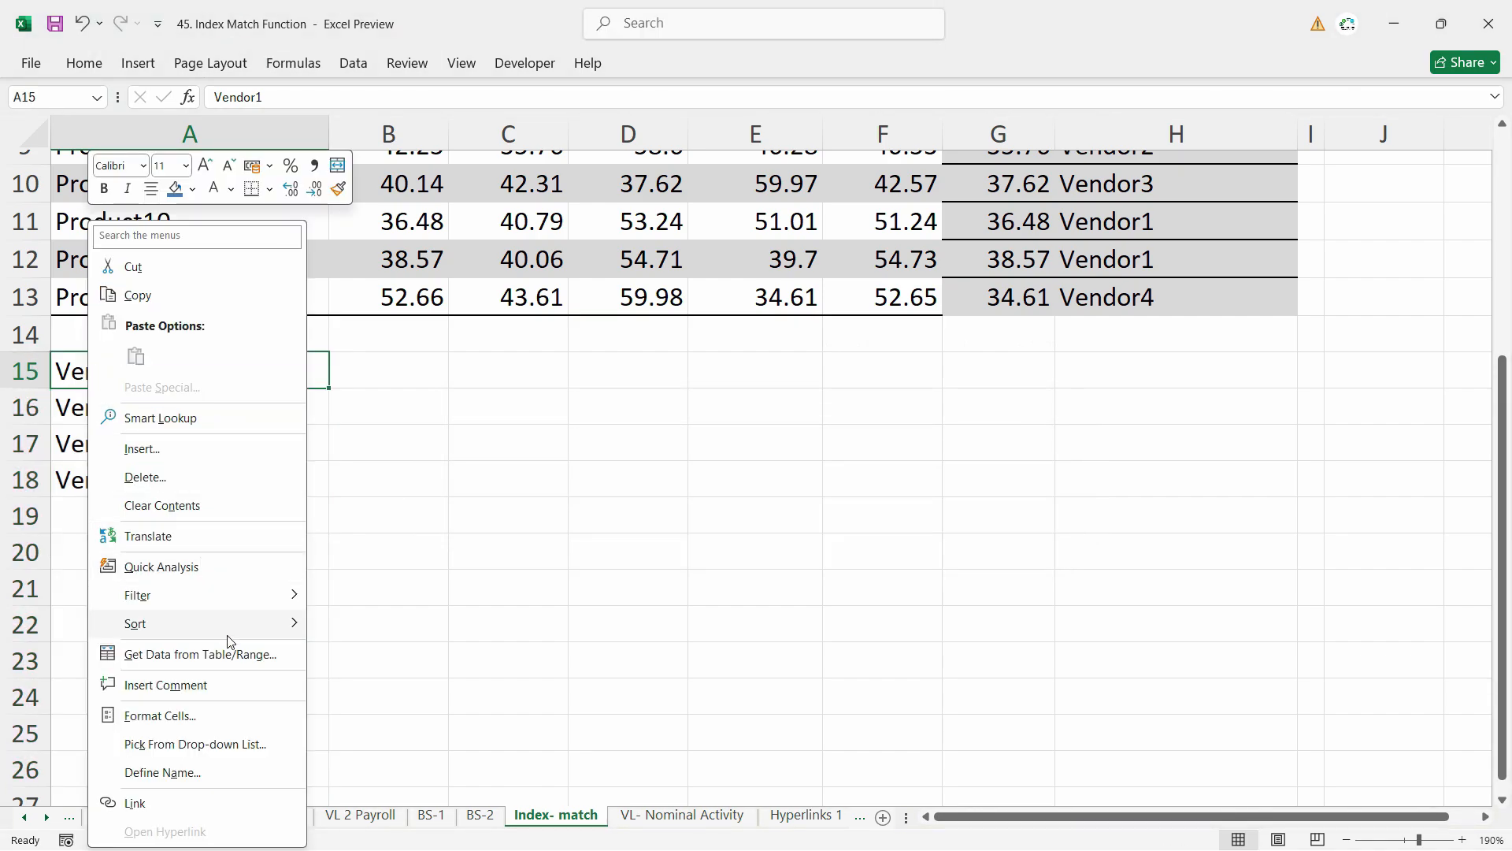
click(351, 636)
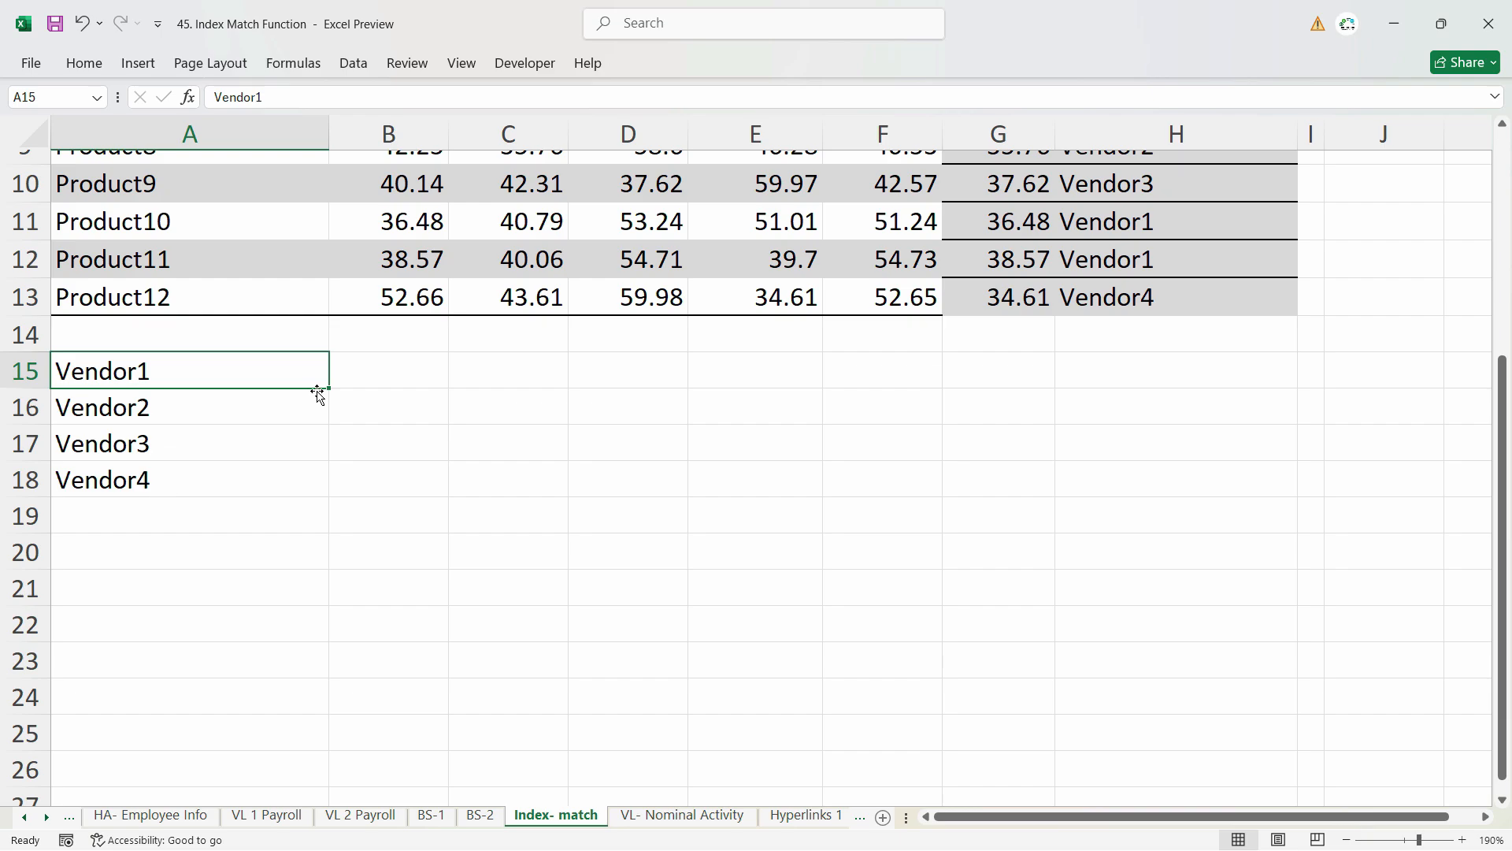
- Enter =COUNTIF(H:H,A15) in B15 to count how often Vendor1 has the low bid
click(389, 374)
scroll(496, 508, up, 1)
right_click(514, 511)
scroll(415, 512, up, 2)
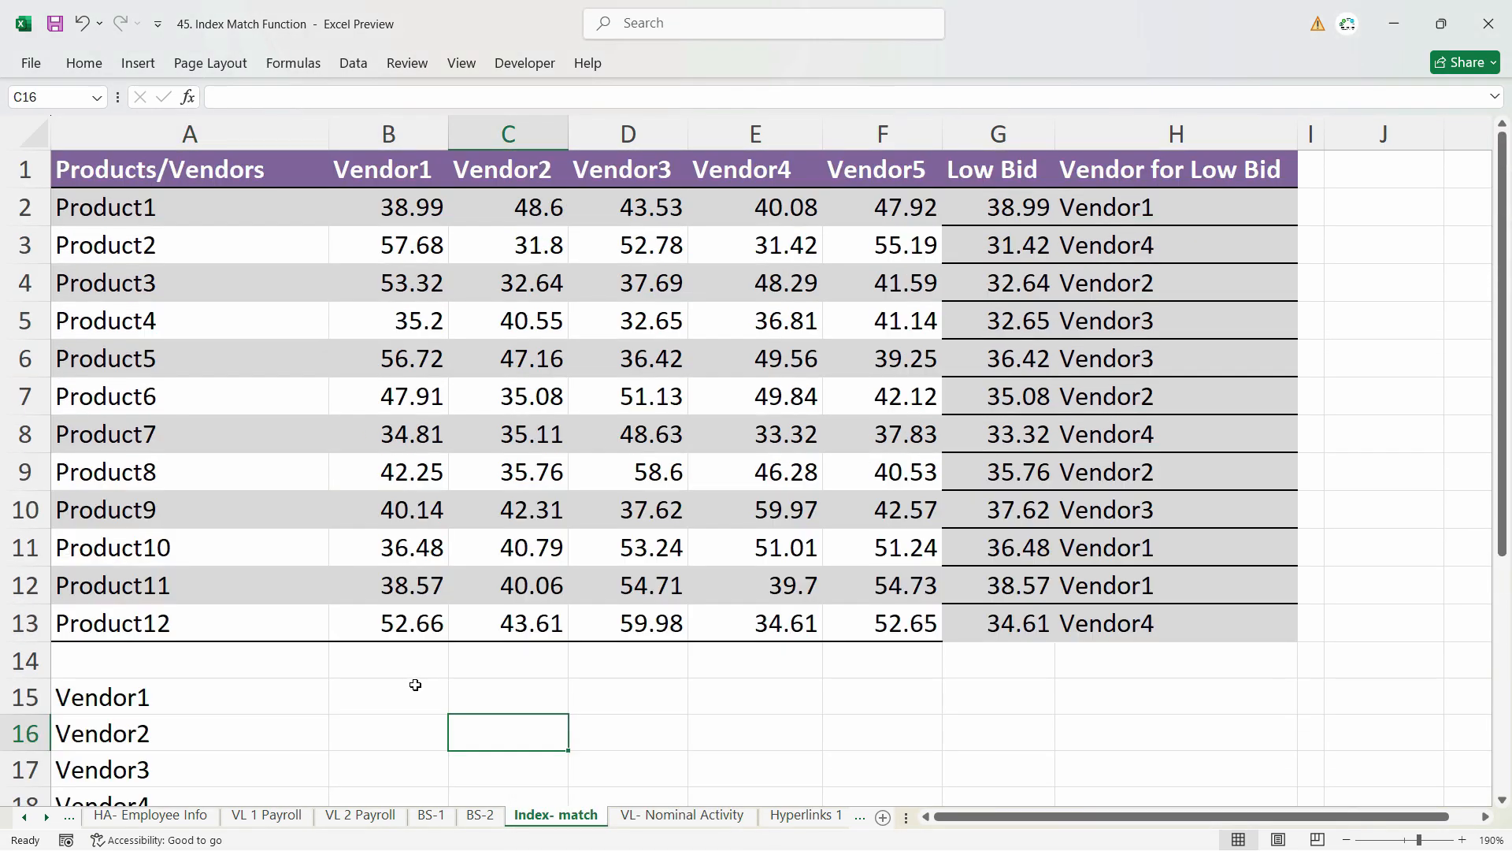
click(433, 679)
text(=counif)
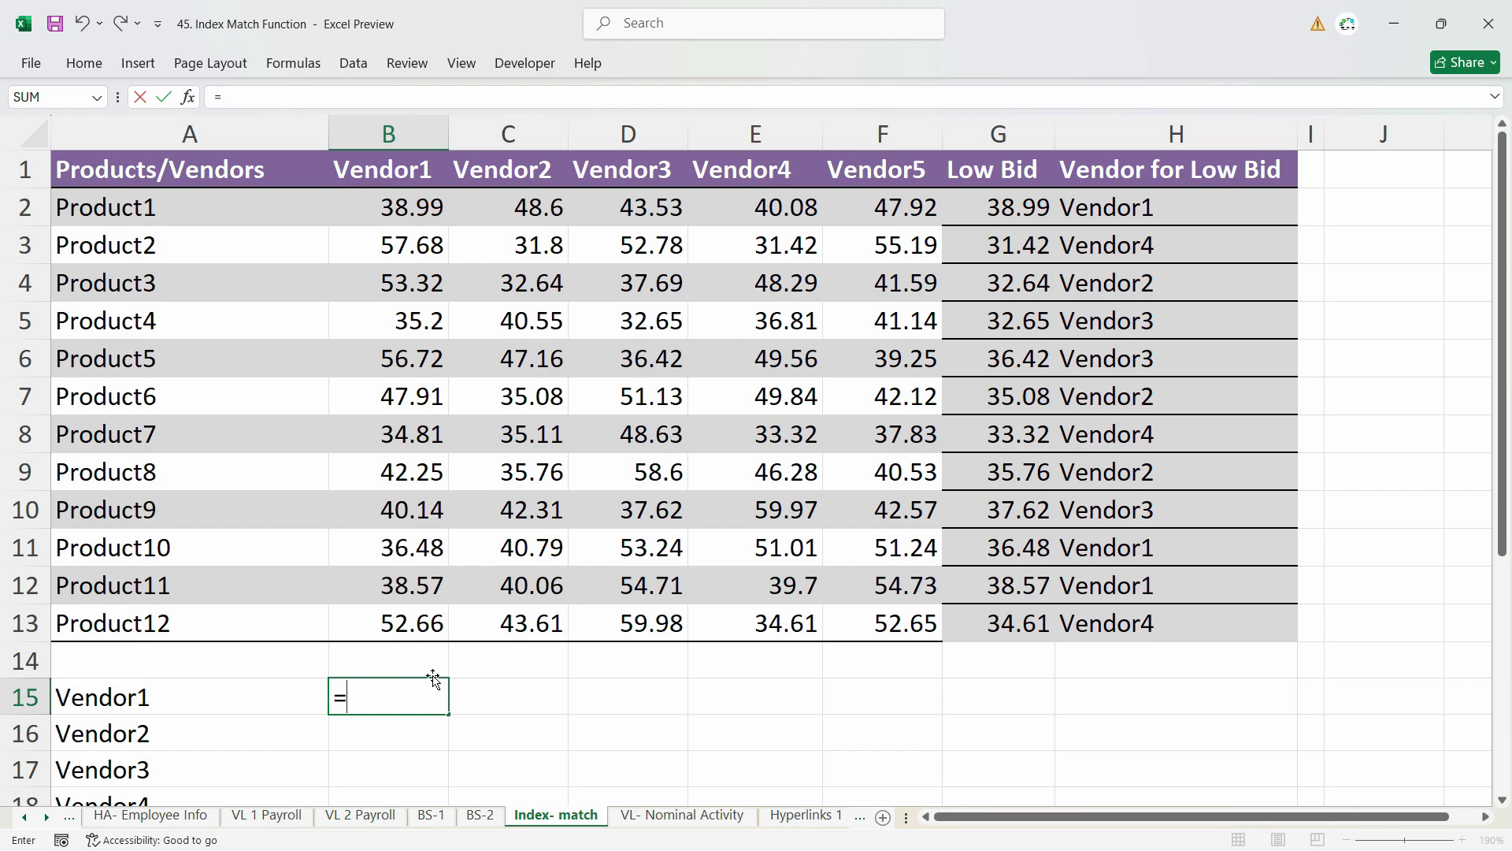
key(BackSpace)
key(BackSpace)
text(t)
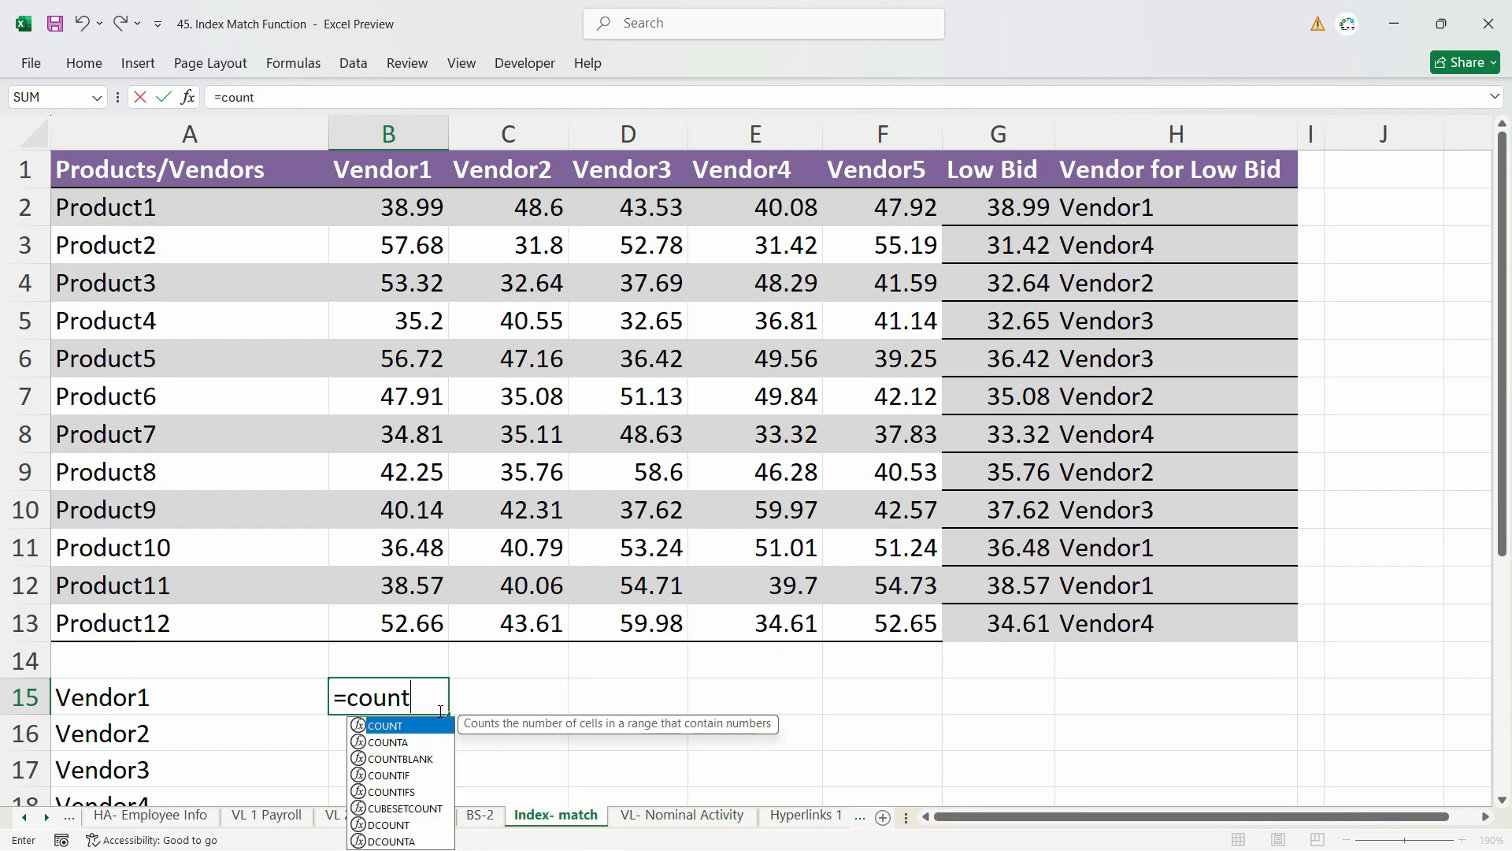
text(if)
key(Tab)
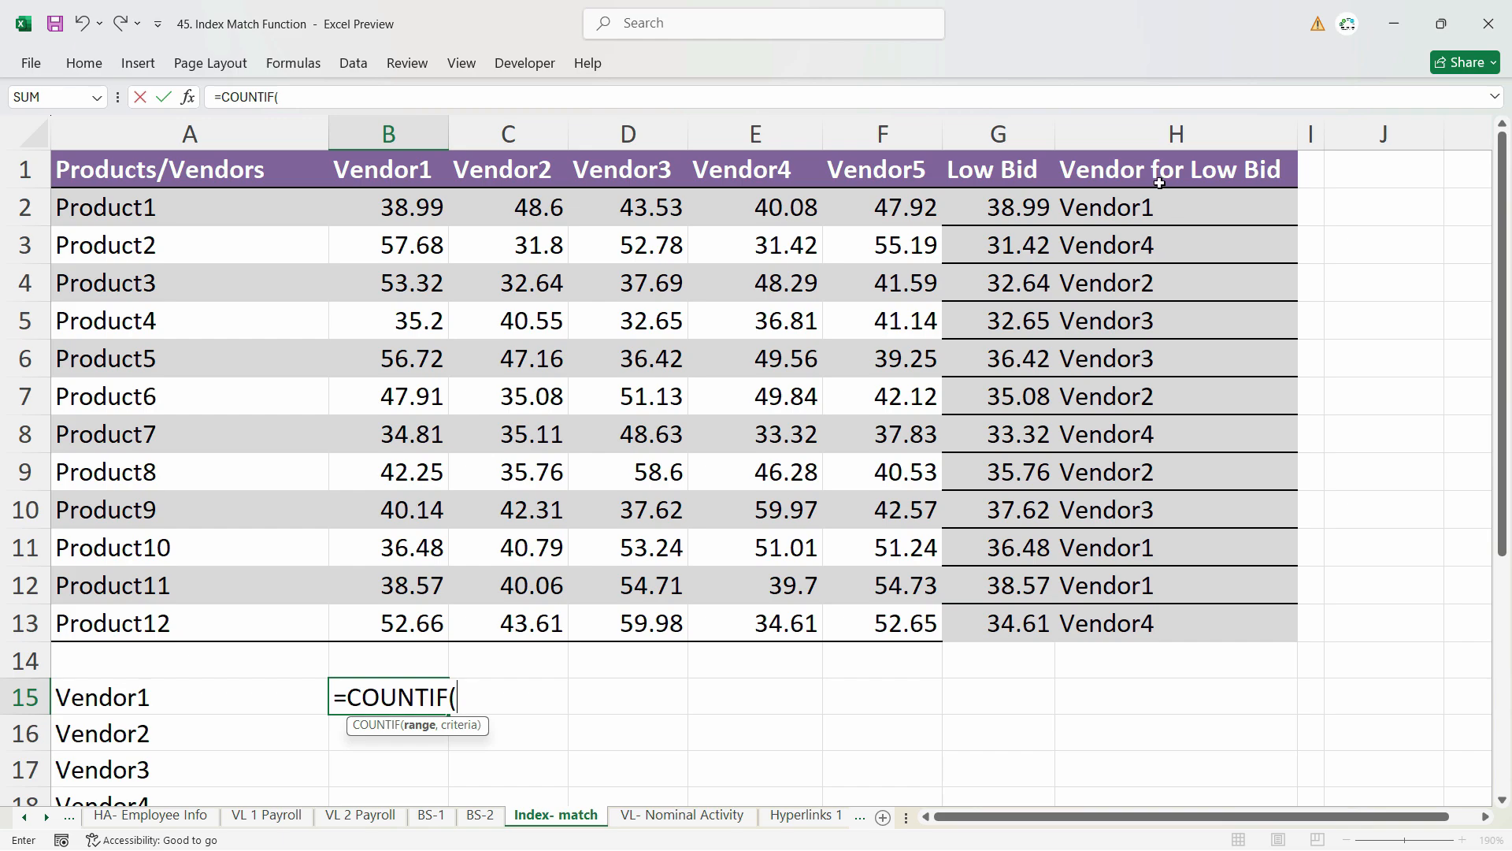
click(1152, 131)
text(,)
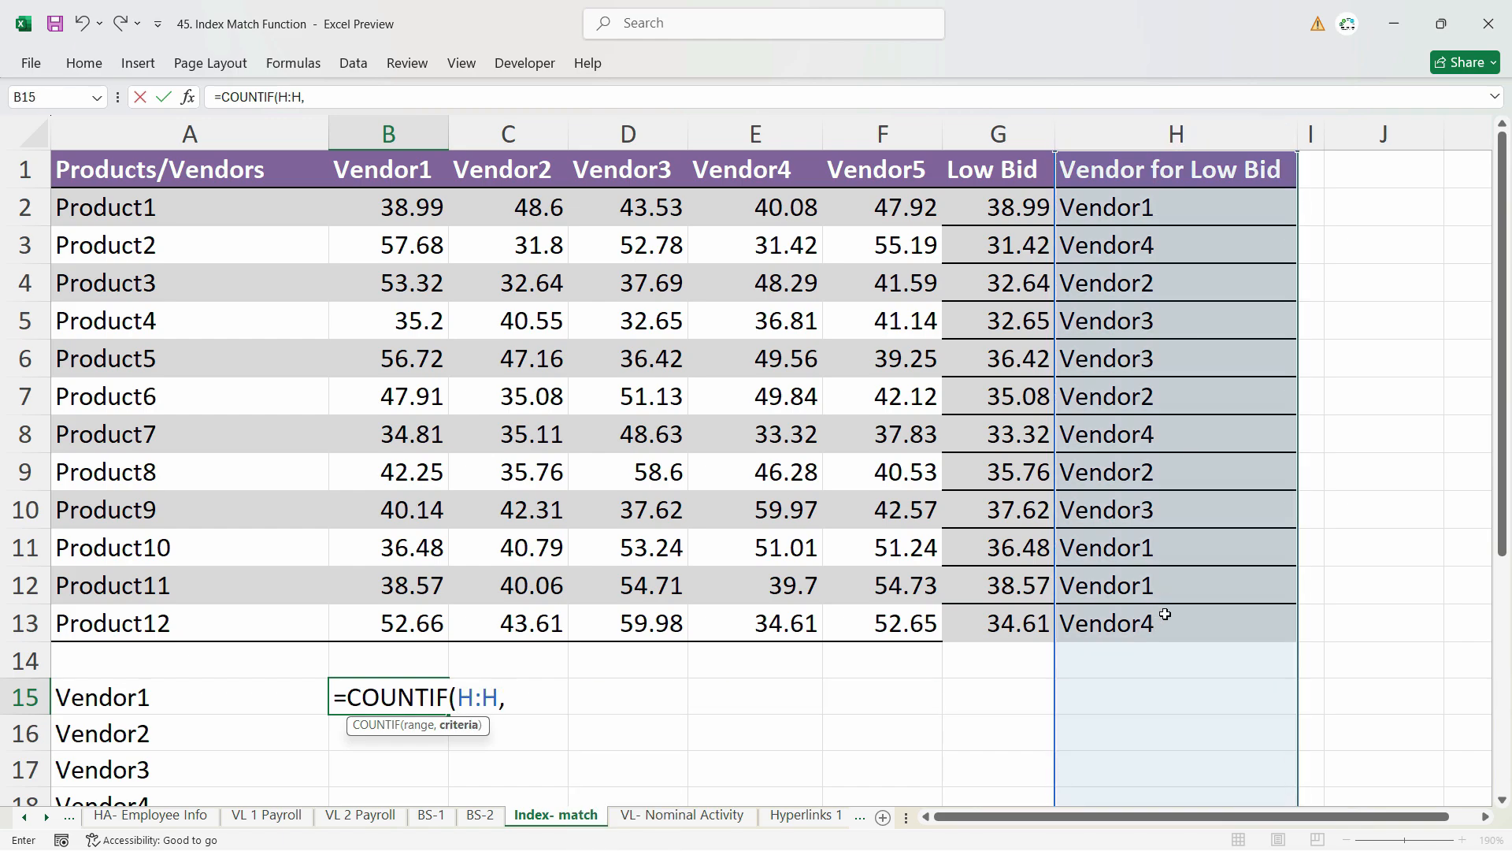
click(203, 696)
key(ctrl+Return)
- Fill the COUNTIF formula from B15 down to B18 for the other listed vendors
scroll(438, 512, down, 2)
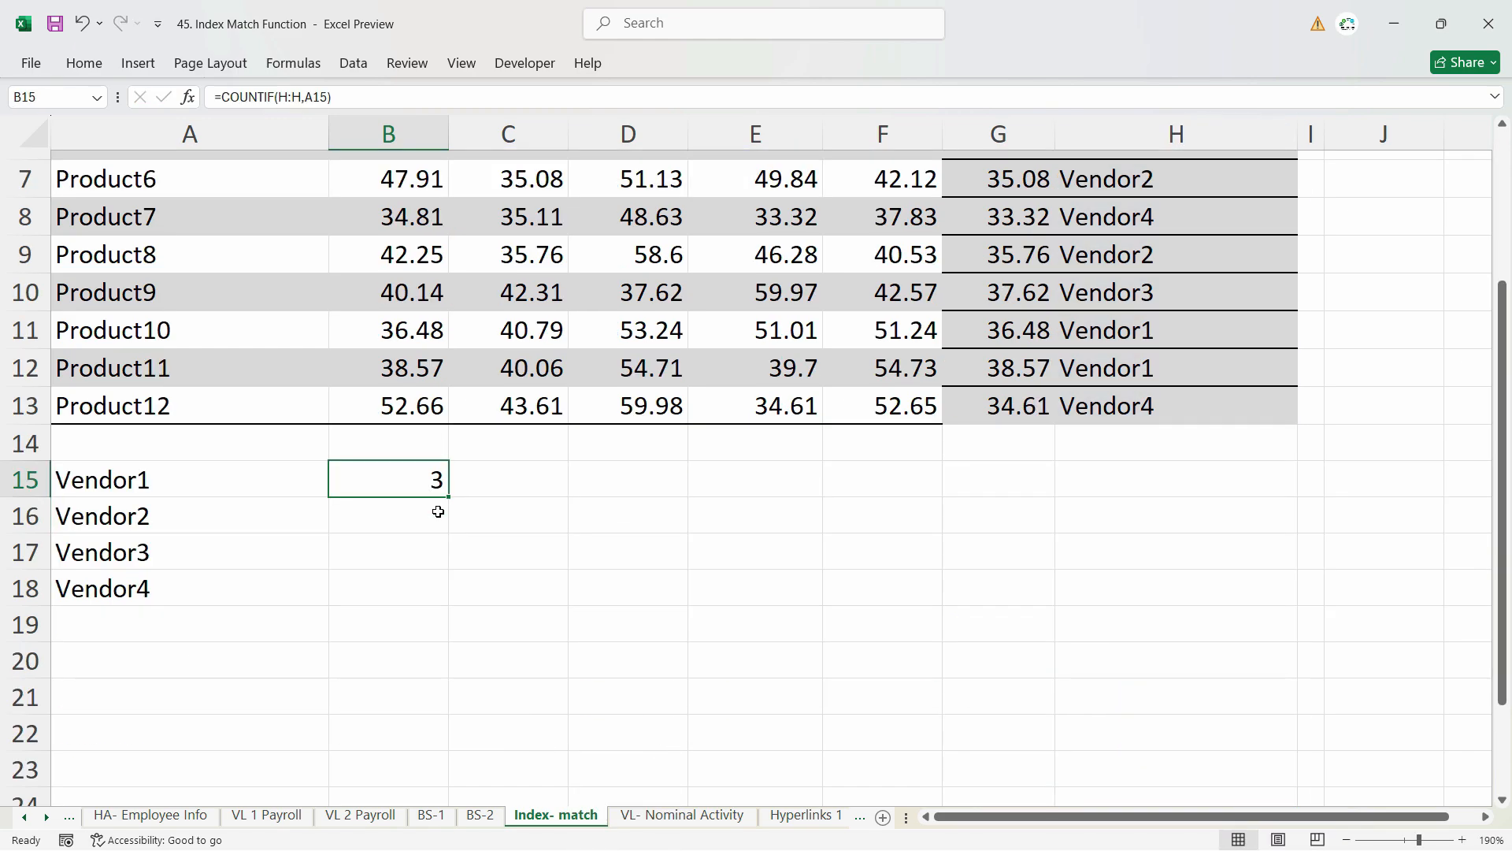
drag(450, 497, 409, 590)
click(399, 555)
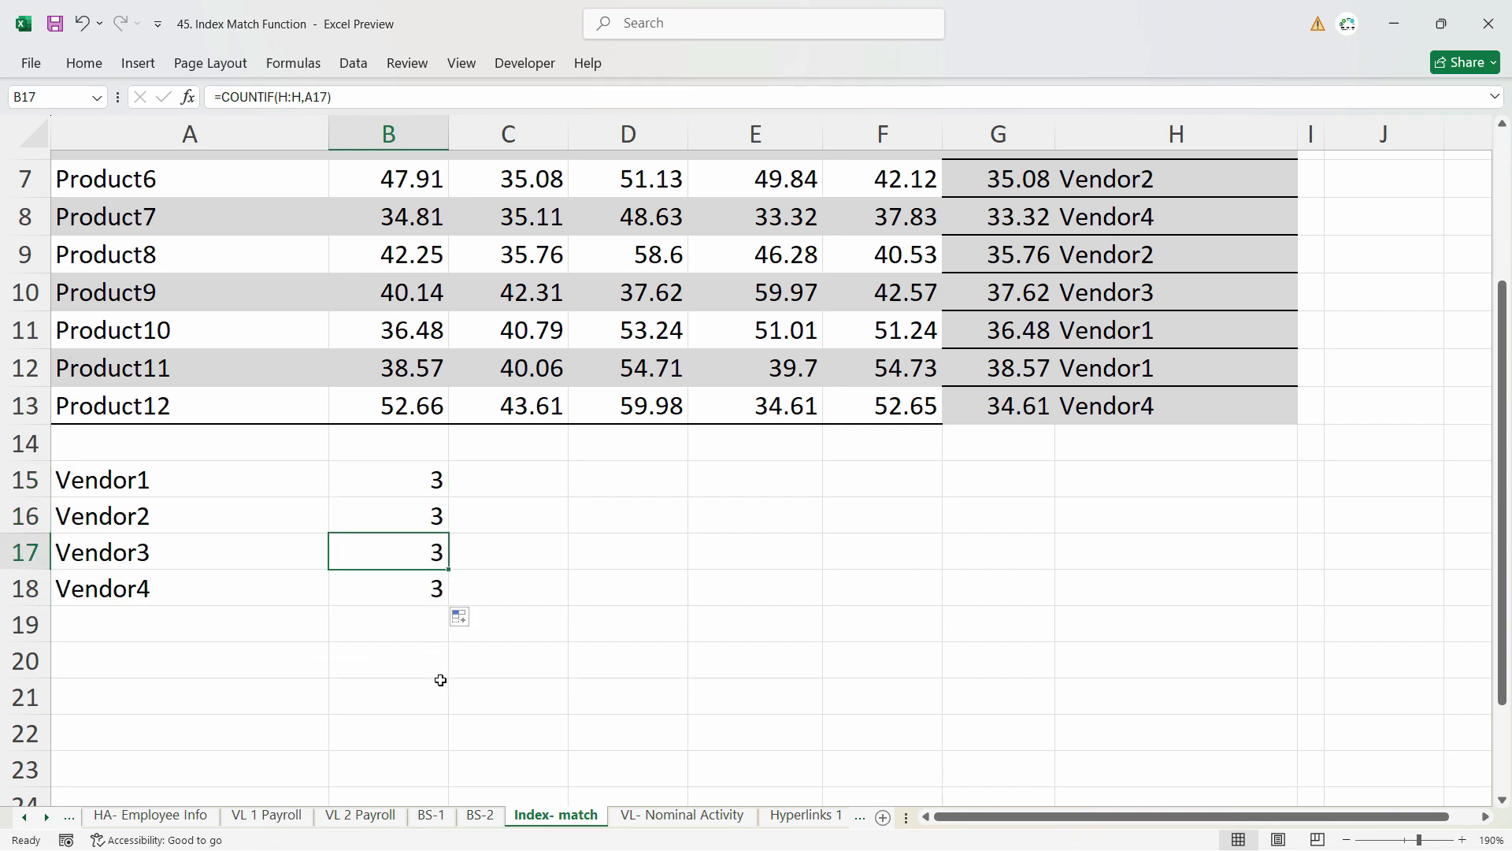
- Review the low-bid counts in B15:B18 for each vendor against the product table above
scroll(414, 664, up, 1)
click(387, 618)
click(395, 662)
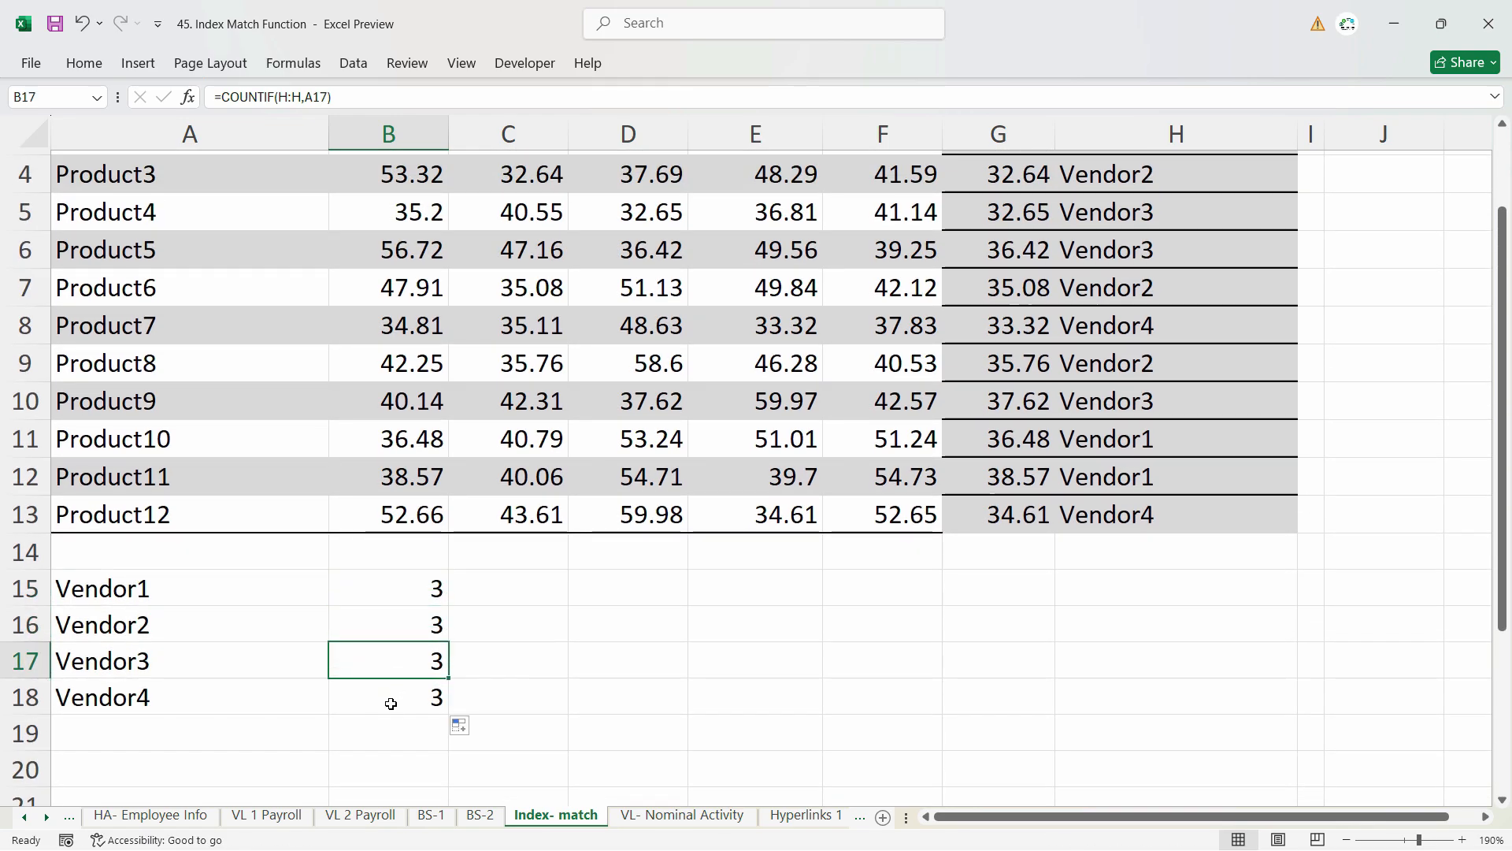
click(392, 701)
click(143, 666)
click(286, 575)
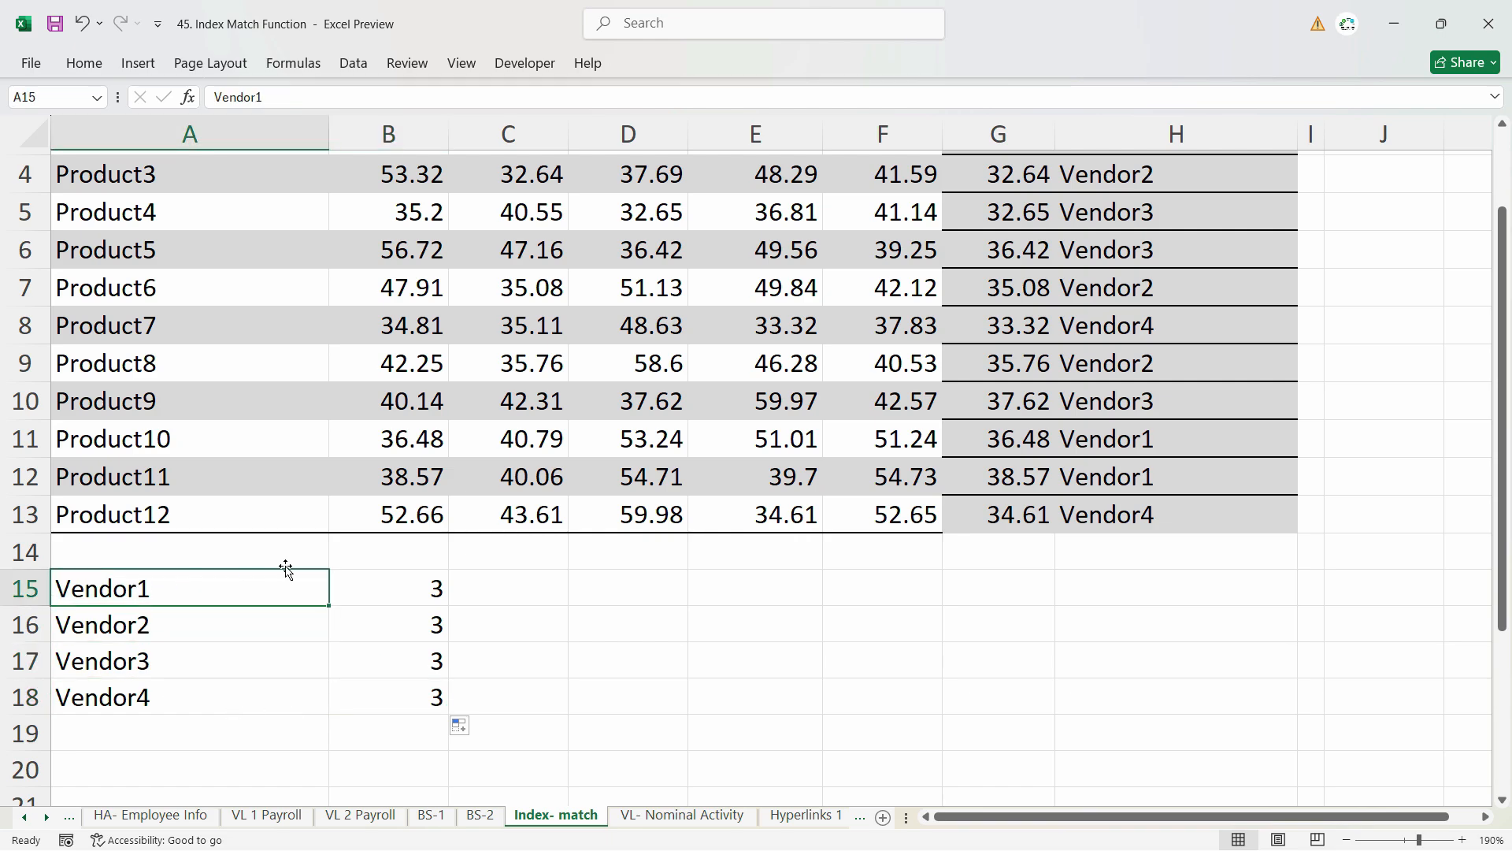
click(402, 601)
click(411, 634)
click(412, 661)
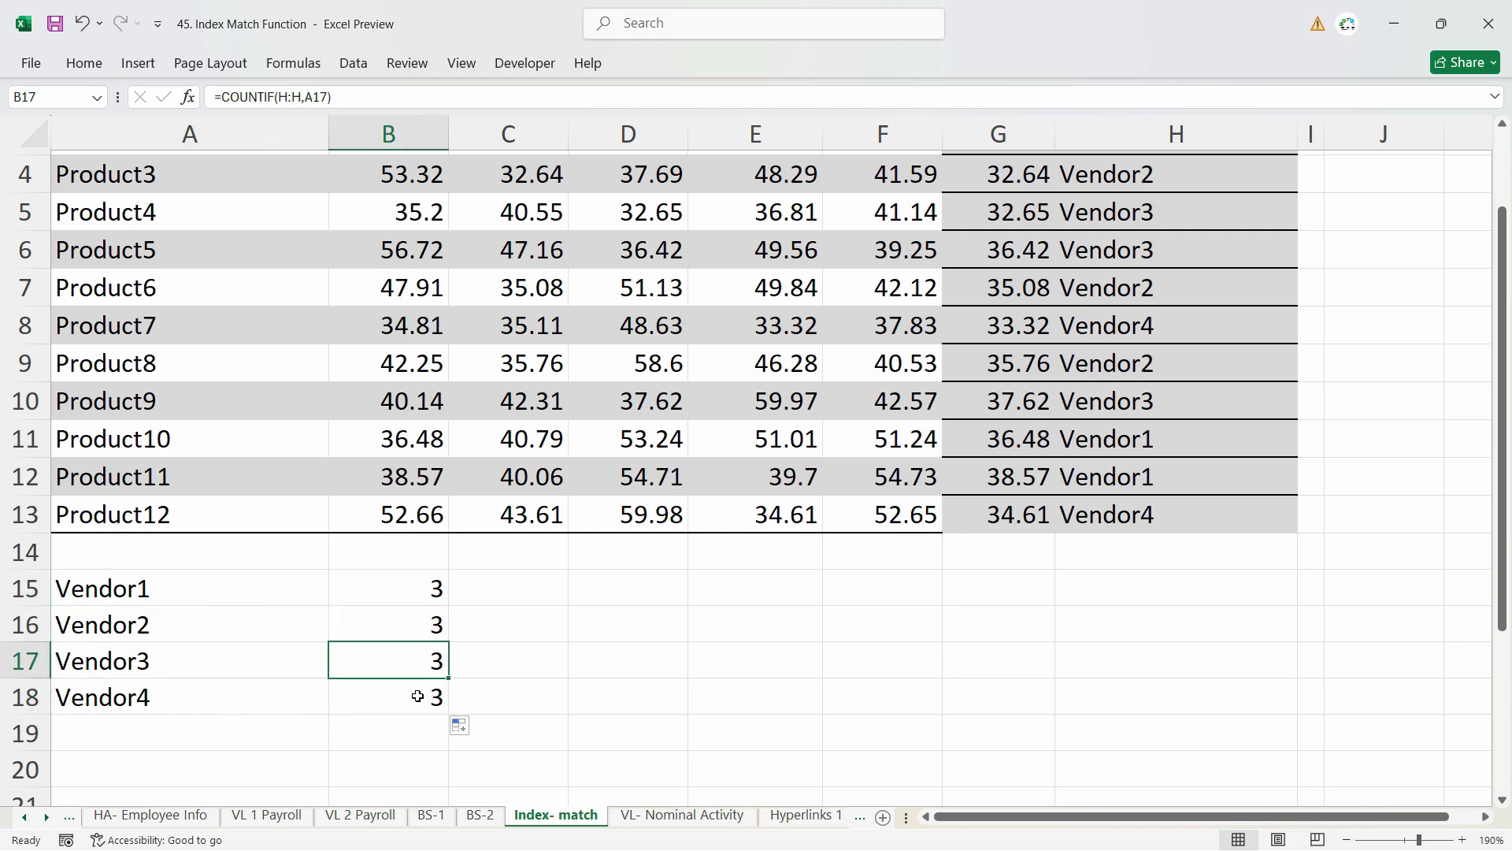
click(418, 591)
click(421, 626)
click(425, 732)
click(403, 590)
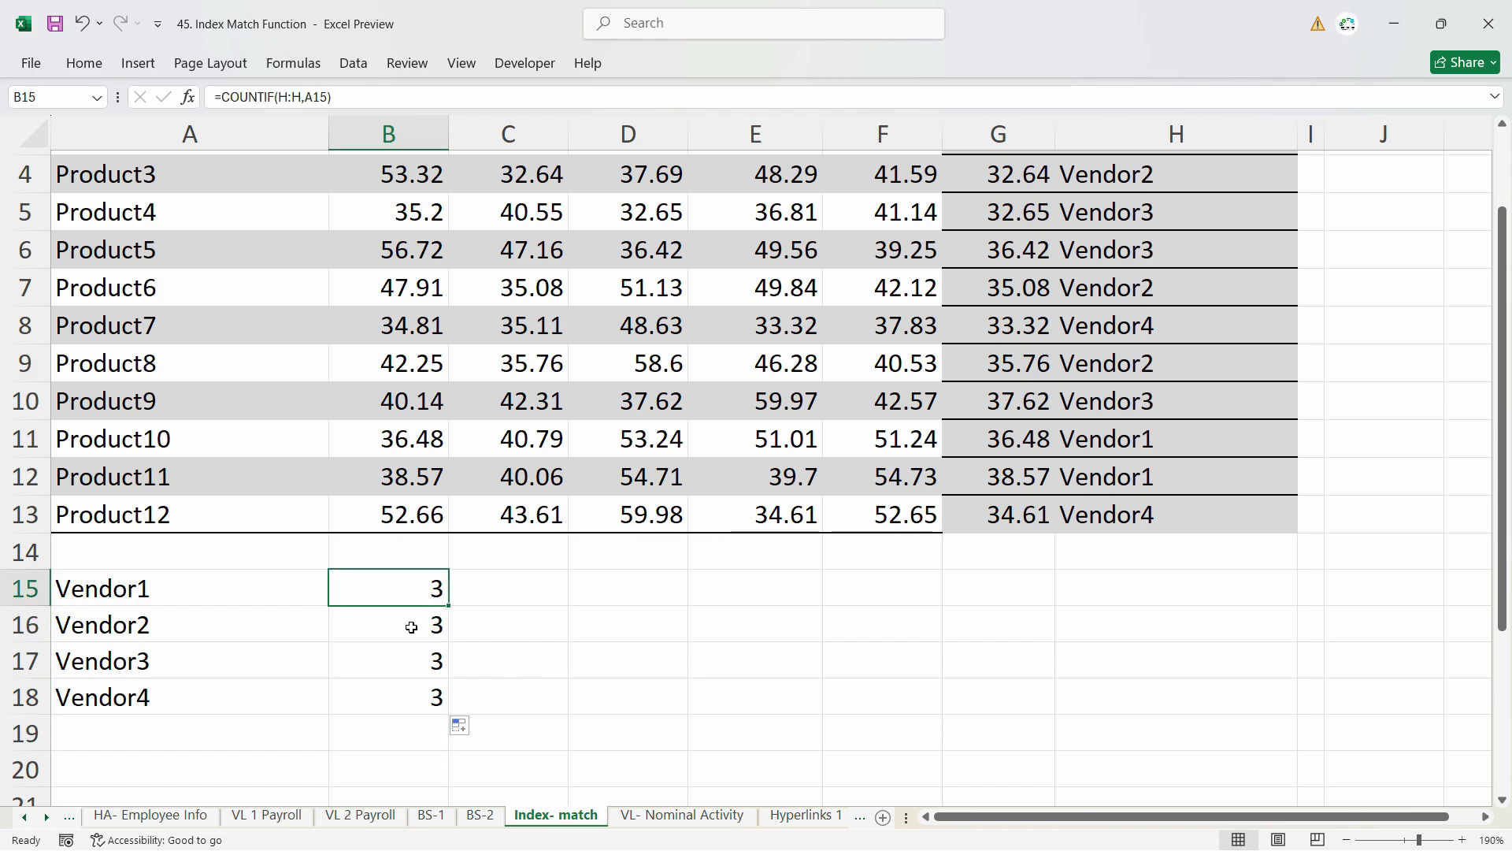
click(408, 624)
scroll(1186, 586, up, 1)
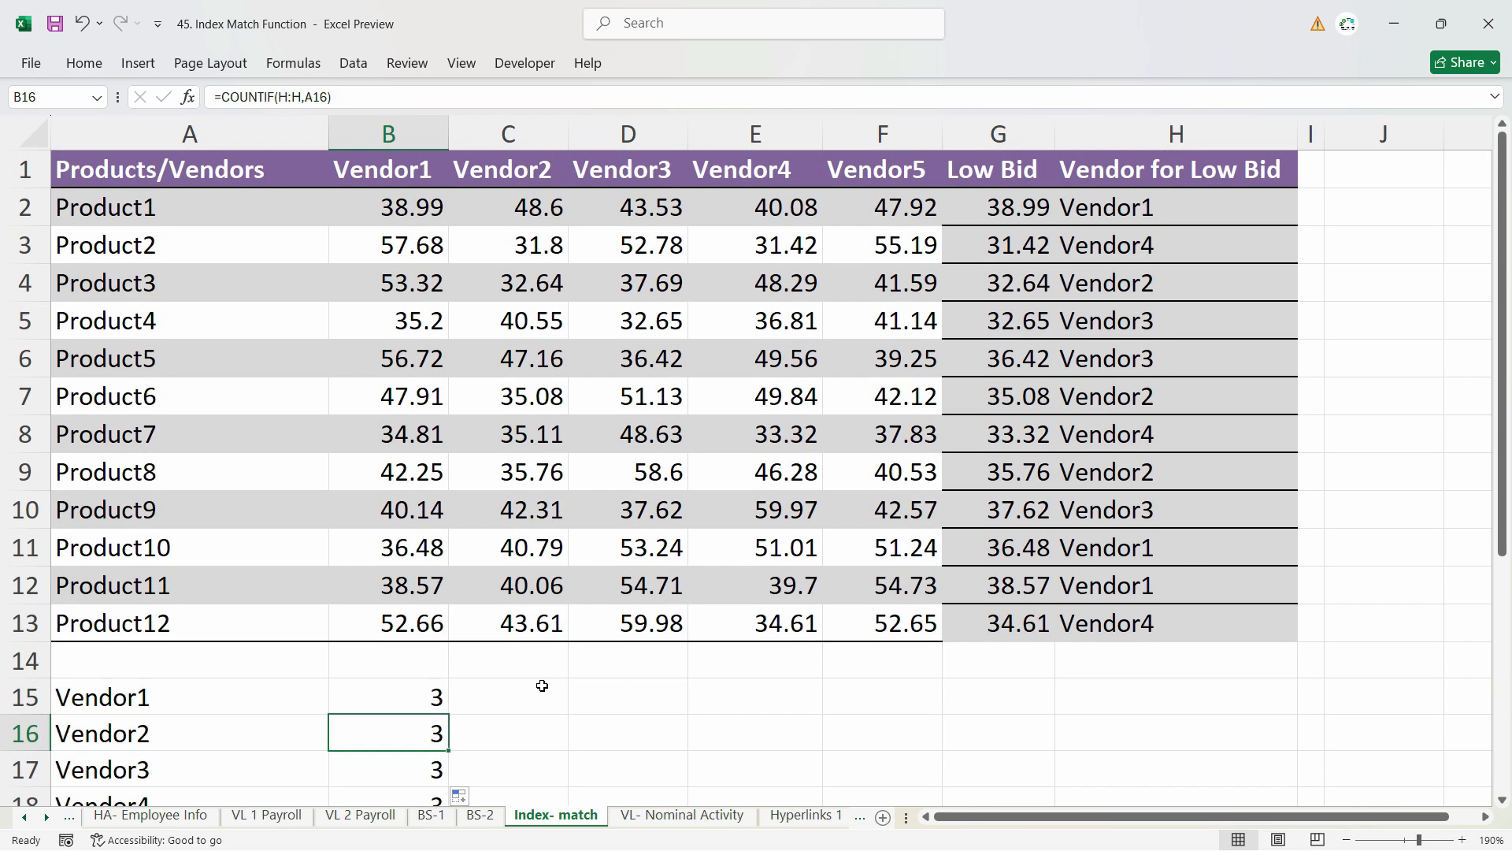
scroll(542, 686, down, 4)
scroll(520, 697, up, 4)
click(439, 699)
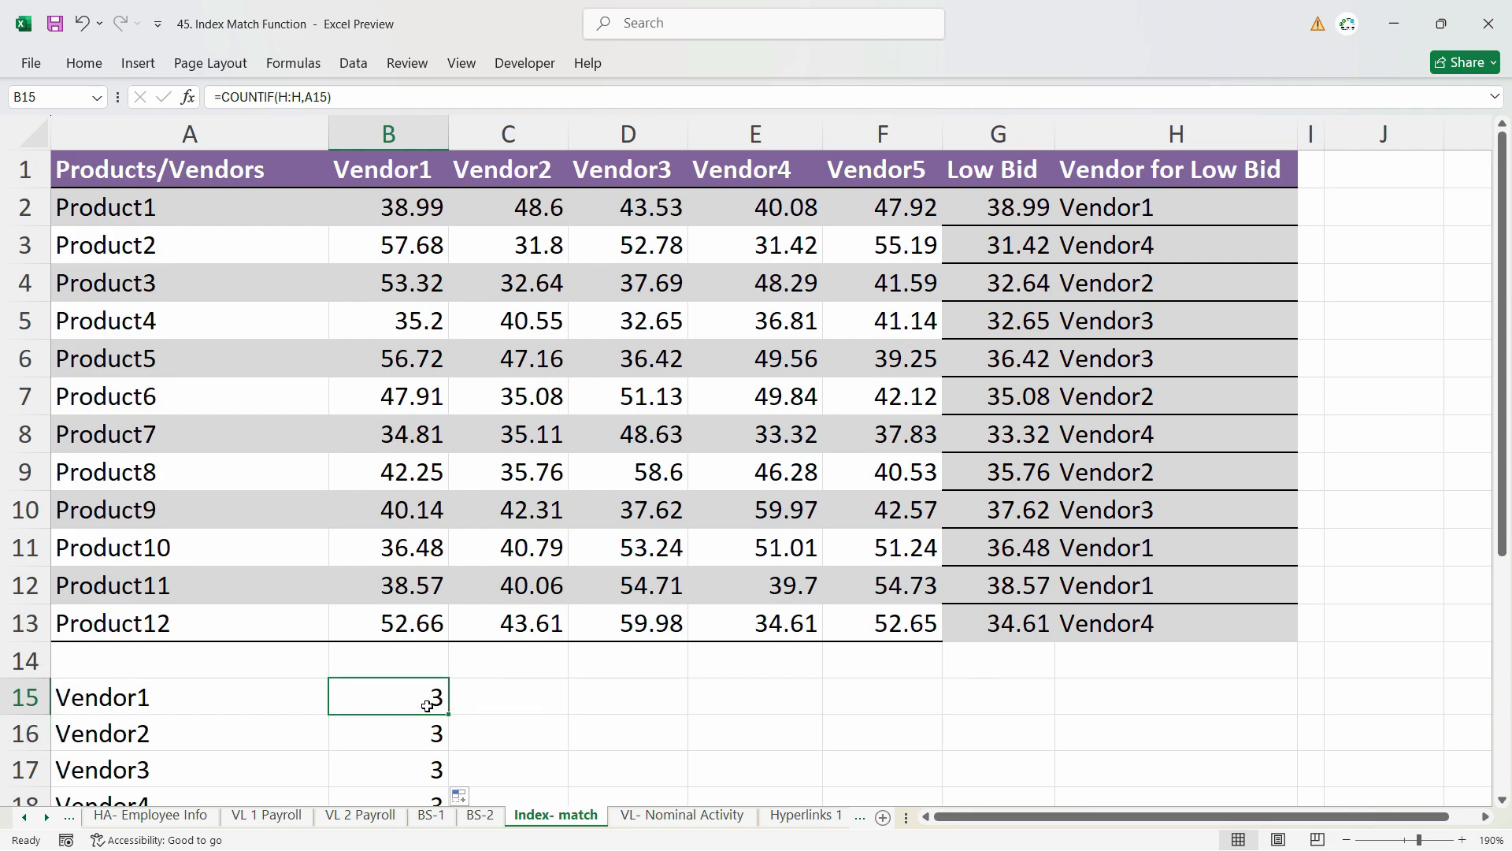
scroll(443, 707, down, 2)
click(413, 518)
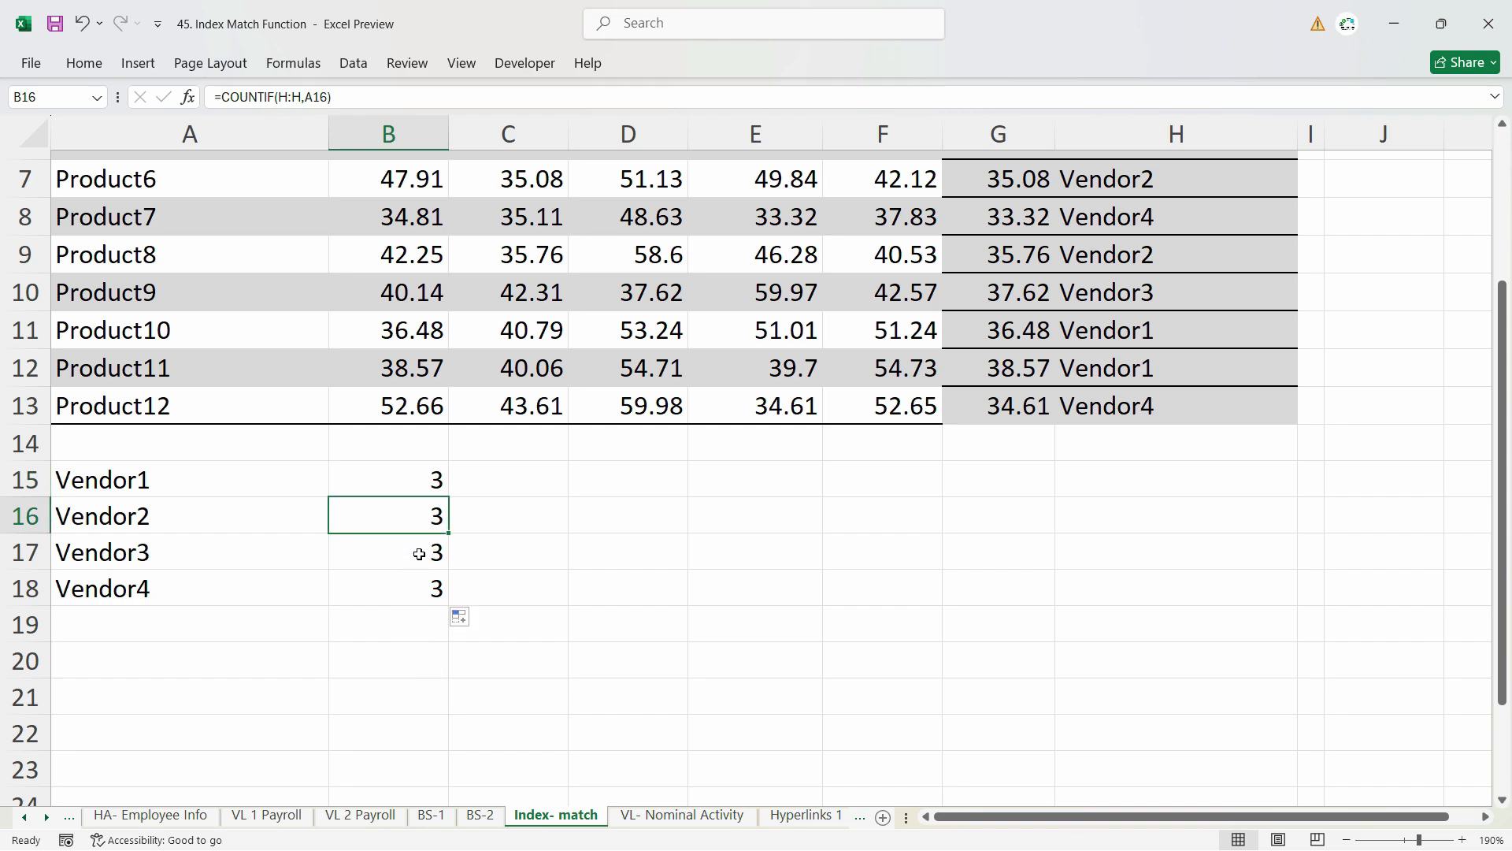
click(419, 553)
click(416, 589)
scroll(413, 608, down, 1)
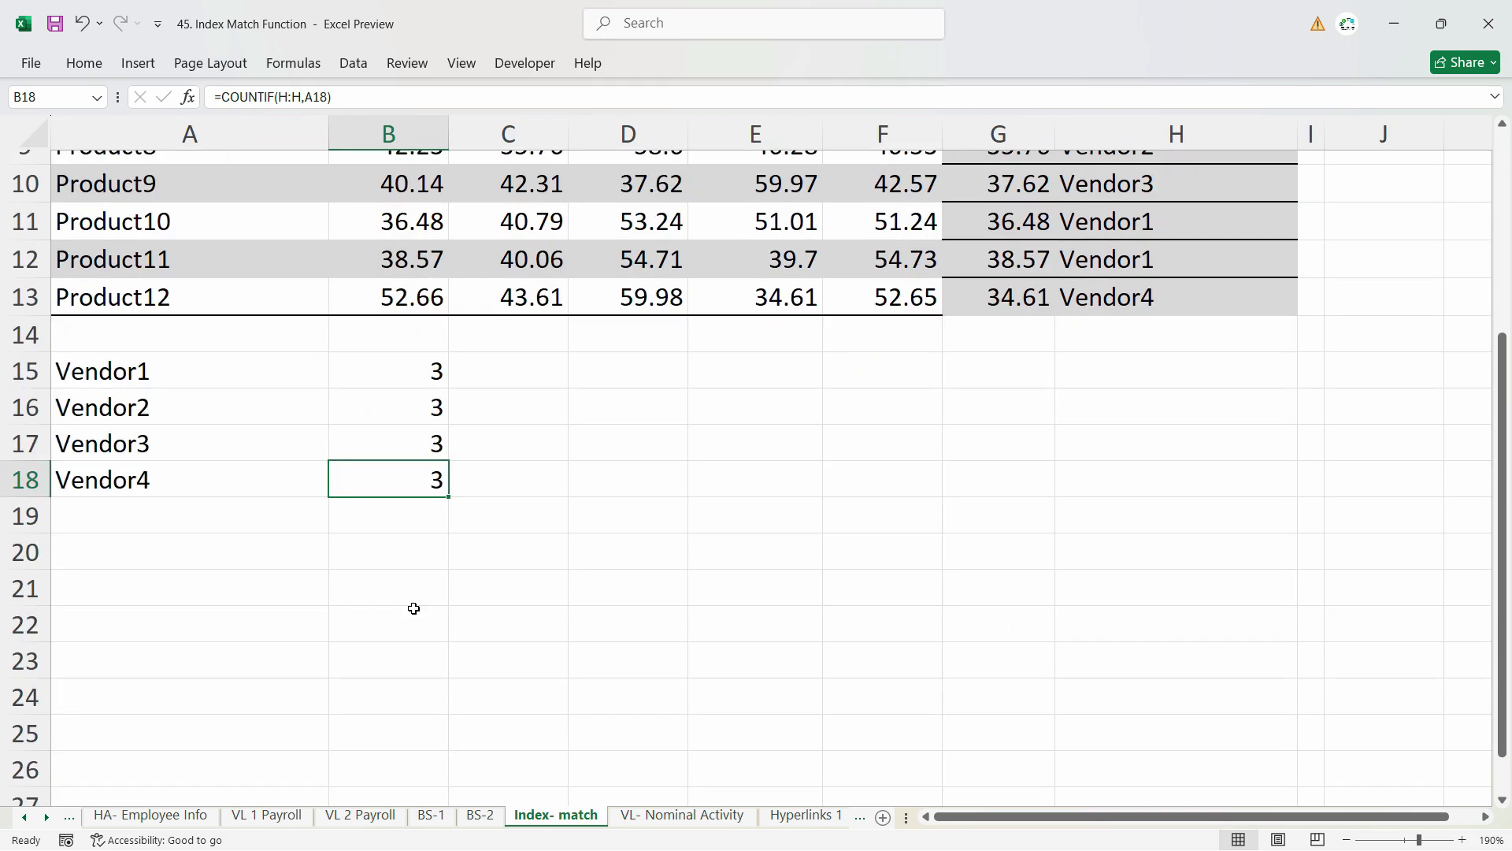
- Copy the formatting of the Vendor5 column F onto the Low Bid and Vendor for Low Bid columns G:H with Format Painter
click(410, 364)
scroll(517, 633, up, 3)
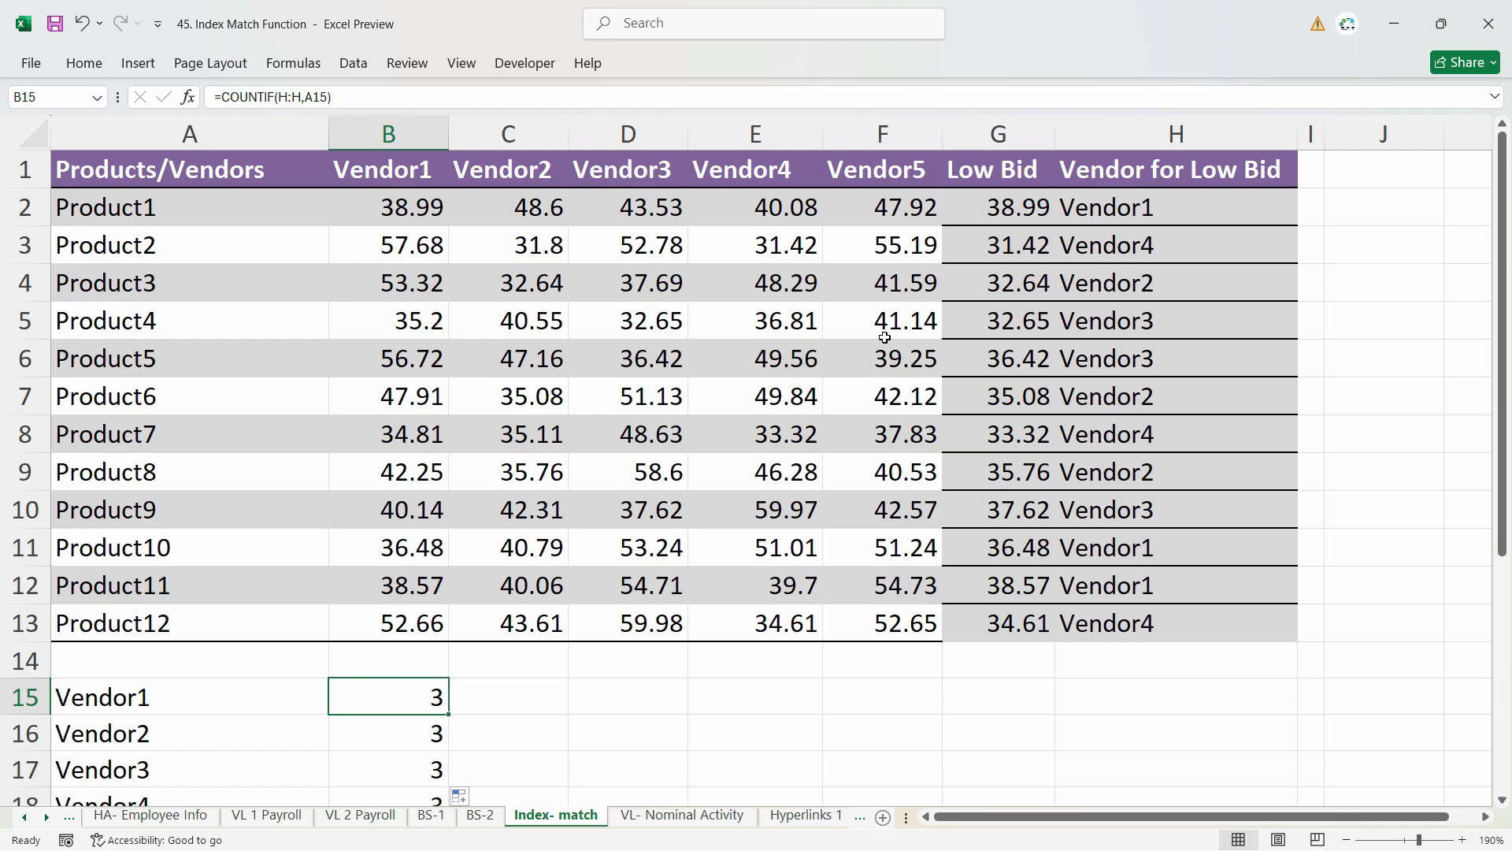
click(886, 132)
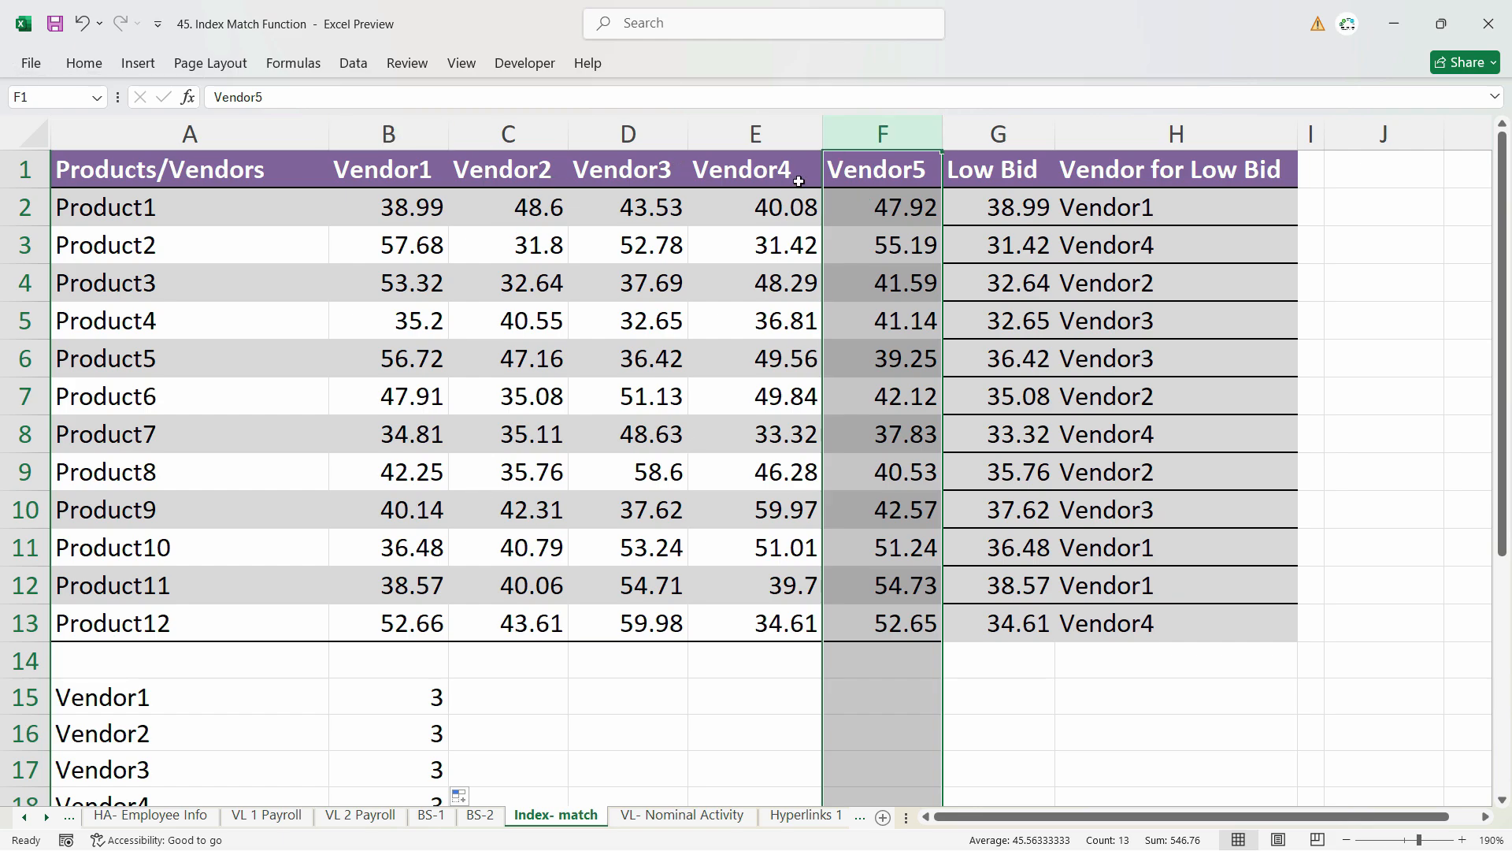
click(84, 63)
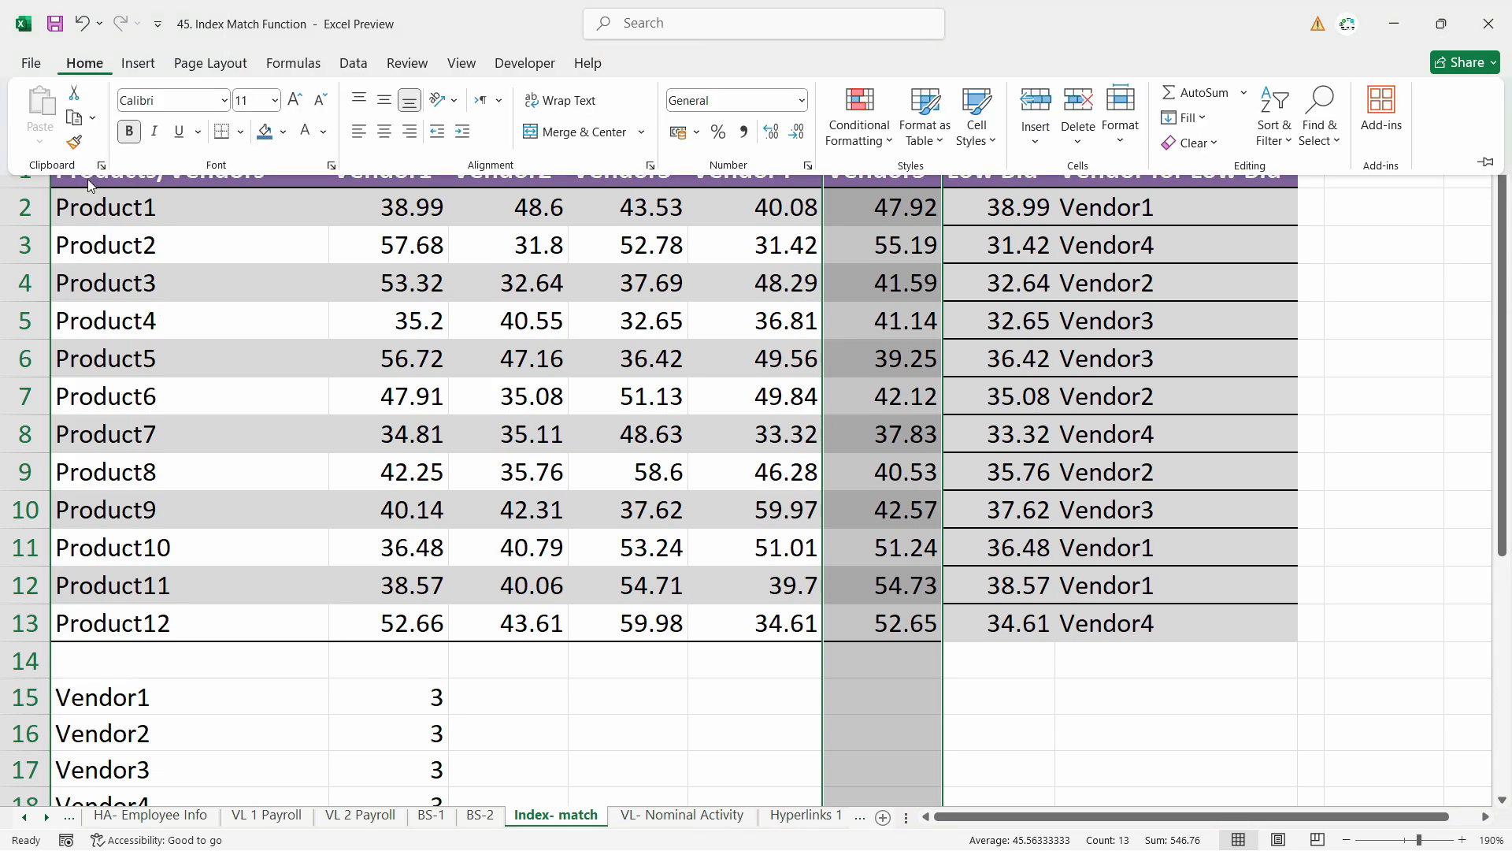
click(74, 142)
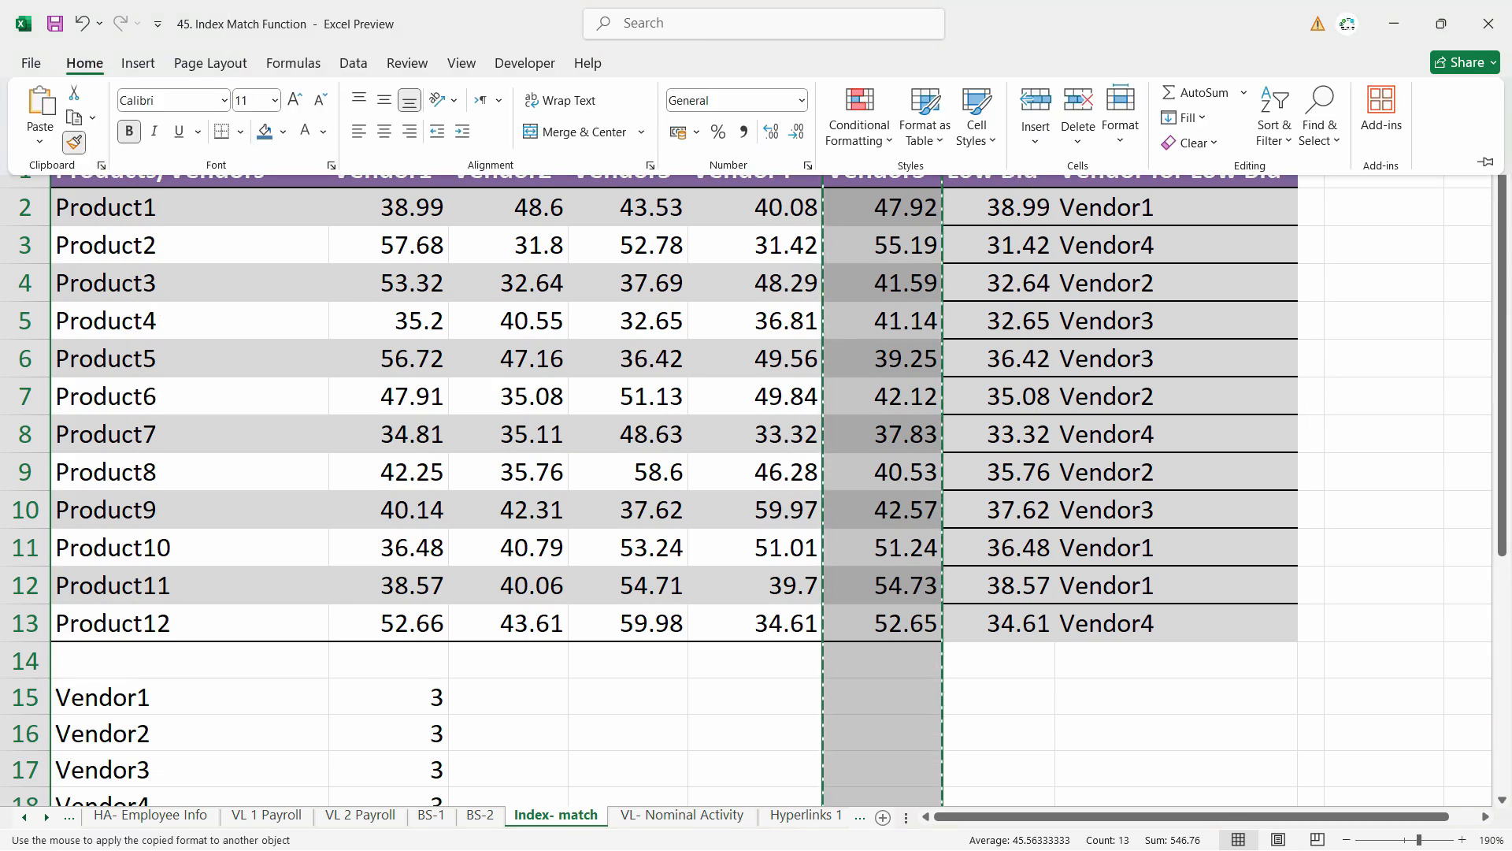
drag(1002, 134, 1360, 129)
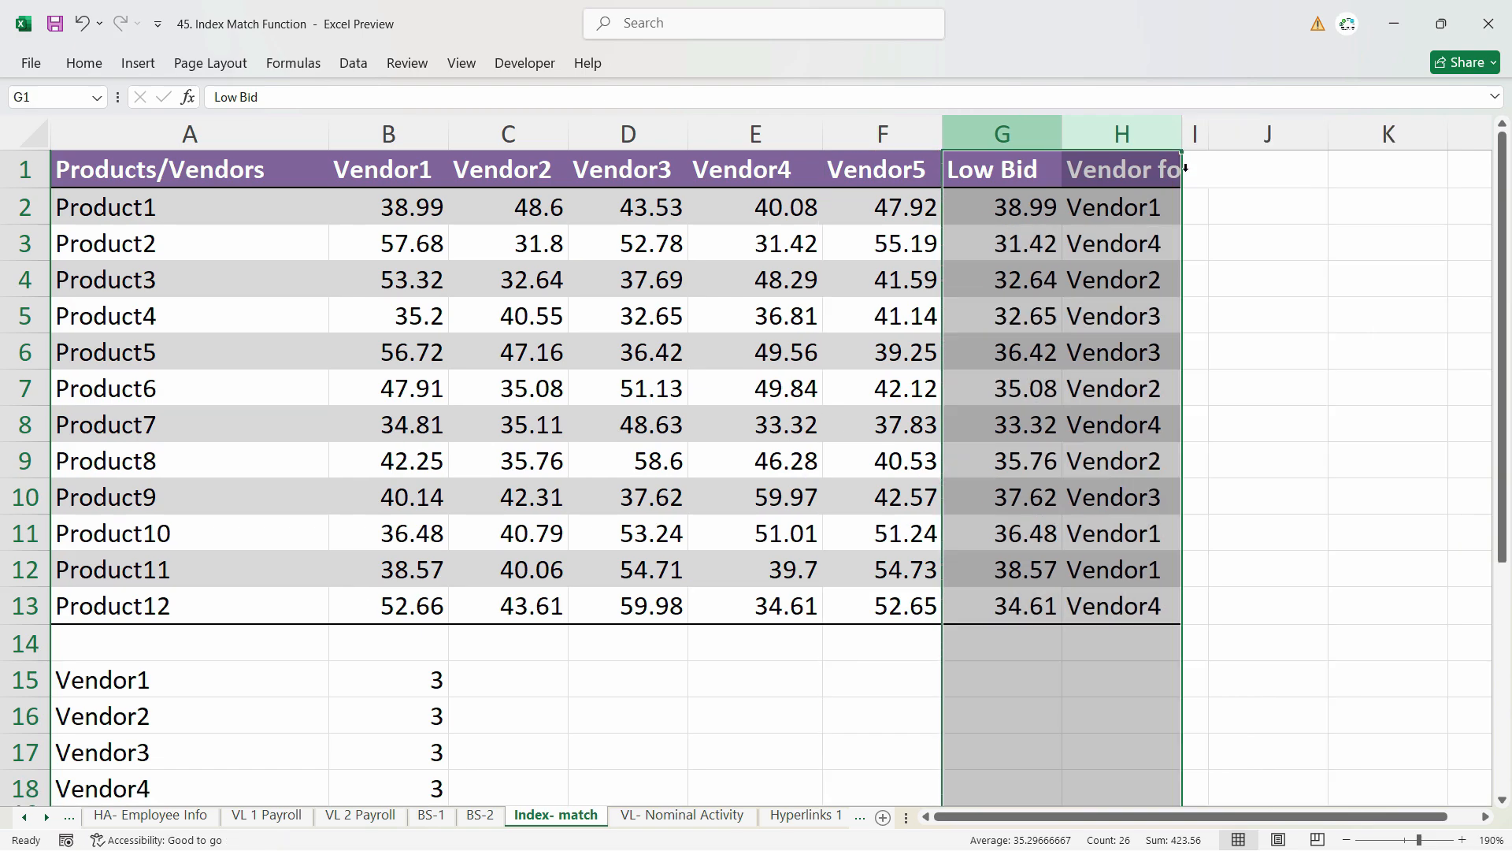
click(1146, 323)
click(1083, 511)
click(975, 289)
click(1005, 527)
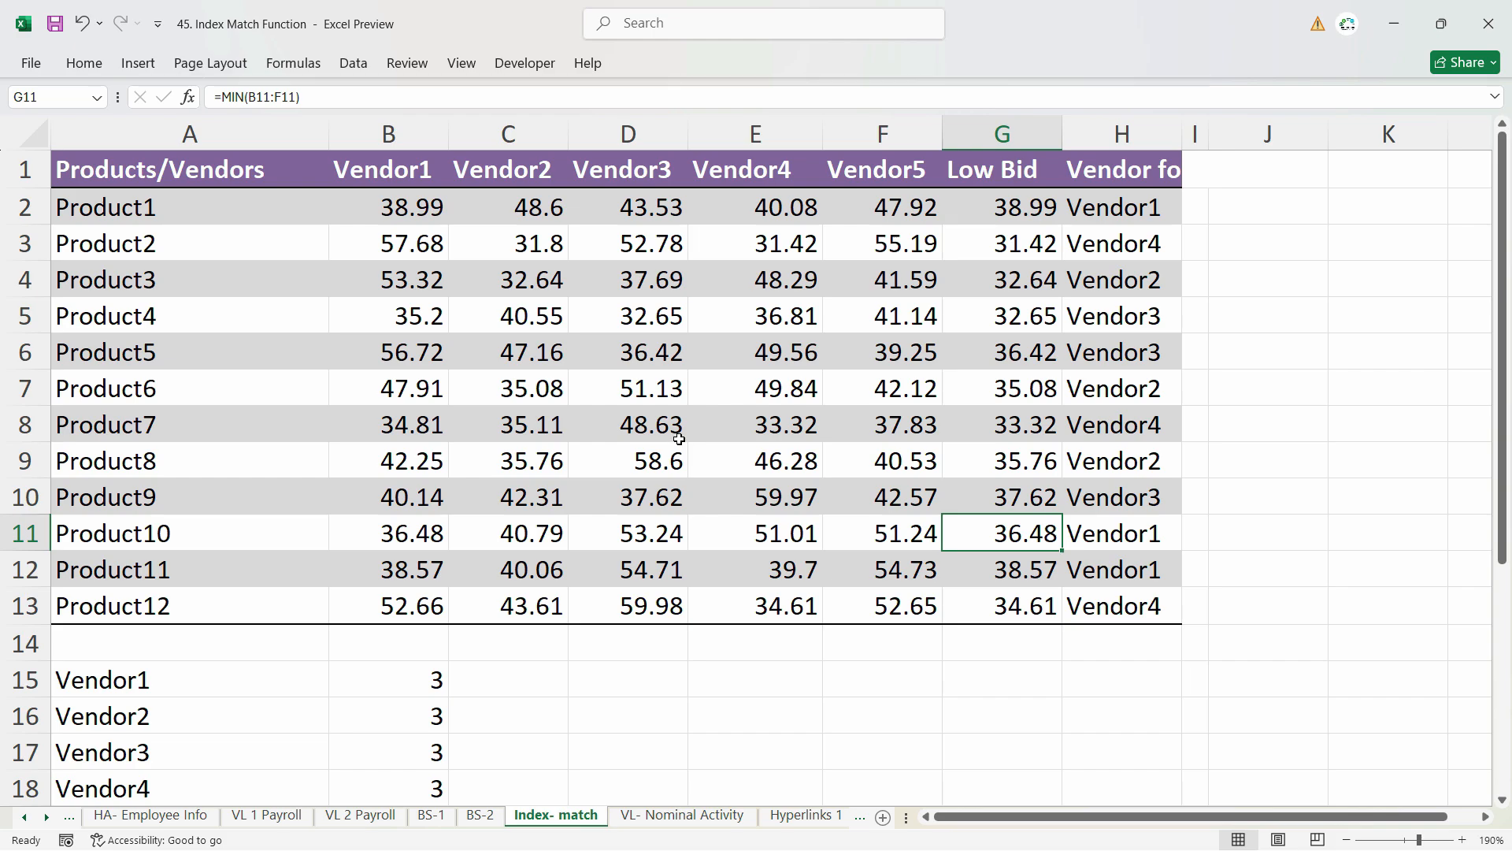
click(653, 327)
click(606, 276)
click(497, 268)
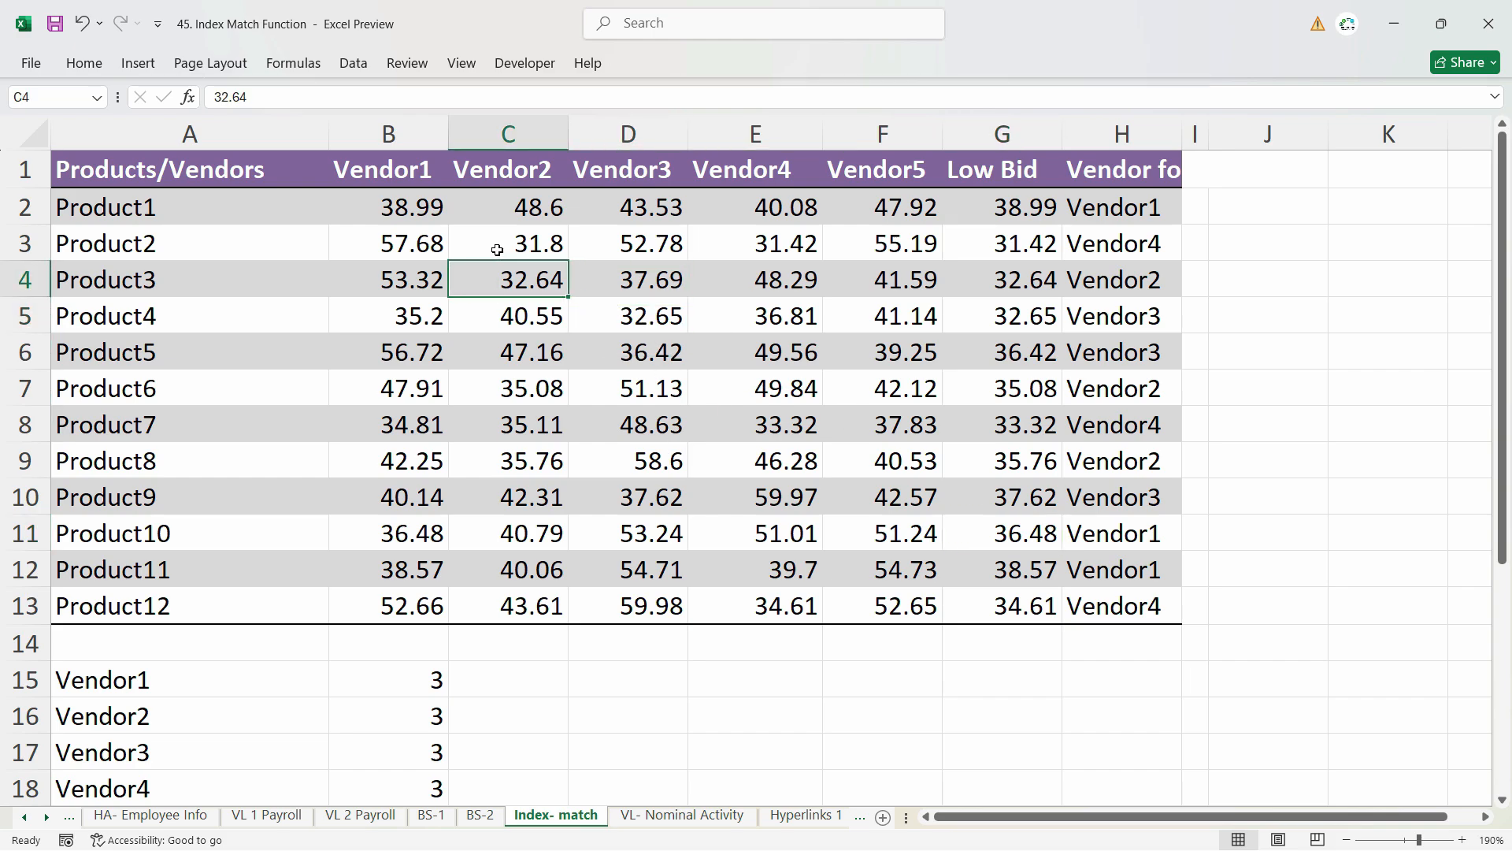
click(497, 249)
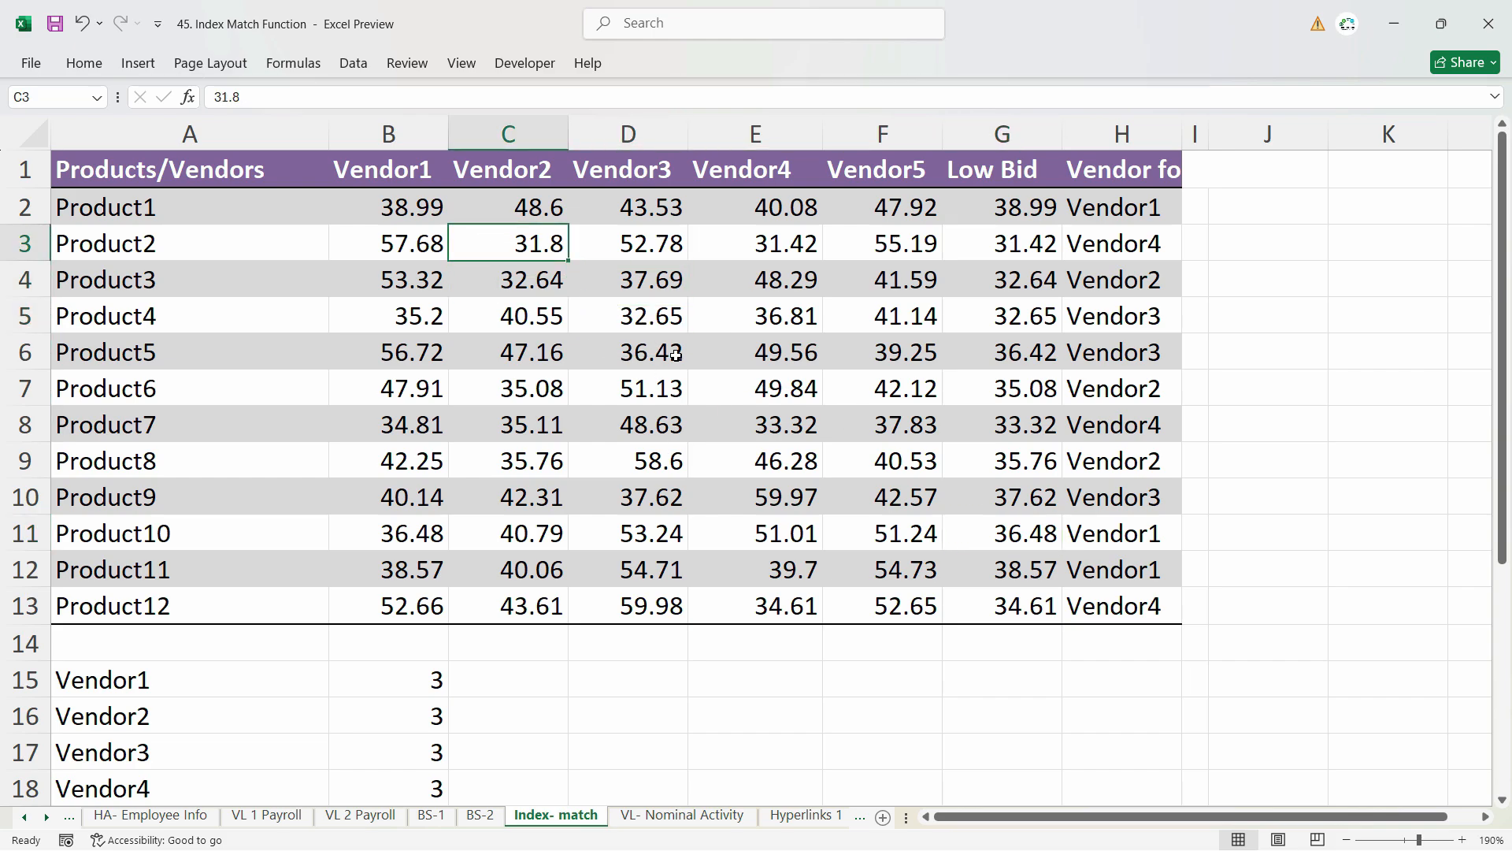